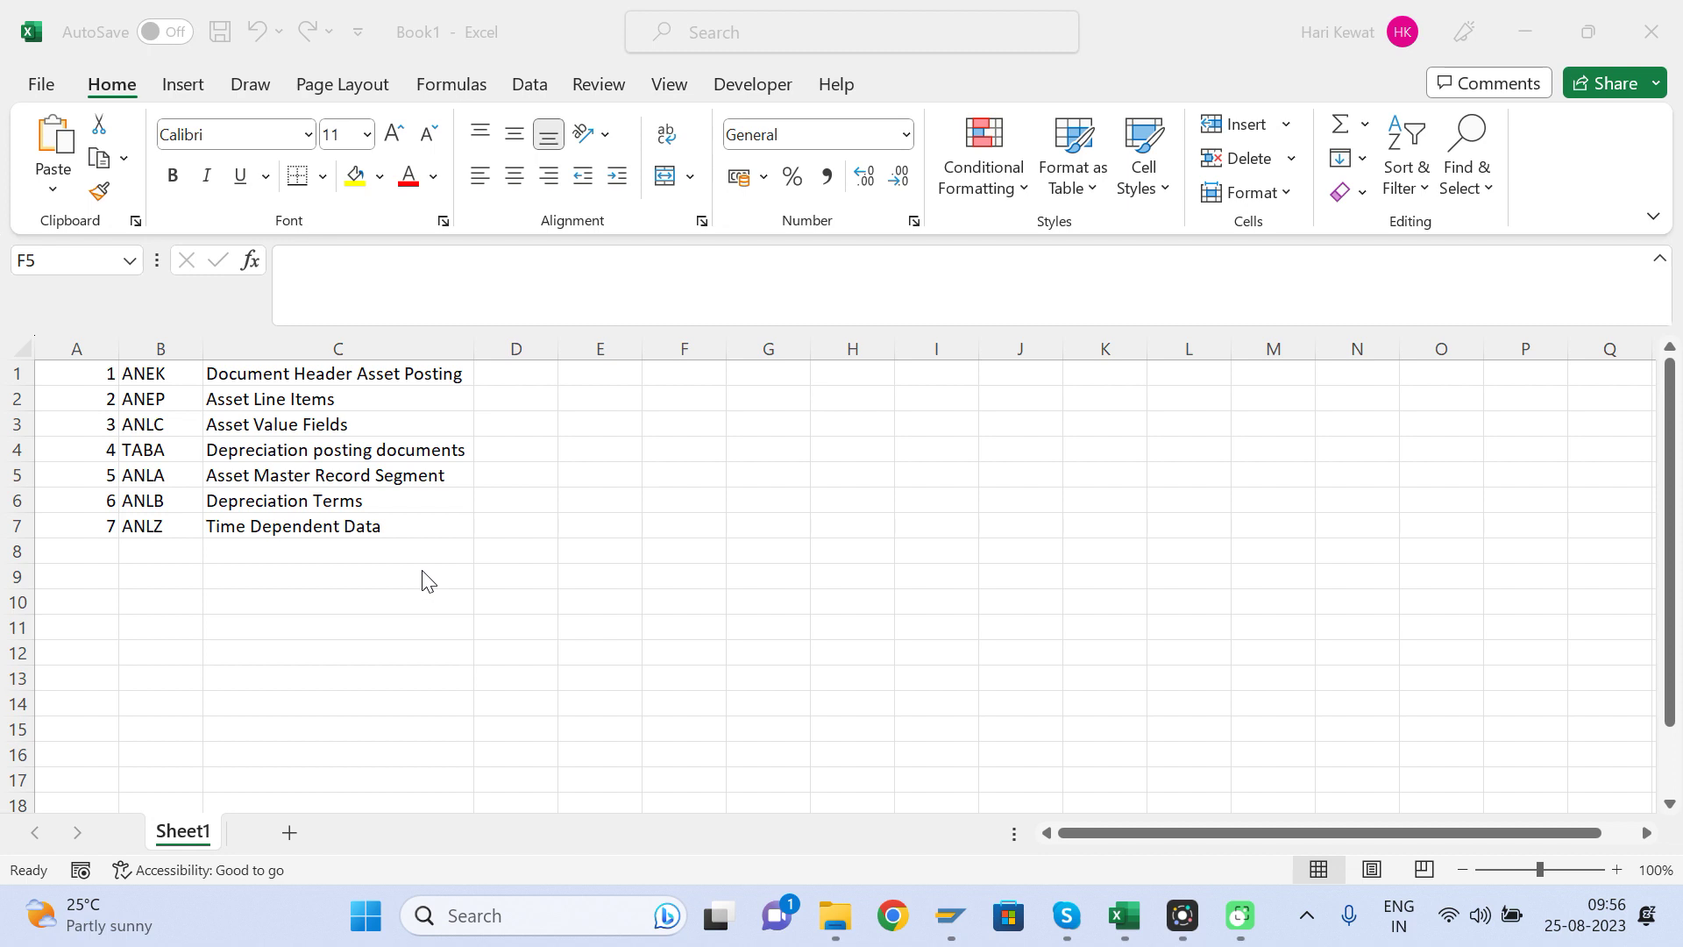
Review the seven SAP asset table codes and their descriptions in columns B and C of the worksheet.
left_click(165, 420)
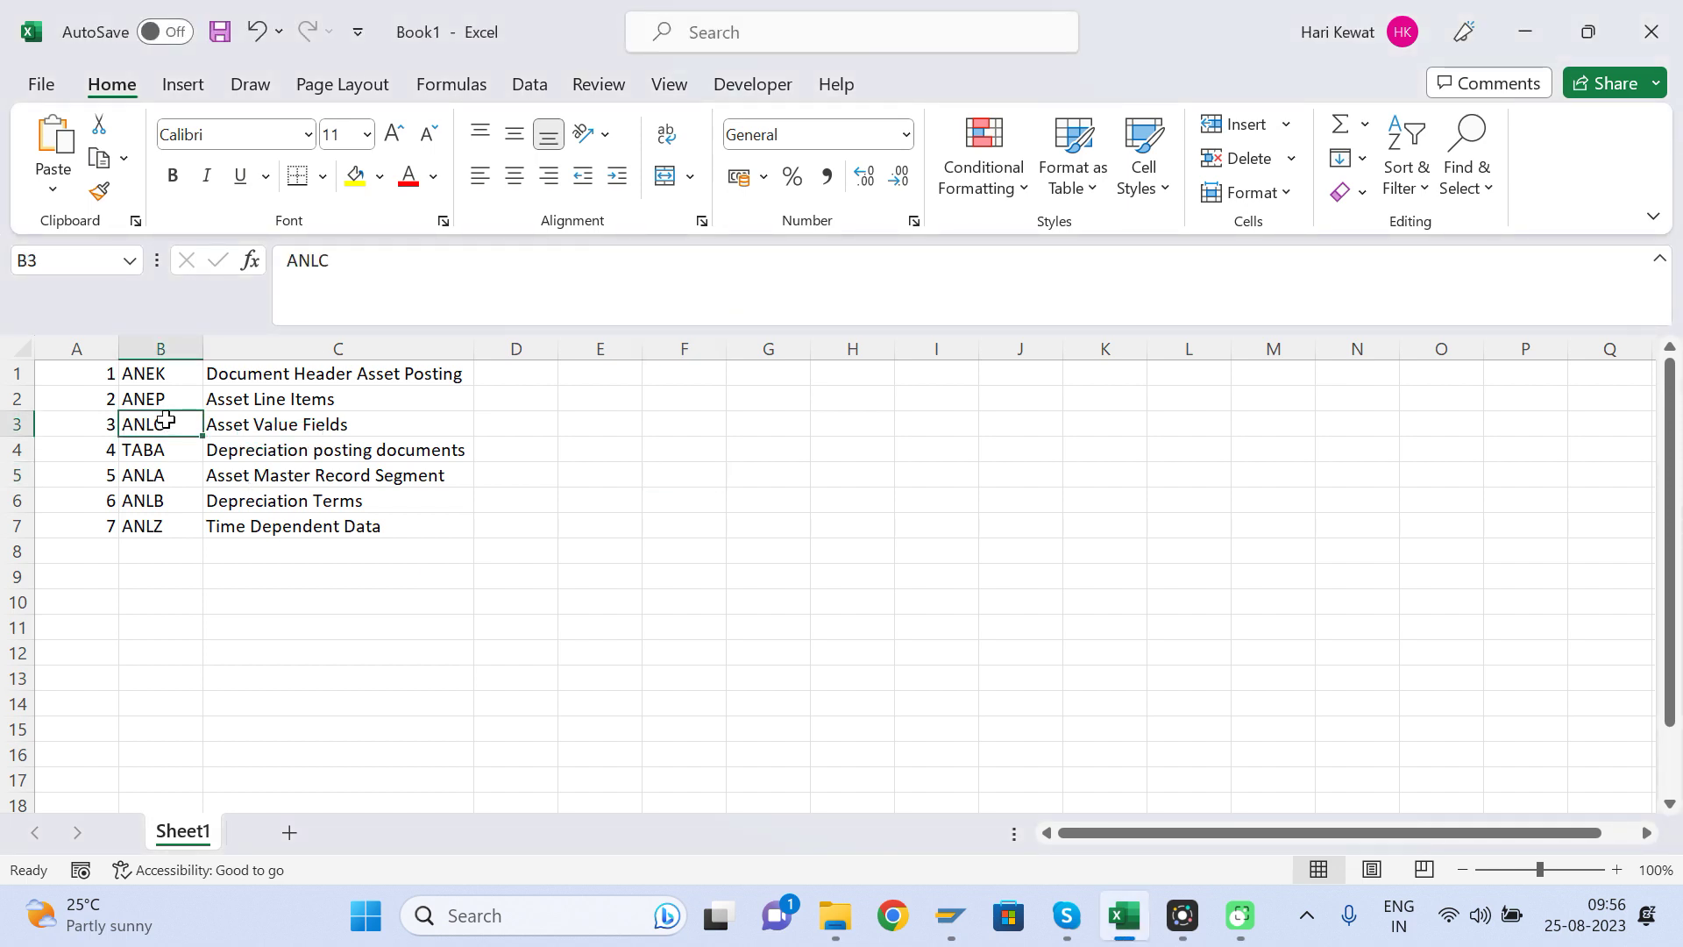
key("Up")
key("Up")
key("Right")
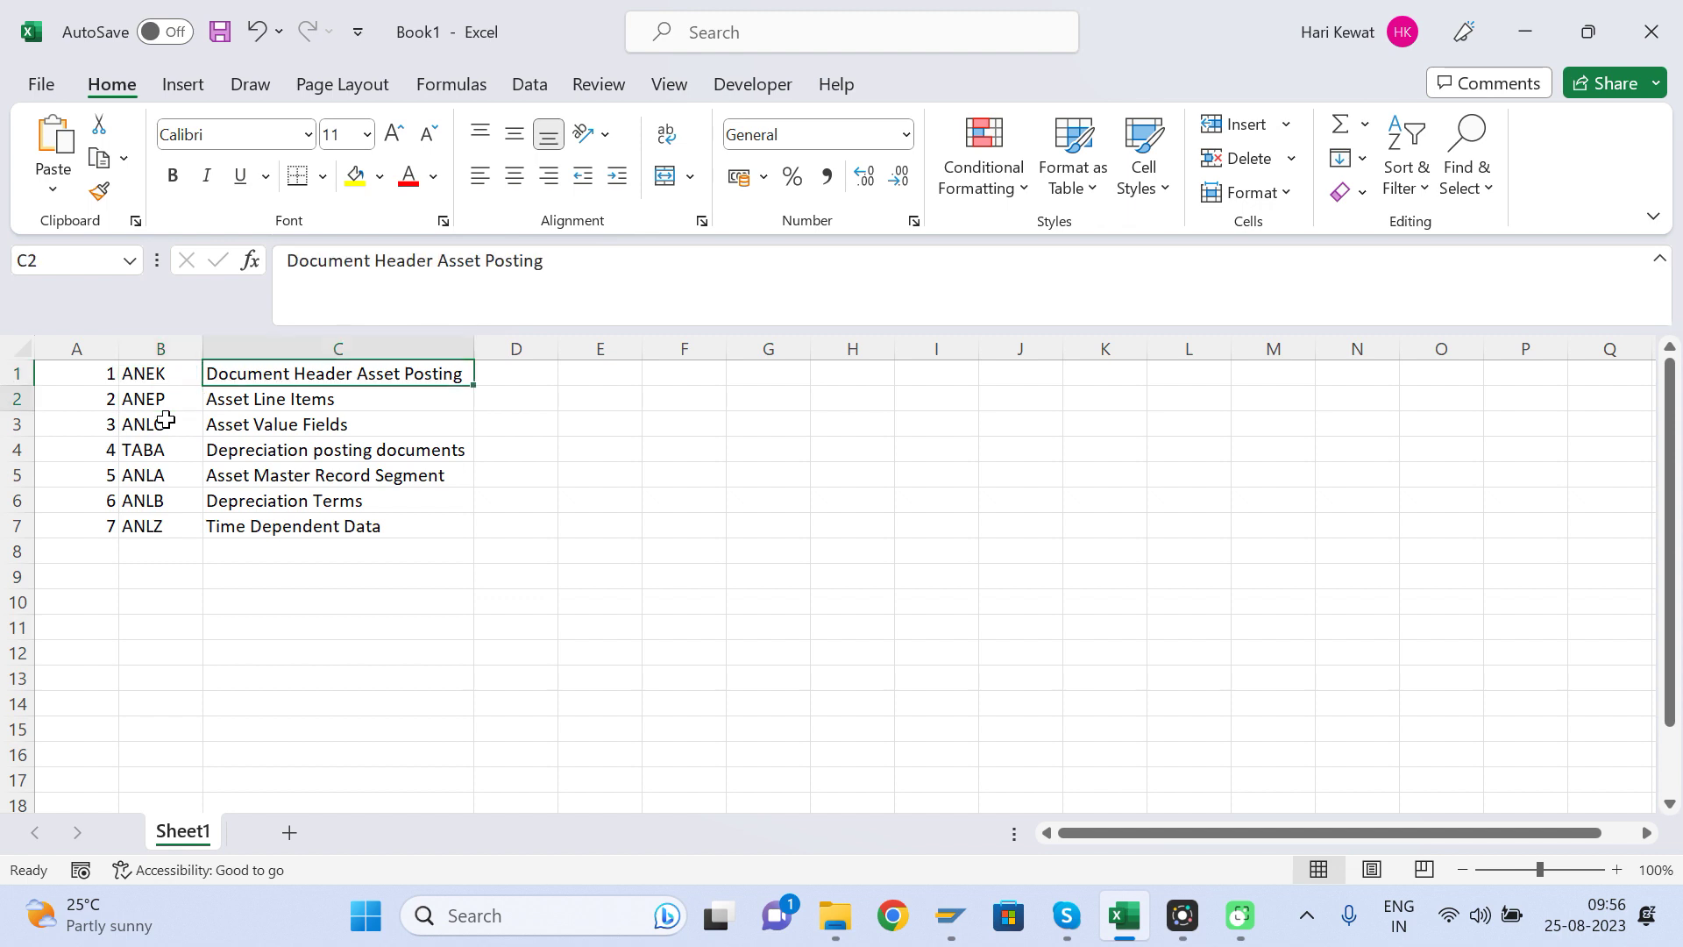
key("Down")
key("Down")
key("Down")
key("Down")
key("Down")
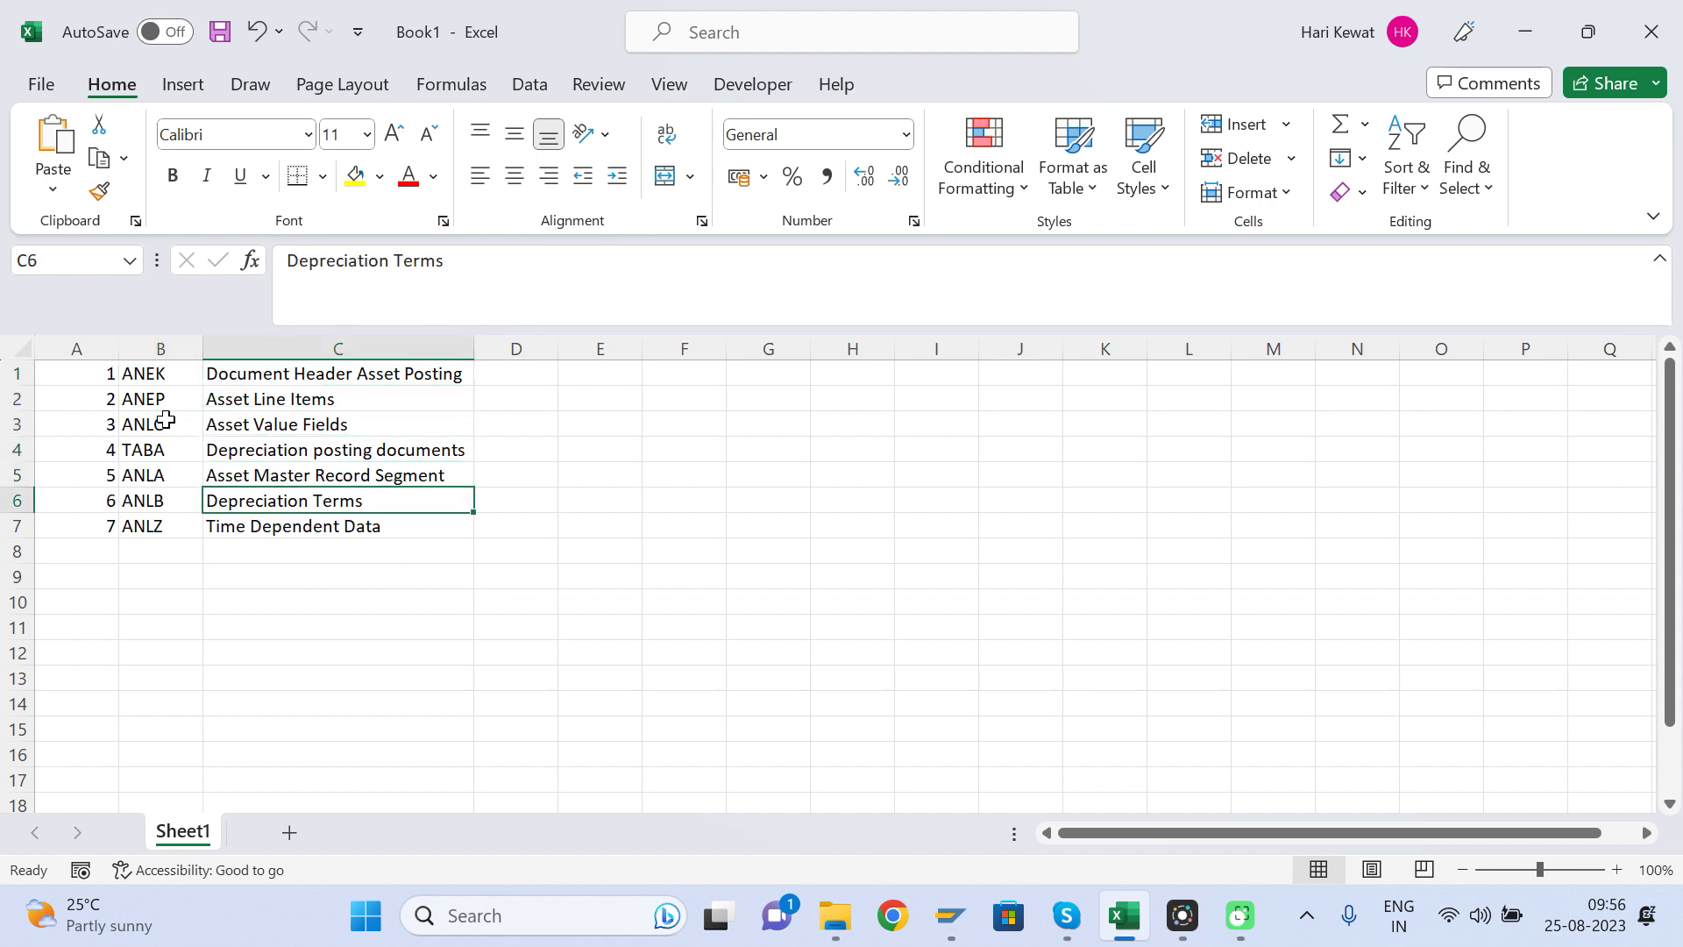
key("Down")
key("Down")
key("Down")
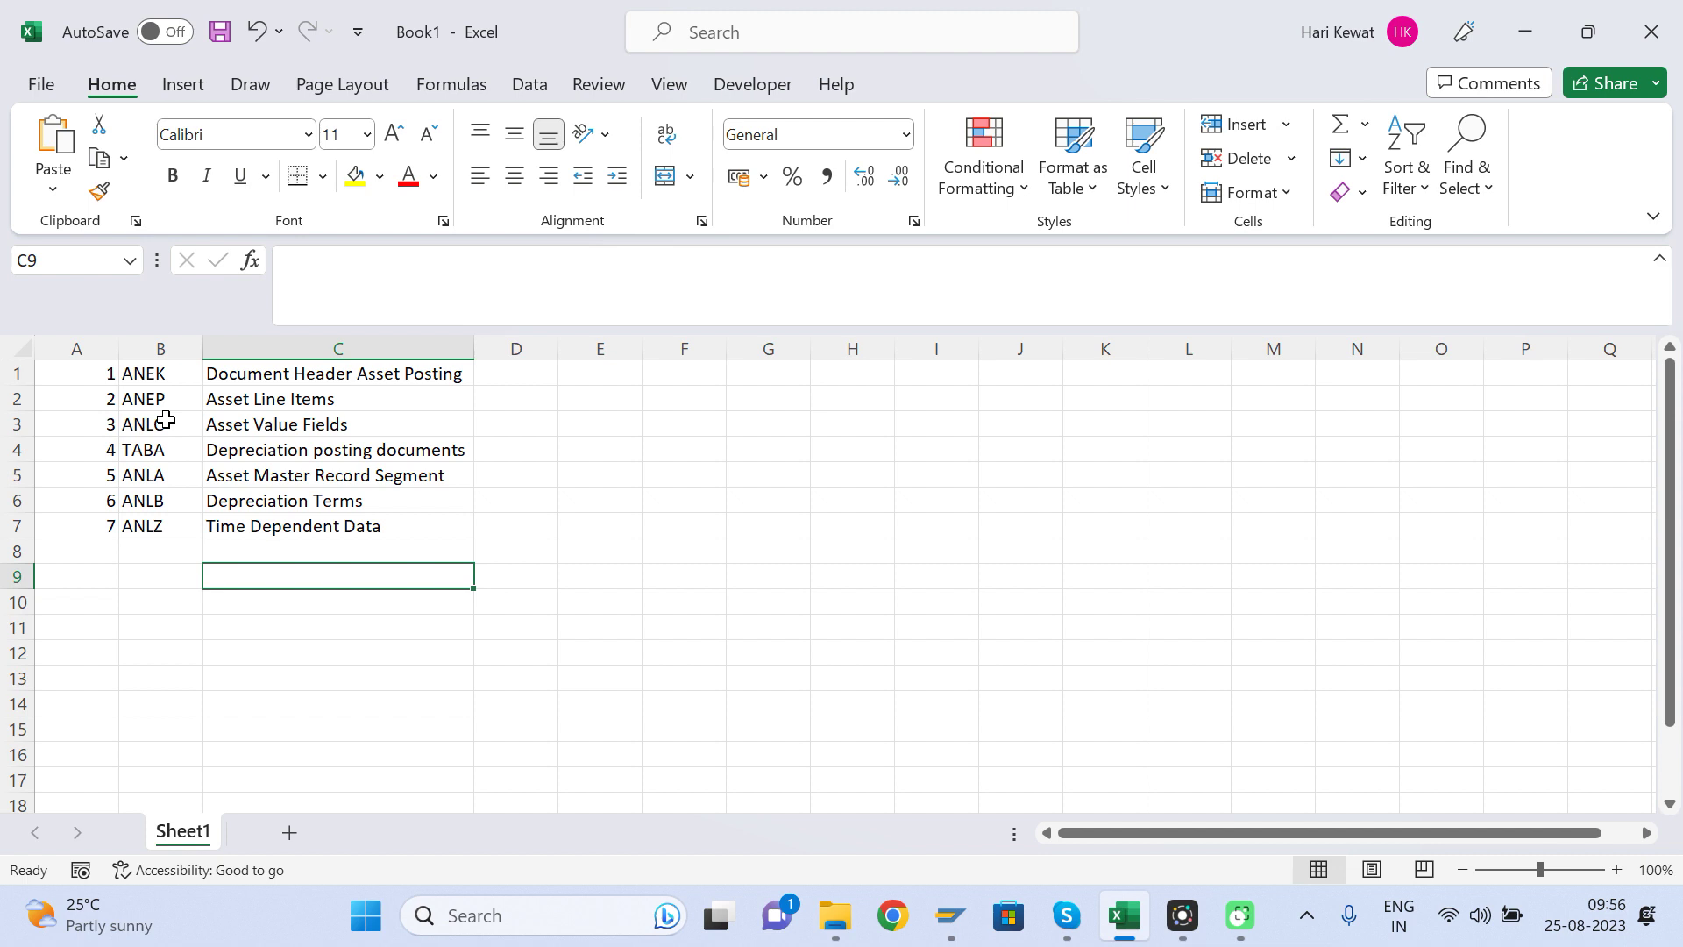
key("Up")
key("Left")
key("Up")
key("Up")
key("Up")
key("Up")
key("Up")
key("Up")
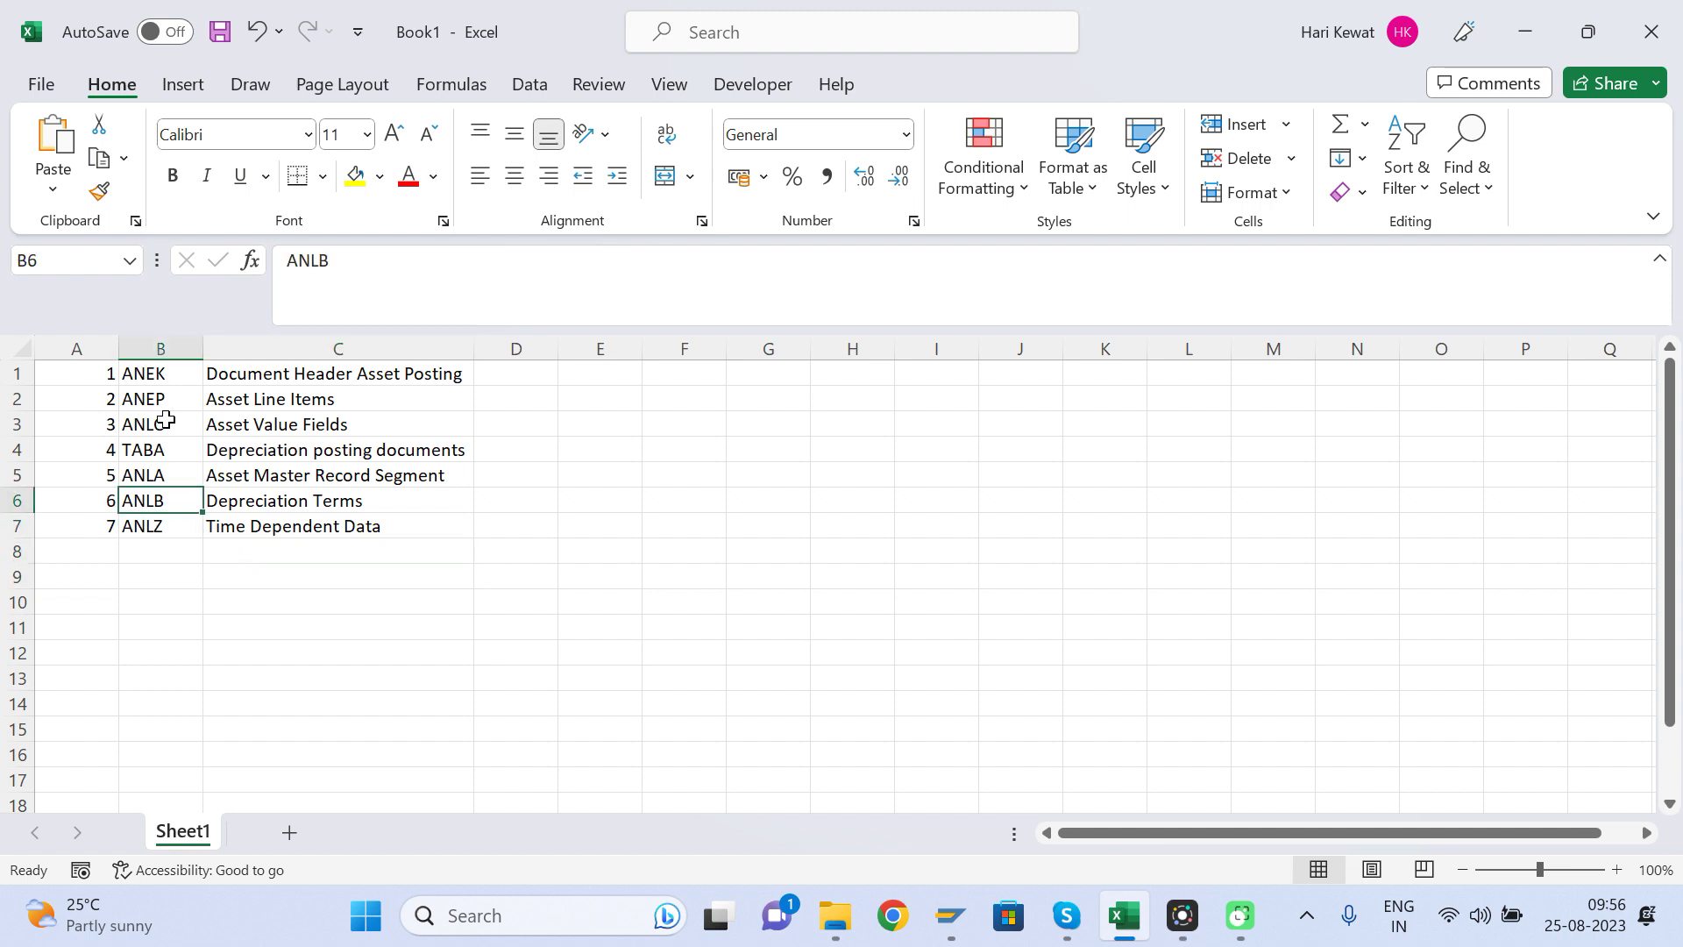
key("Up")
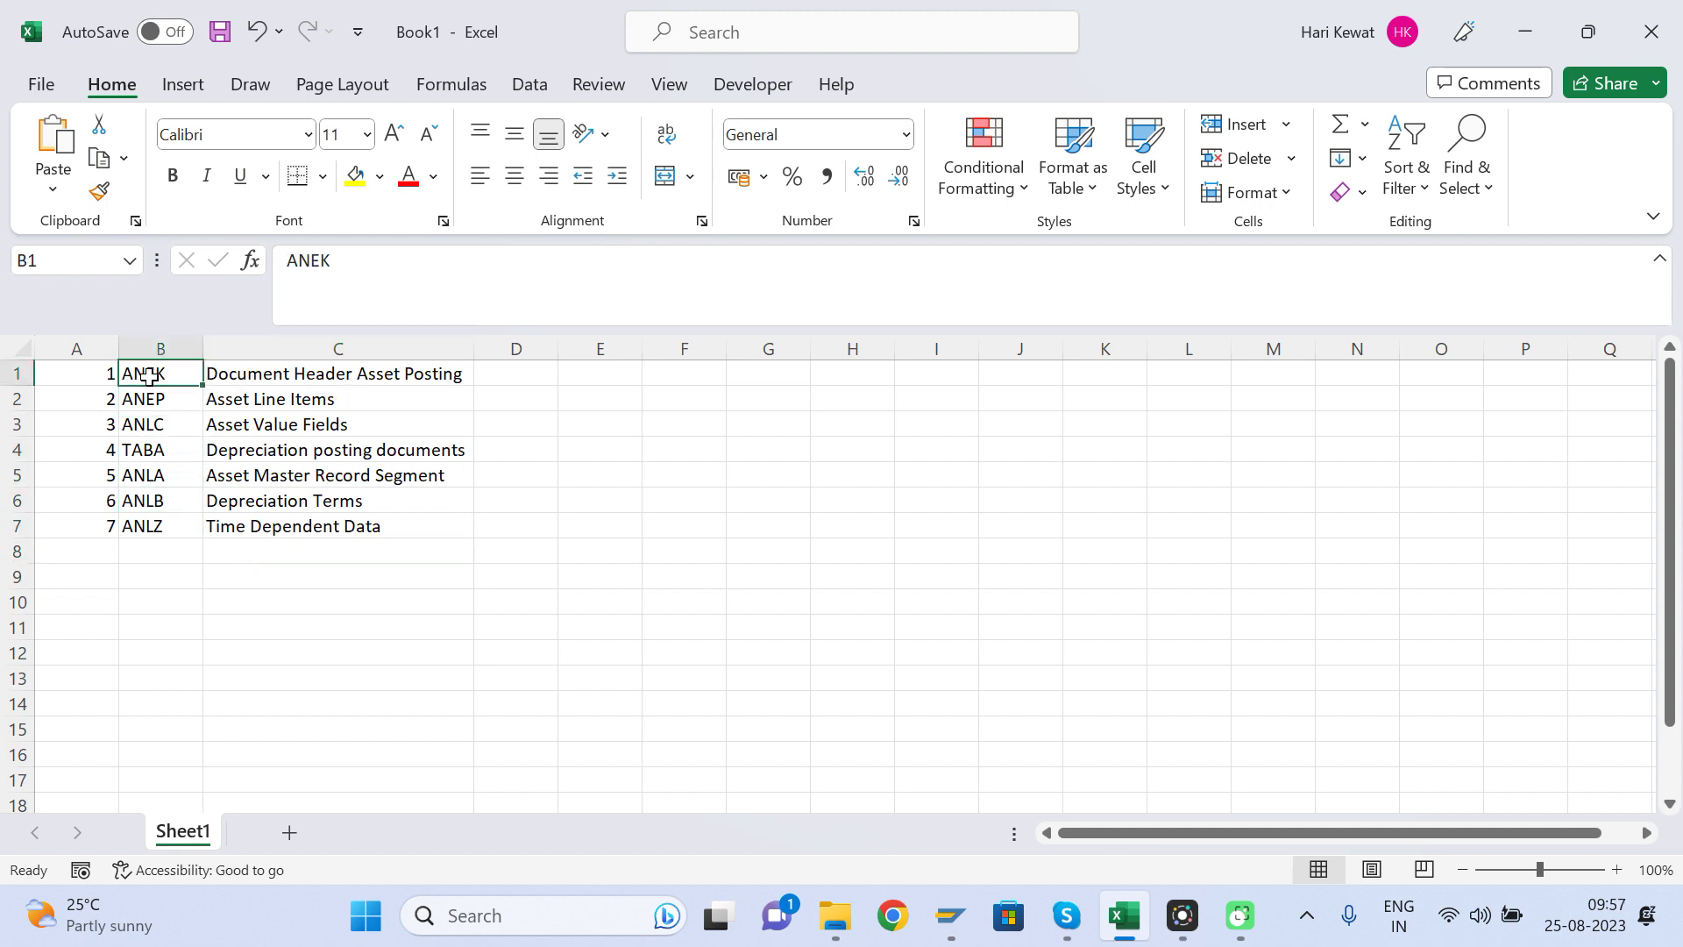
left_click(234, 367)
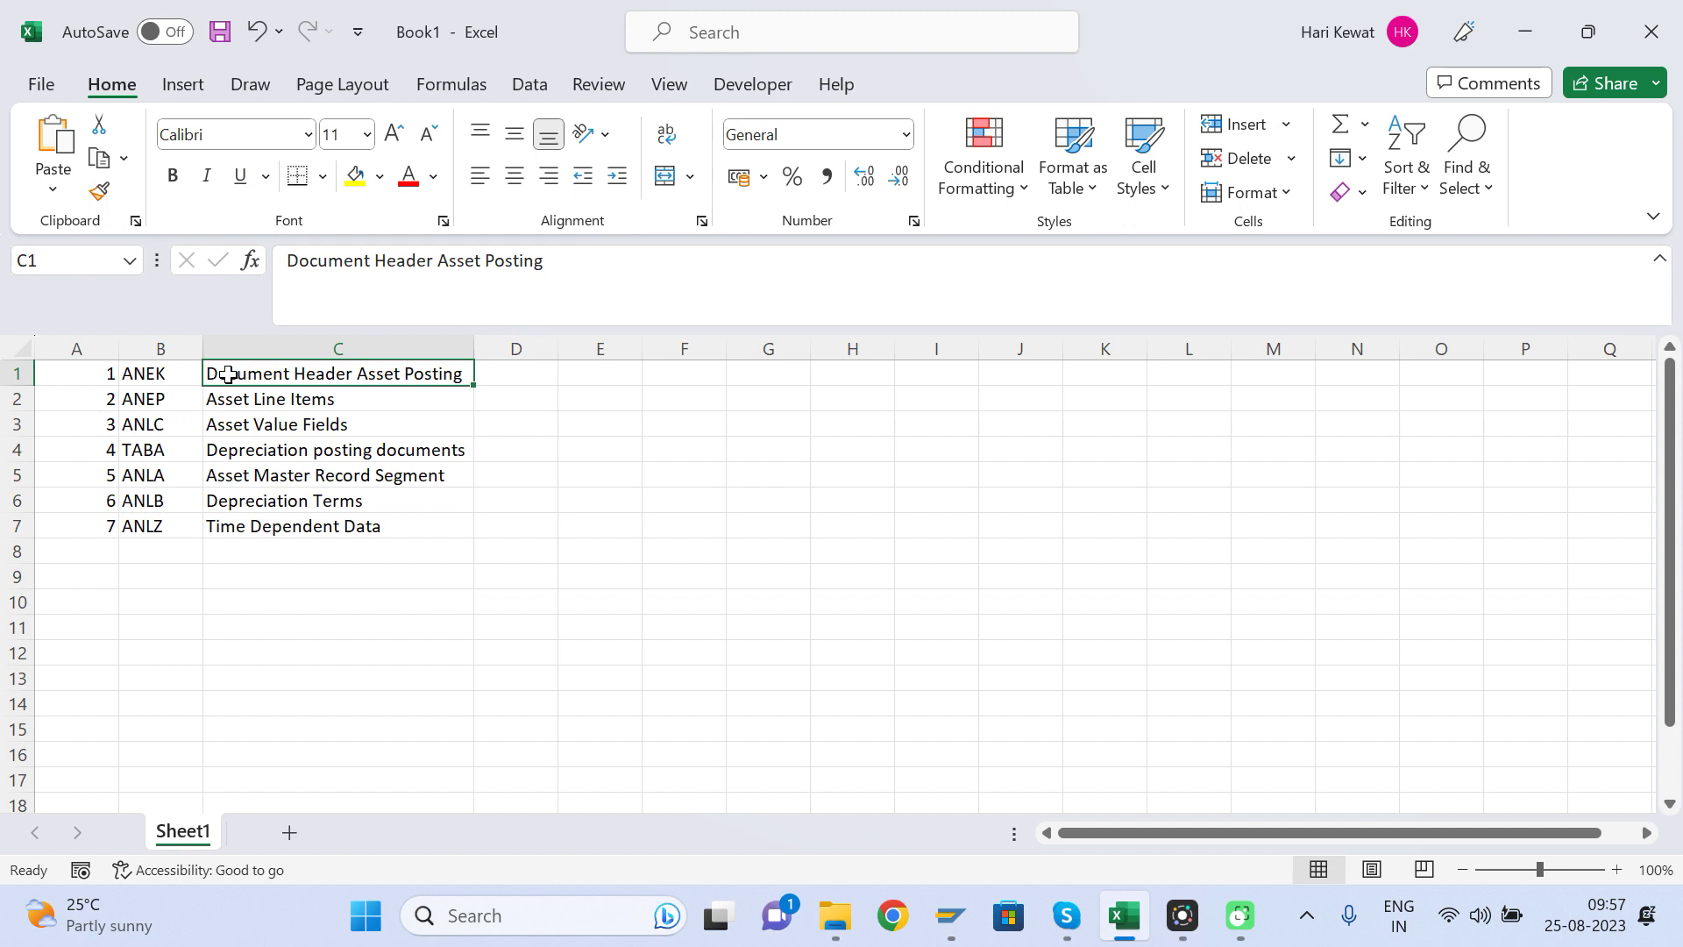
left_click(142, 373)
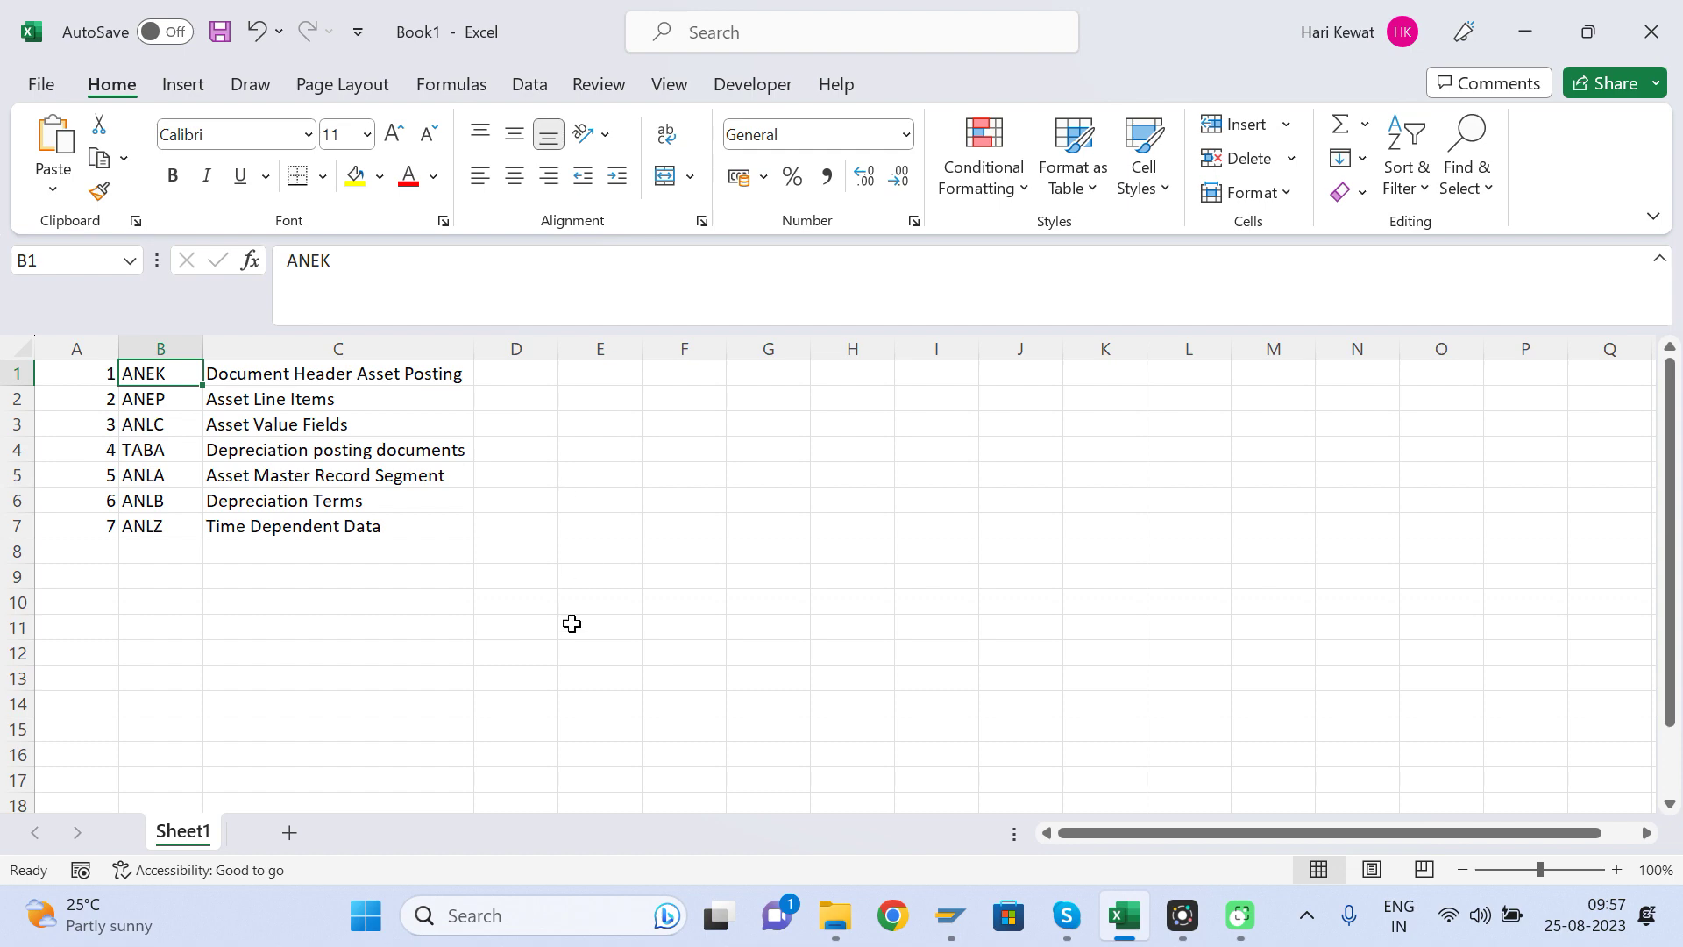
Switch to the SAP General Table Display session and restart transaction SE16N with a blank selection screen.
mouse_move(950, 915)
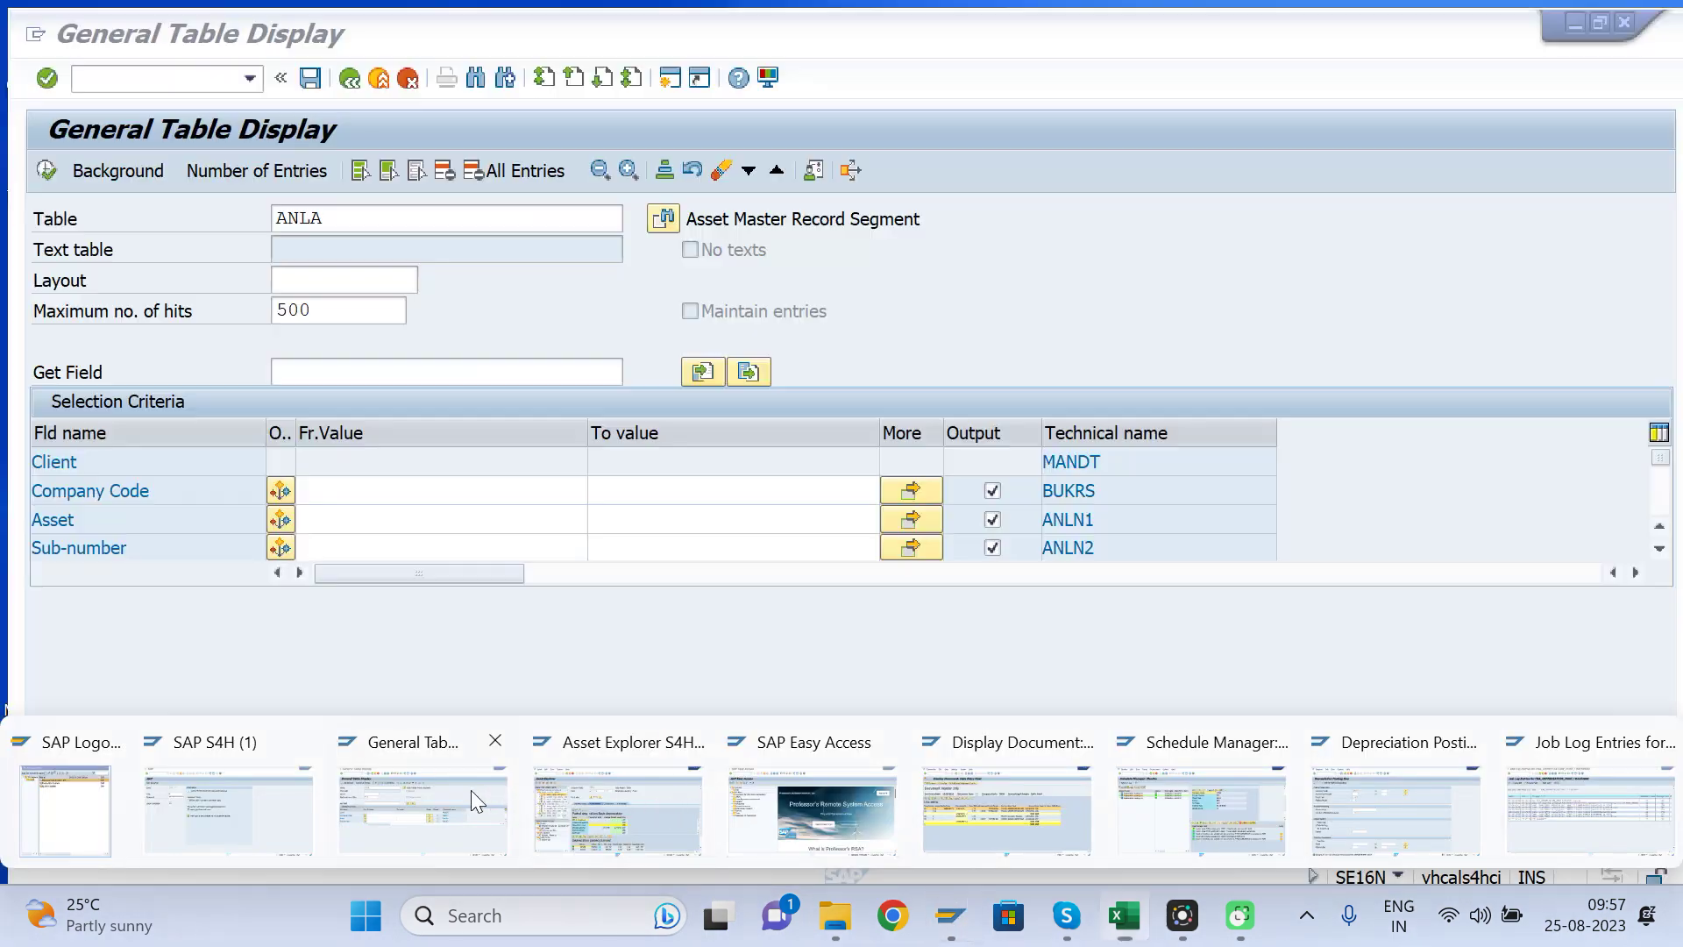
left_click(471, 790)
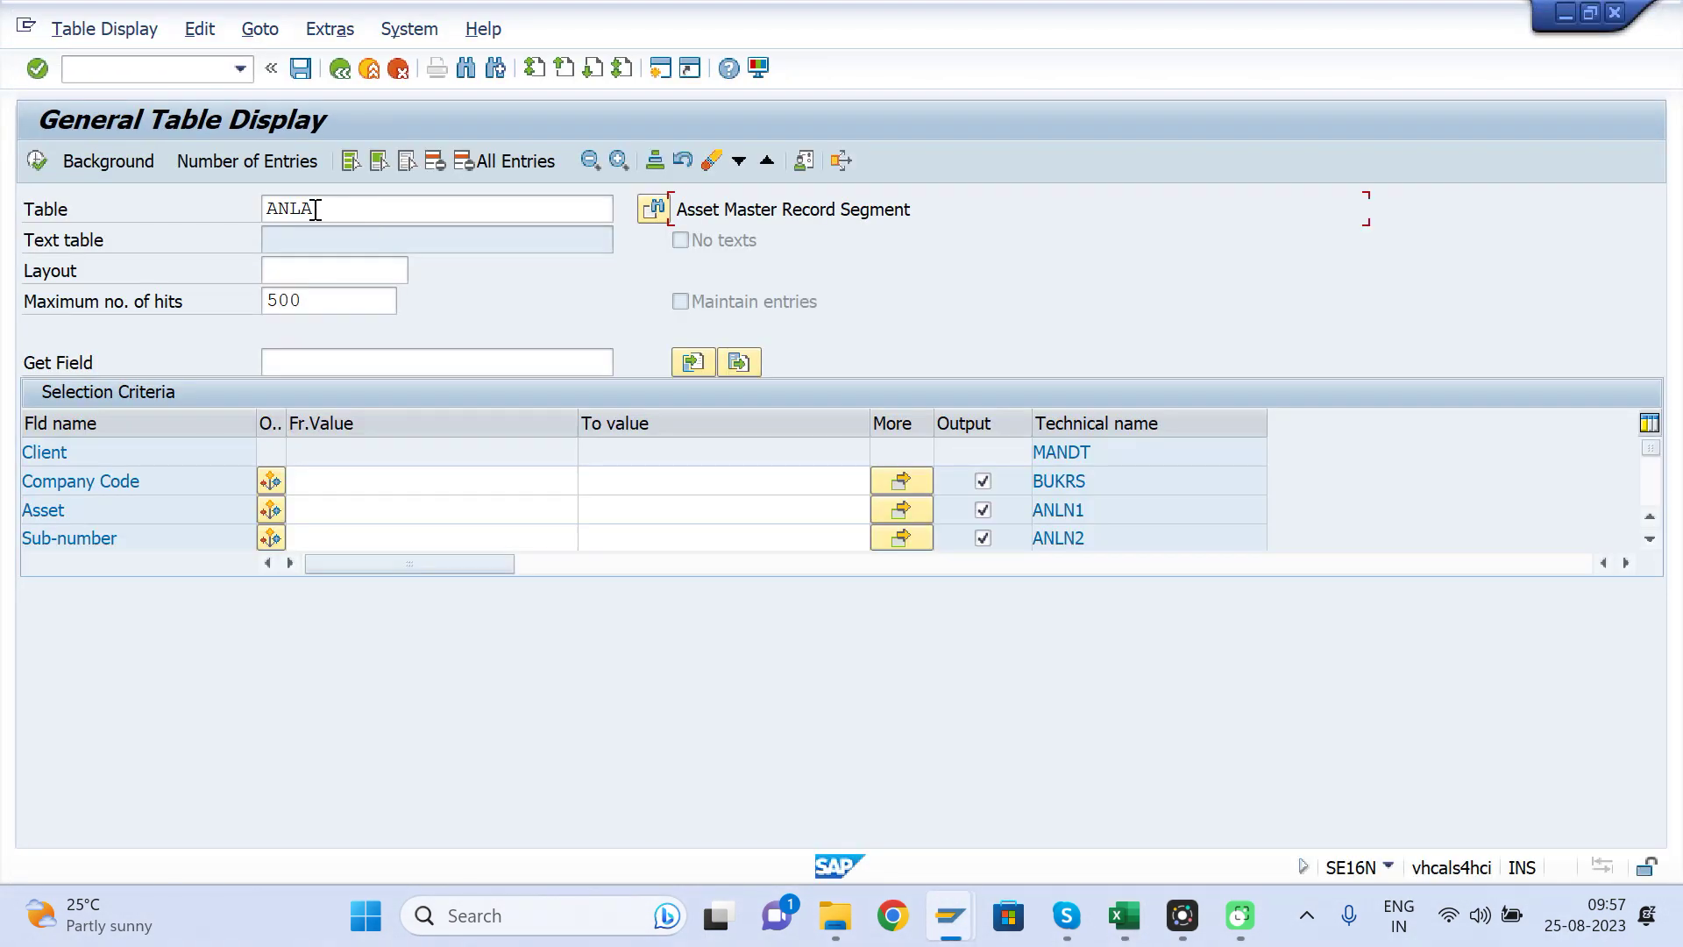
left_click(315, 210)
key("BackSpace")
key("BackSpace")
key("BackSpace")
key("BackSpace")
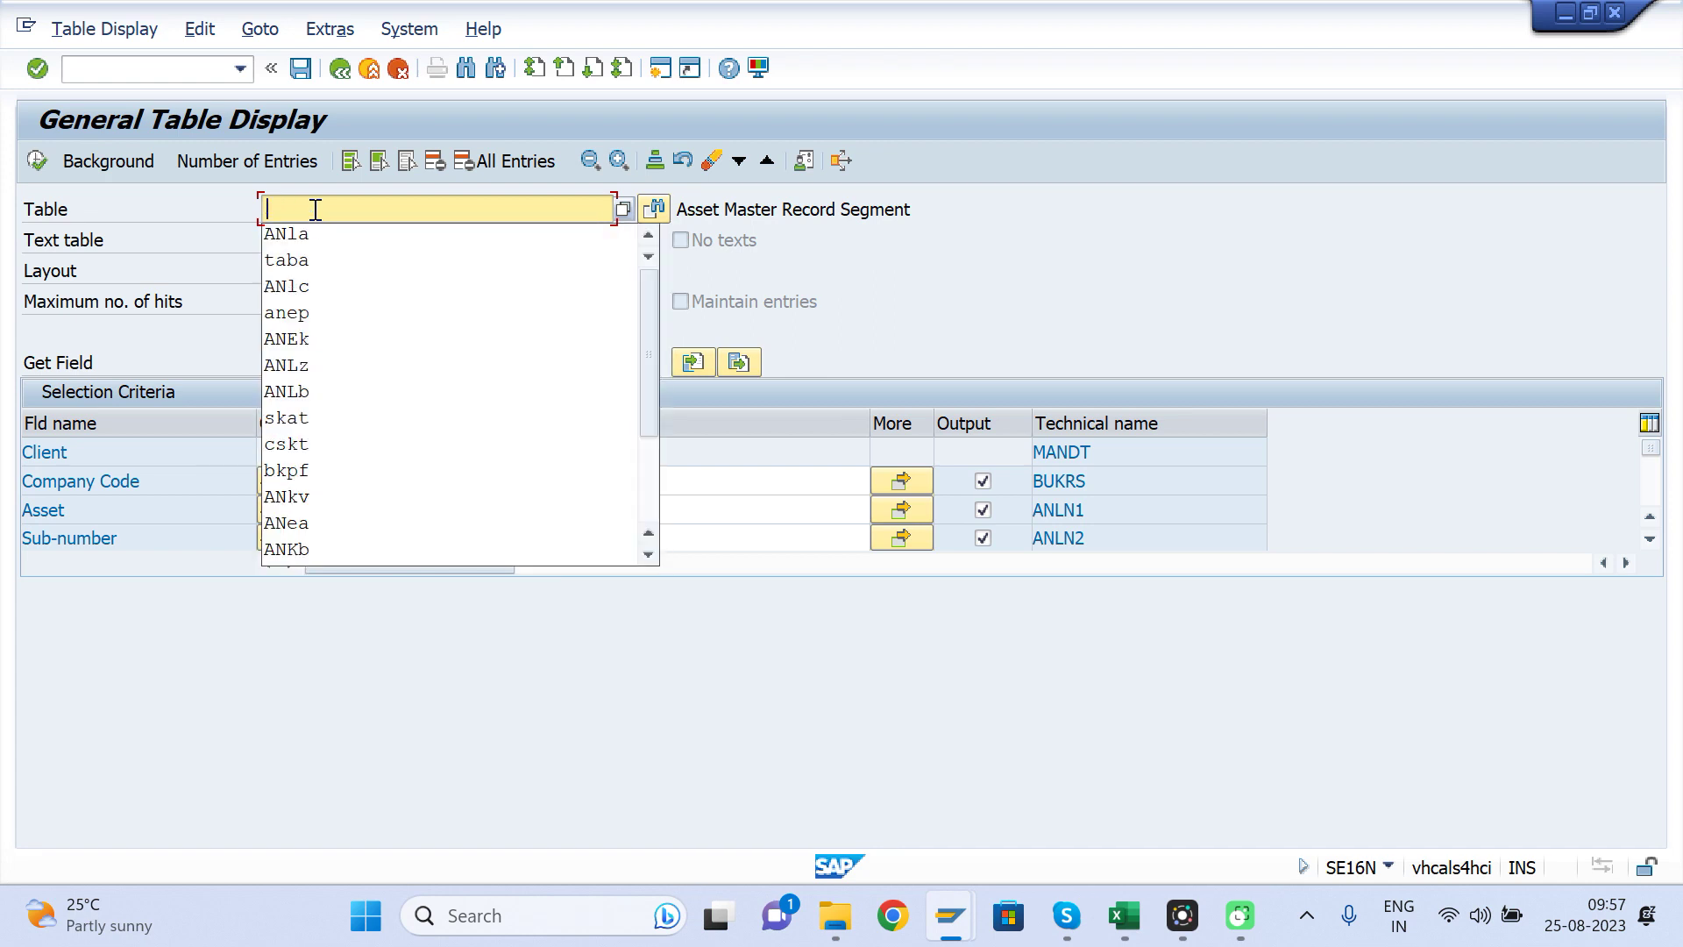
left_click(340, 71)
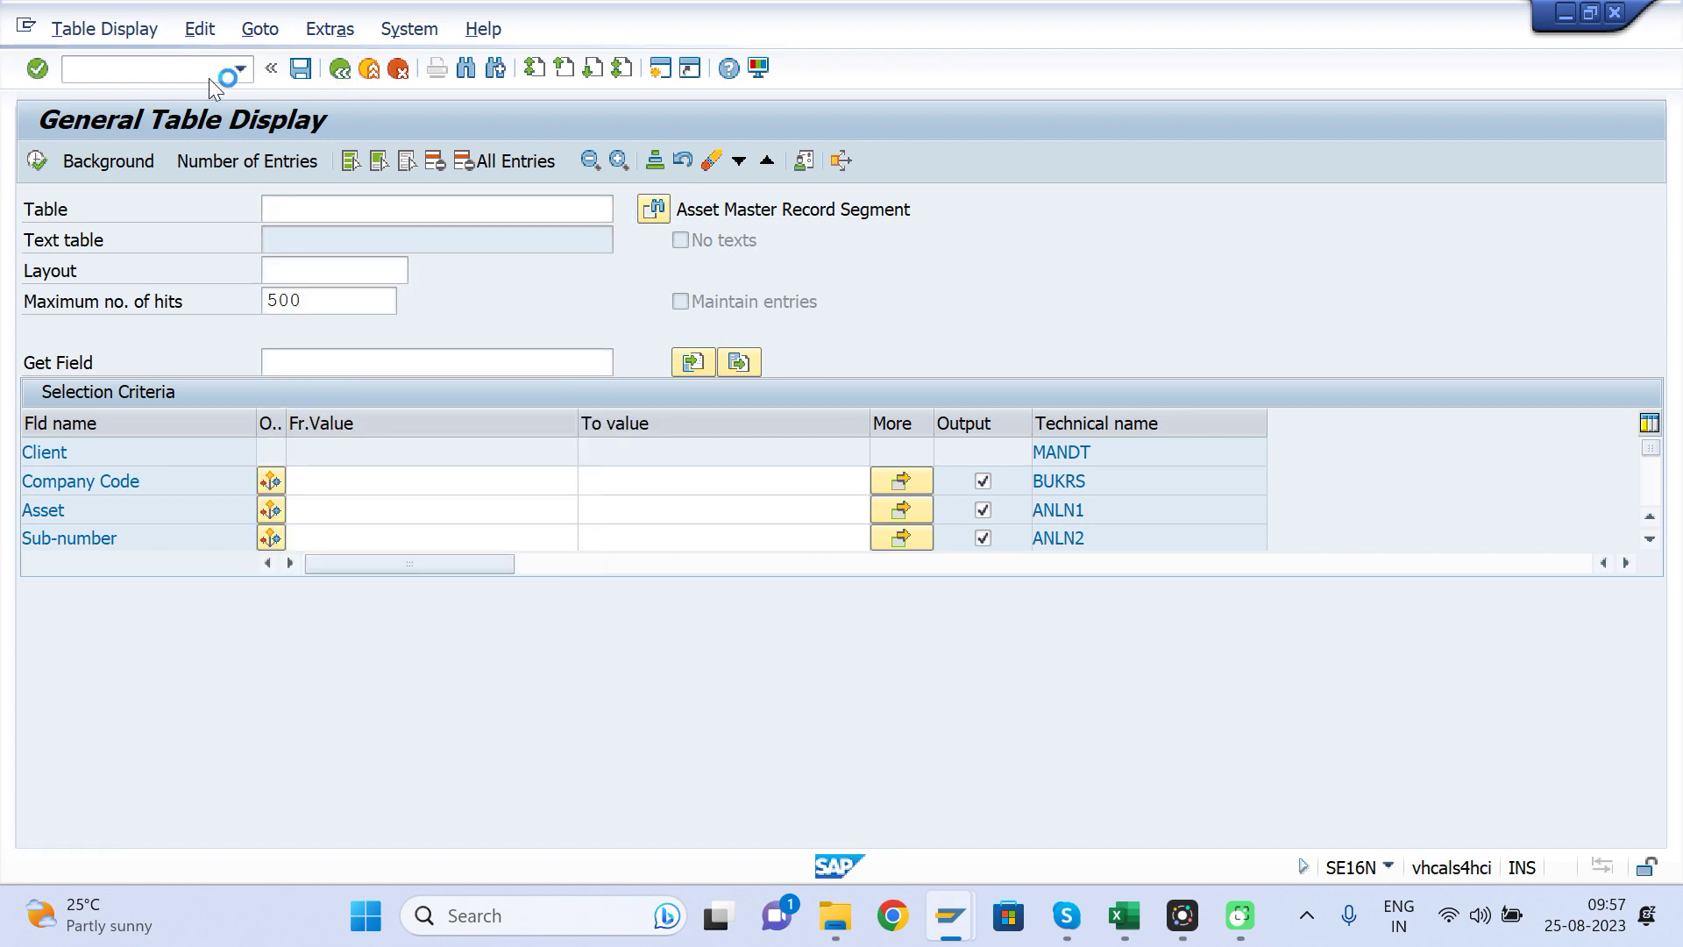
type("se16n")
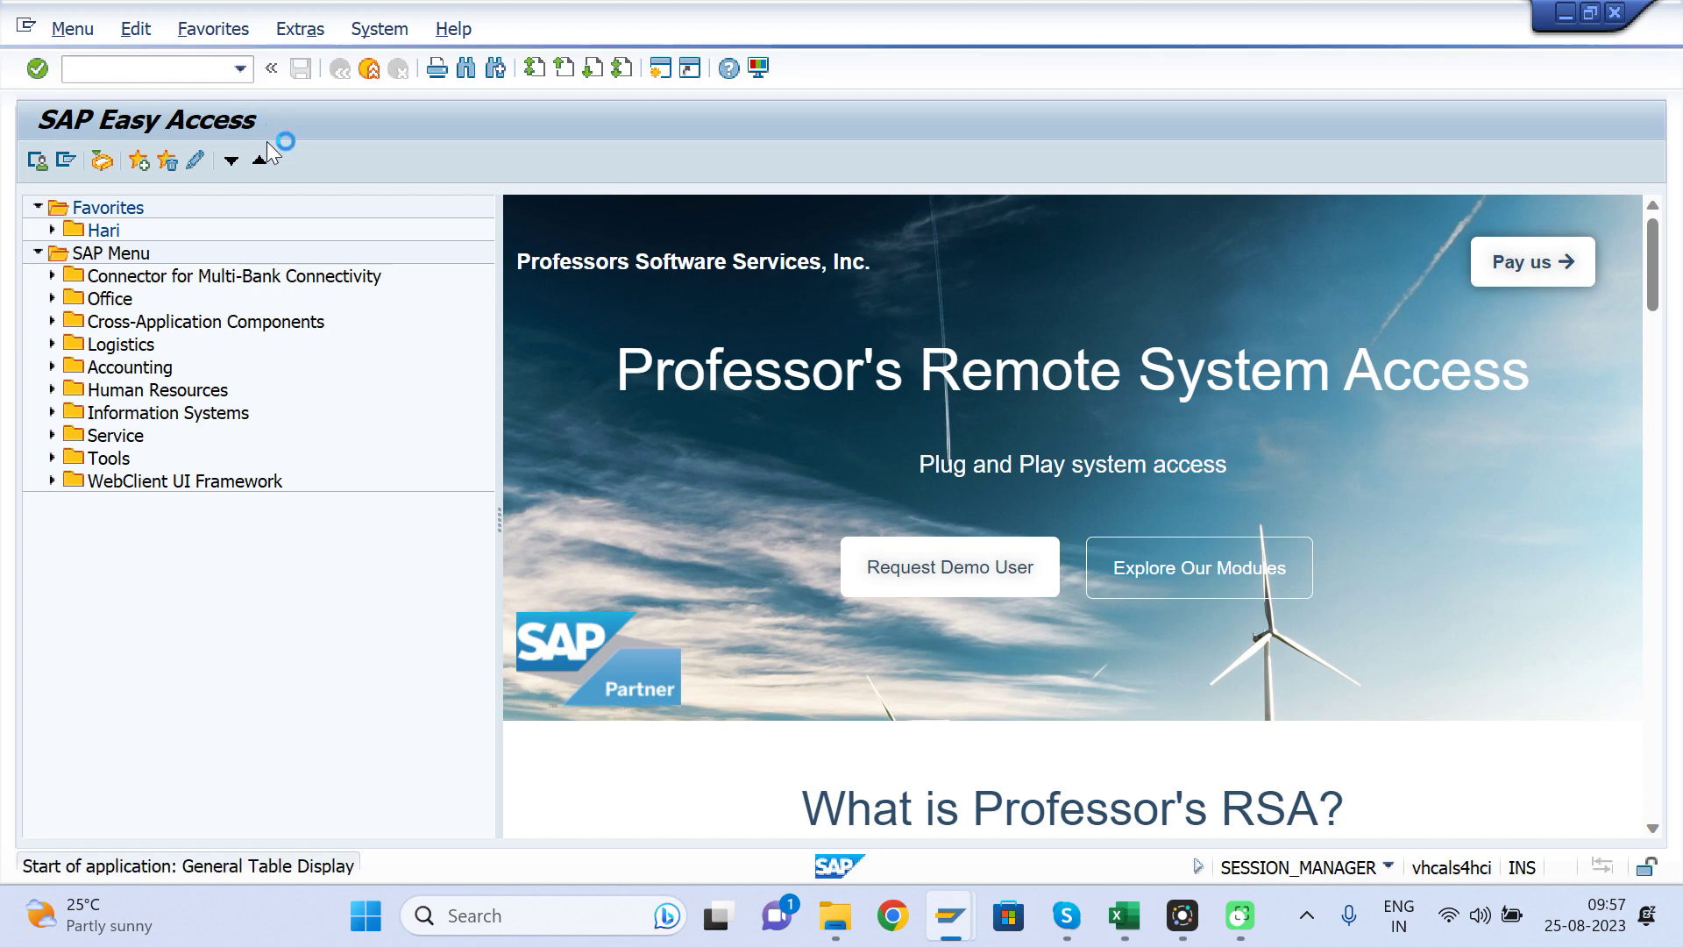
Load table ANEK and display its entries for company code TM99.
type("anek")
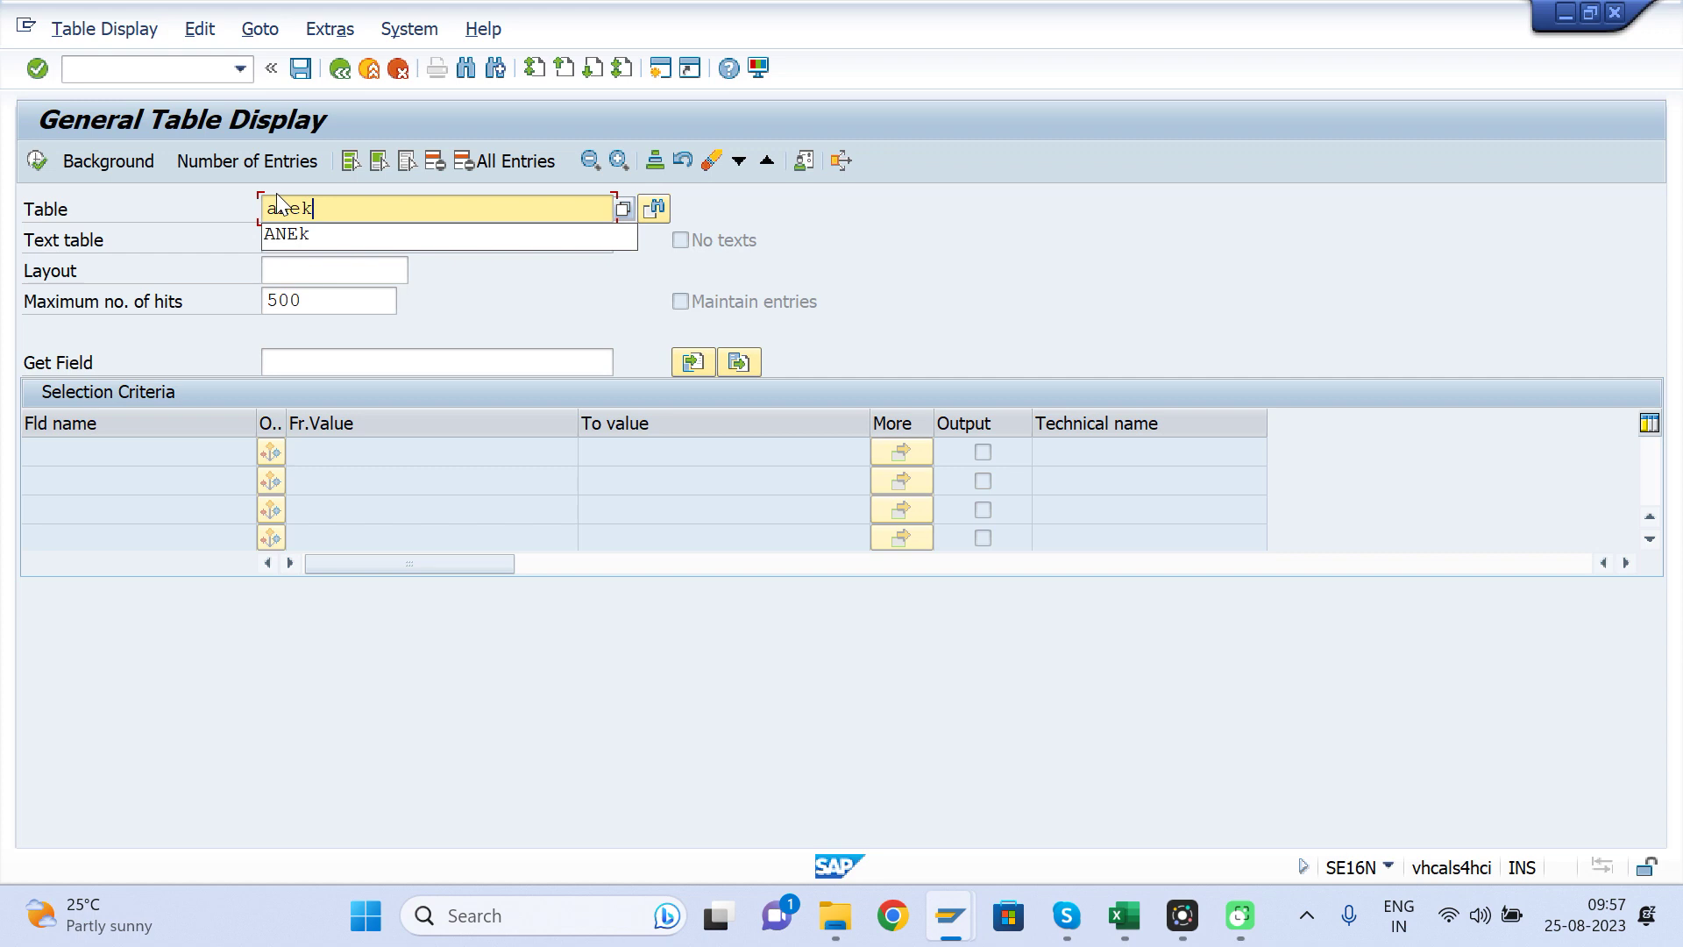
key("Return")
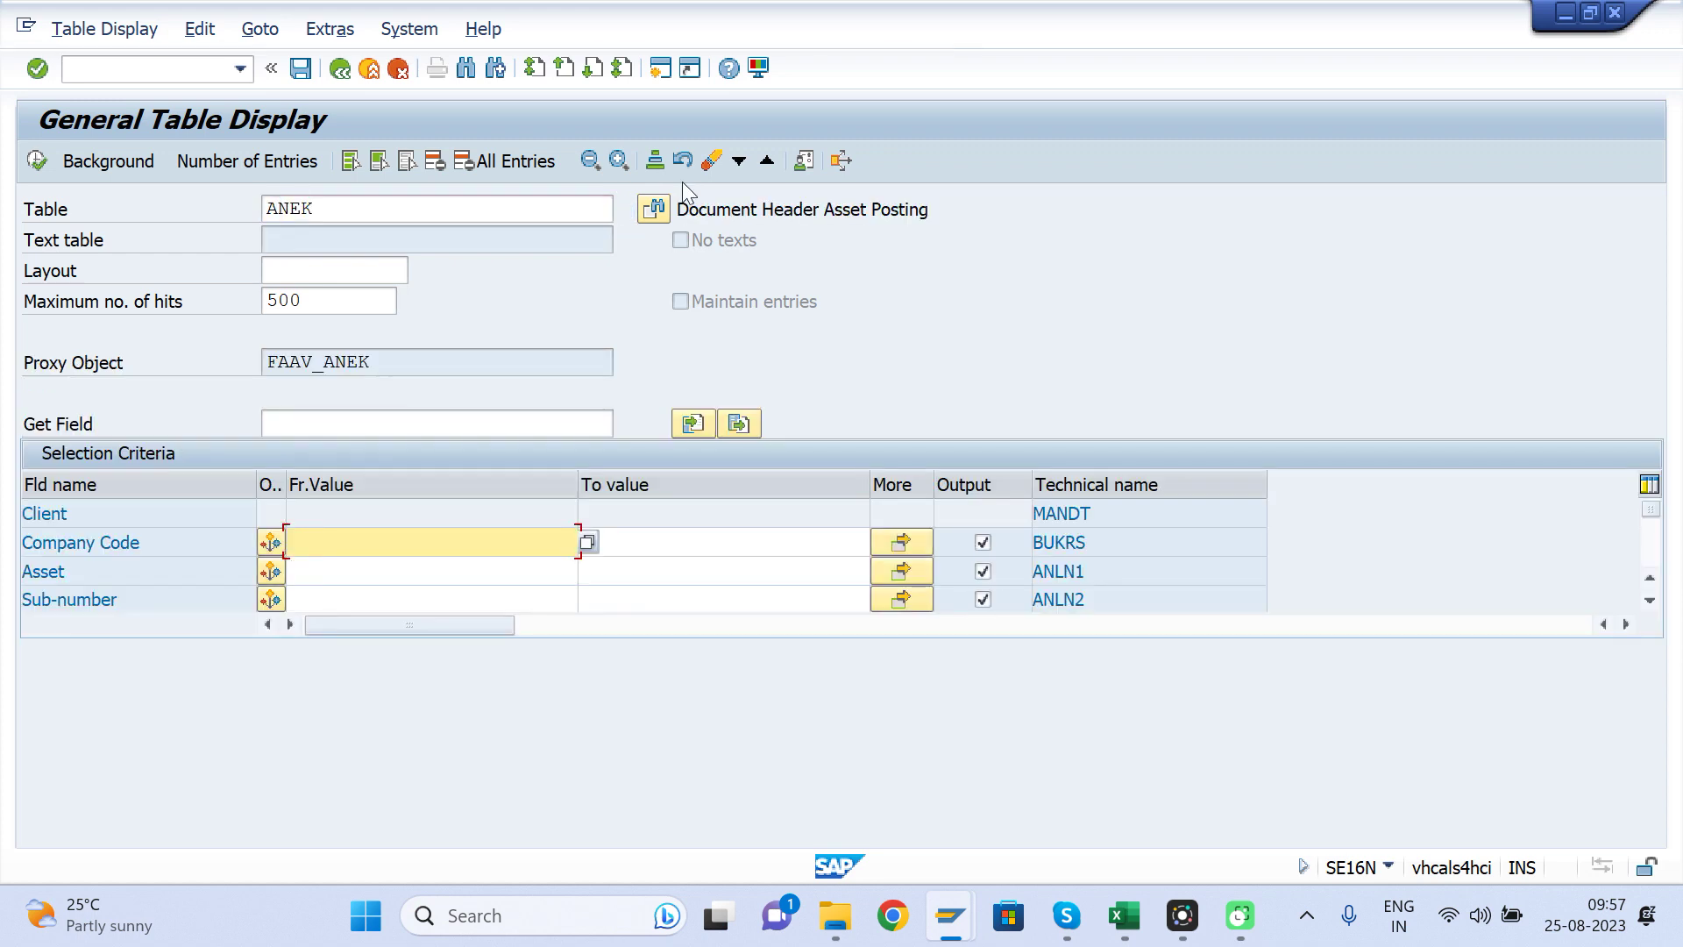
left_click_drag(953, 209, 582, 223)
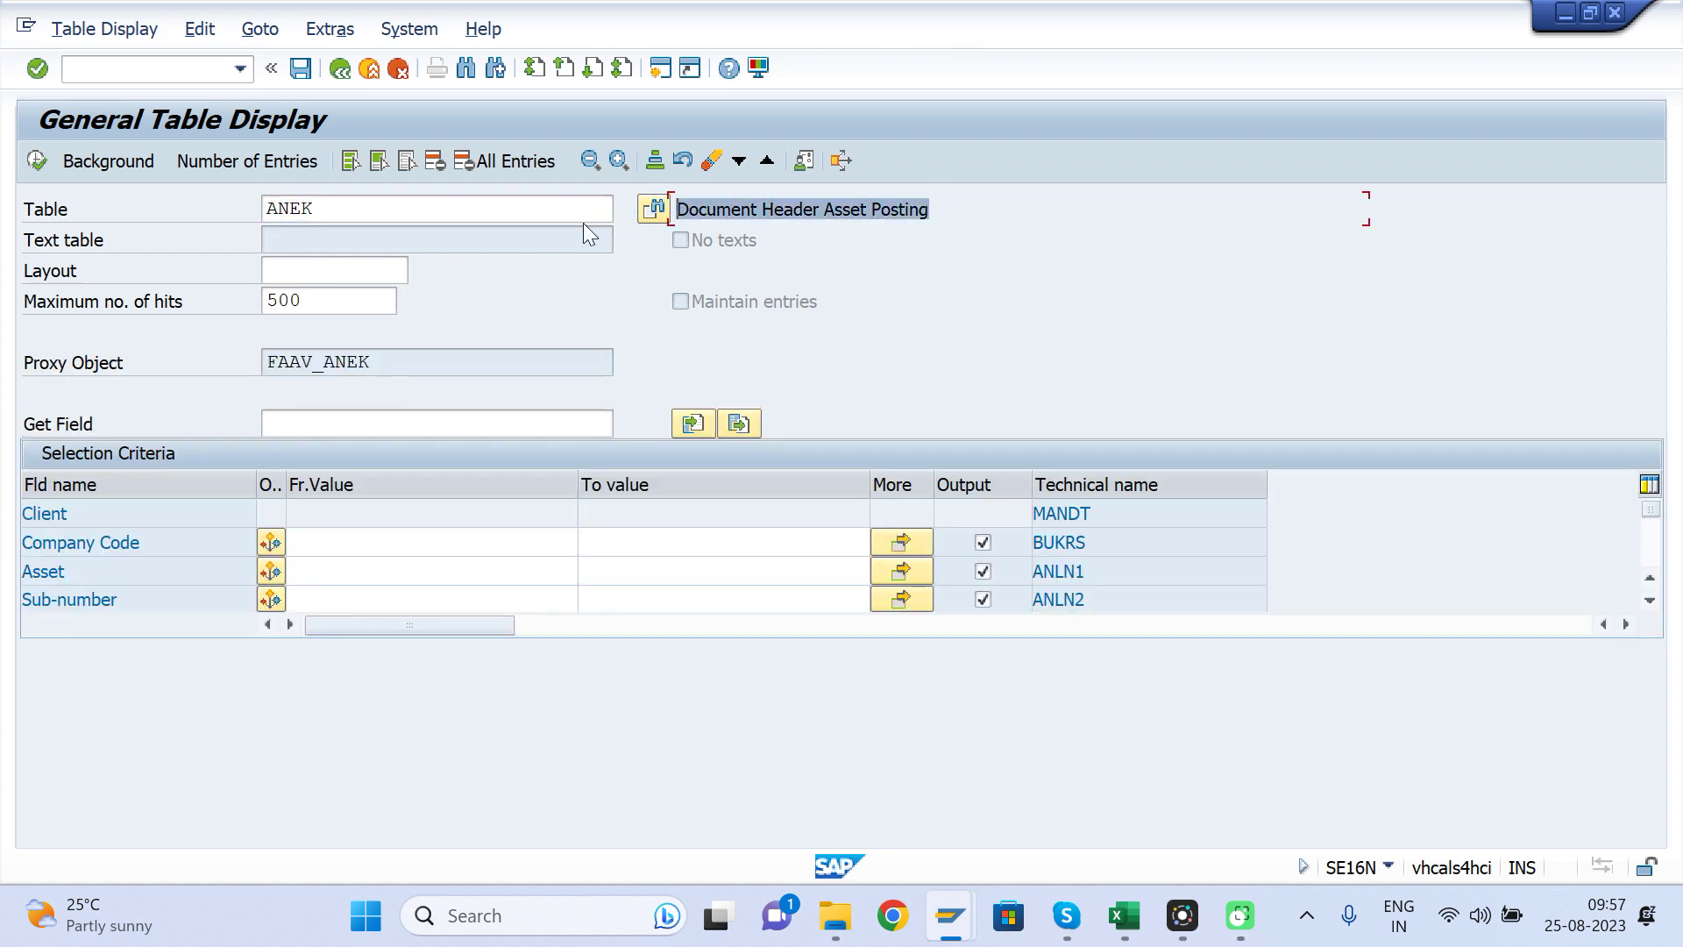
left_click(314, 540)
type("tm99")
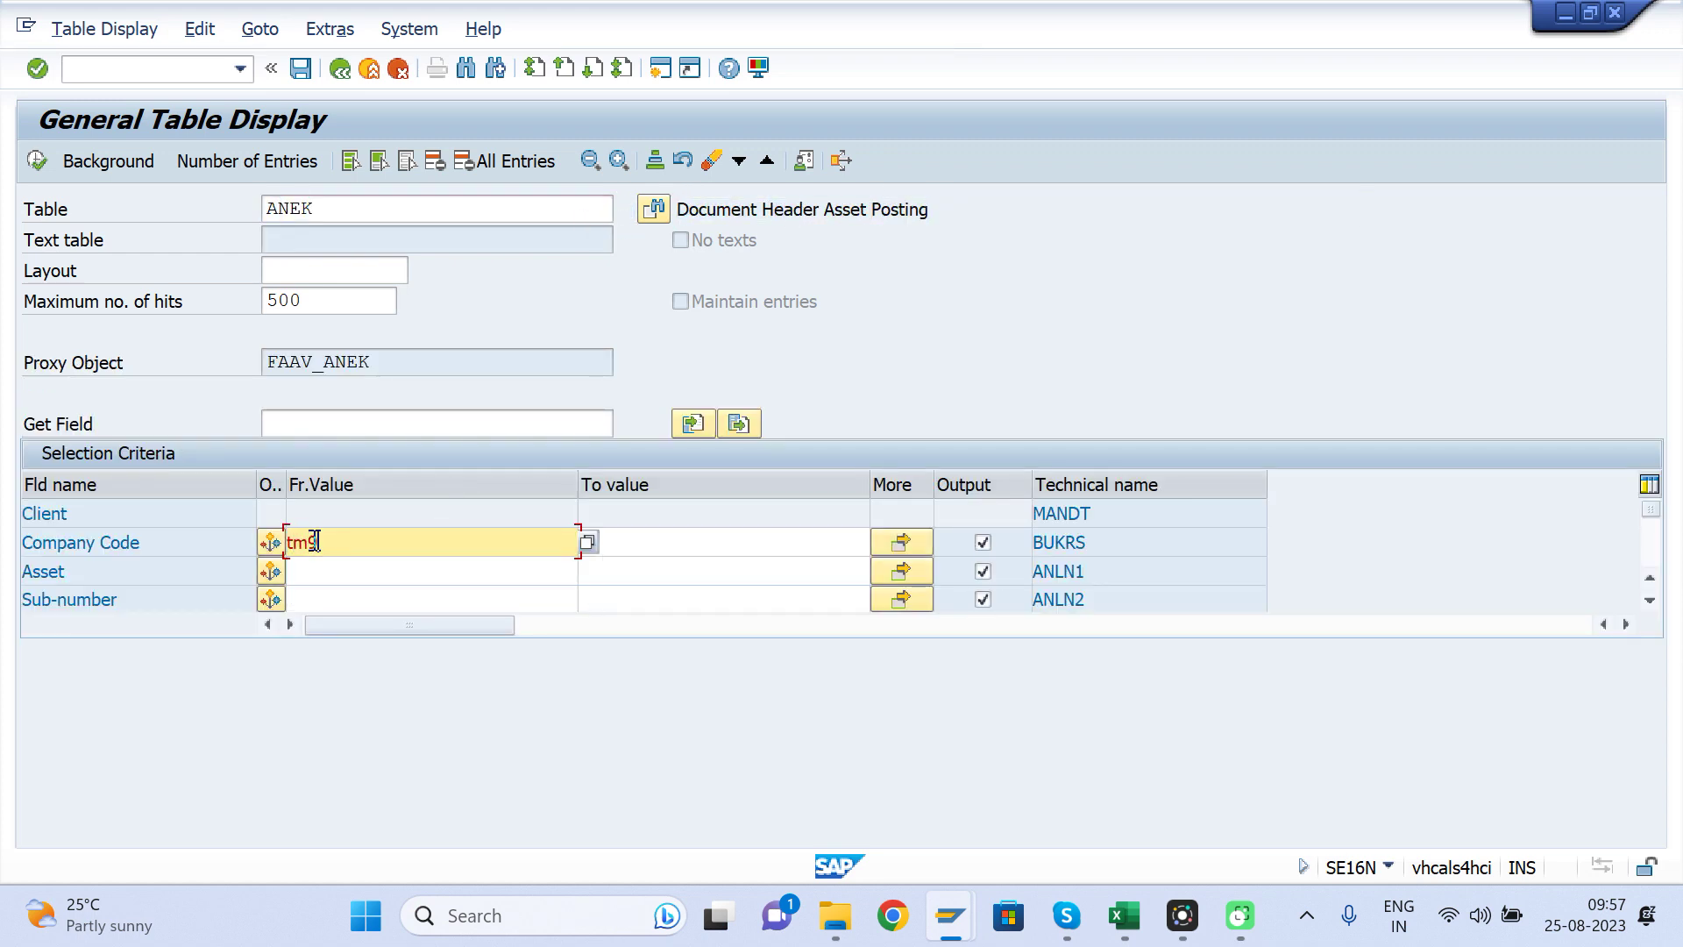
left_click(315, 570)
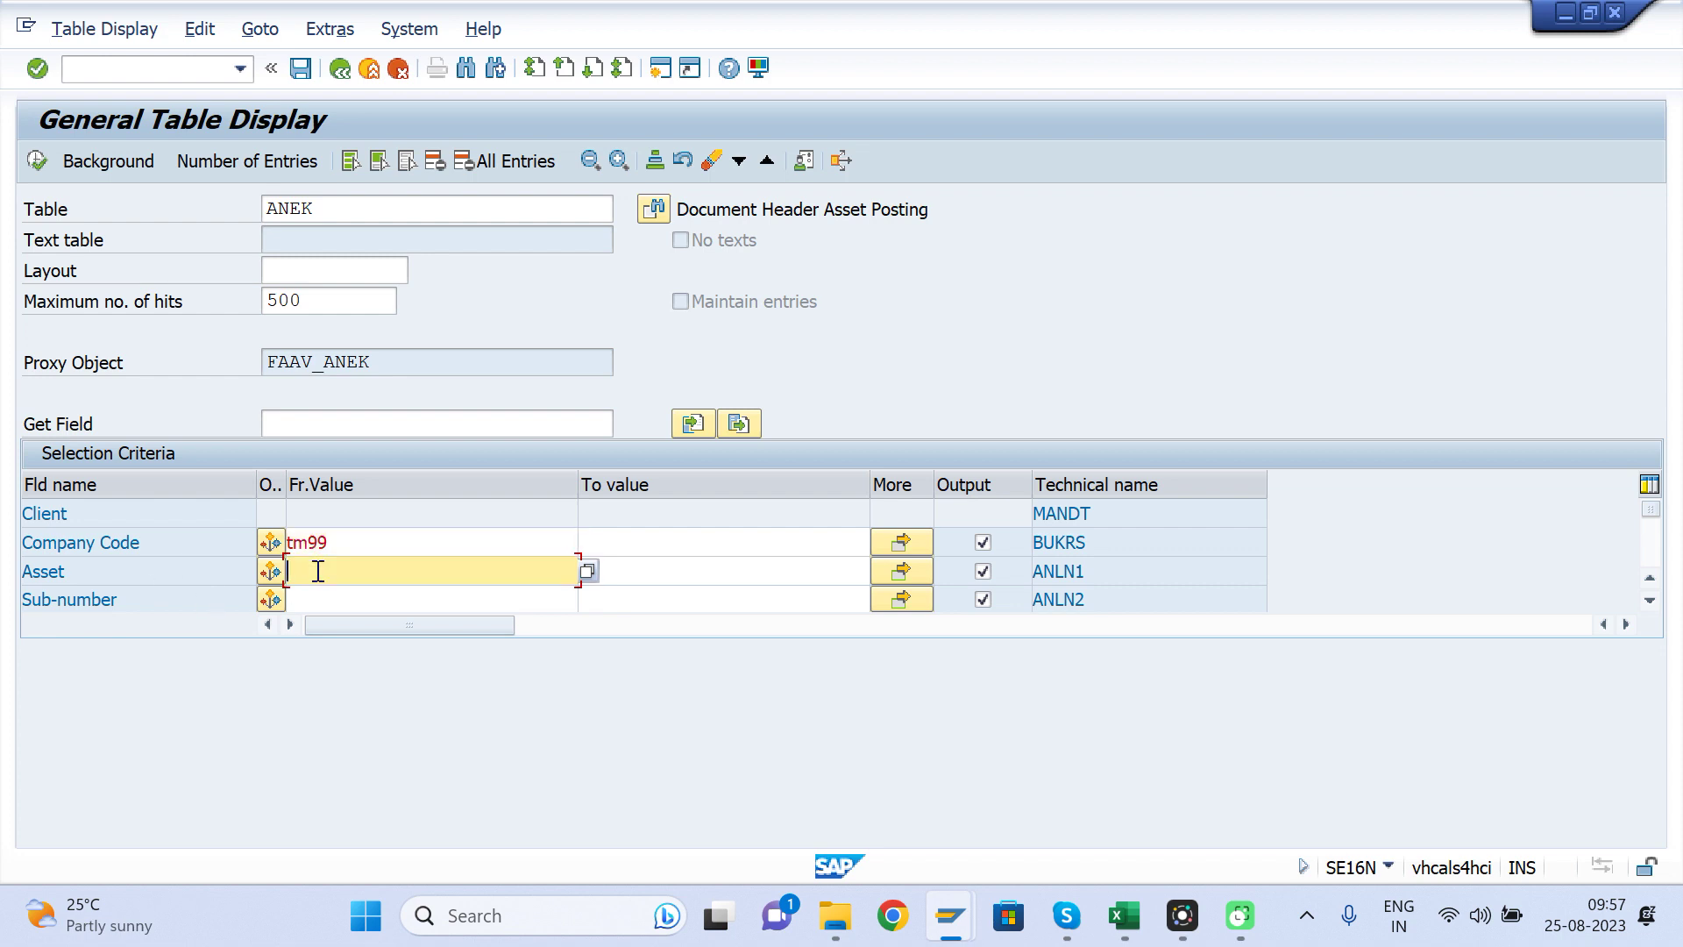
left_click(38, 161)
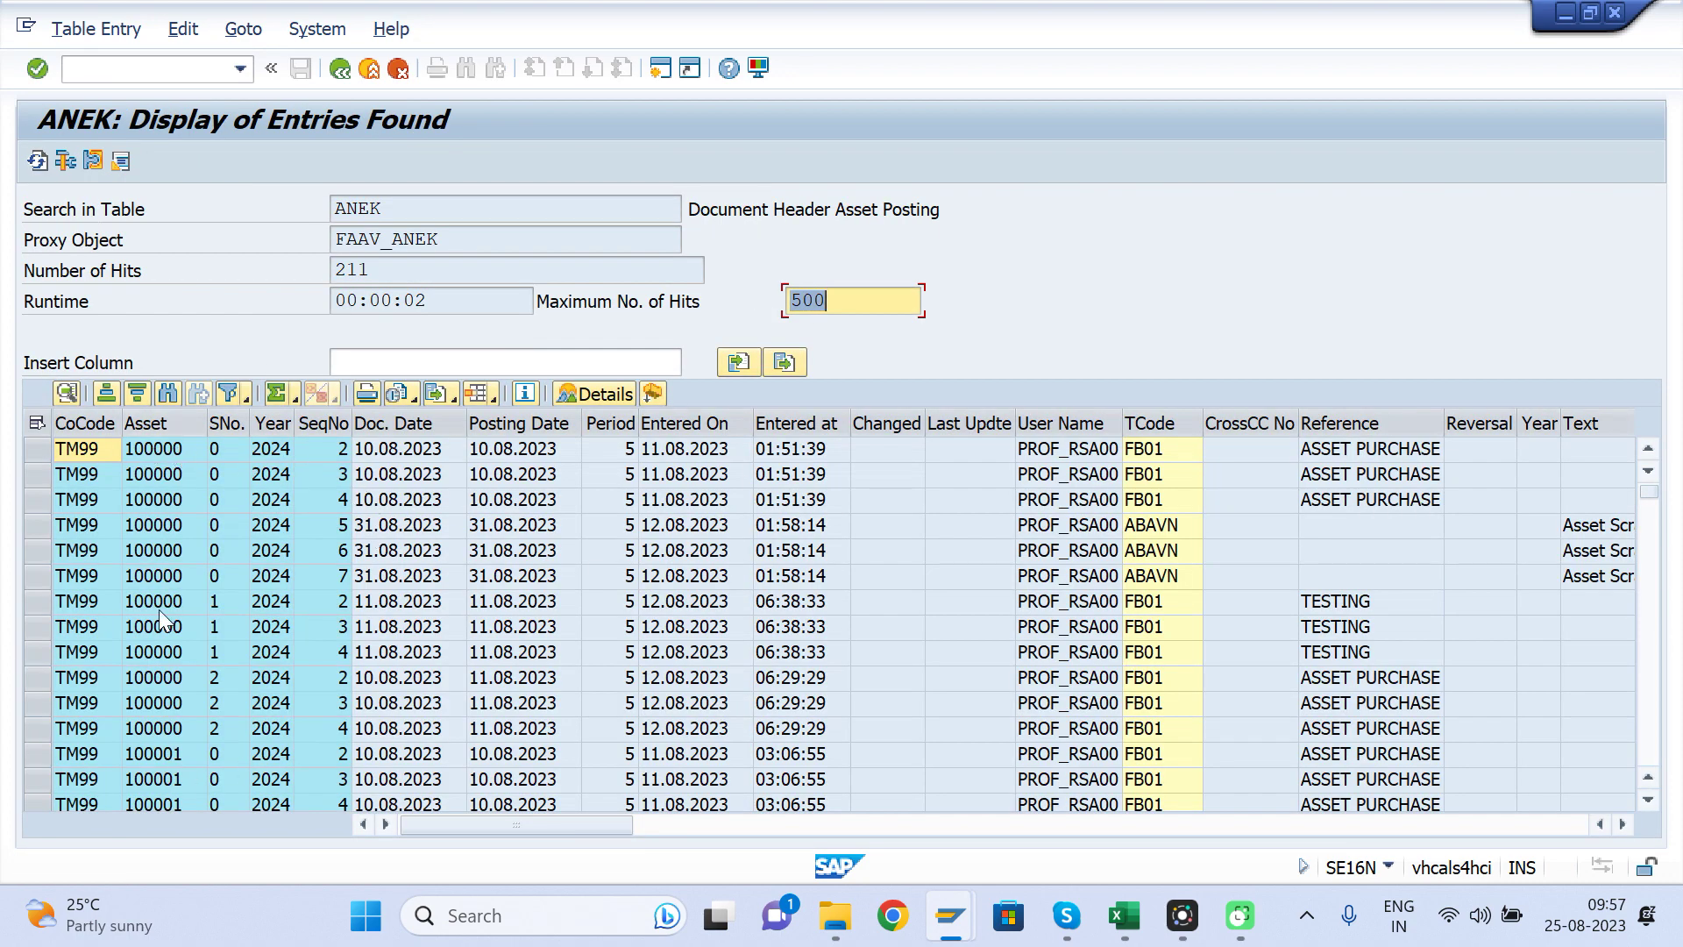
Examine the asset, entry date, transaction code and reference columns of the ANEK entries, and return to the selection screen.
left_click(172, 472)
key("Right")
key("Right")
key("Right")
key("Right")
key("Right")
key("Right")
key("Right")
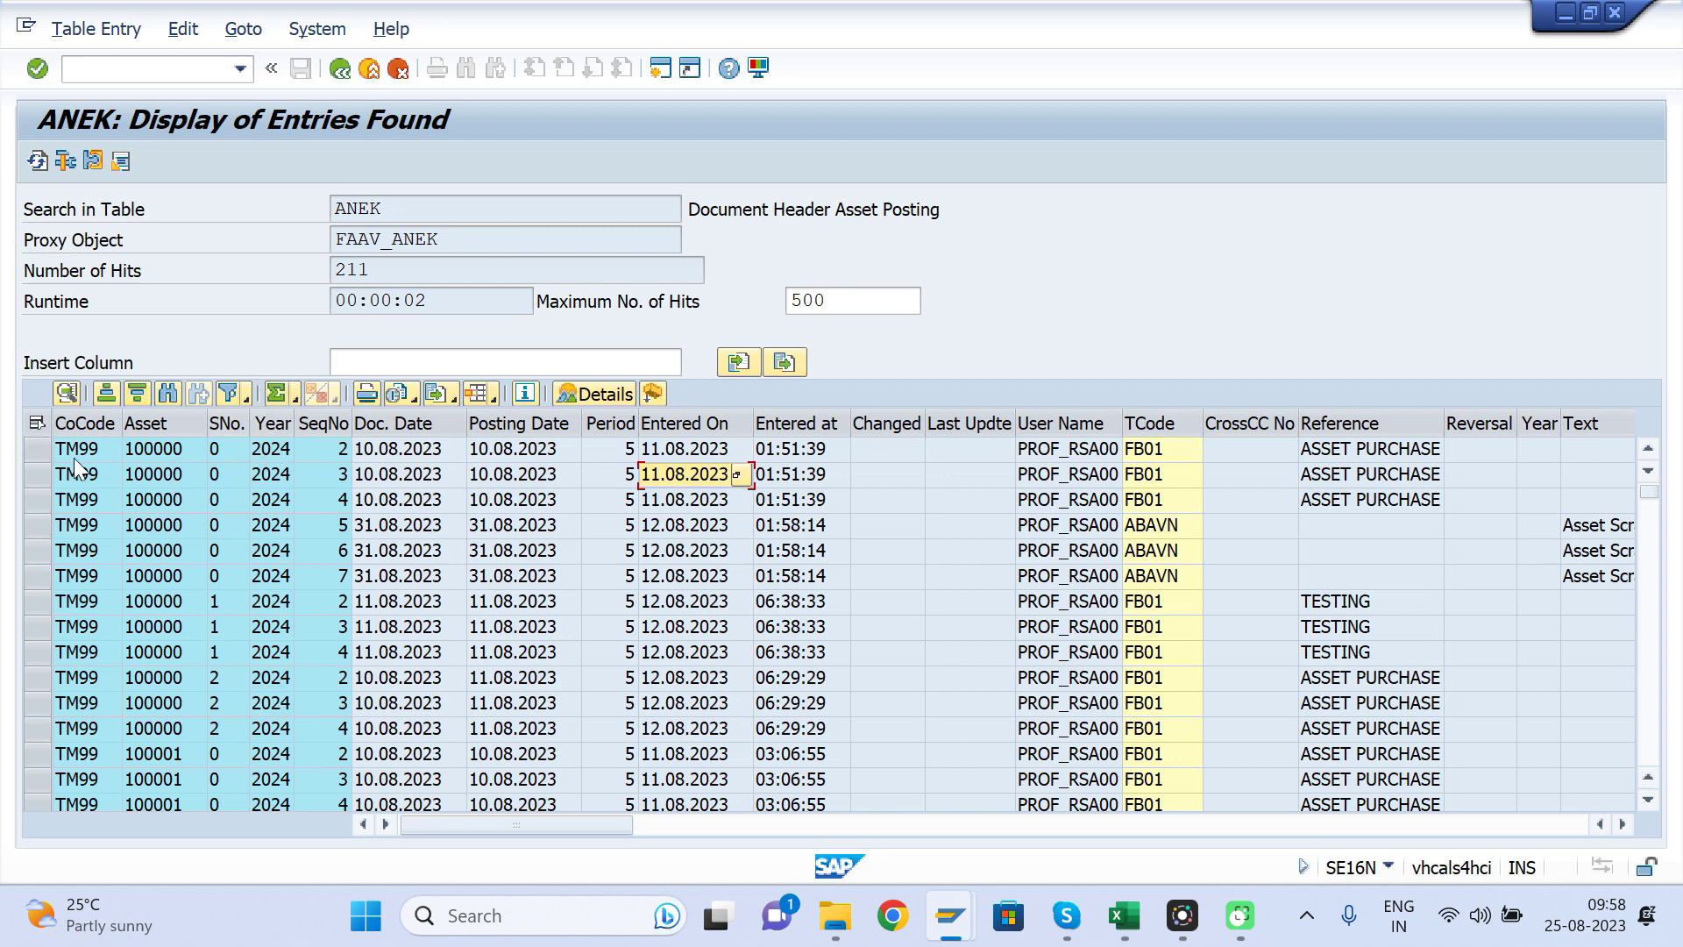
left_click(159, 454)
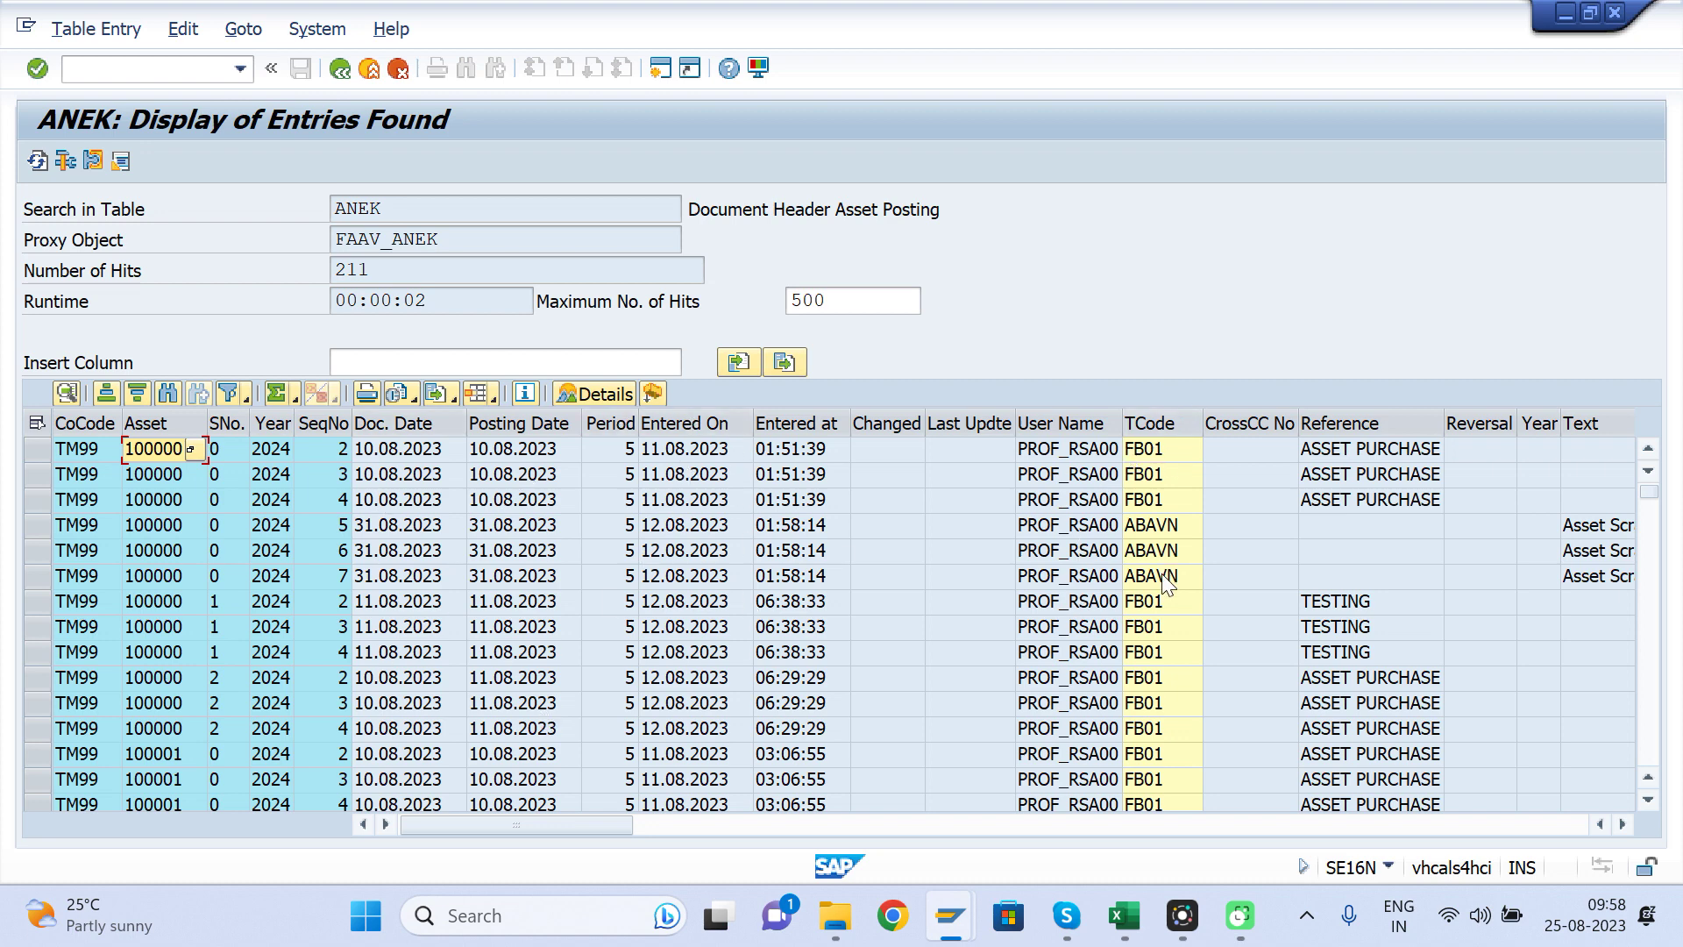
left_click(1340, 506)
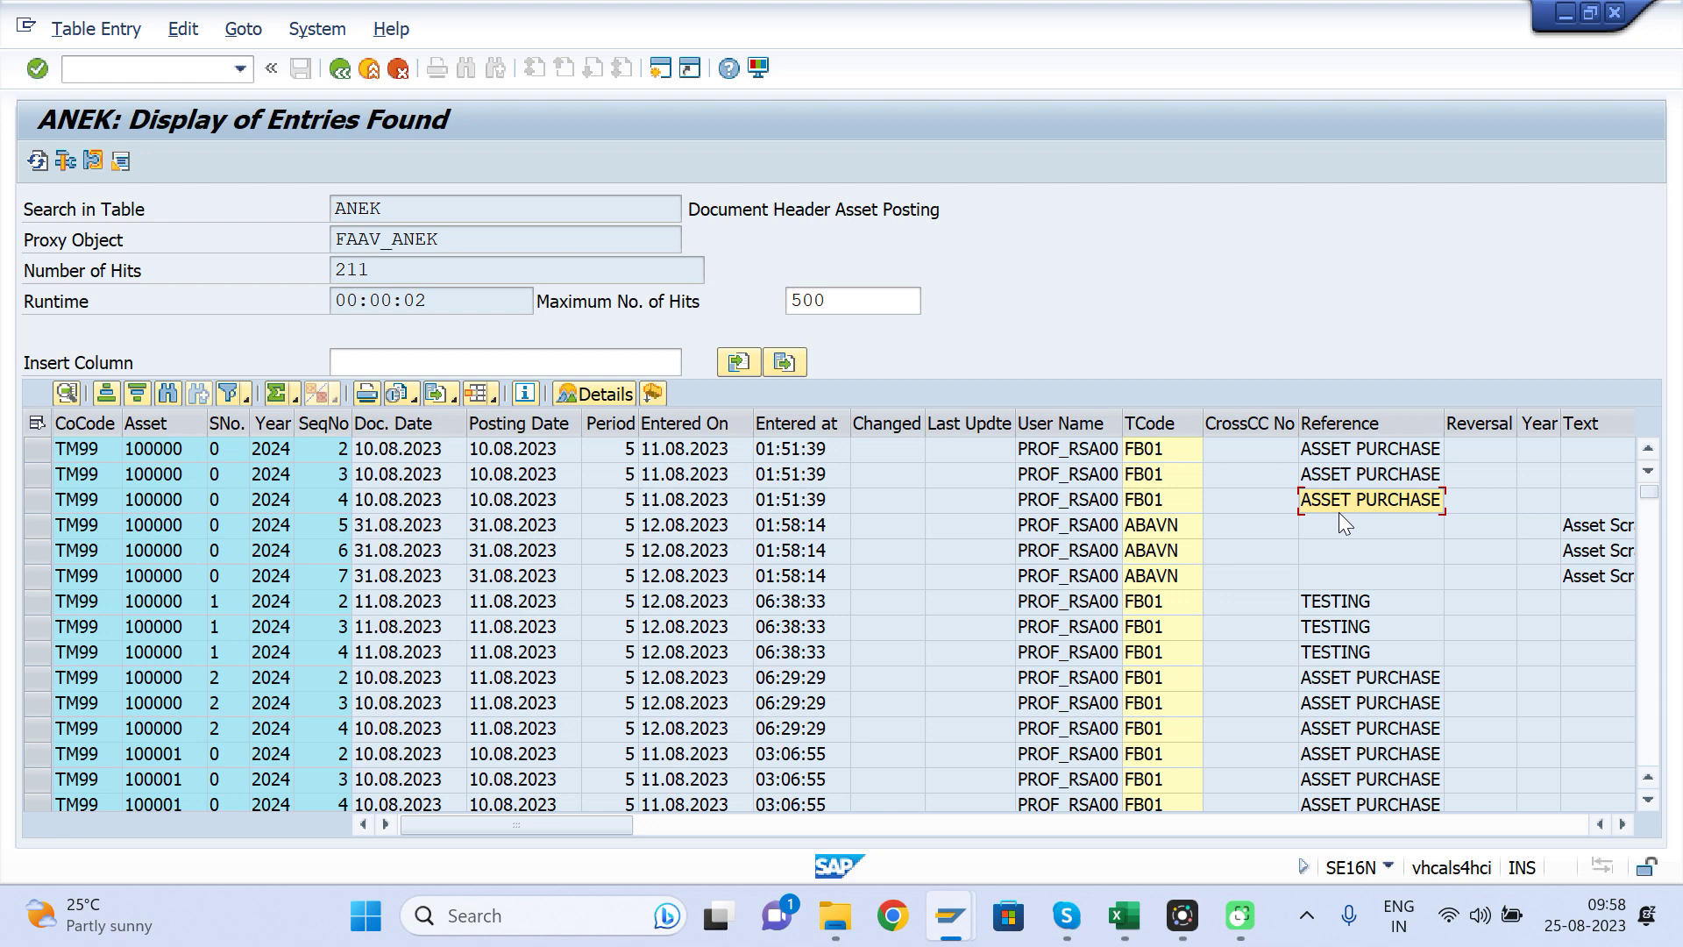
left_click(876, 300)
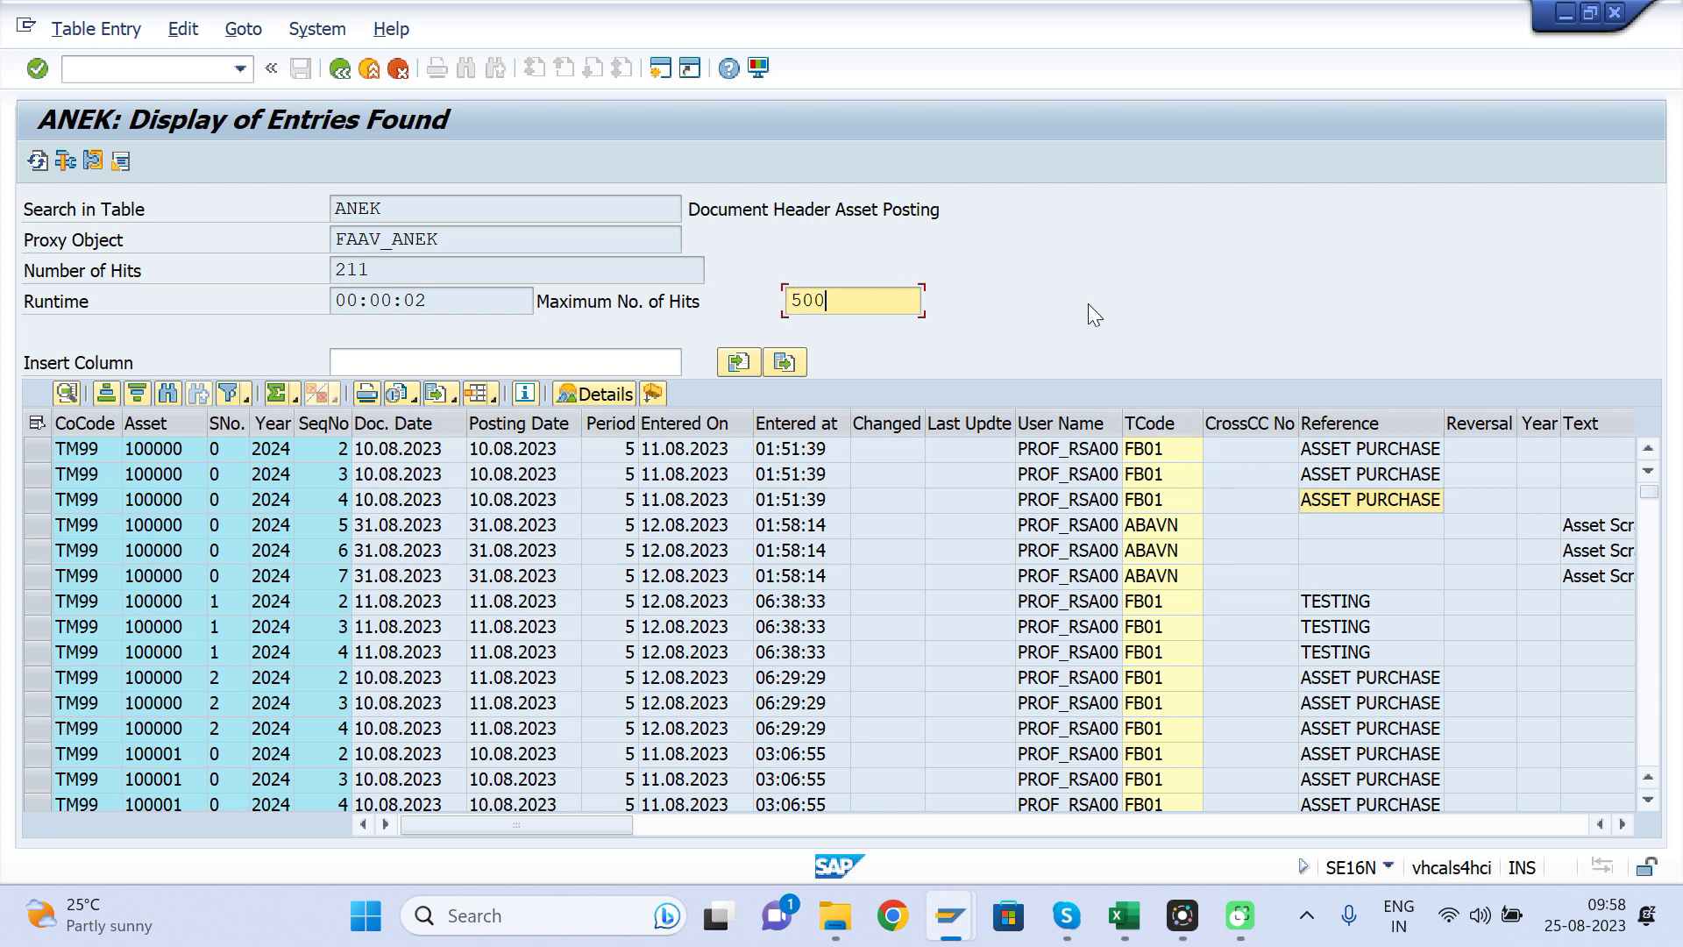
left_click(341, 69)
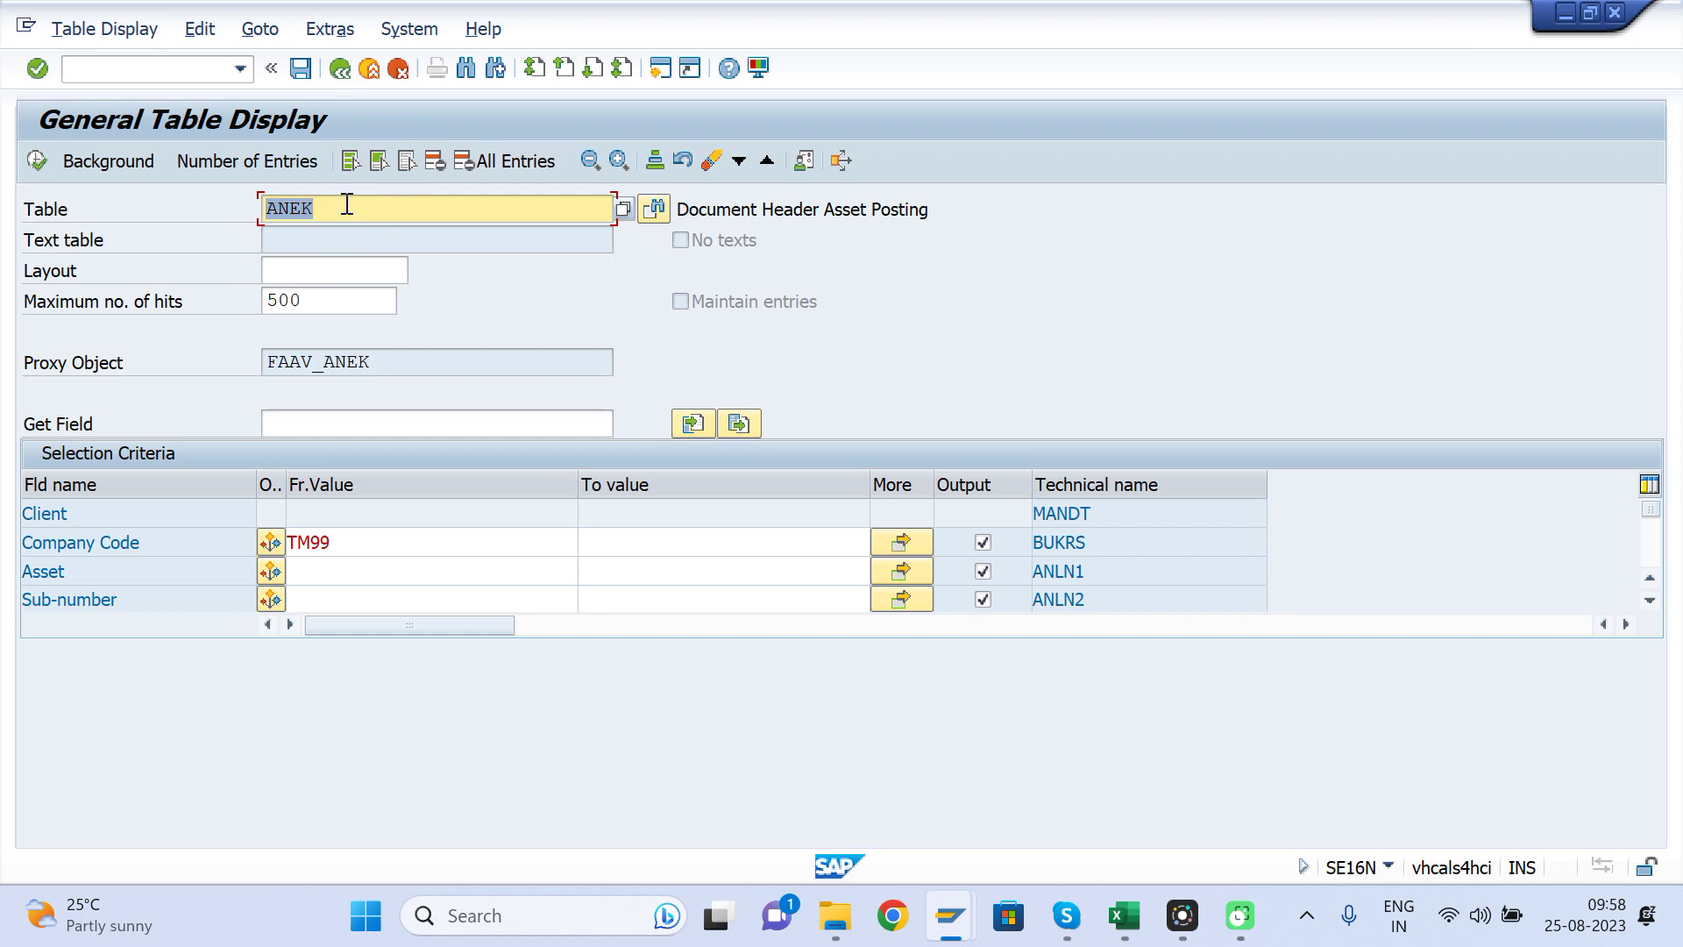
Copy the table name ANEP from the Excel list and load it as the table in SAP General Table Display.
key("alt+Tab")
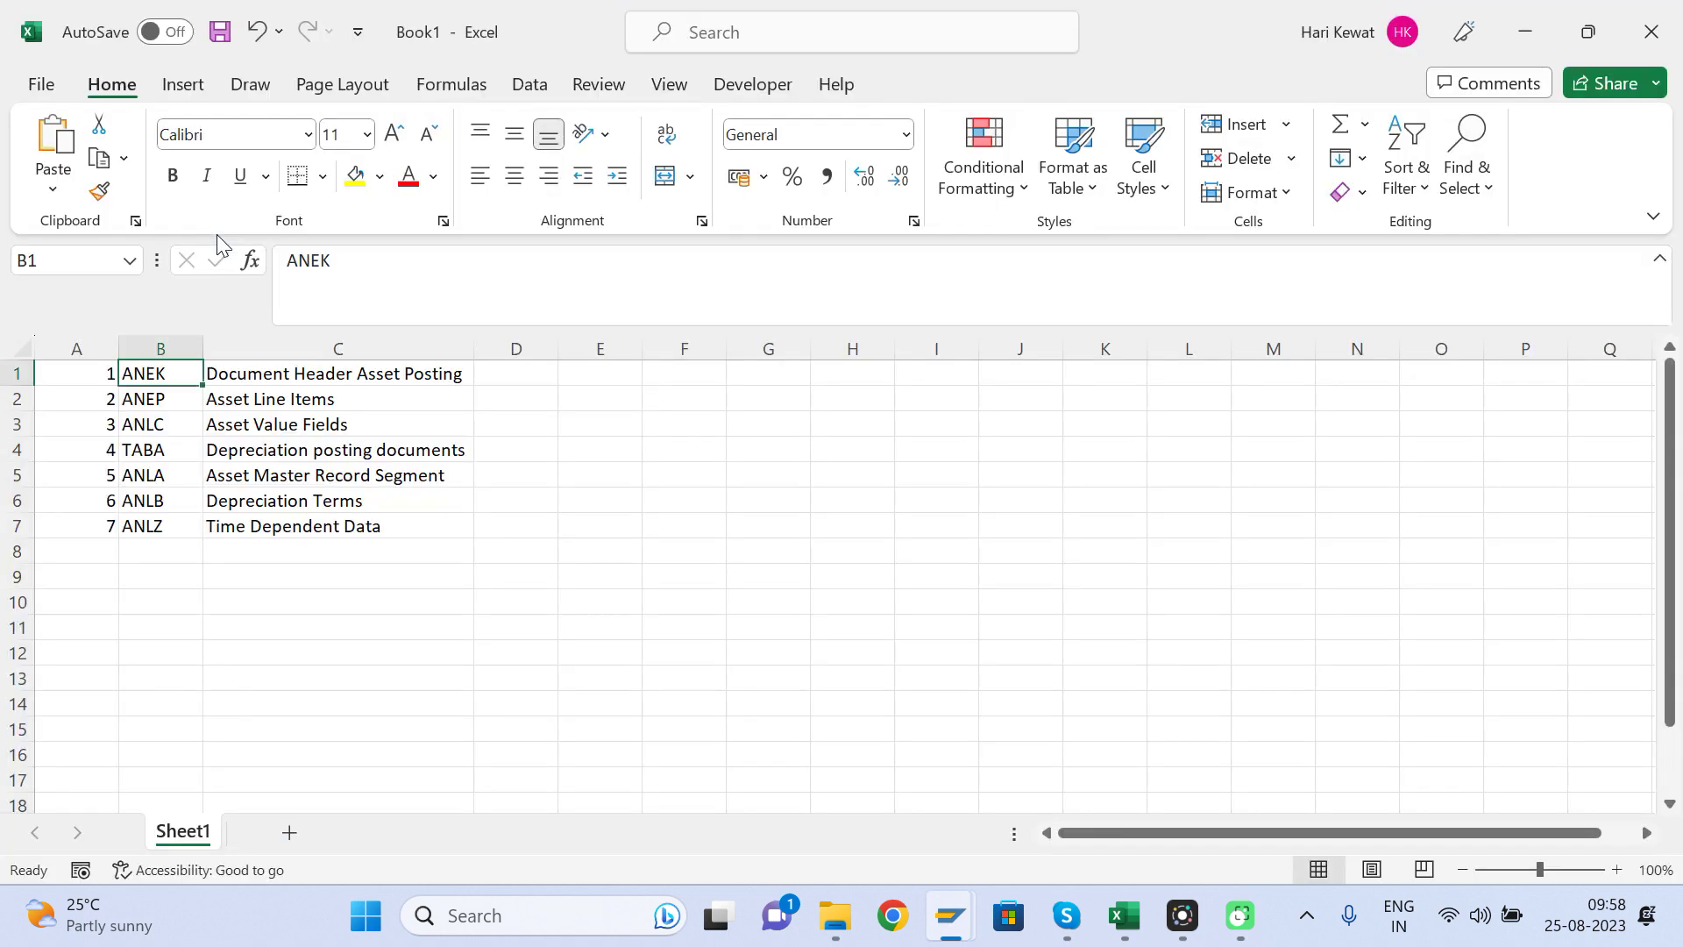
left_click(171, 396)
key("ctrl+c")
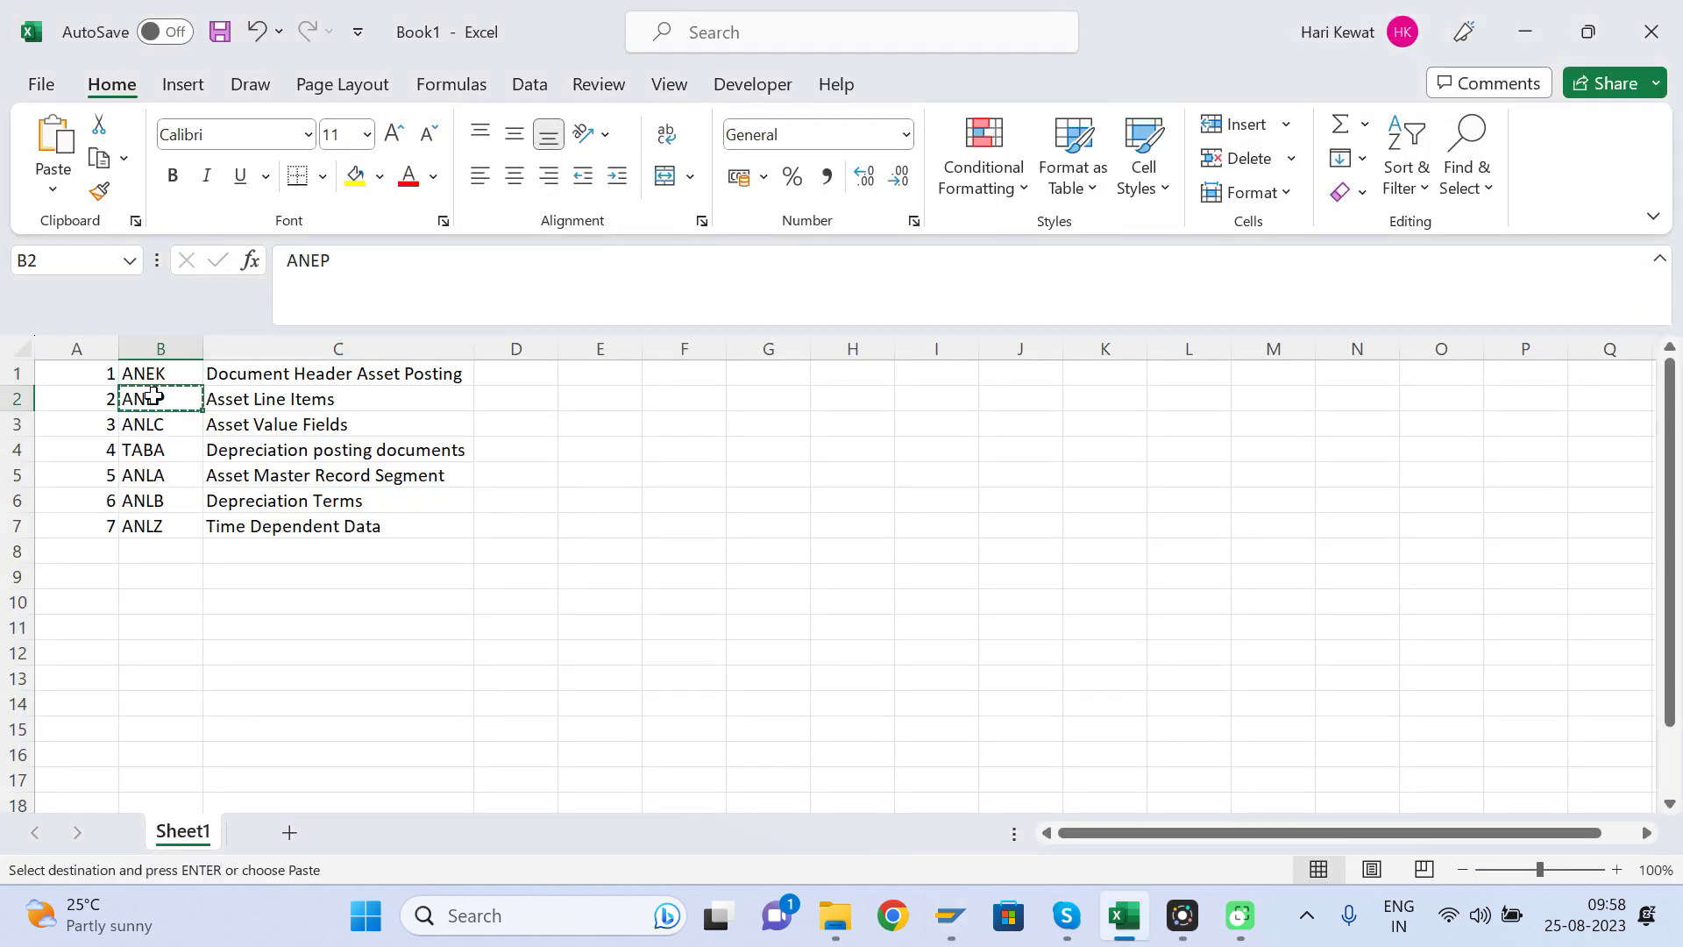
key("alt")
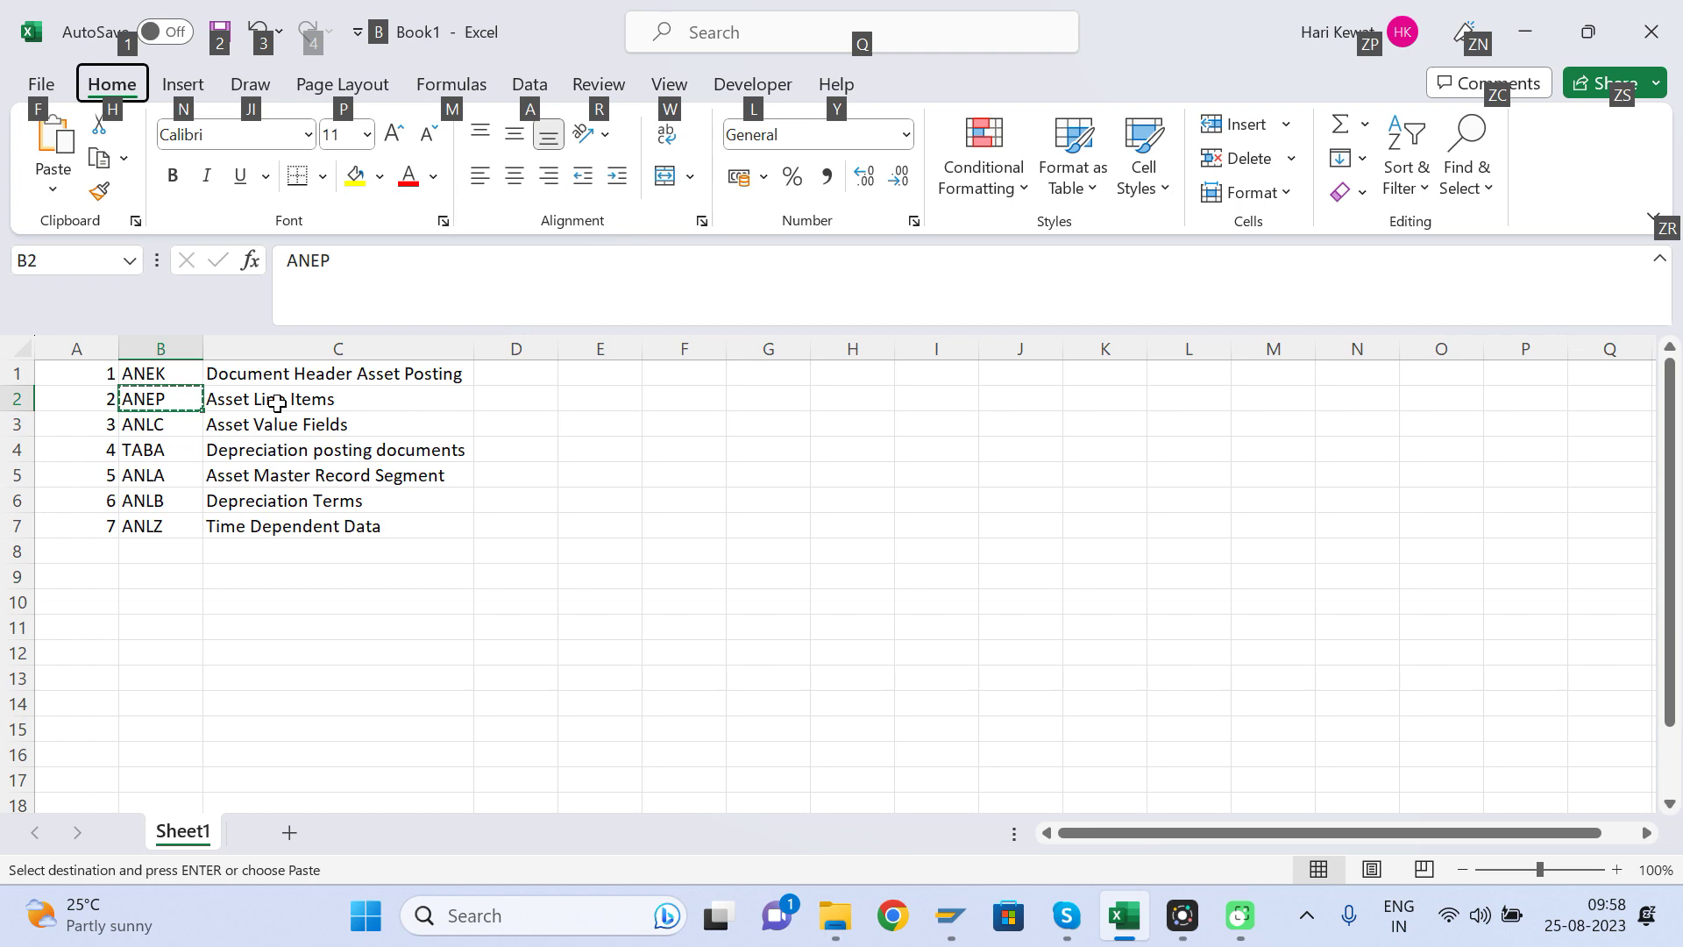
key("alt+Tab")
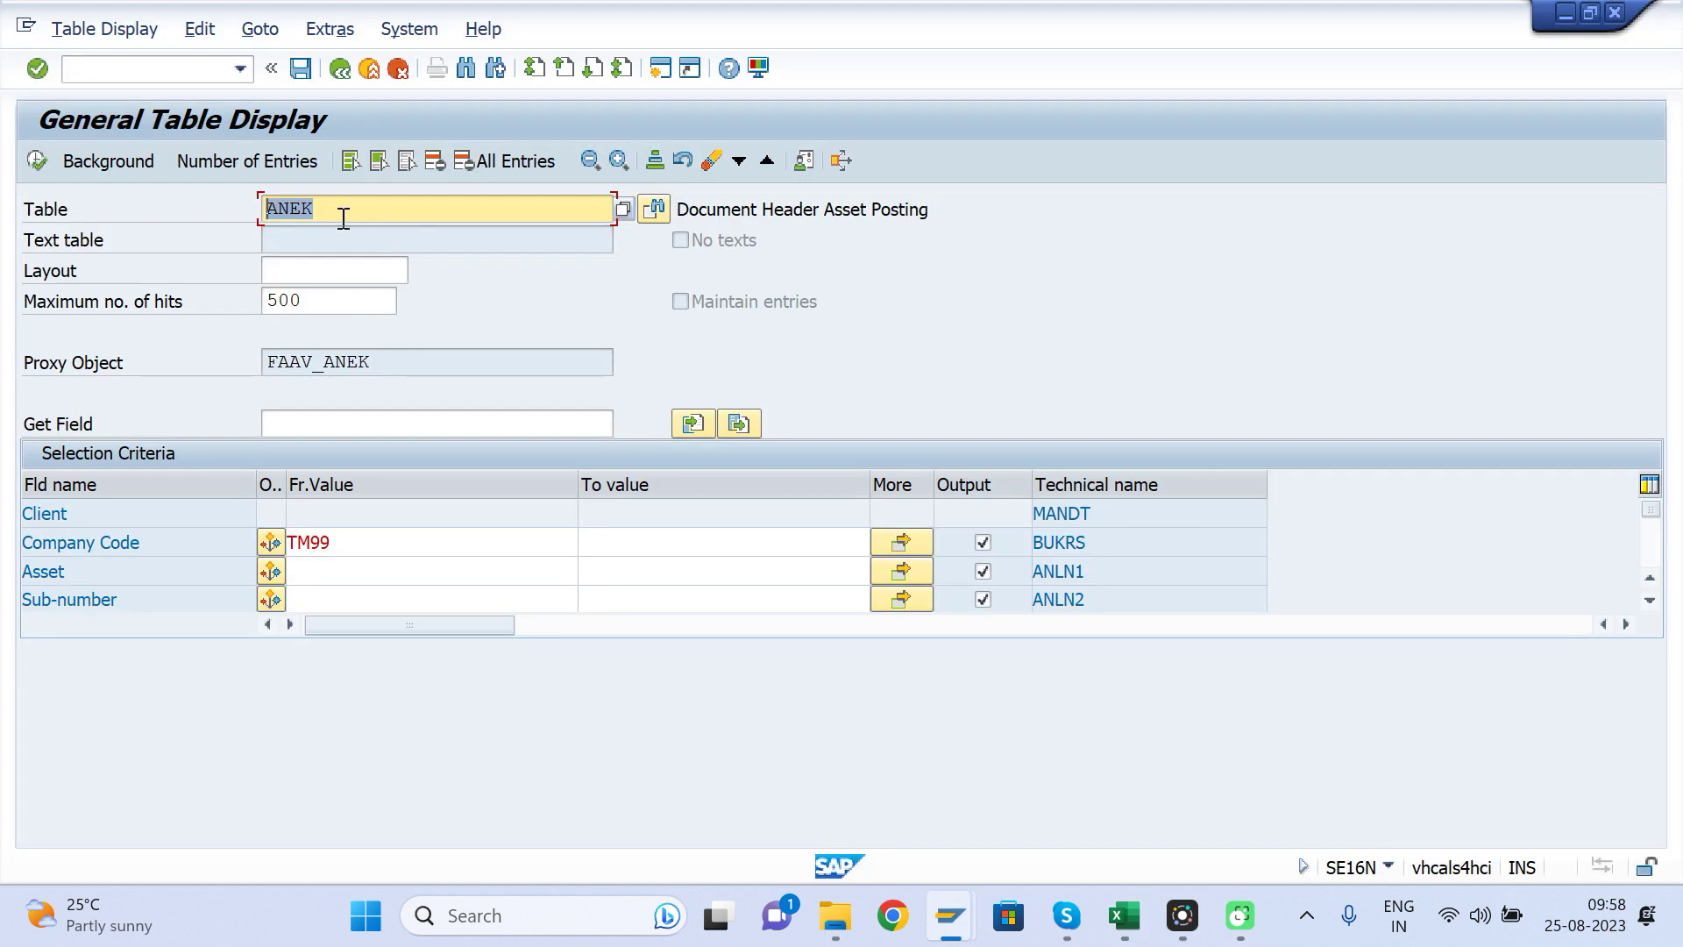
type("ANEP")
key("Return")
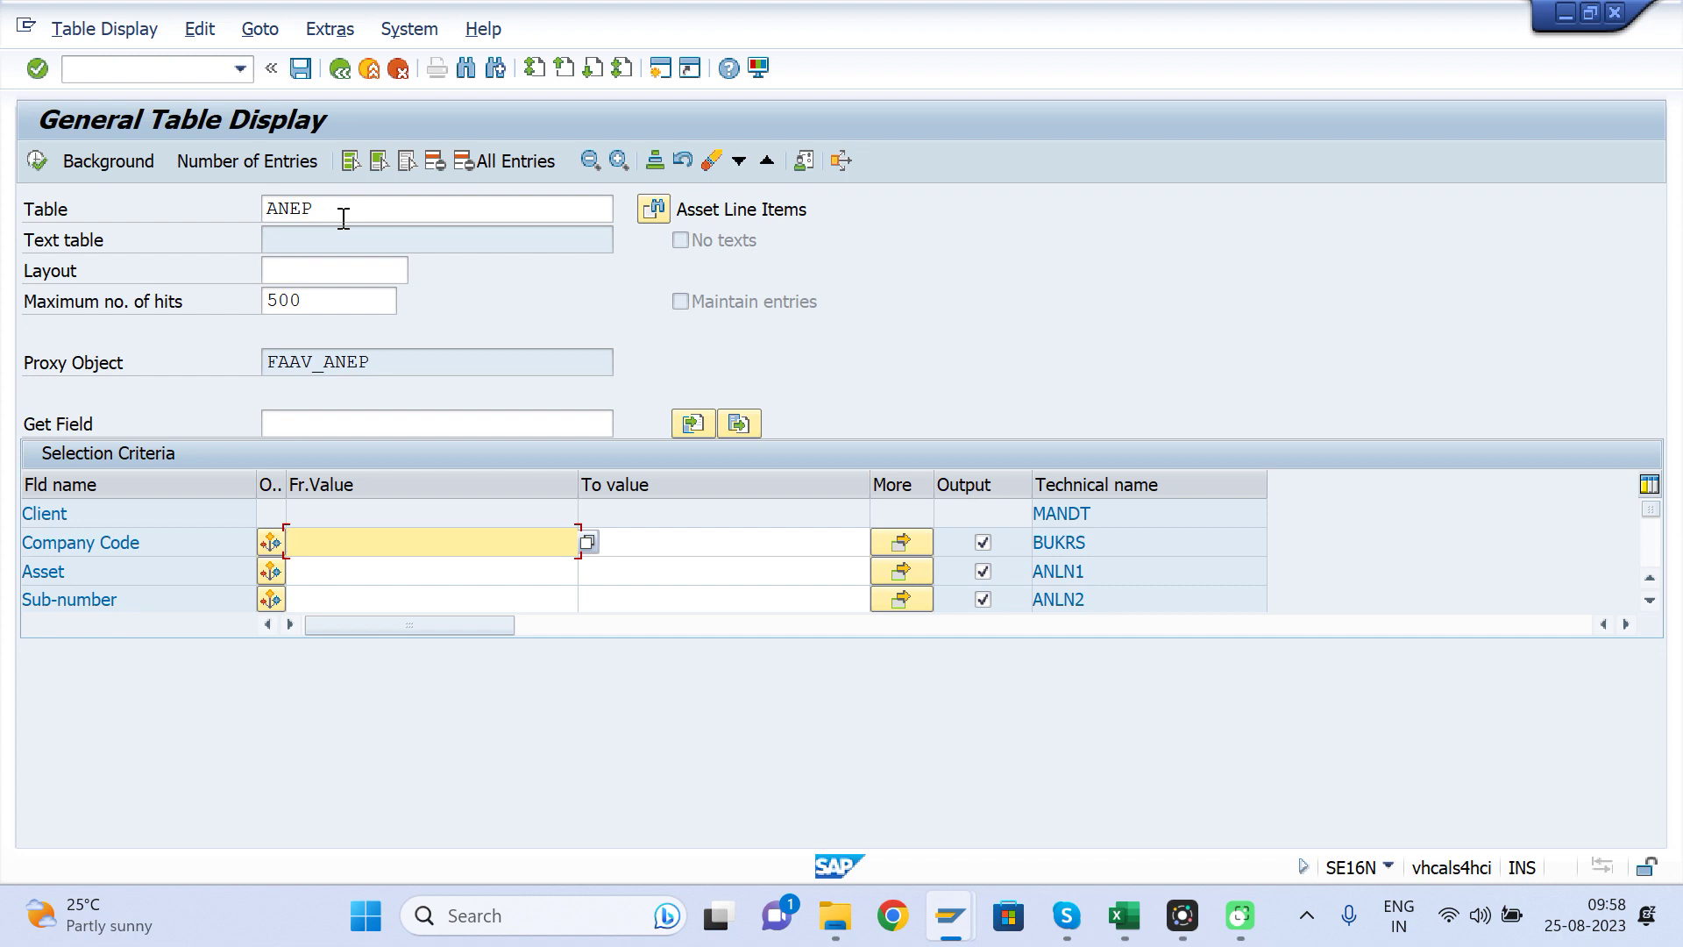
Display the ANEP asset line items for company code TM99.
left_click_drag(343, 218, 189, 216)
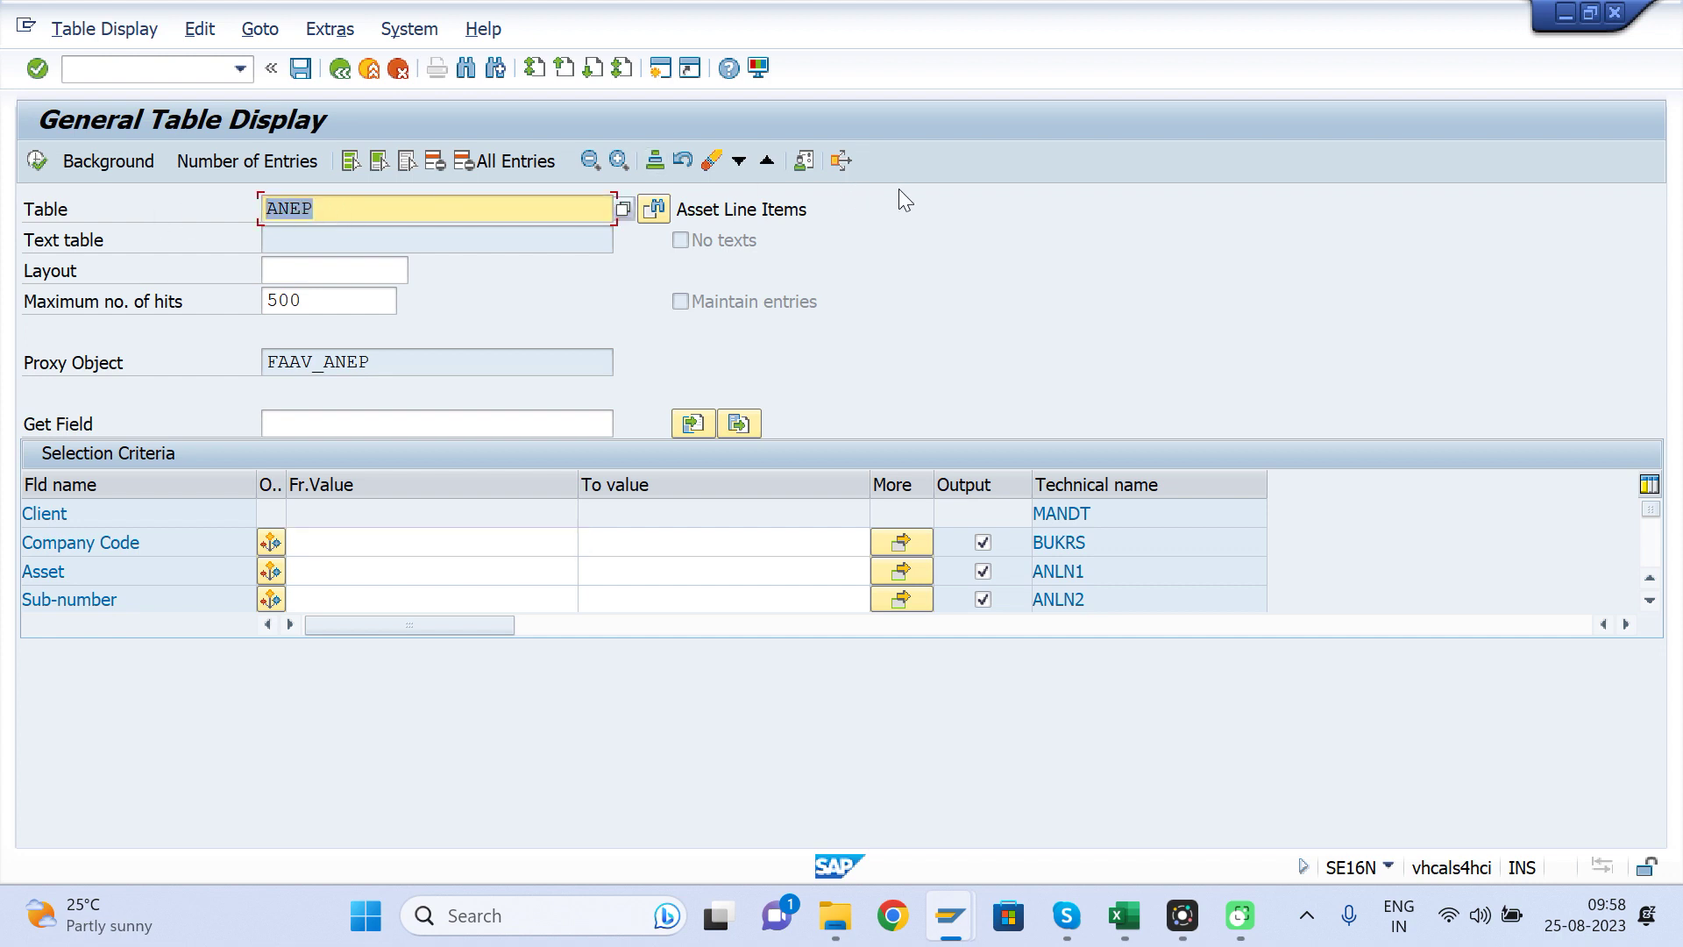
left_click(331, 540)
type("tm")
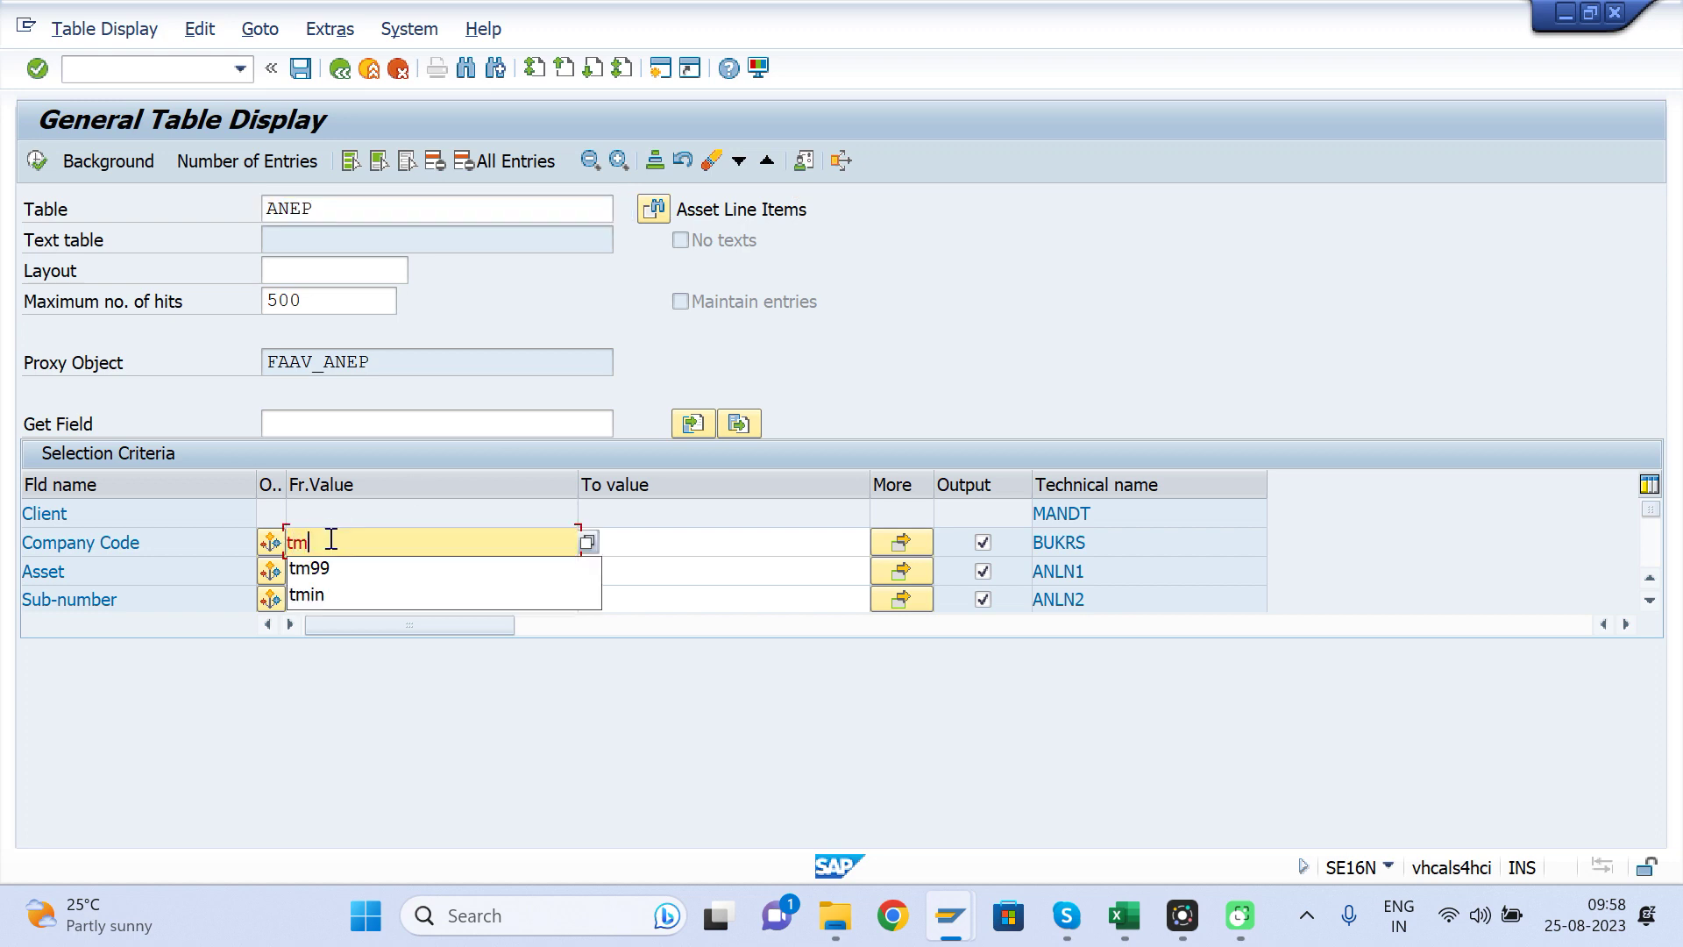
type("99")
left_click(35, 160)
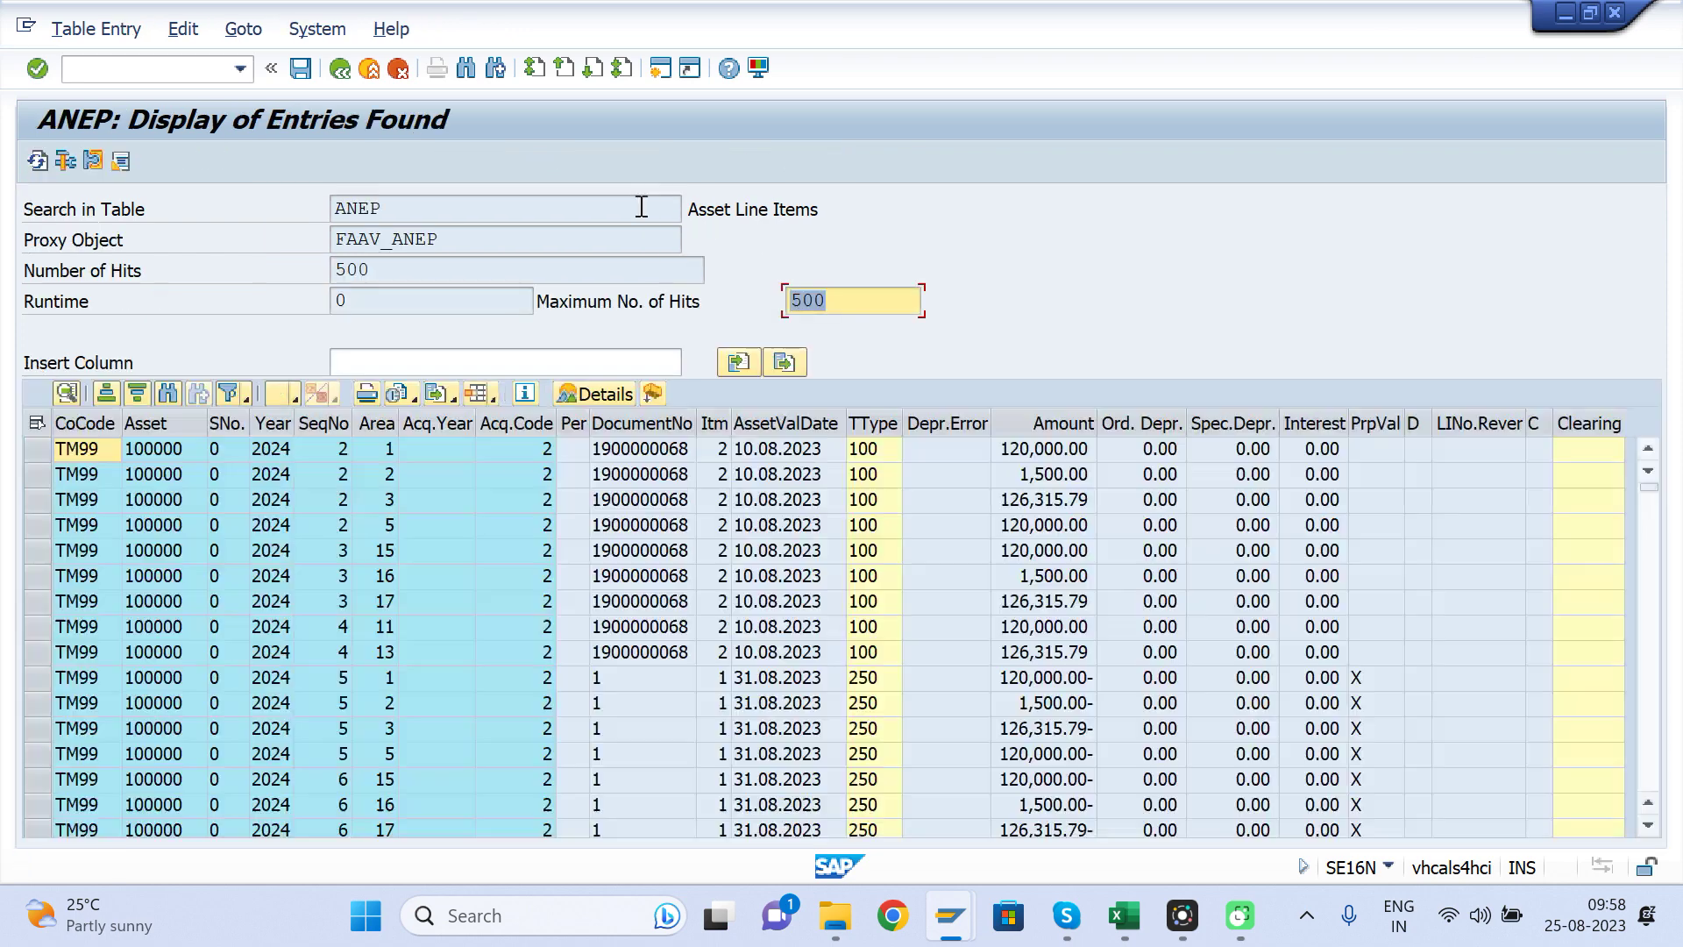
Examine the ANEP line items across the columns from asset number to special depreciation.
left_click(179, 535)
key("Right")
key("Right")
key("Right")
key("Right")
key("Right")
key("Right")
key("Right")
key("Right")
key("Right")
key("Right")
key("Right")
key("Right")
key("Right")
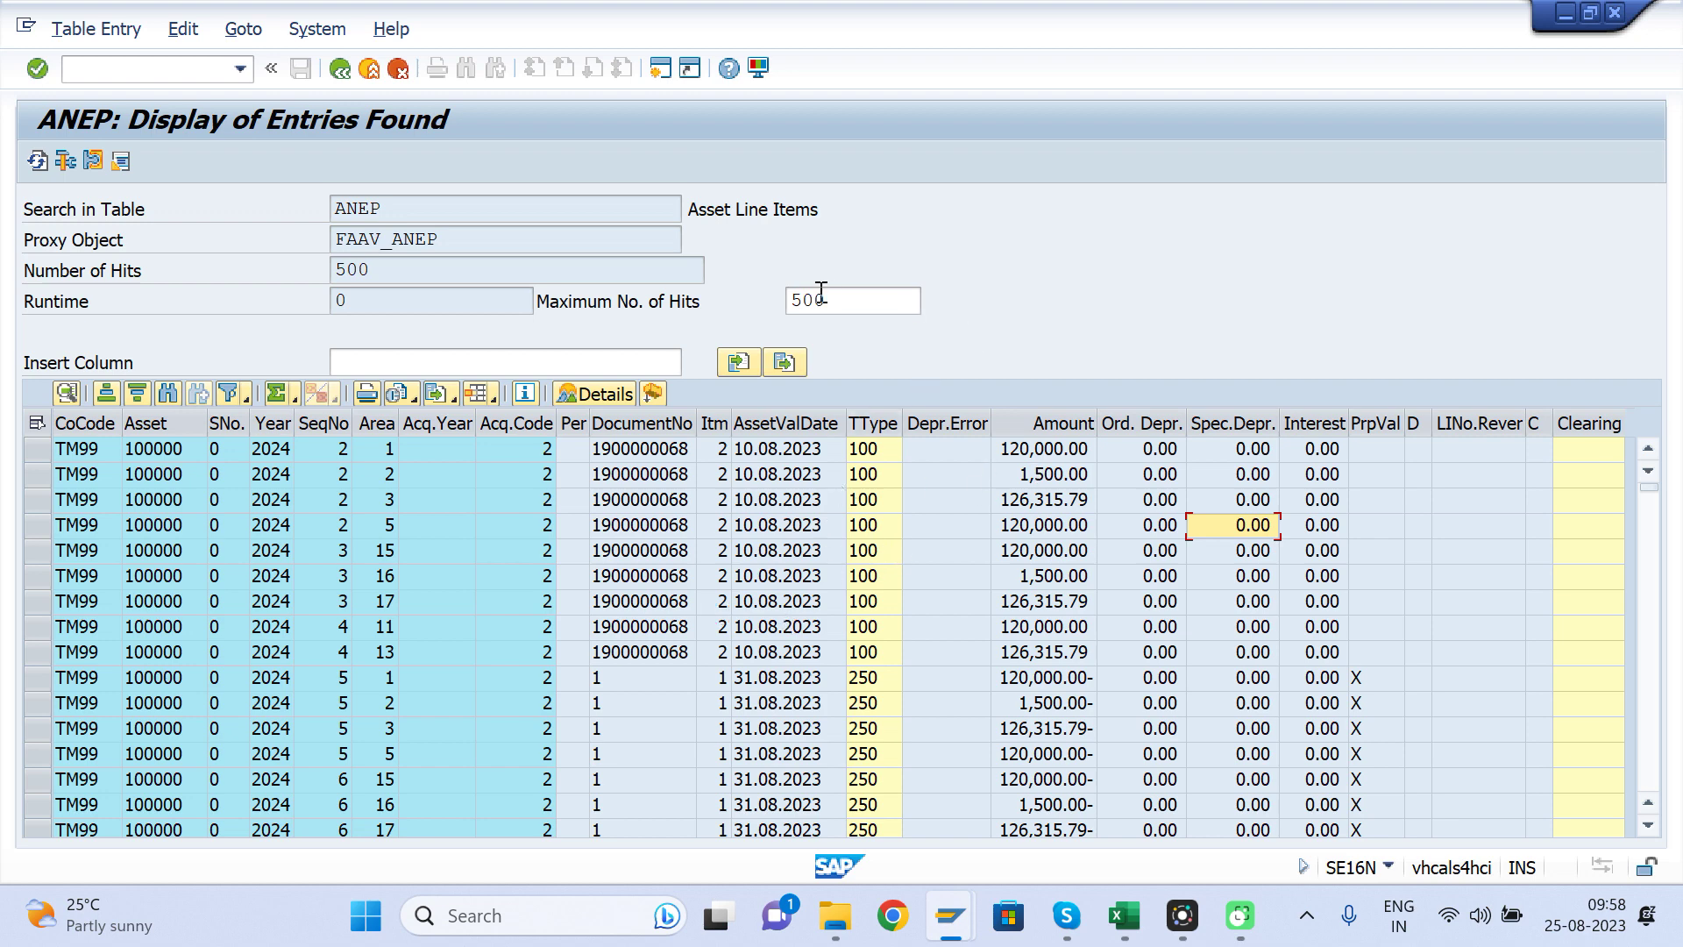
Copy the table name ANLC from the Excel list and return to the SAP table selection screen.
key("alt+Tab")
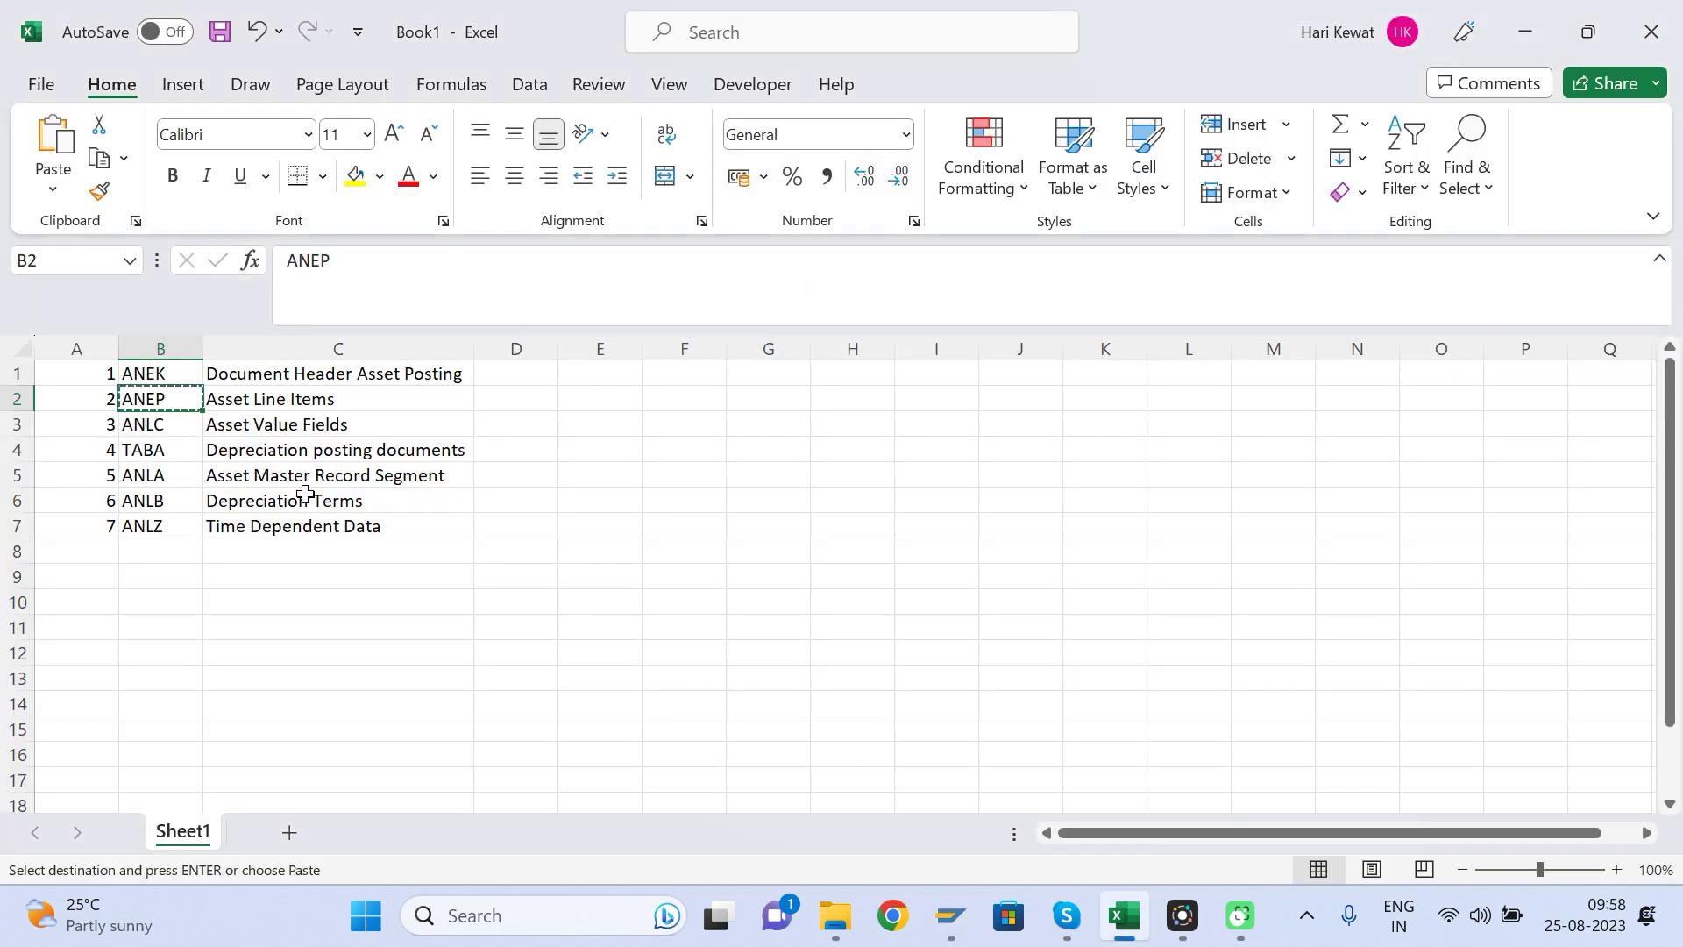
left_click(163, 427)
key("ctrl+c")
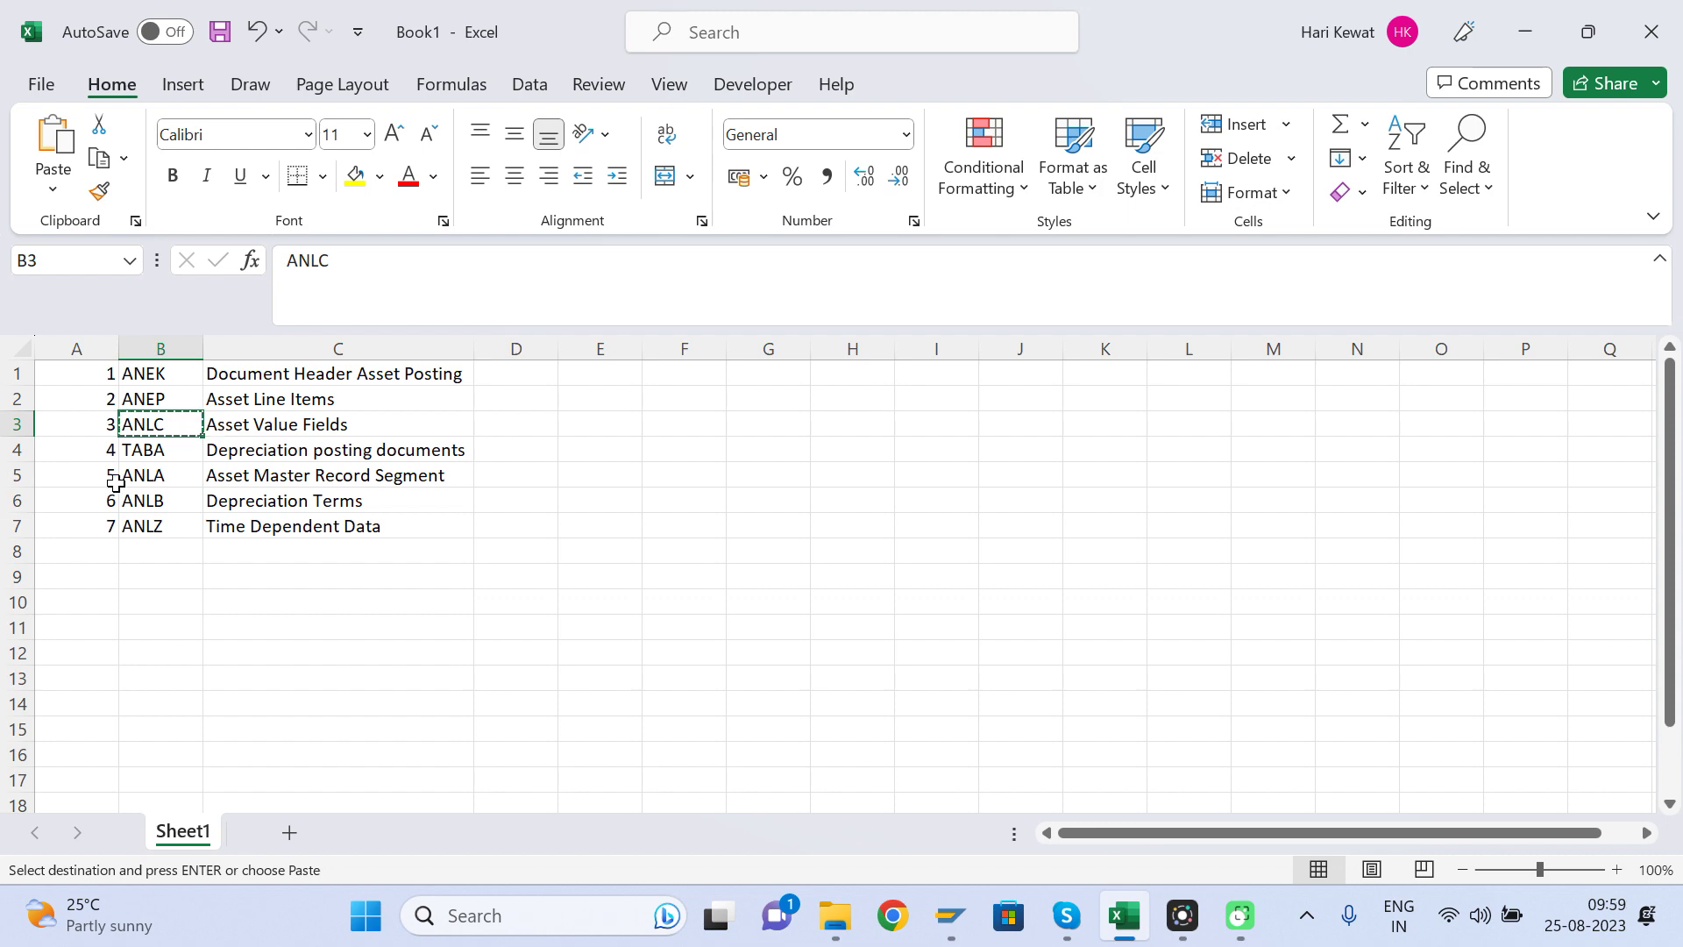
key("alt+Tab")
left_click(343, 70)
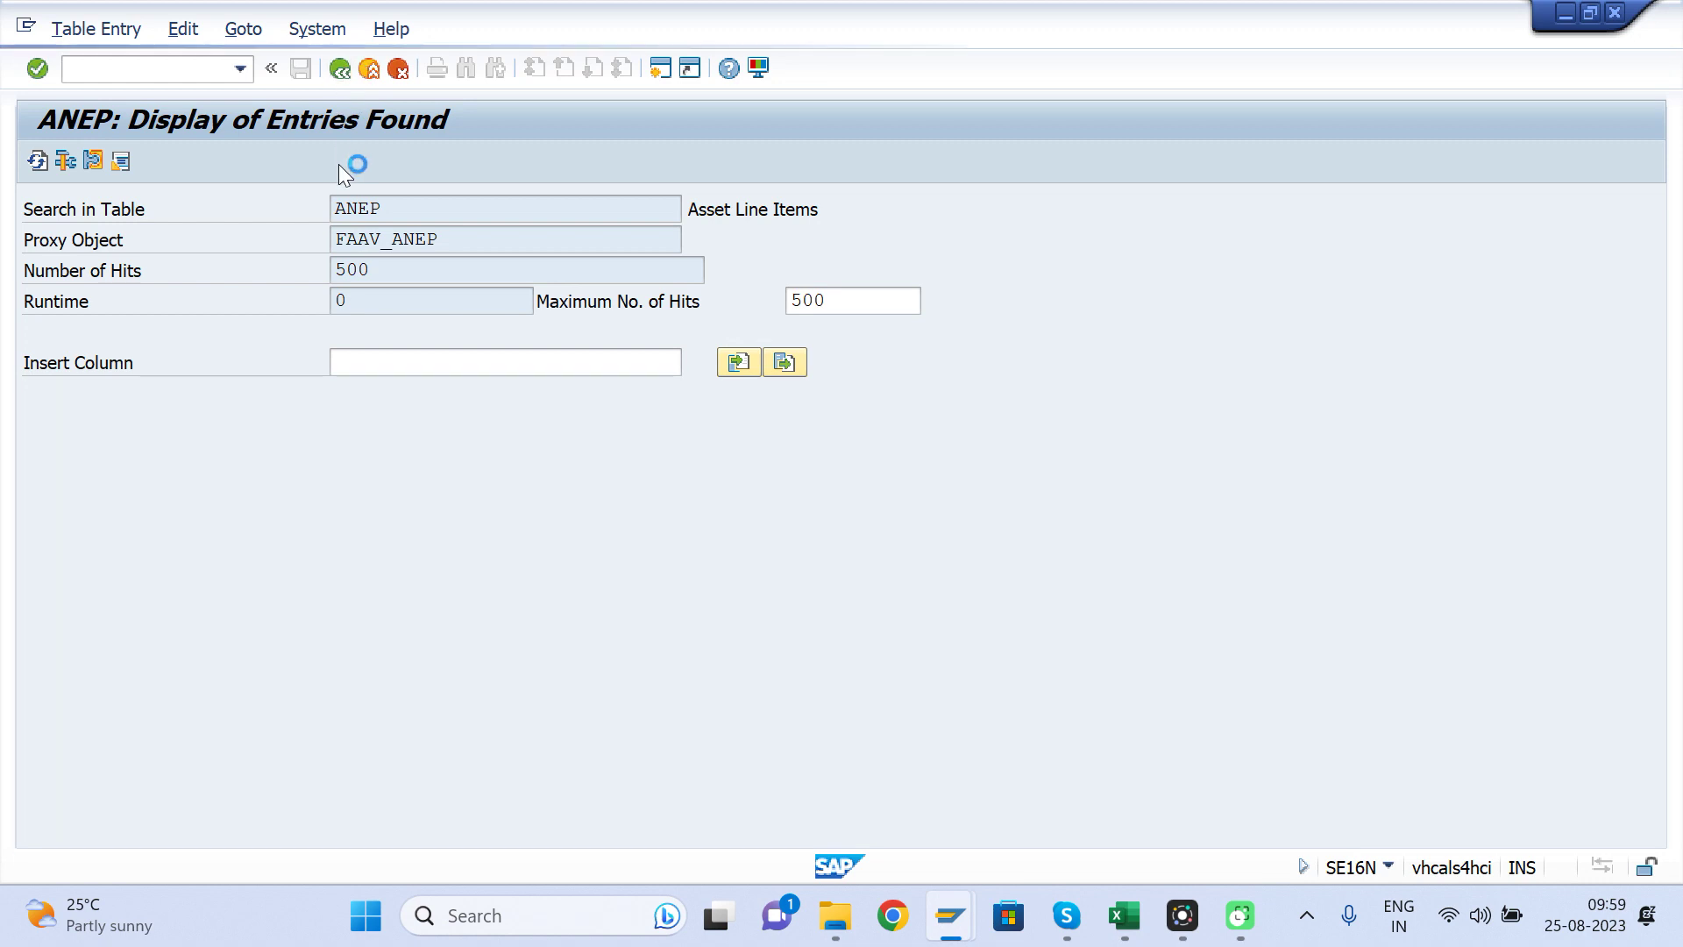
Load table ANLC in General Table Display and display its entries for company code TM99.
key("BackSpace")
key("BackSpace")
key("BackSpace")
key("BackSpace")
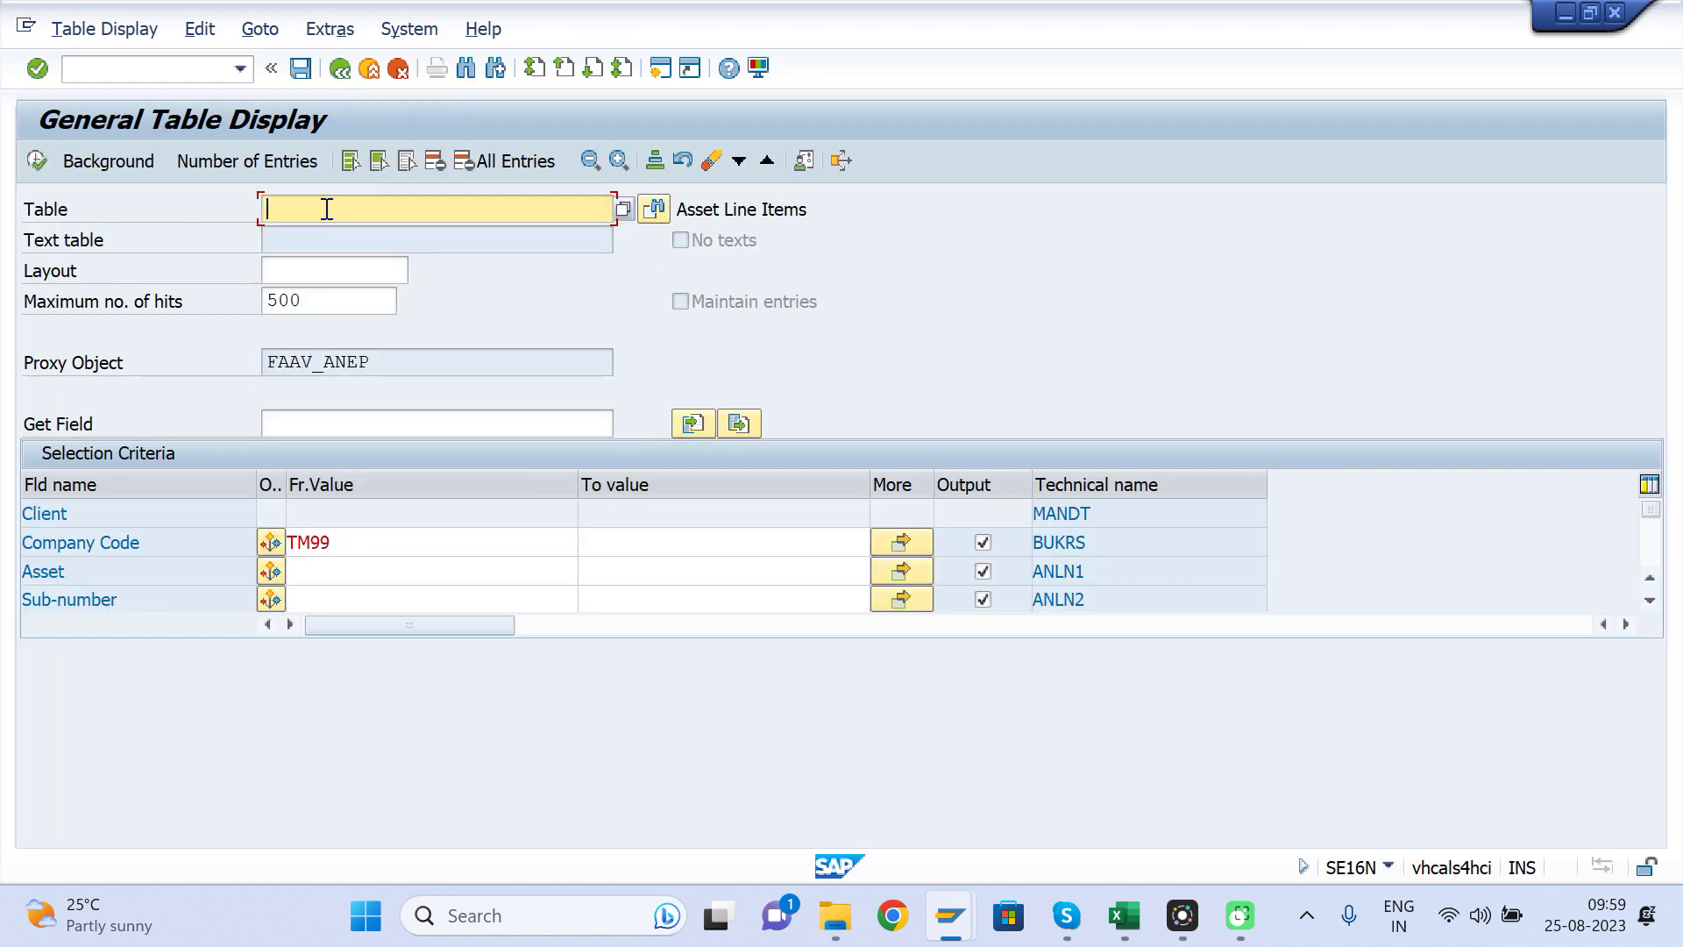
type("ANLC")
key("Return")
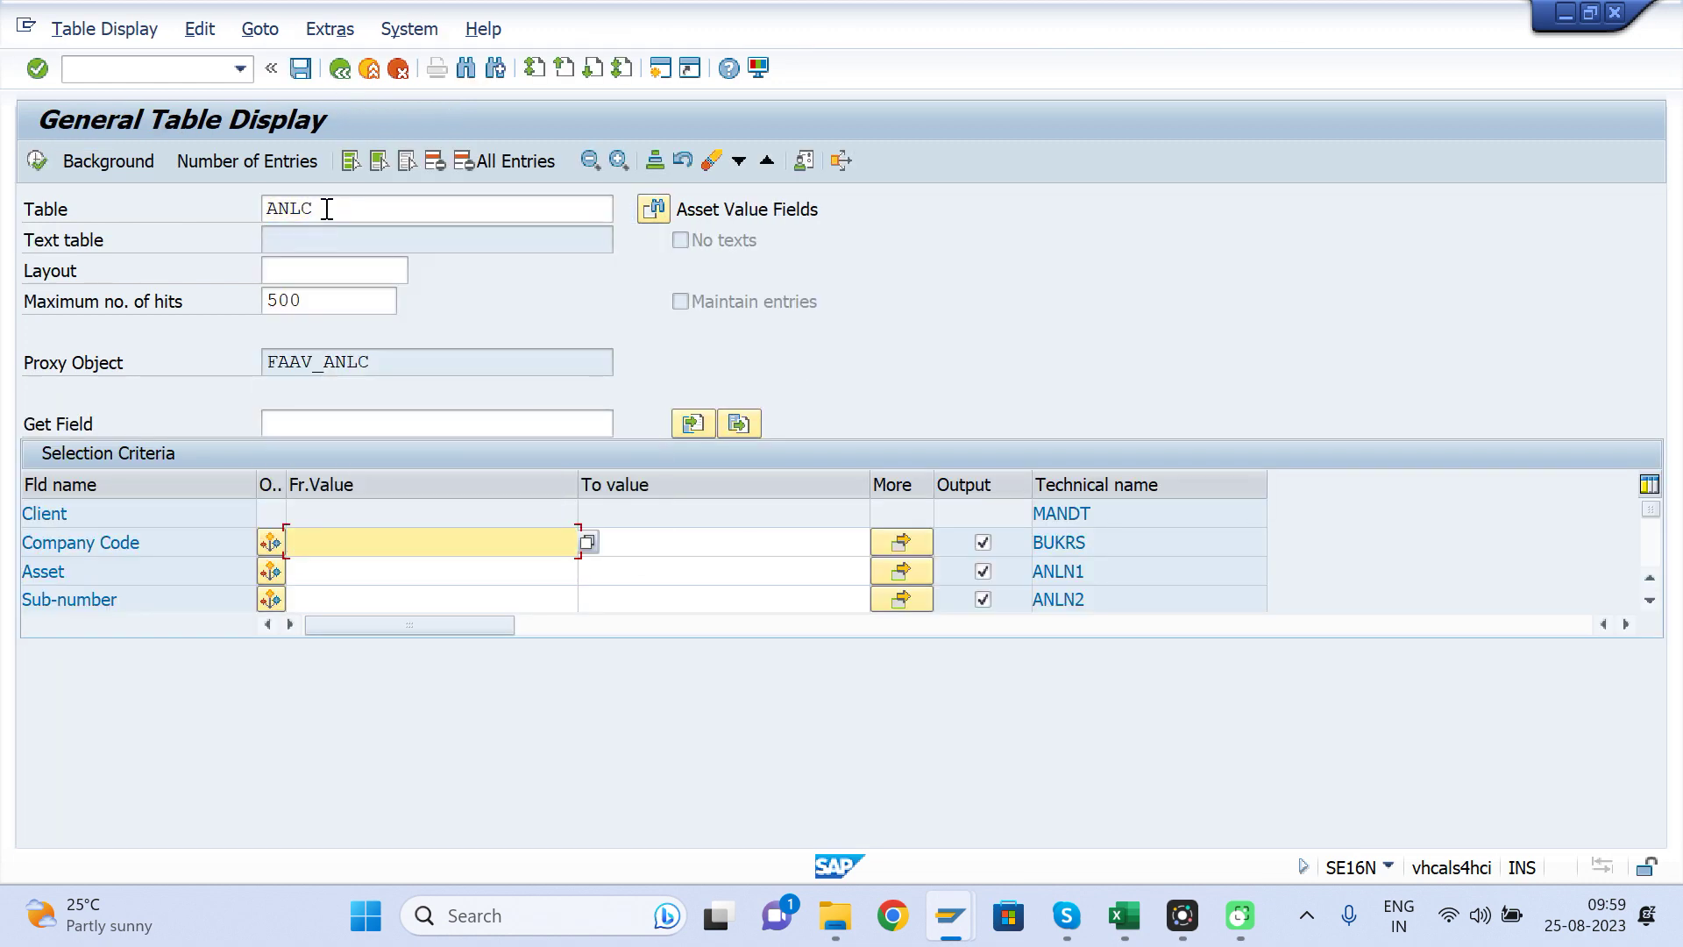
type("tm99")
left_click(29, 161)
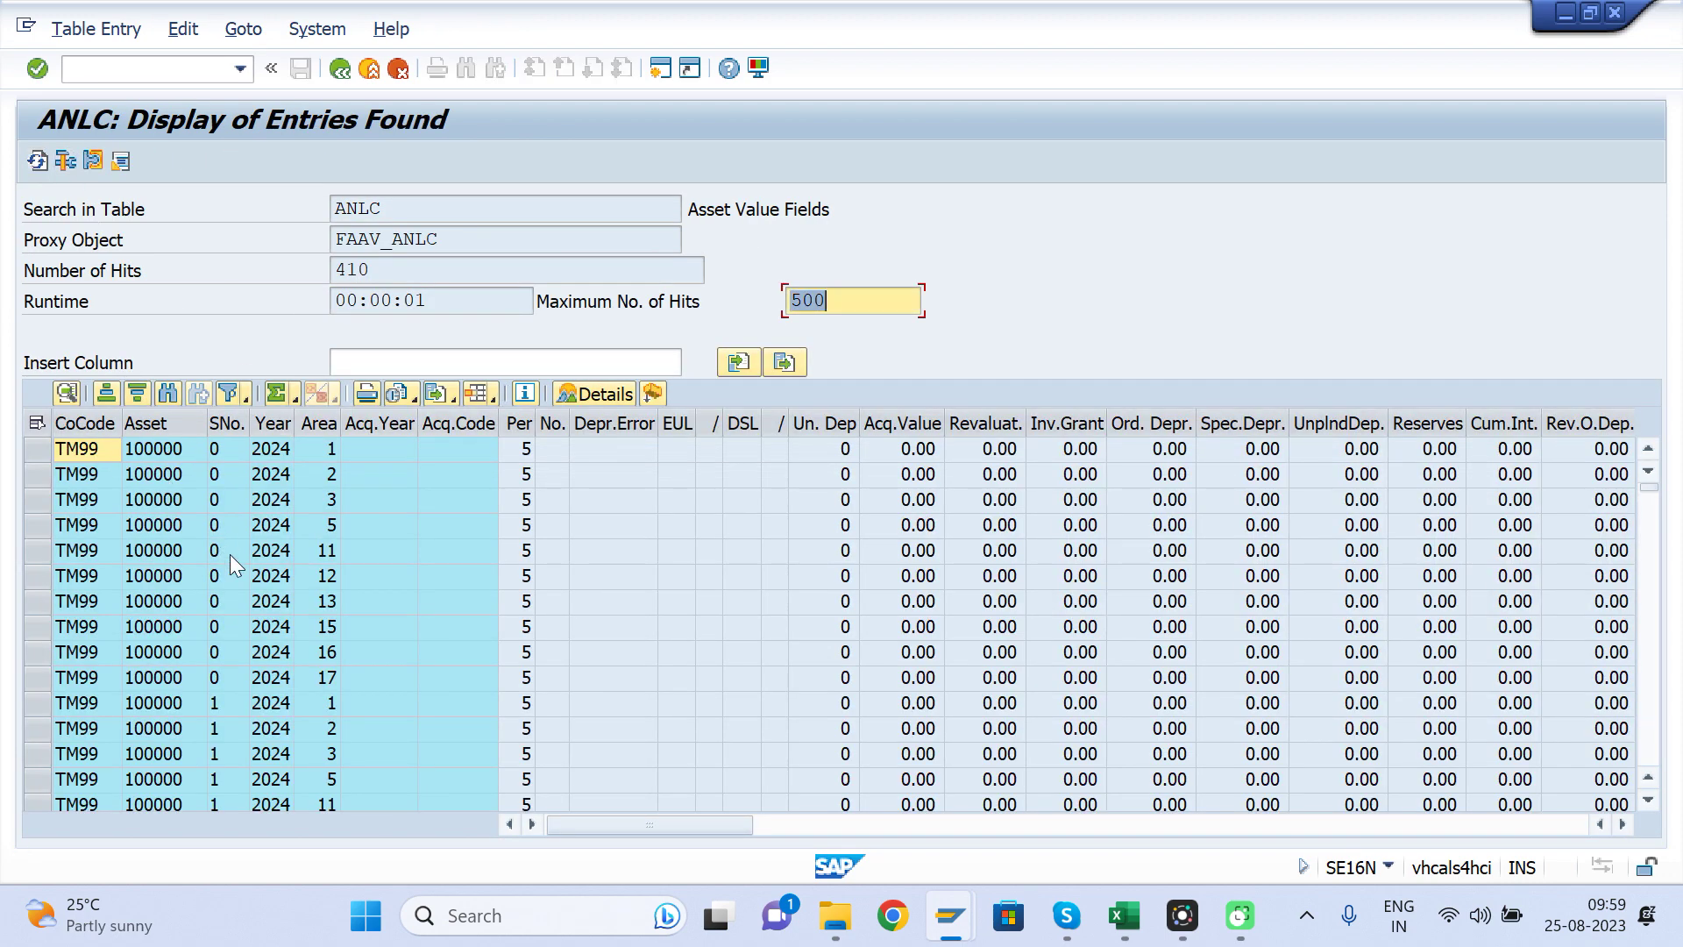
Examine the ANLC asset value fields across all columns through to the last period column, and return to the selection screen.
left_click(230, 553)
key("Right")
key("Right")
key("Right")
key("Right")
key("Right")
key("Right")
key("Right")
key("Right")
key("Right")
key("Right")
key("Right")
key("Right")
key("Right")
key("Right")
key("Right")
key("Right")
key("Right")
key("Right")
key("Right")
key("Right")
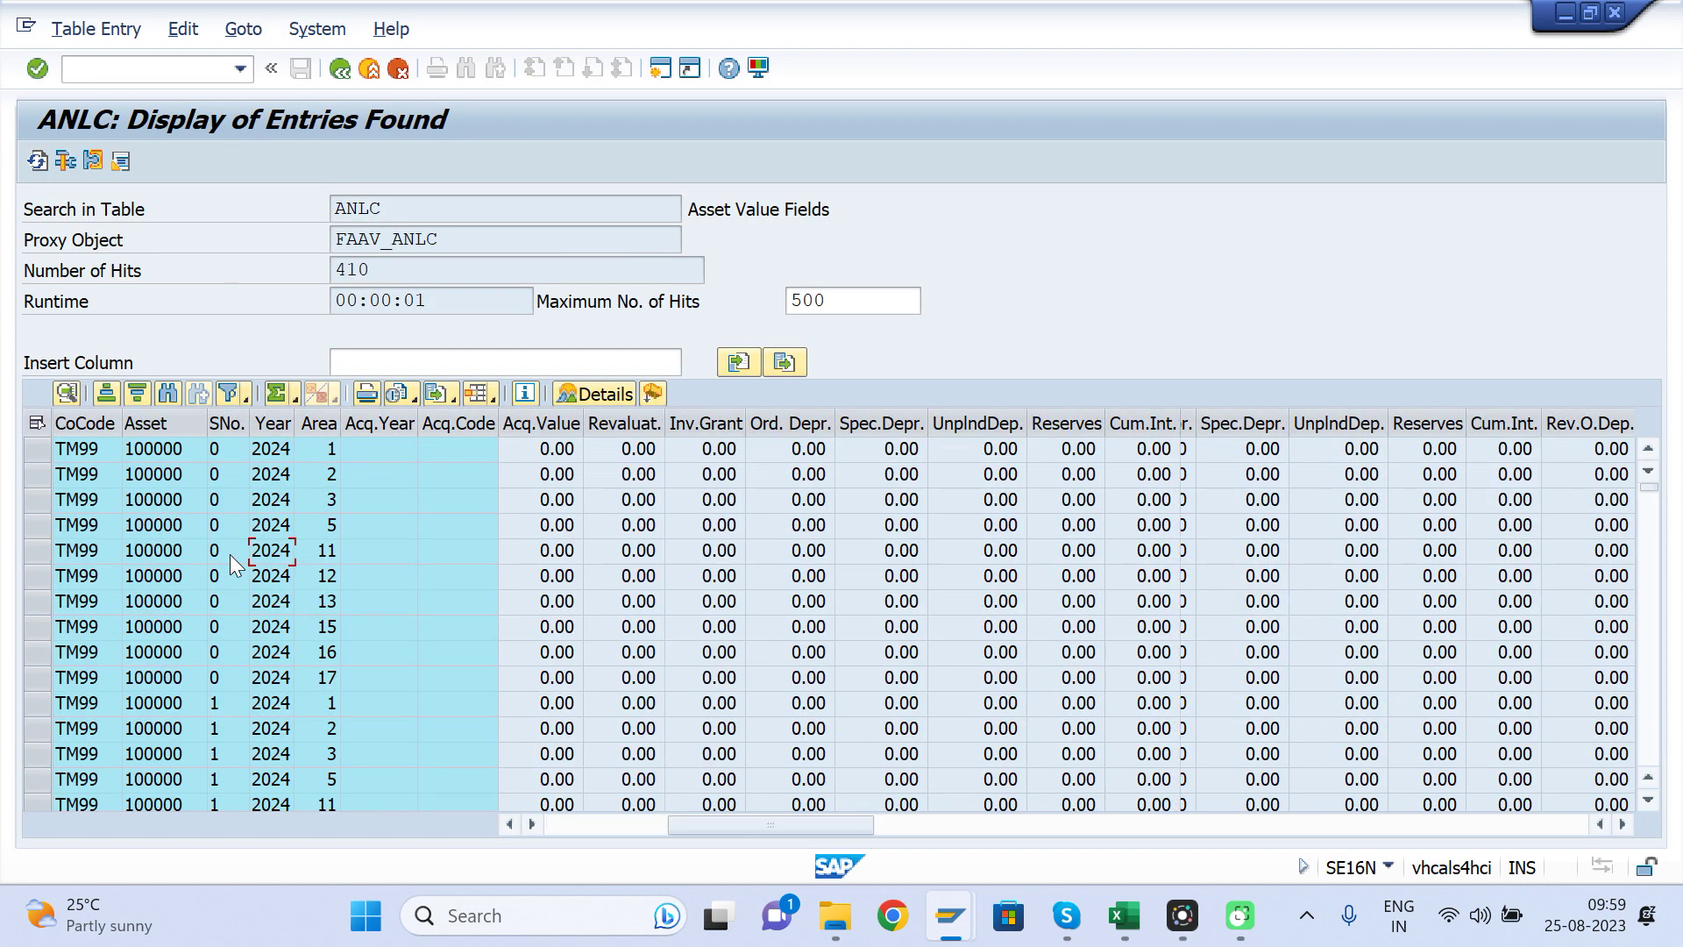
key("Right")
key("Right")
key("Right")
key("Right")
key("Right")
key("Right")
key("Right")
key("Right")
key("Right")
key("Right")
key("Right")
key("Right")
key("Right")
key("Right")
key("Right")
key("Right")
key("Right")
key("Right")
key("Right")
key("Right")
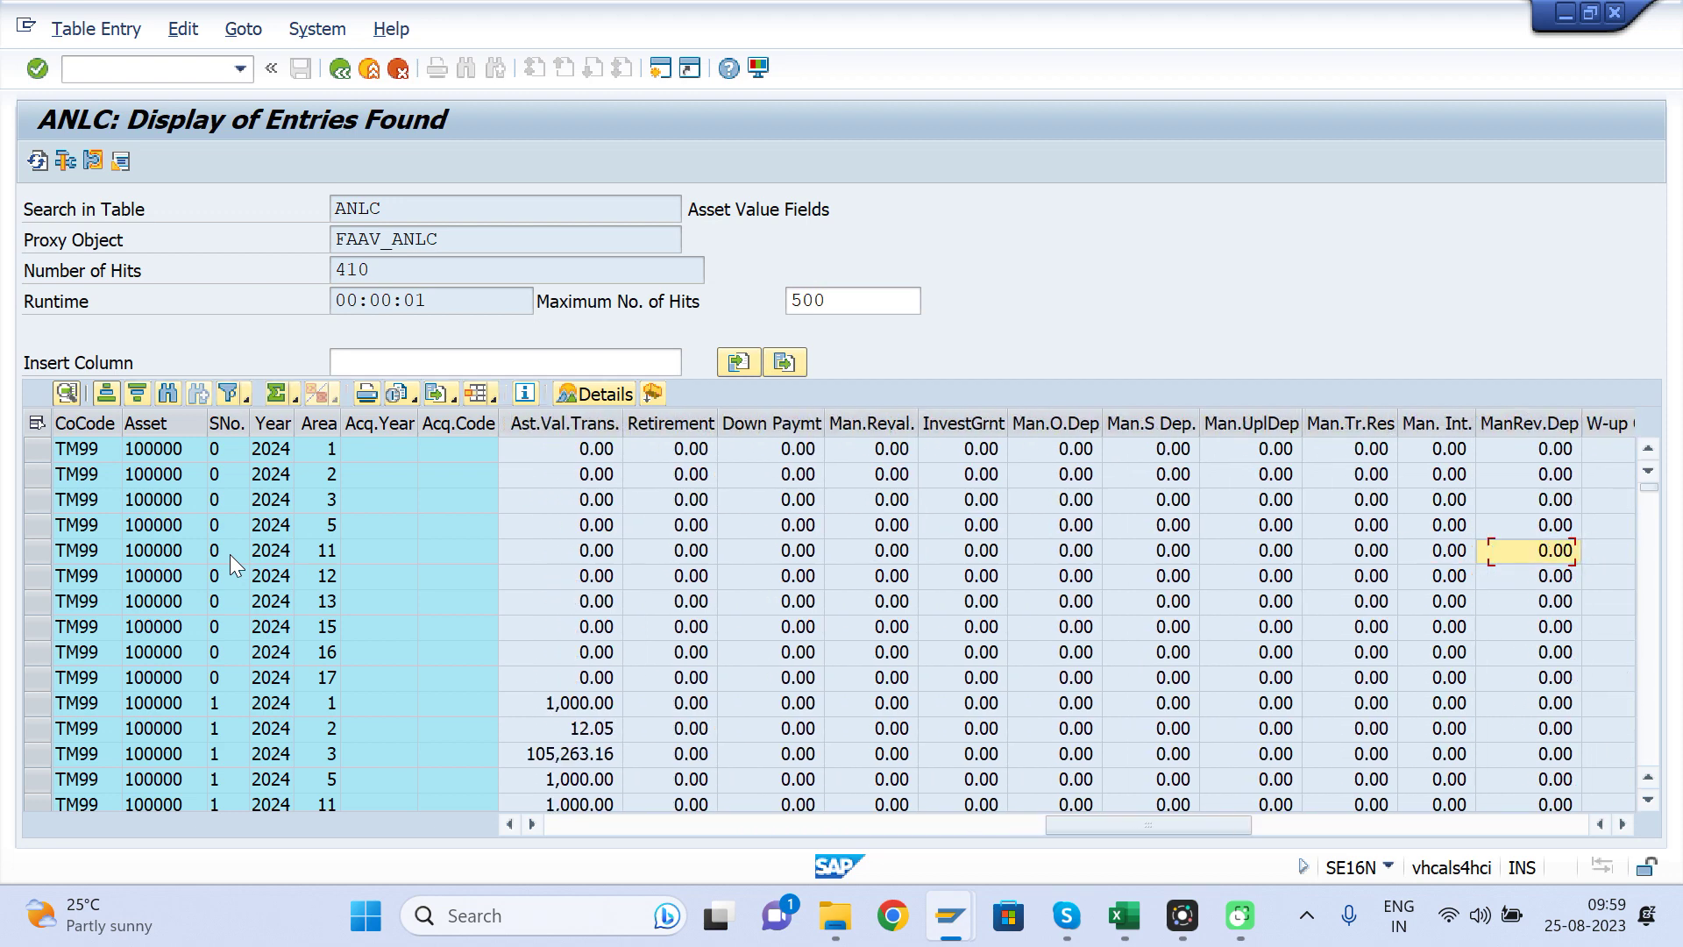
key("Right")
key("Right")
key("Right")
key("Right")
key("Right")
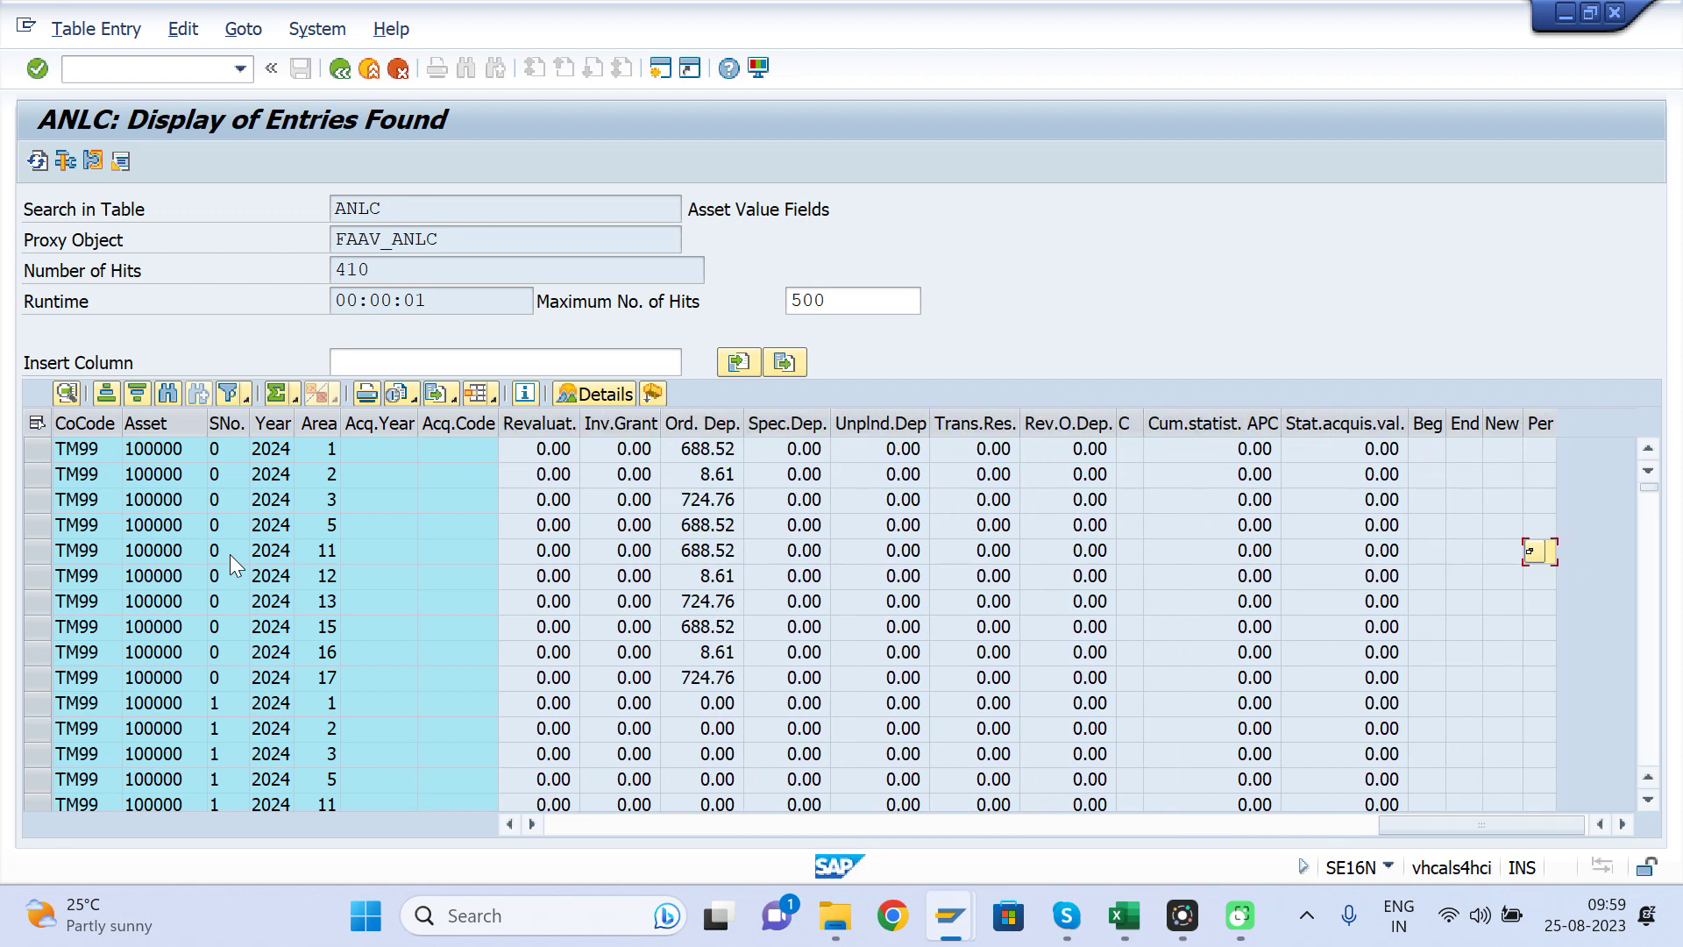
left_click_drag(388, 210, 289, 211)
left_click(289, 211)
left_click(340, 68)
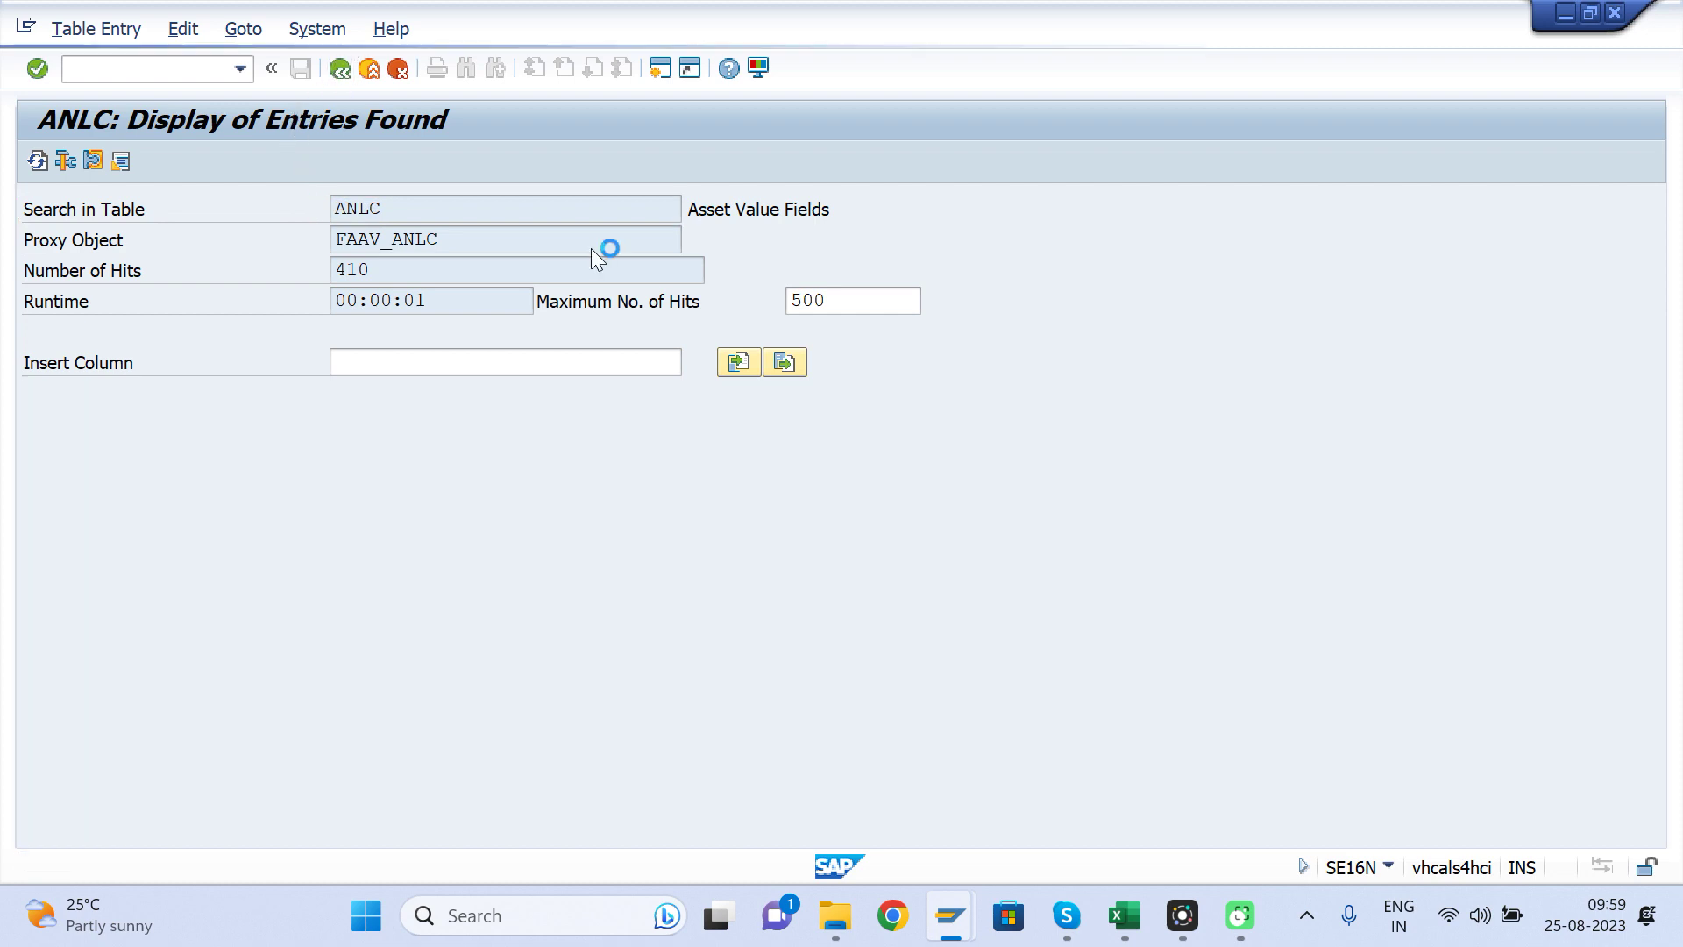
Copy the table name TABA from the Excel list and switch back to SAP.
key("alt+Tab")
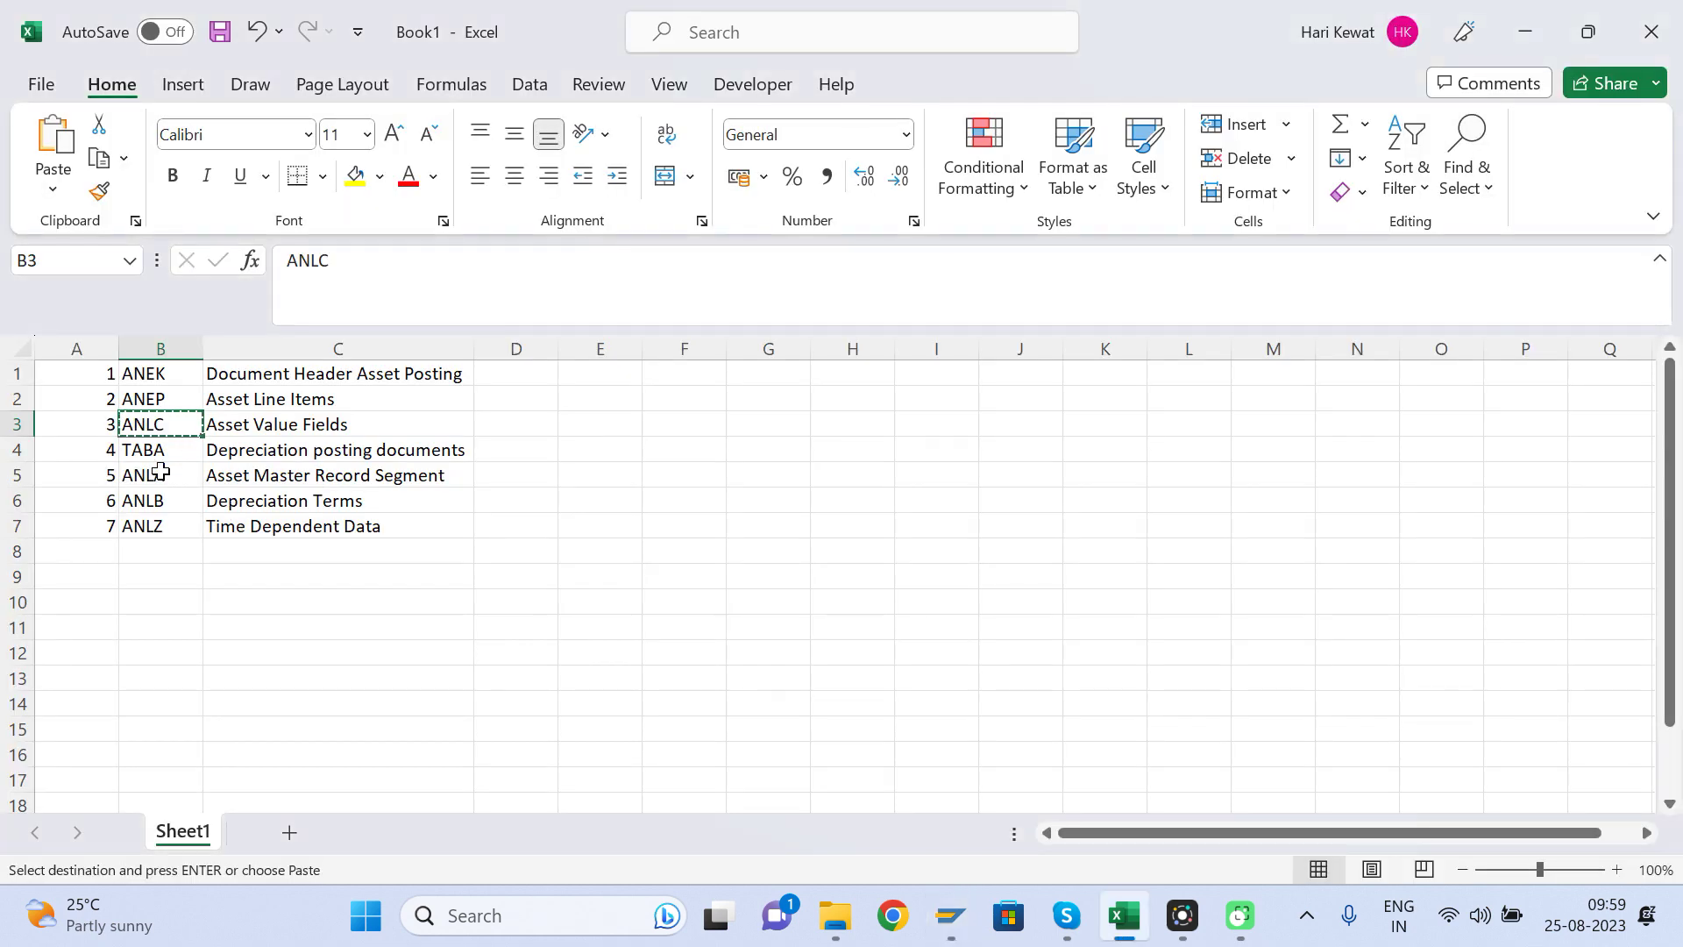
left_click(158, 451)
key("ctrl+c")
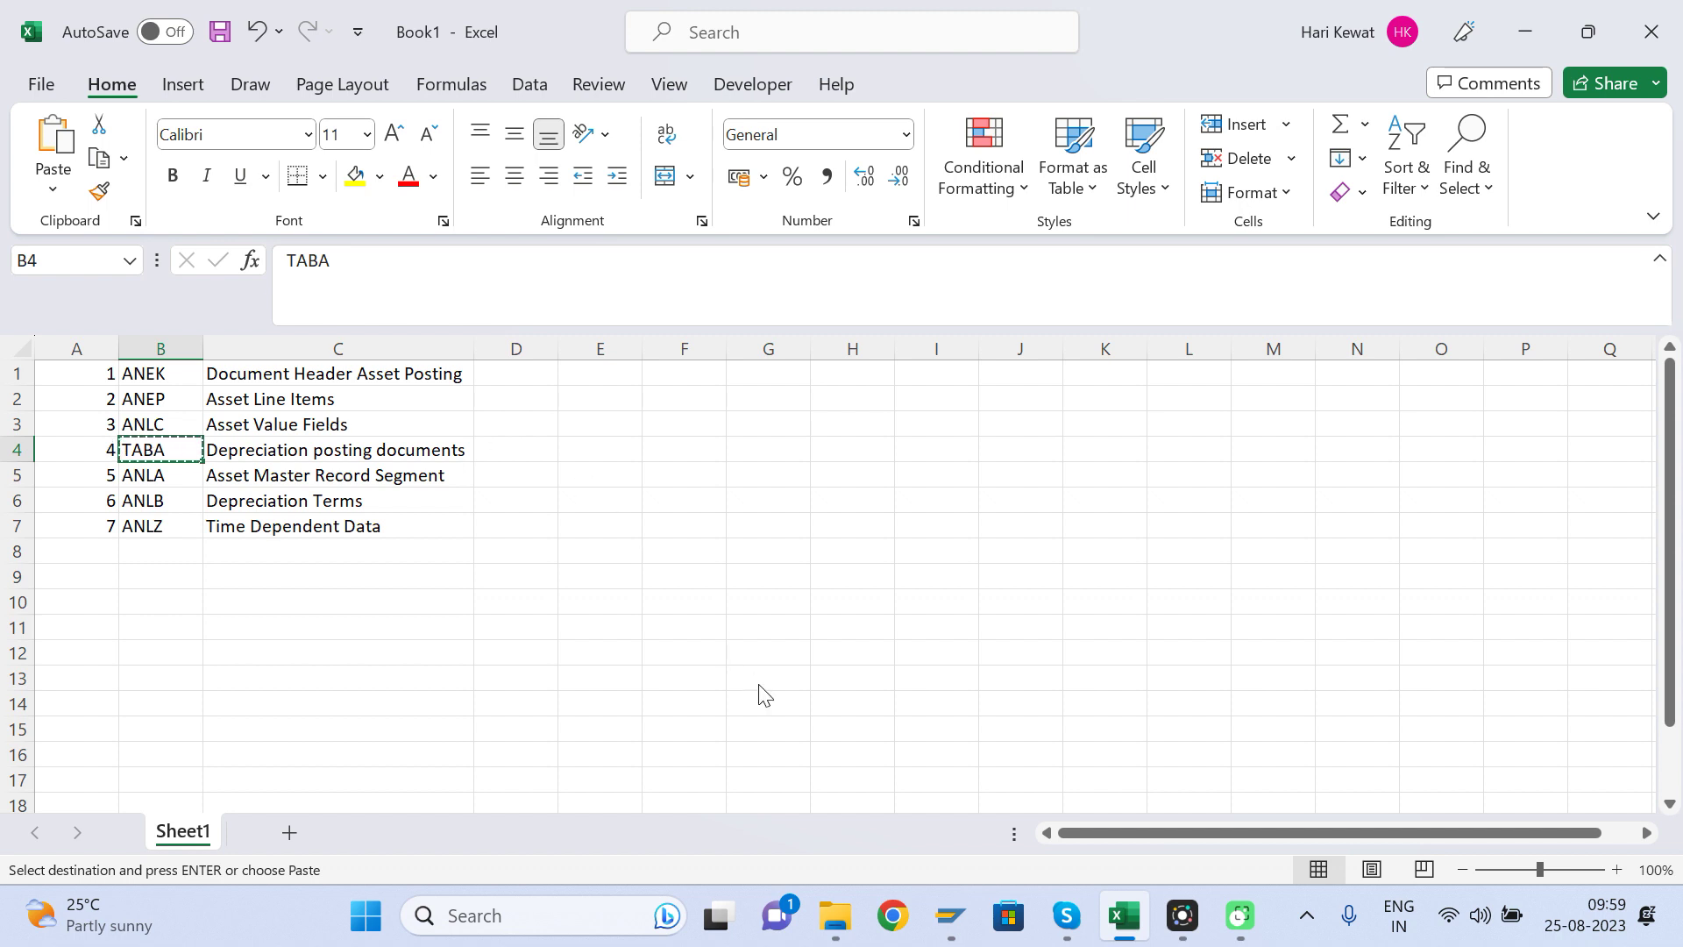
key("alt+Tab")
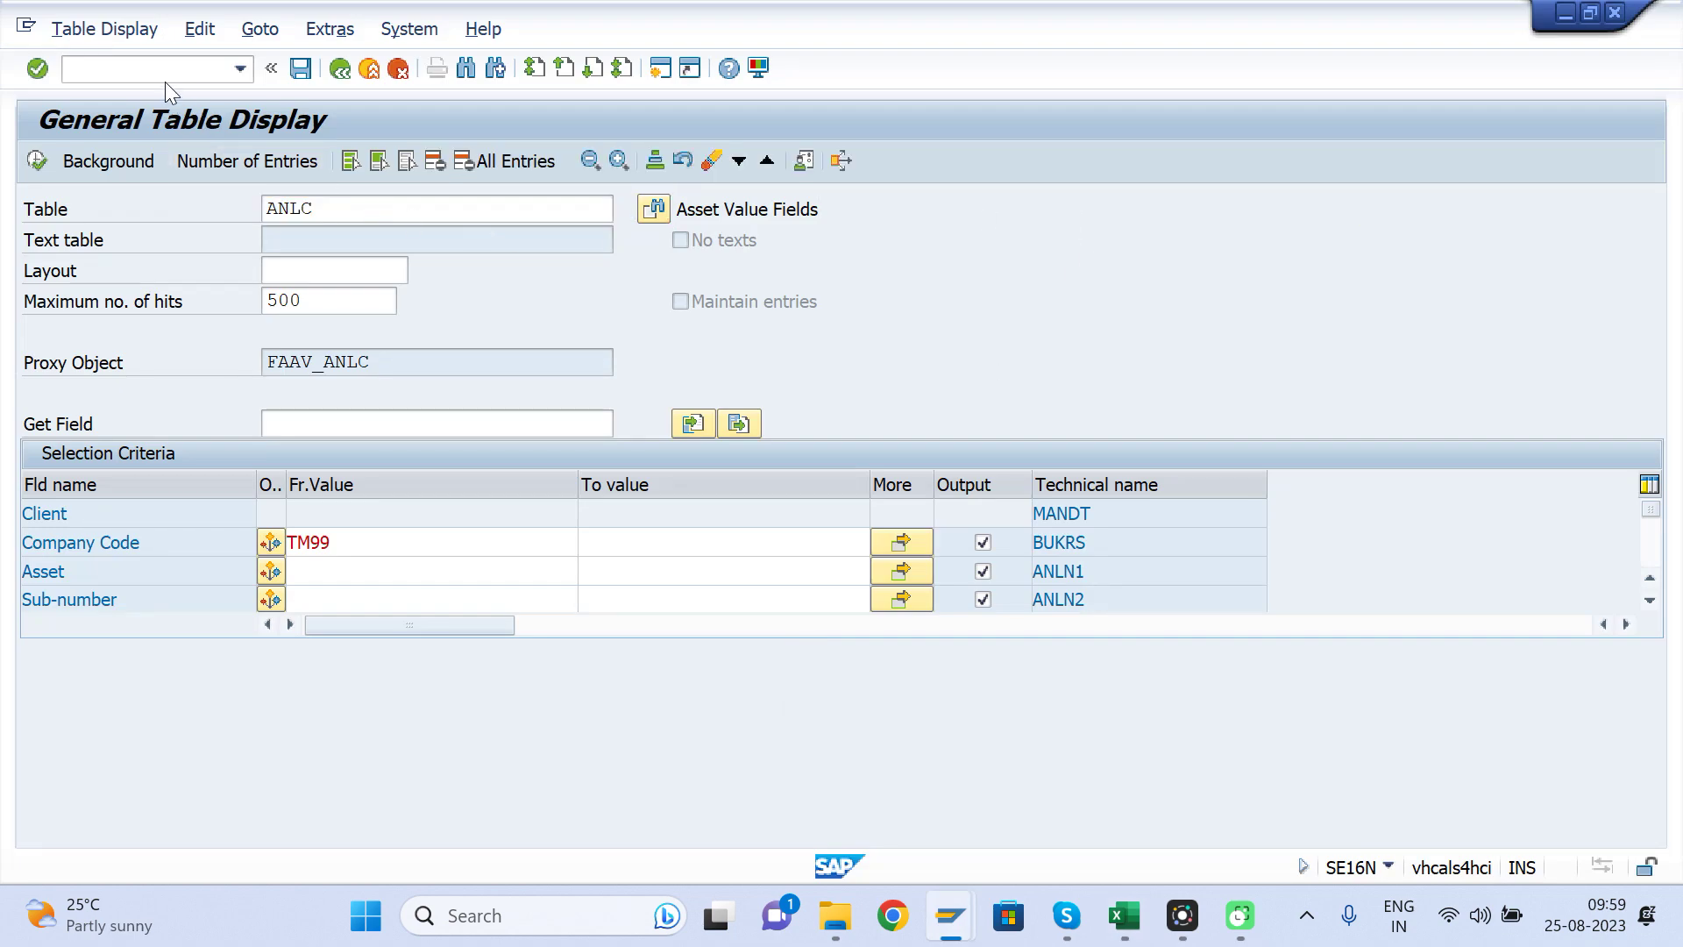
Leave General Table Display and open the depreciation posting run with transaction AFAB.
key("F3")
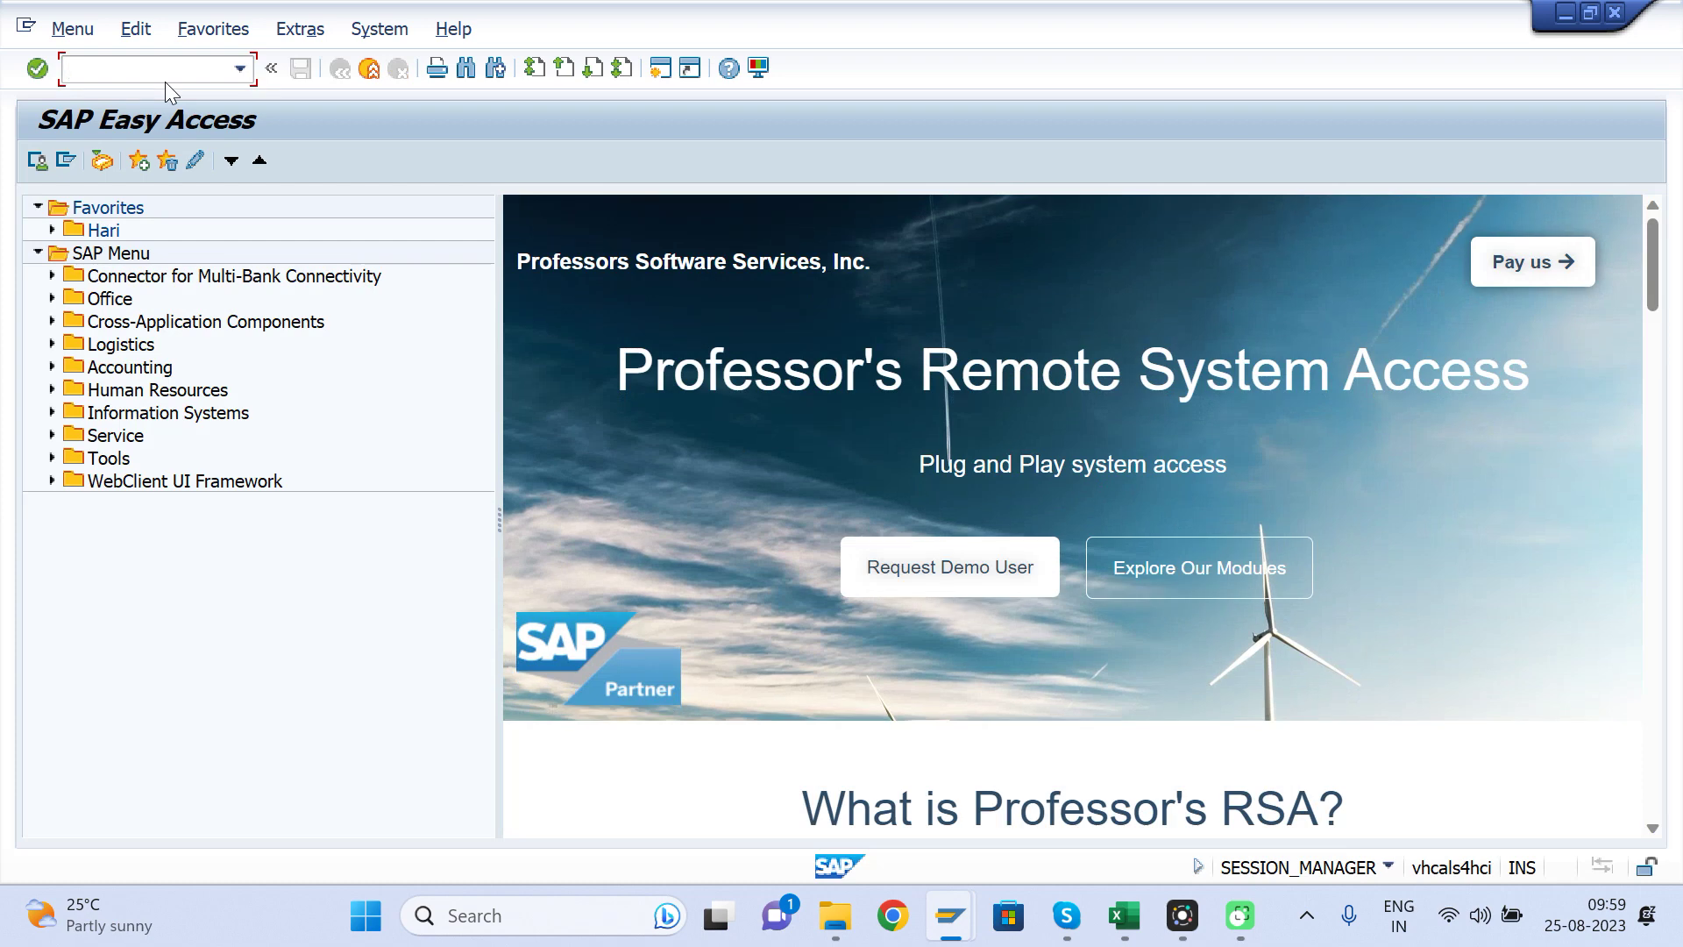
type("afab")
key("Return")
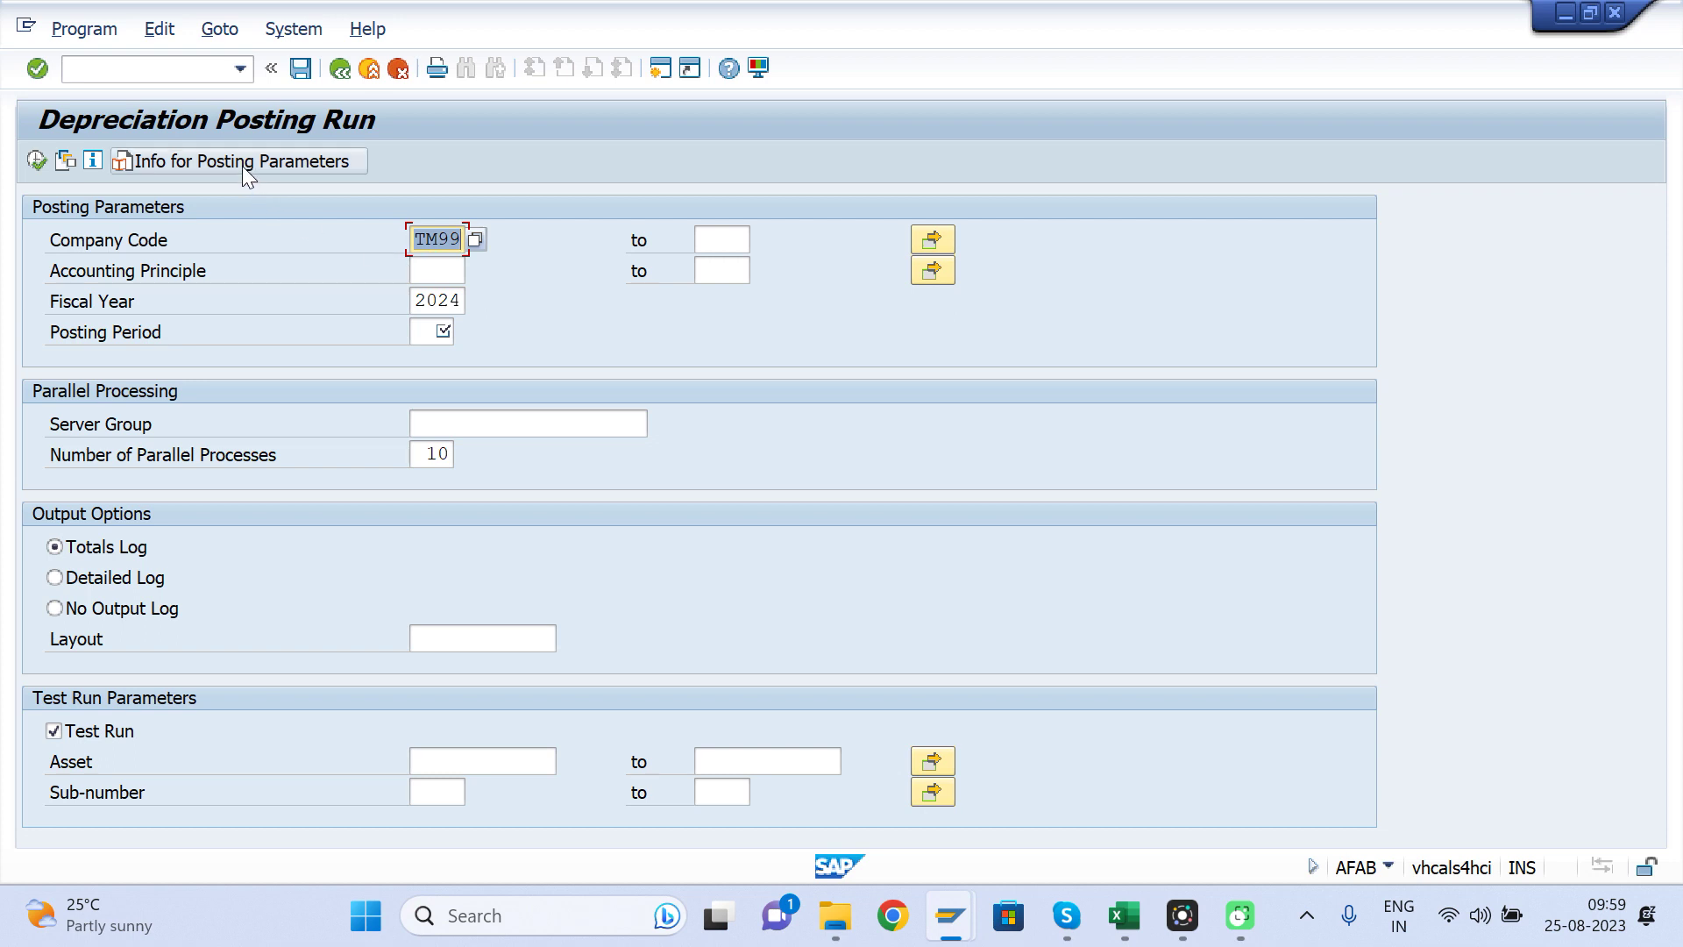
Enter posting period 5 and view the posting parameter info for company code TM99, then close it.
left_click(242, 166)
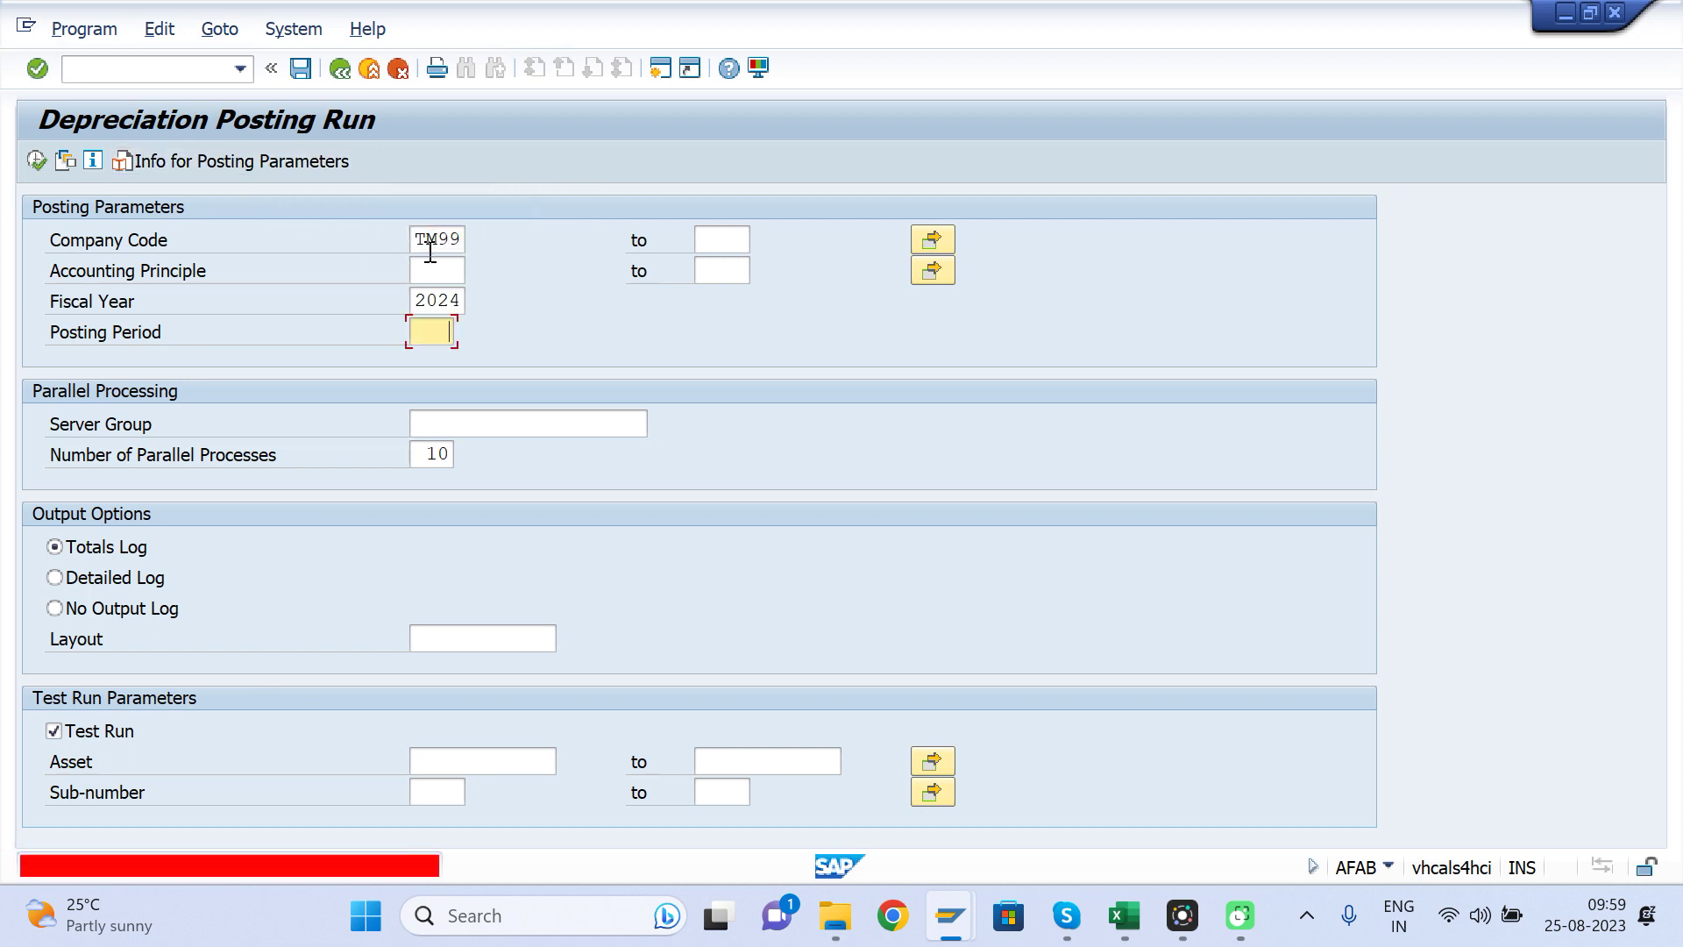
type("5")
left_click(264, 160)
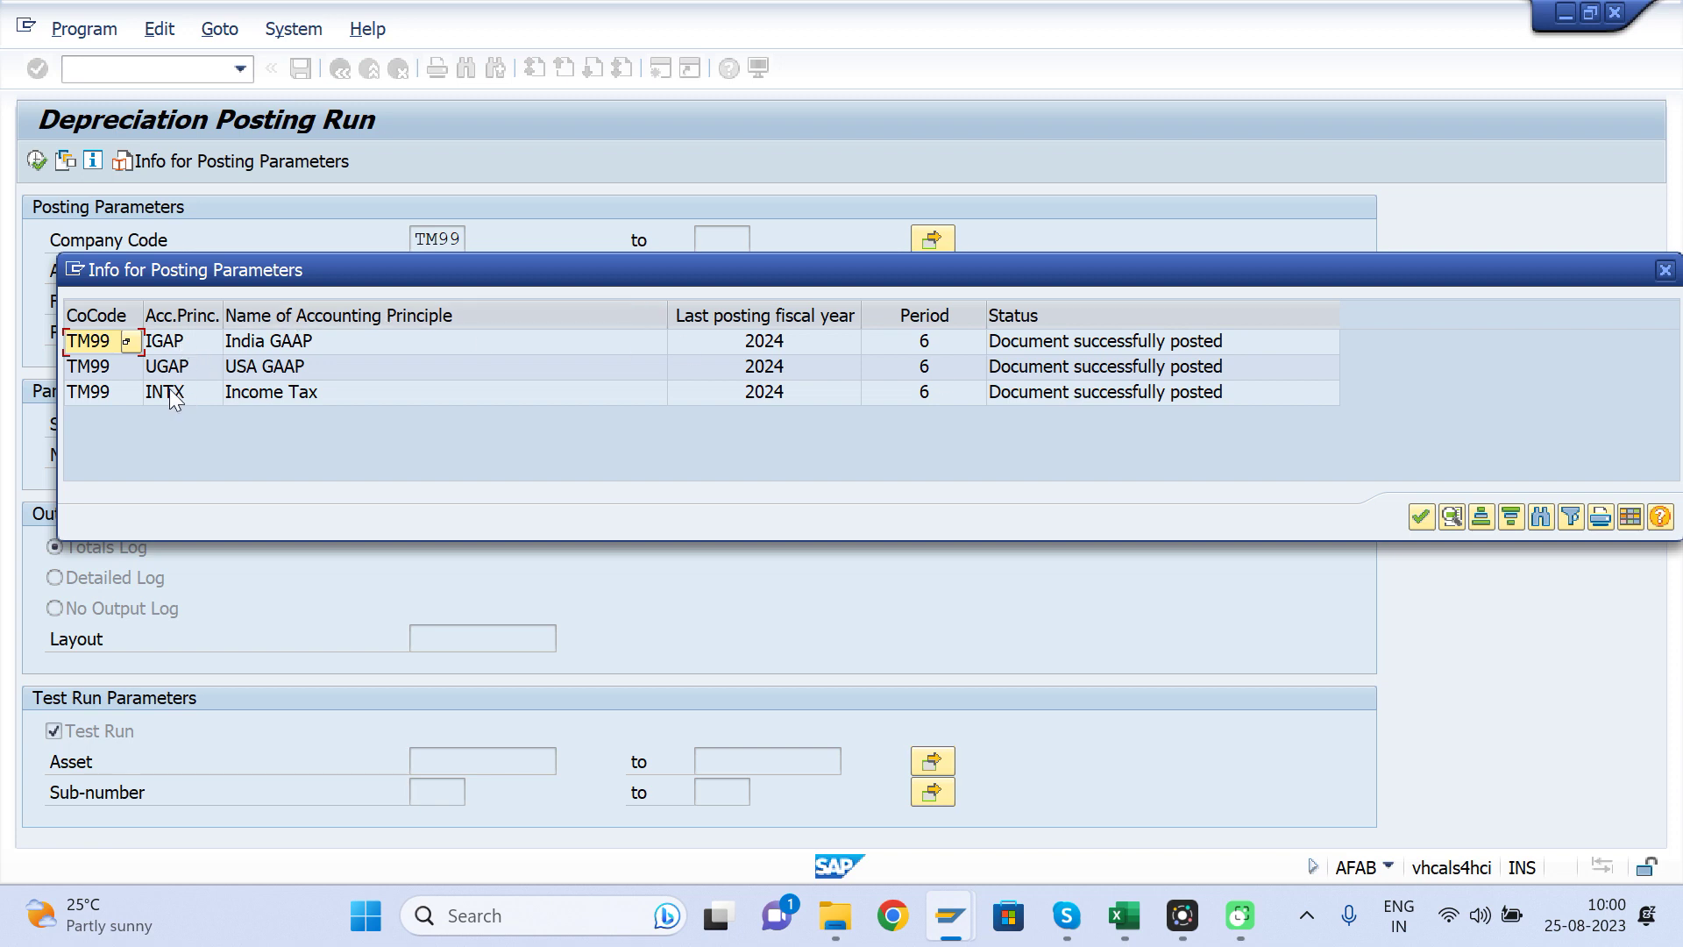
left_click(1664, 270)
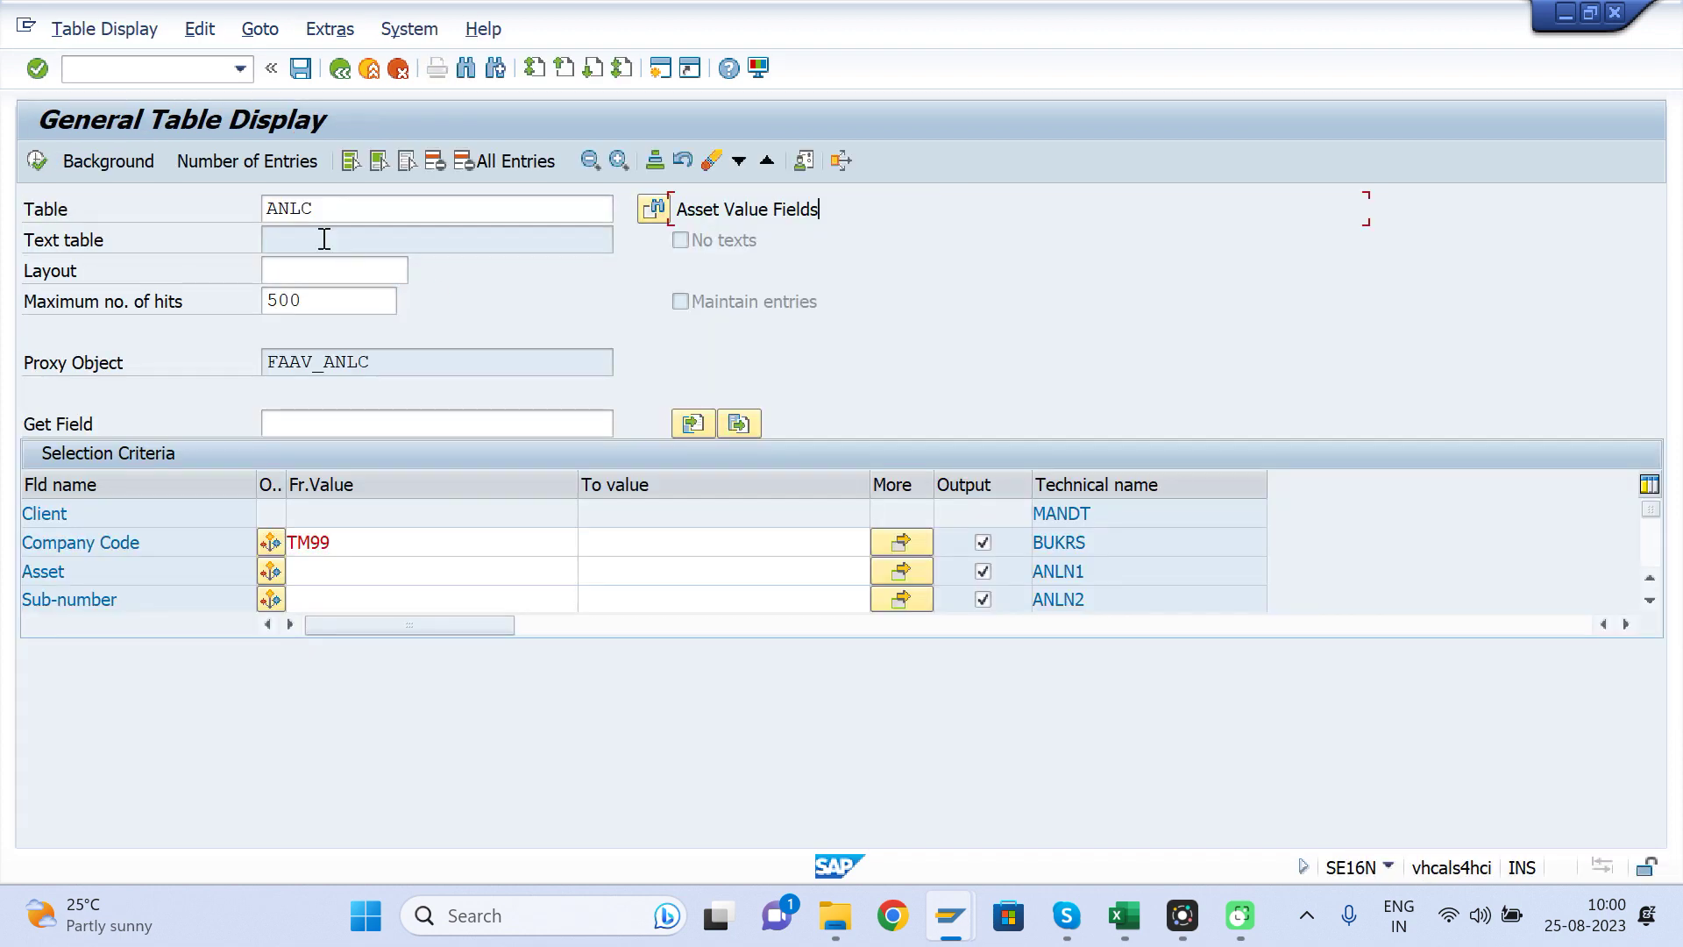
Load table TABA in General Table Display and display its depreciation posting documents for company code TM99.
left_click(323, 211)
key("BackSpace")
key("BackSpace")
key("BackSpace")
key("BackSpace")
type("taba")
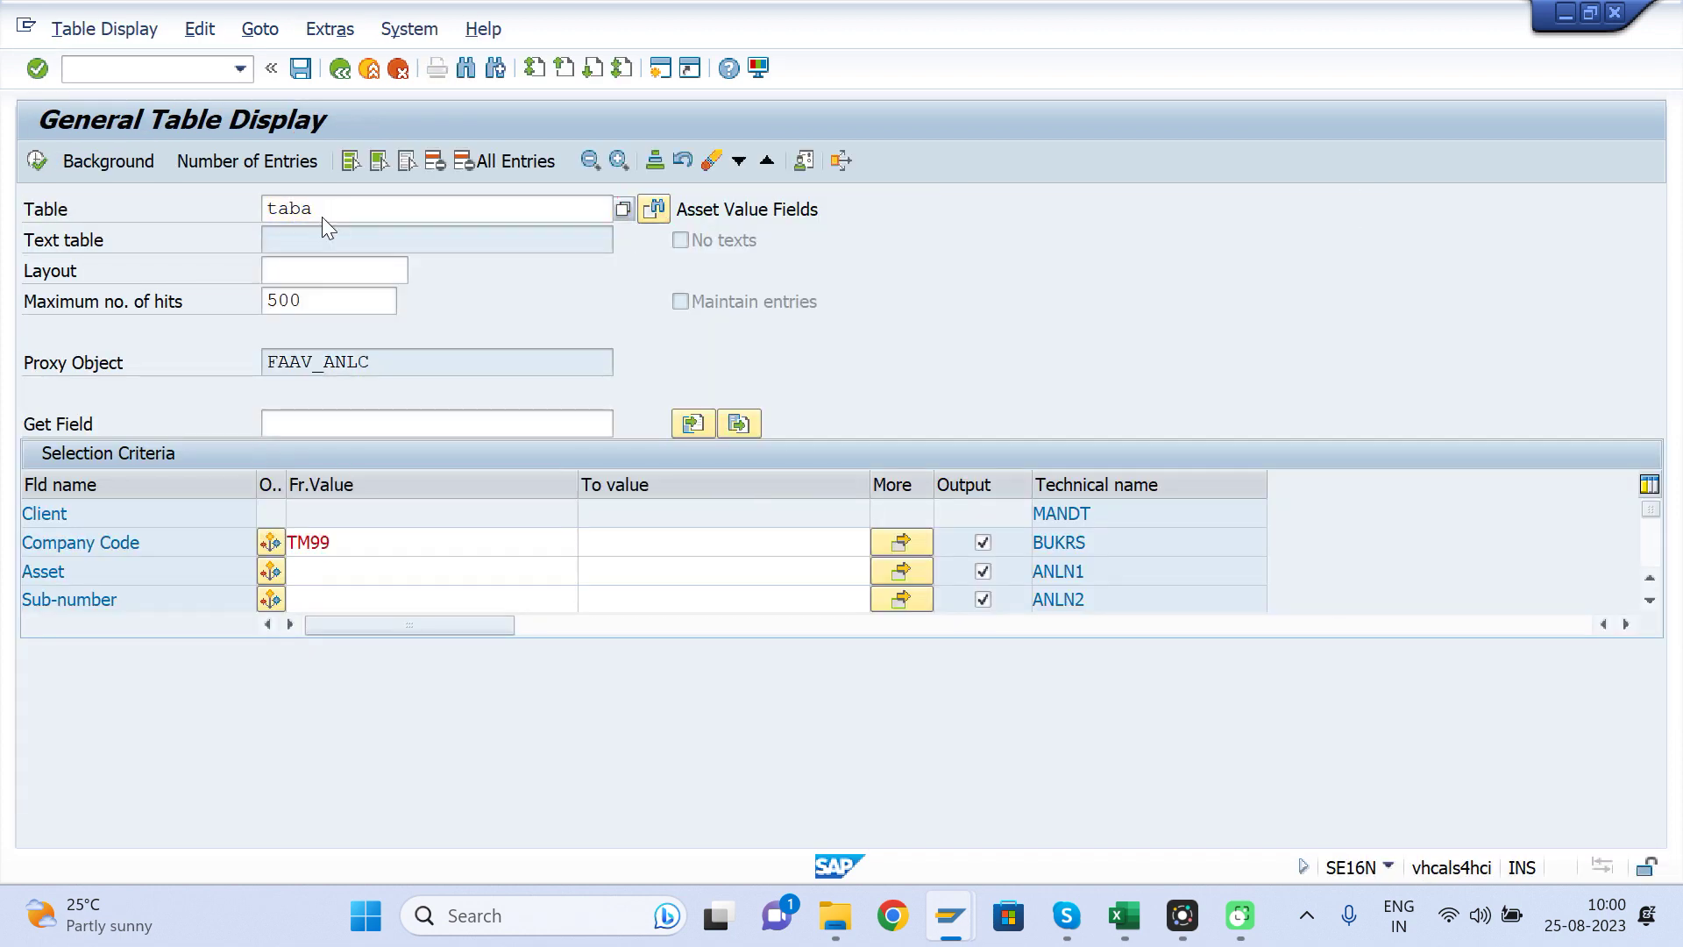
key("Return")
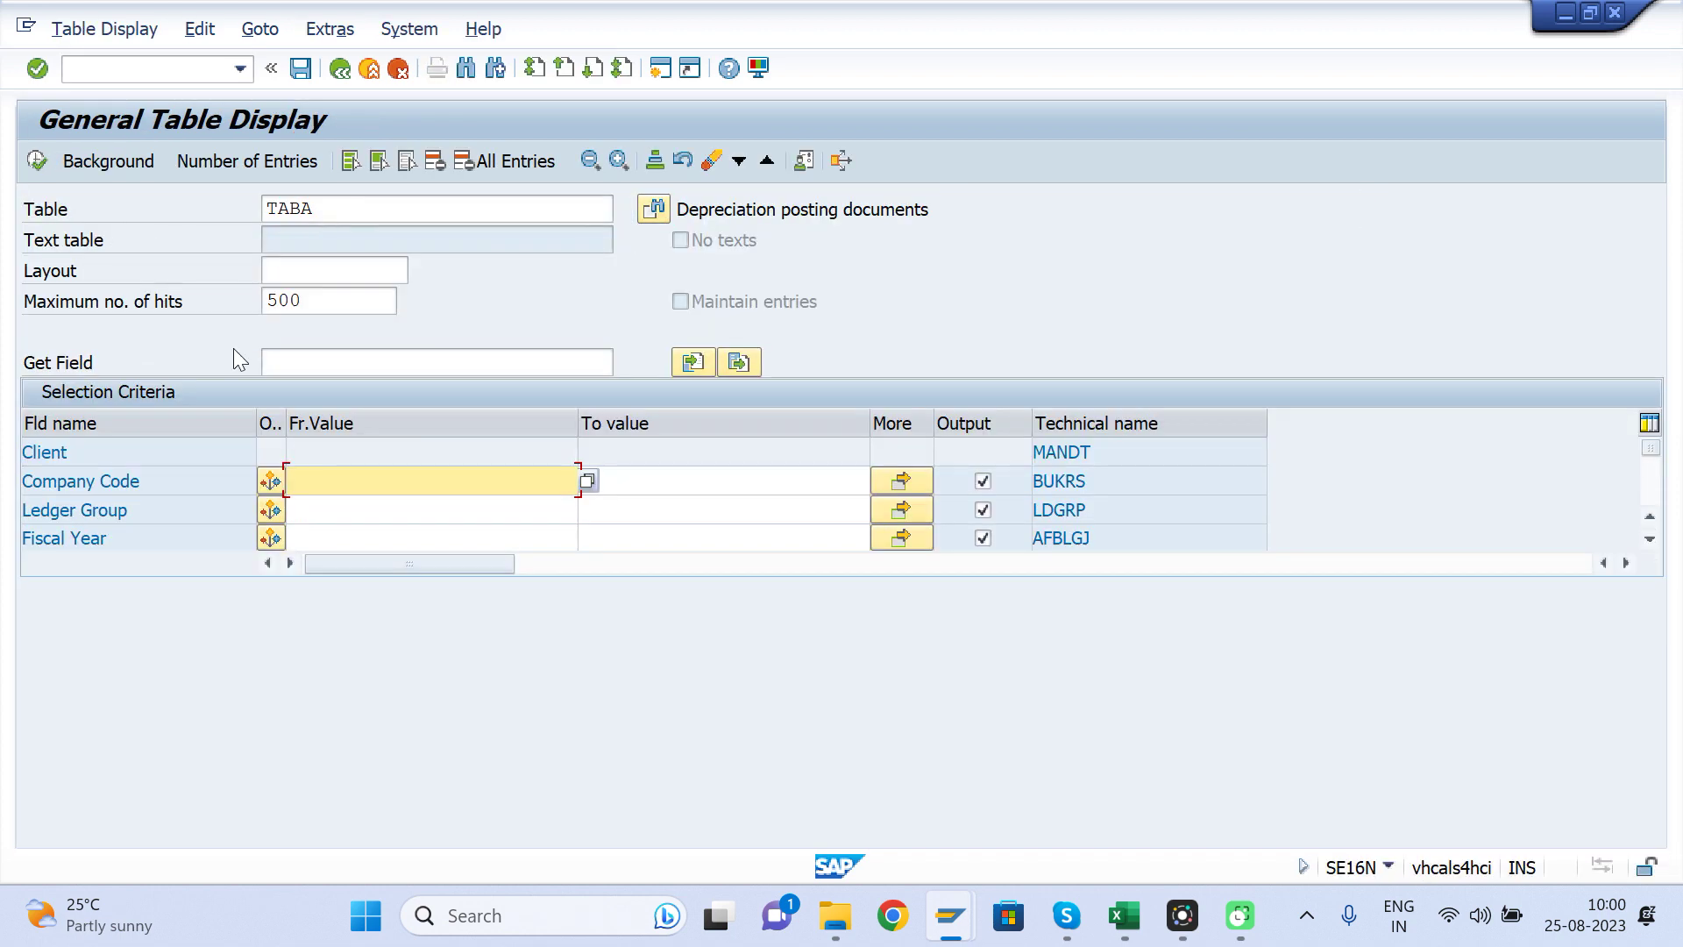
type("tm99")
left_click(36, 160)
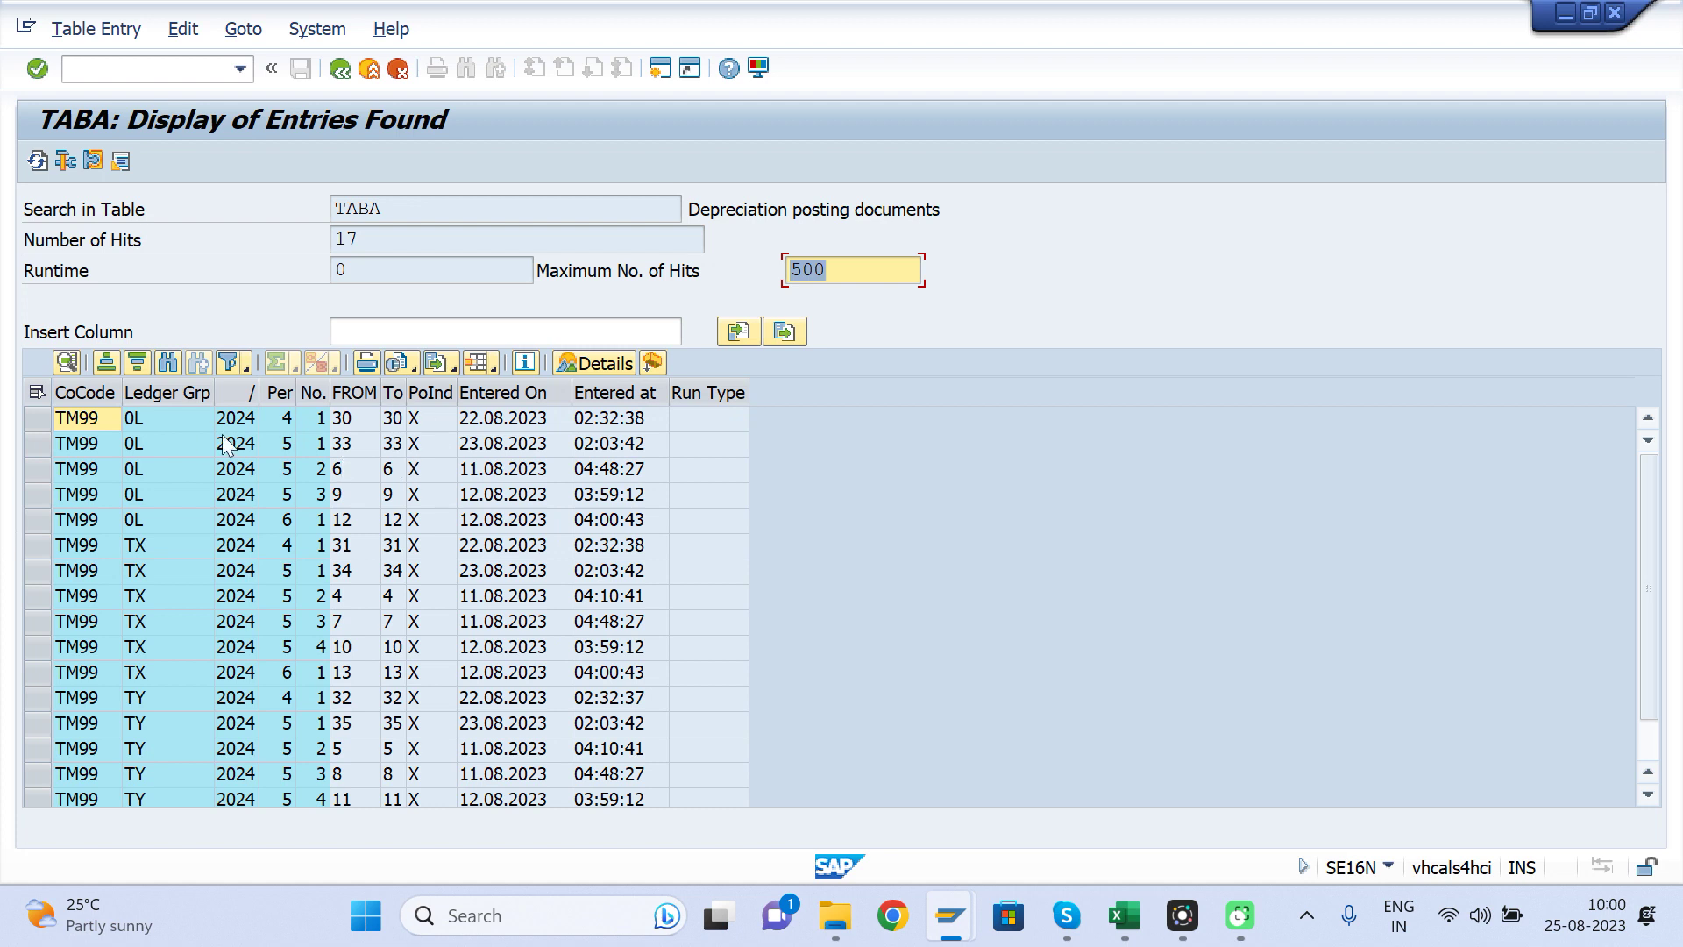
Examine the ledger group column of the TABA entries, comparing the 0L, TX and TY rows.
left_click(140, 413)
key("shift+Down")
key("shift+Down")
key("shift+Down")
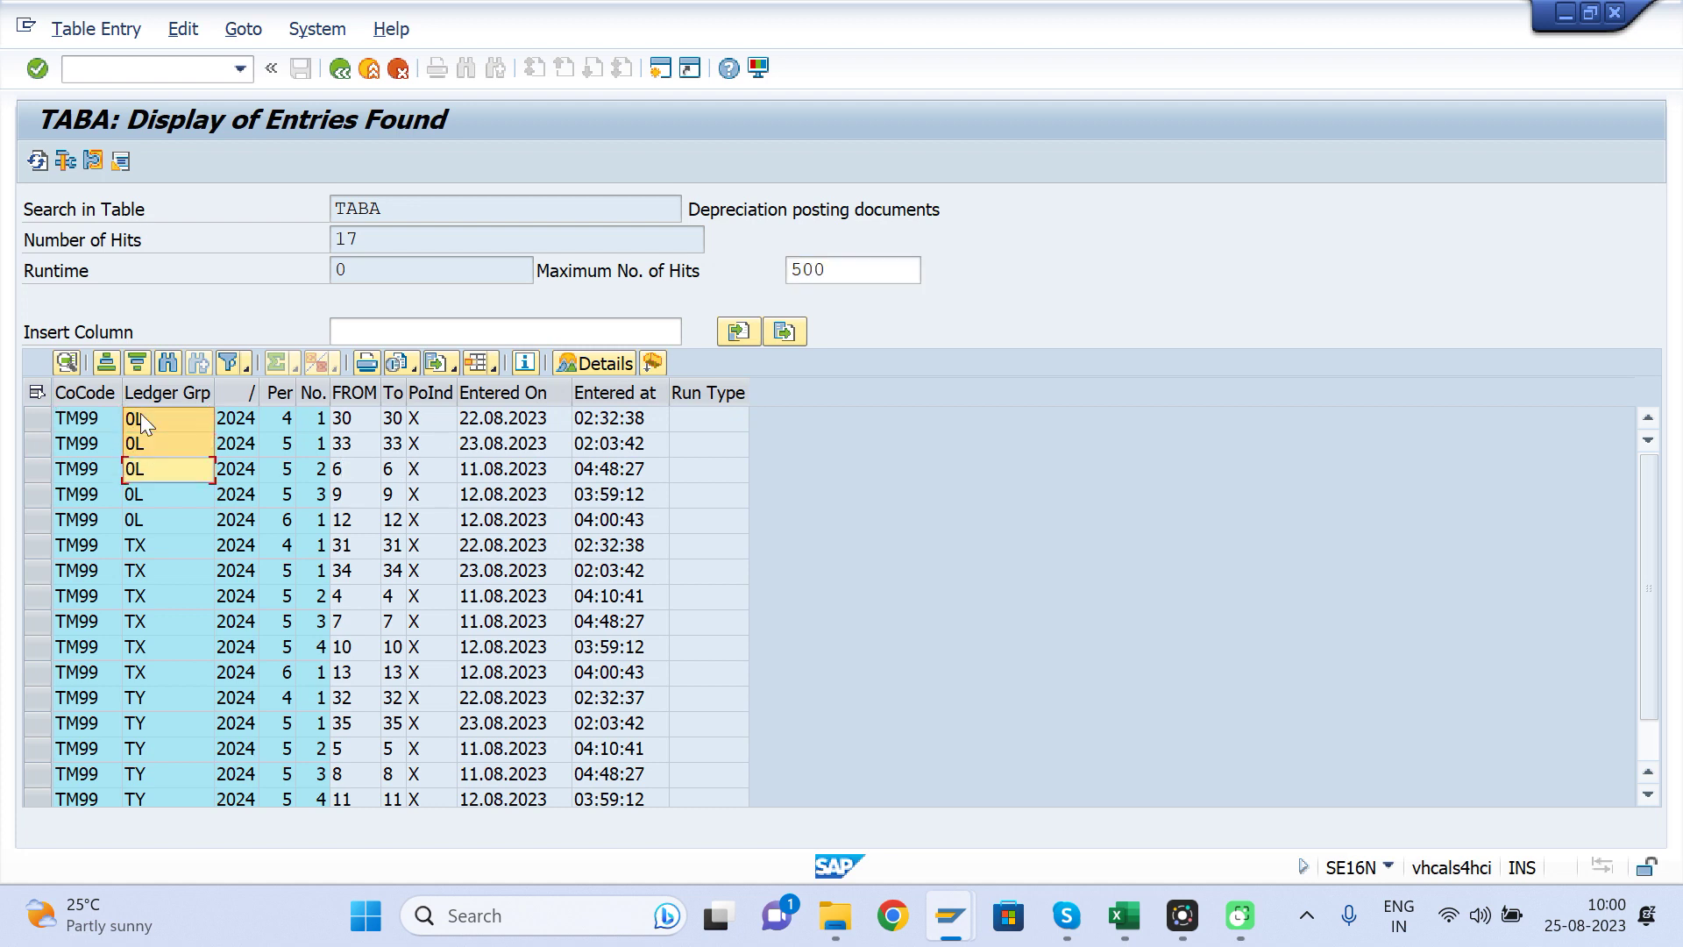
left_click(141, 545)
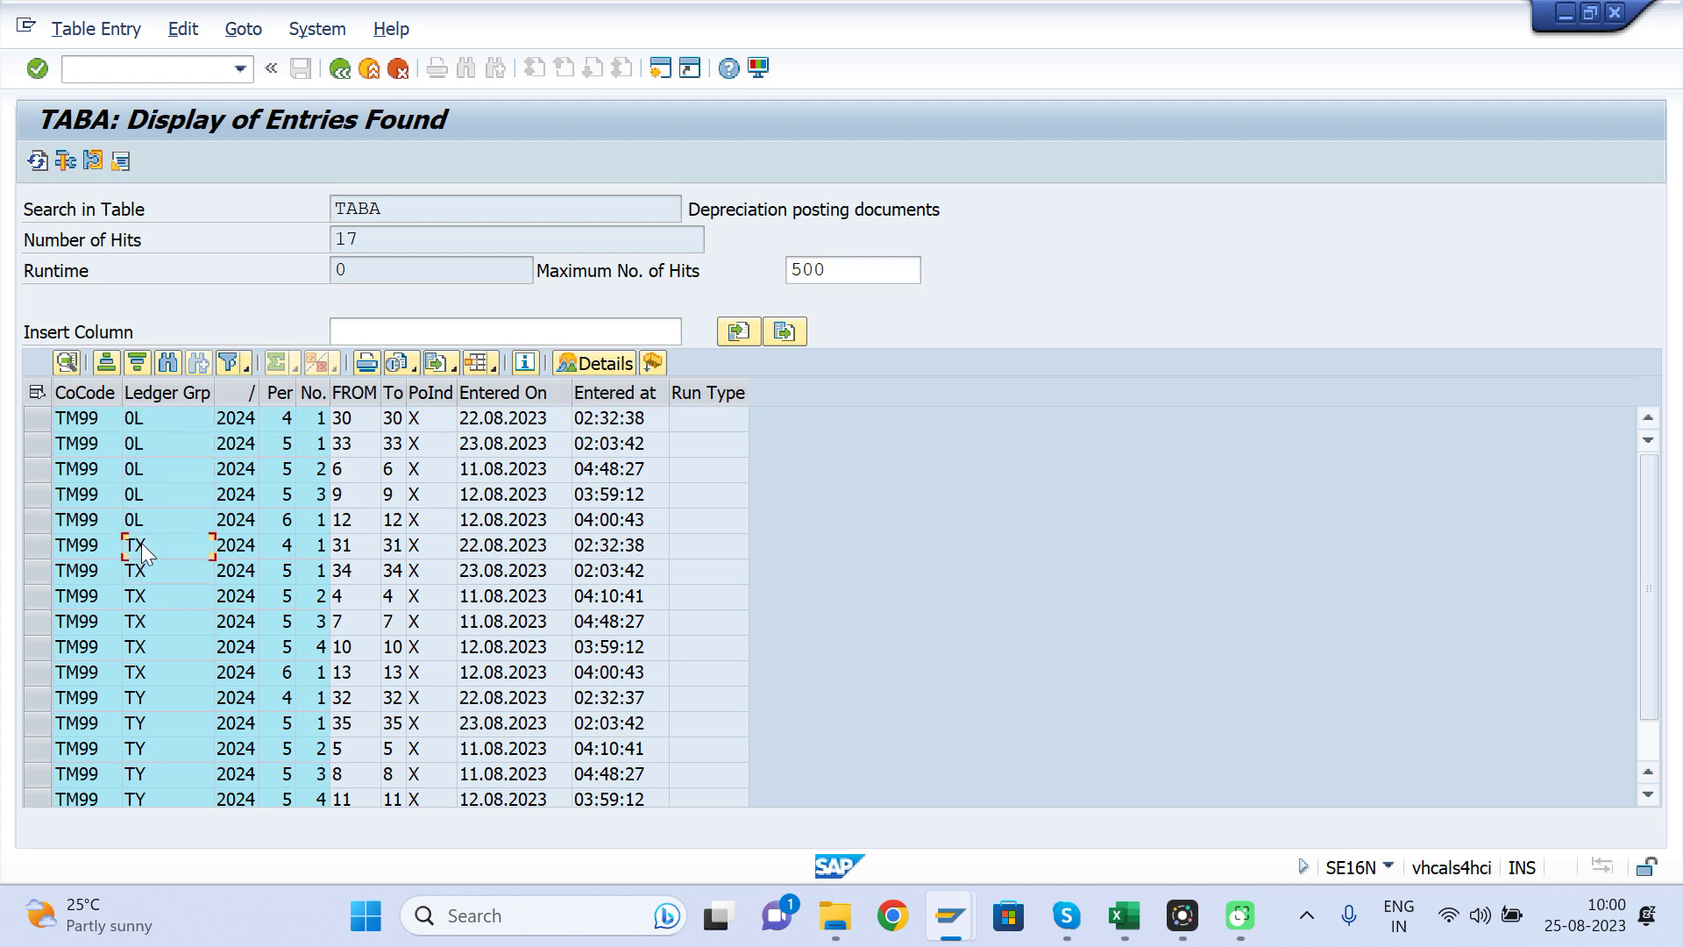
key("shift+Down")
key("shift+Down")
key("shift+Down")
key("shift+Down")
key("shift+Down")
key("shift+Down")
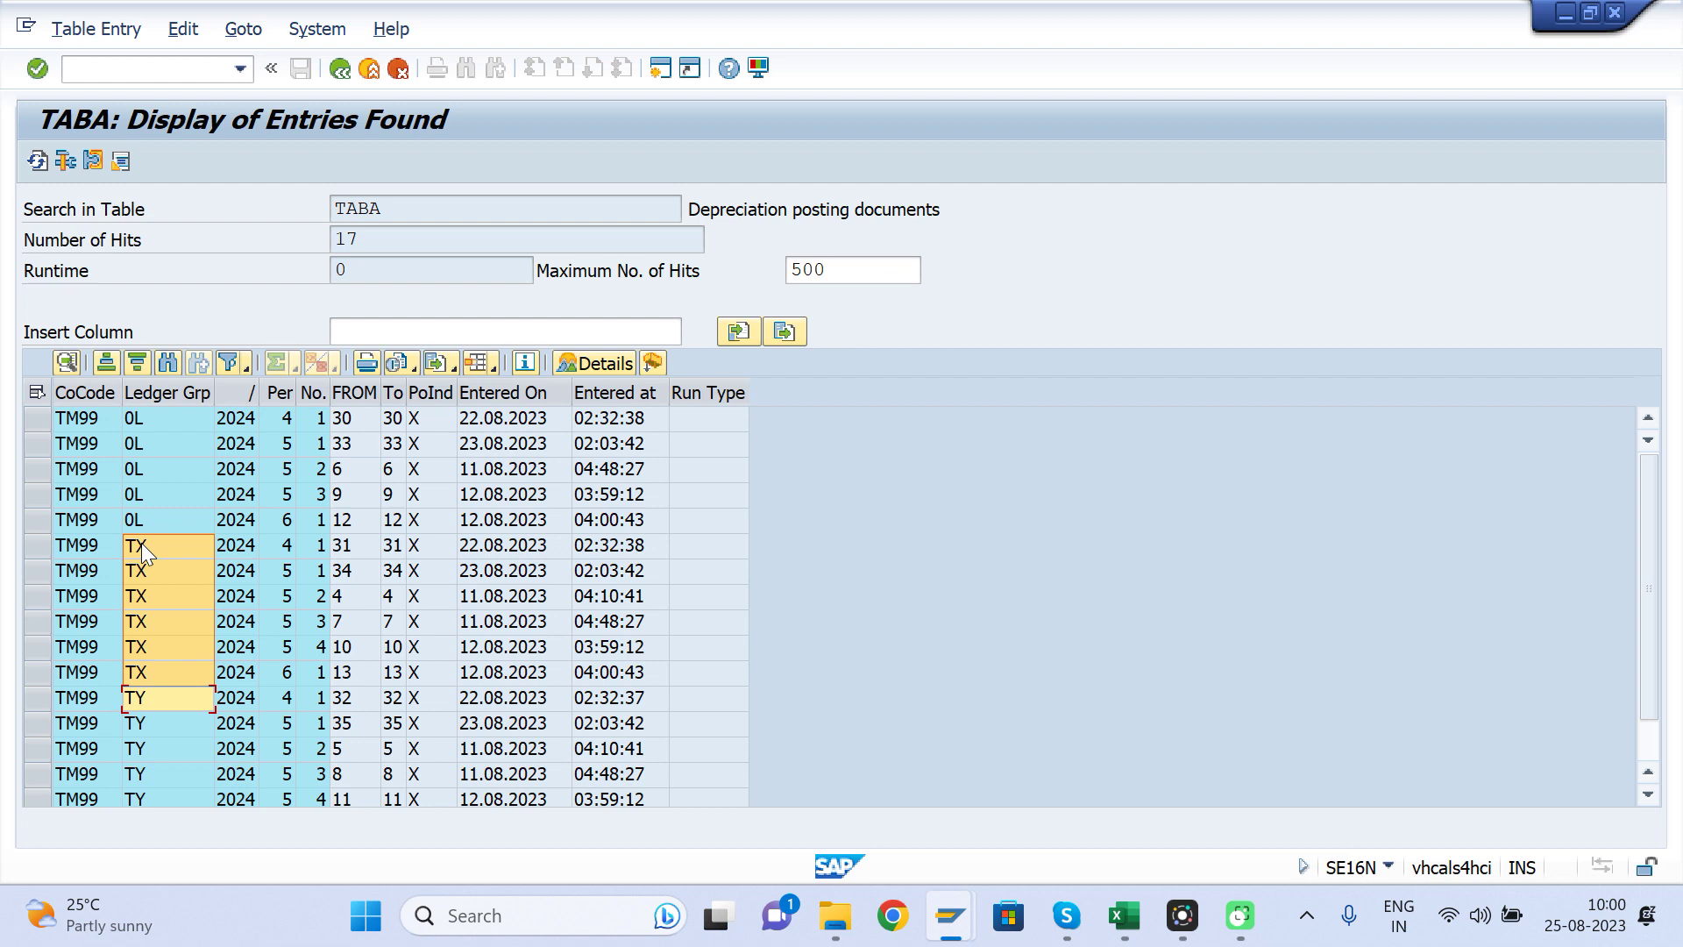
Examine the fiscal year, period and number of depreciation posting runs for the 0L entries.
left_click(240, 419)
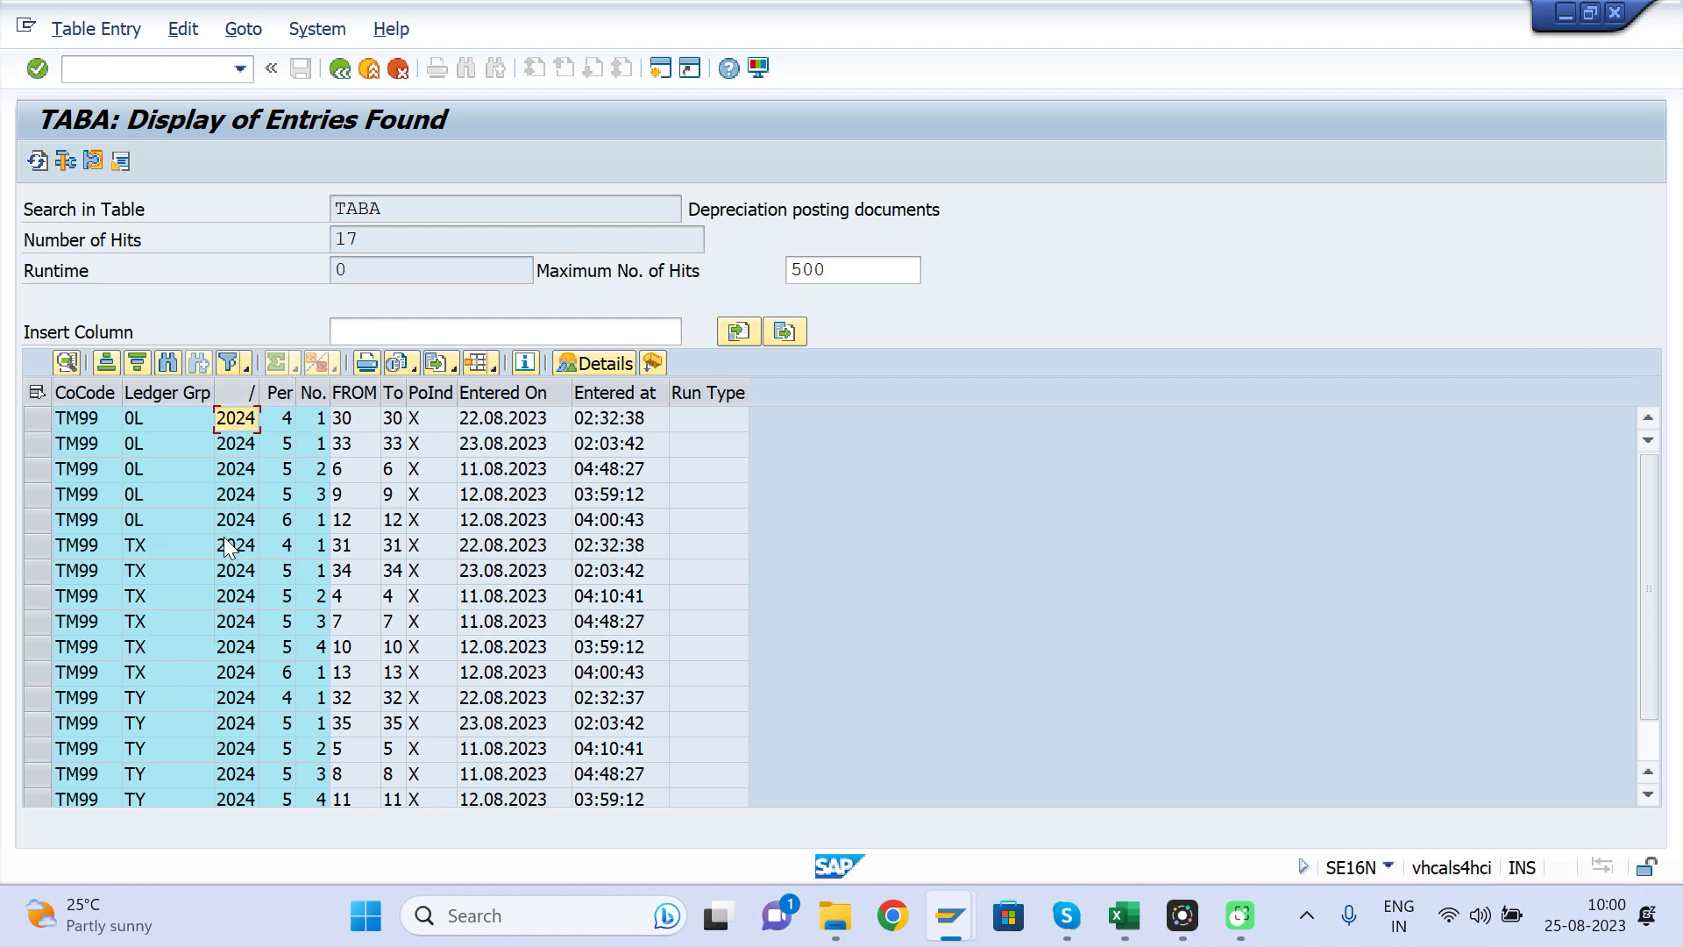
left_click(287, 415)
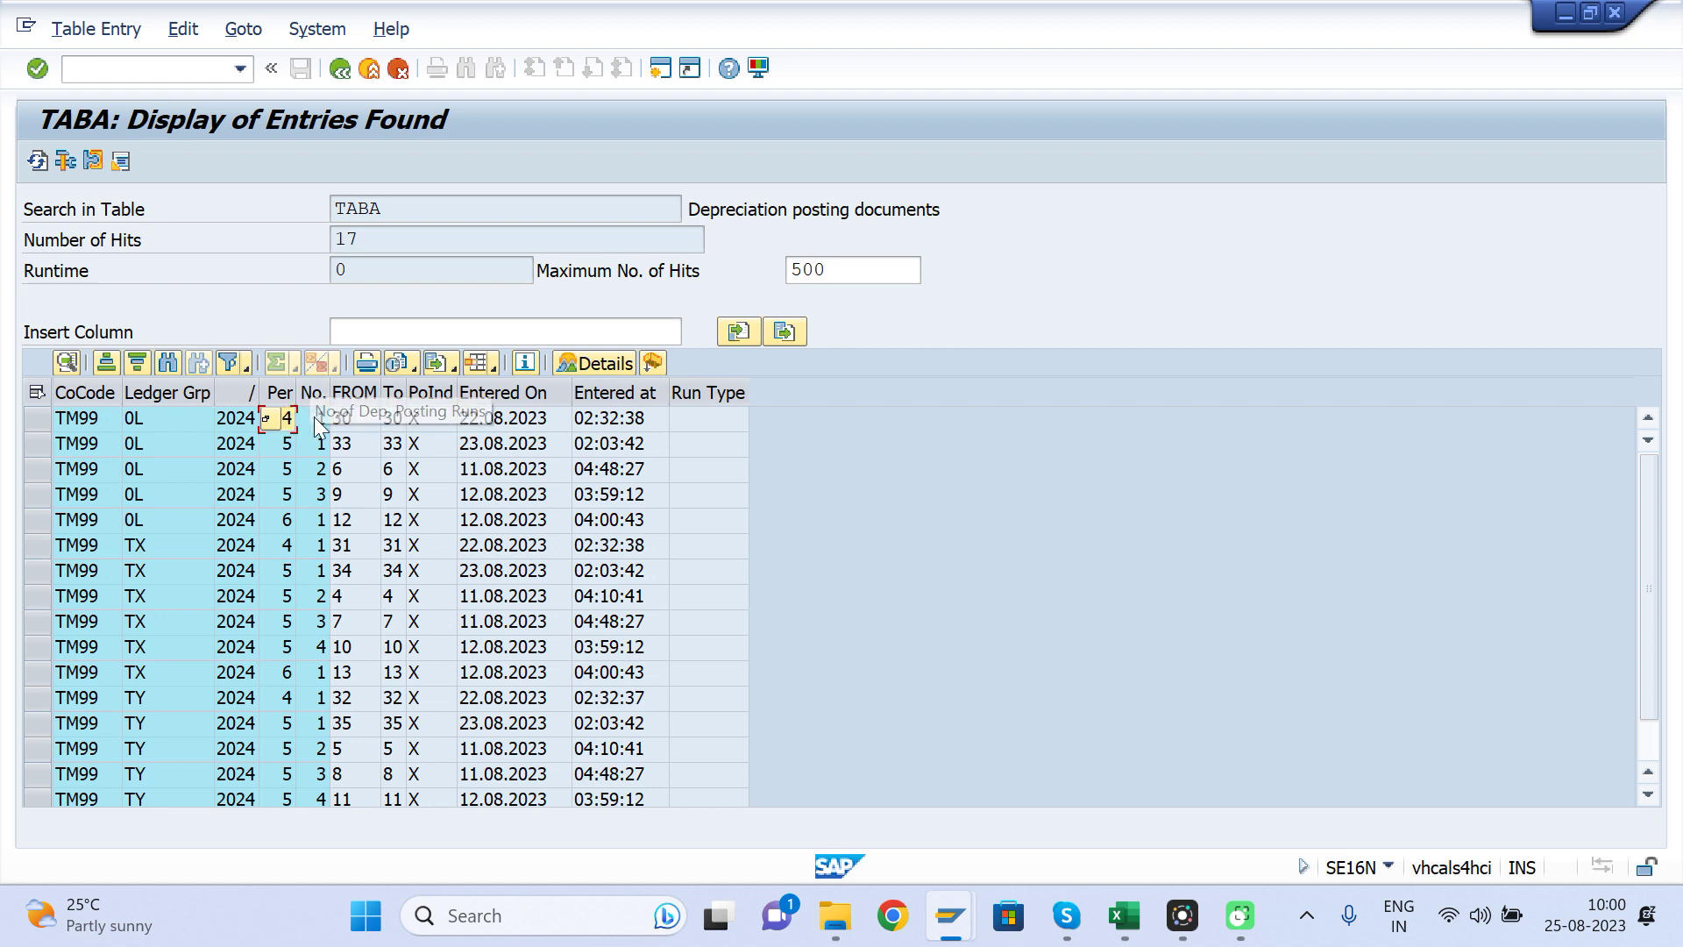
left_click(321, 427)
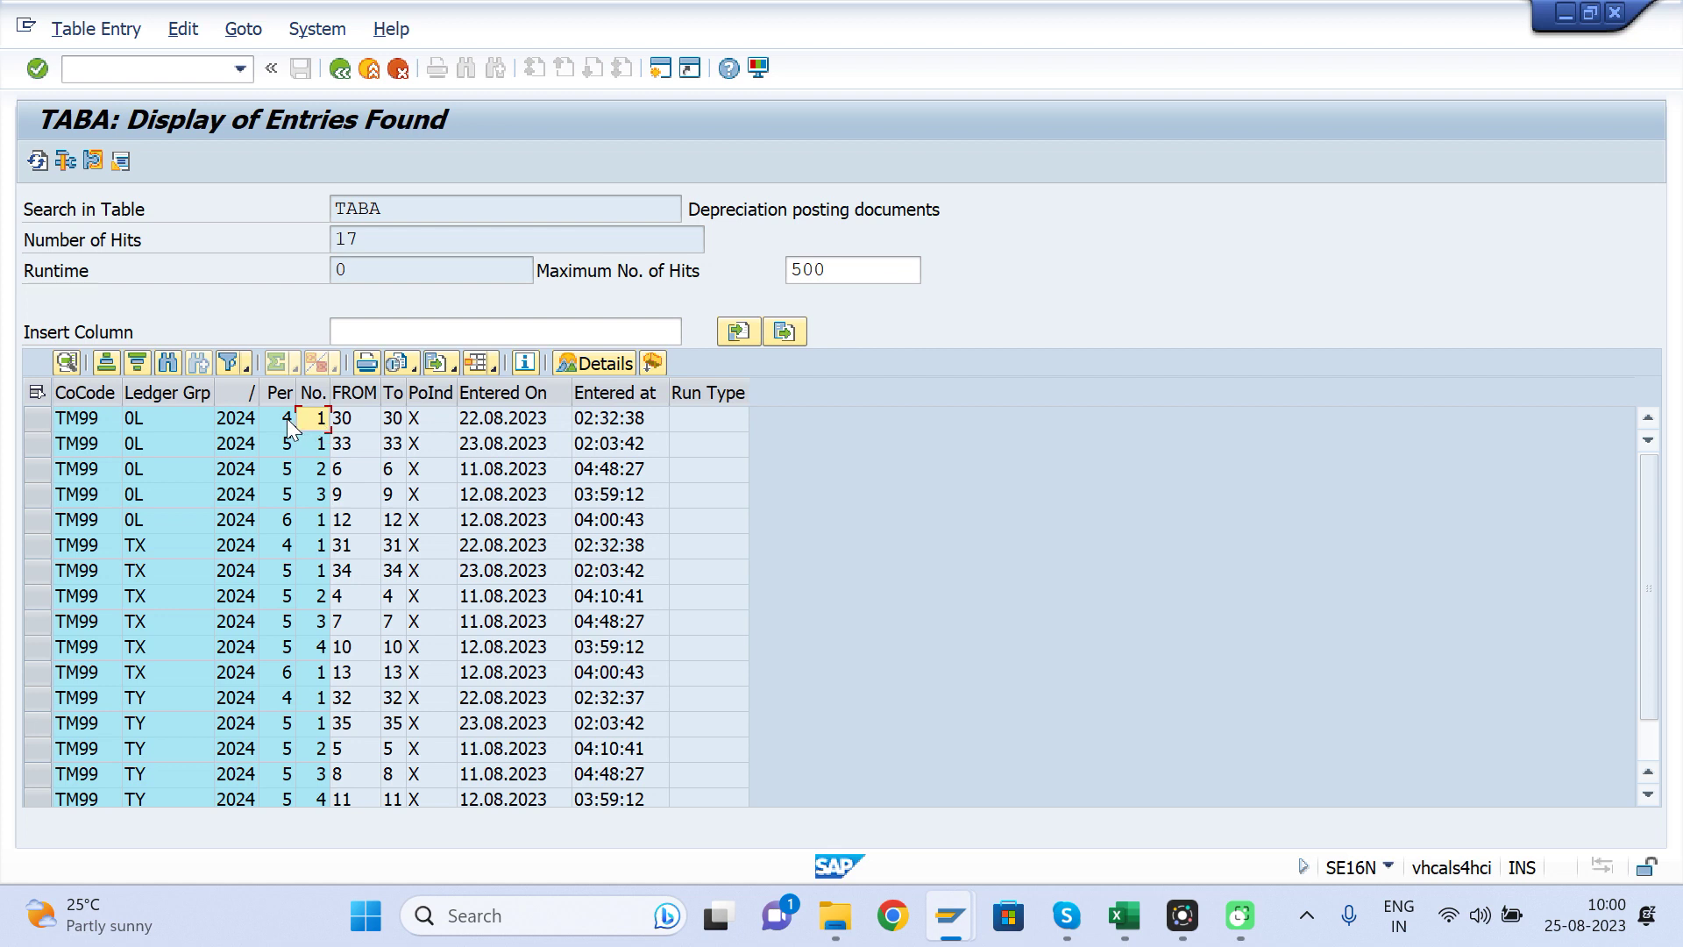
left_click(289, 424)
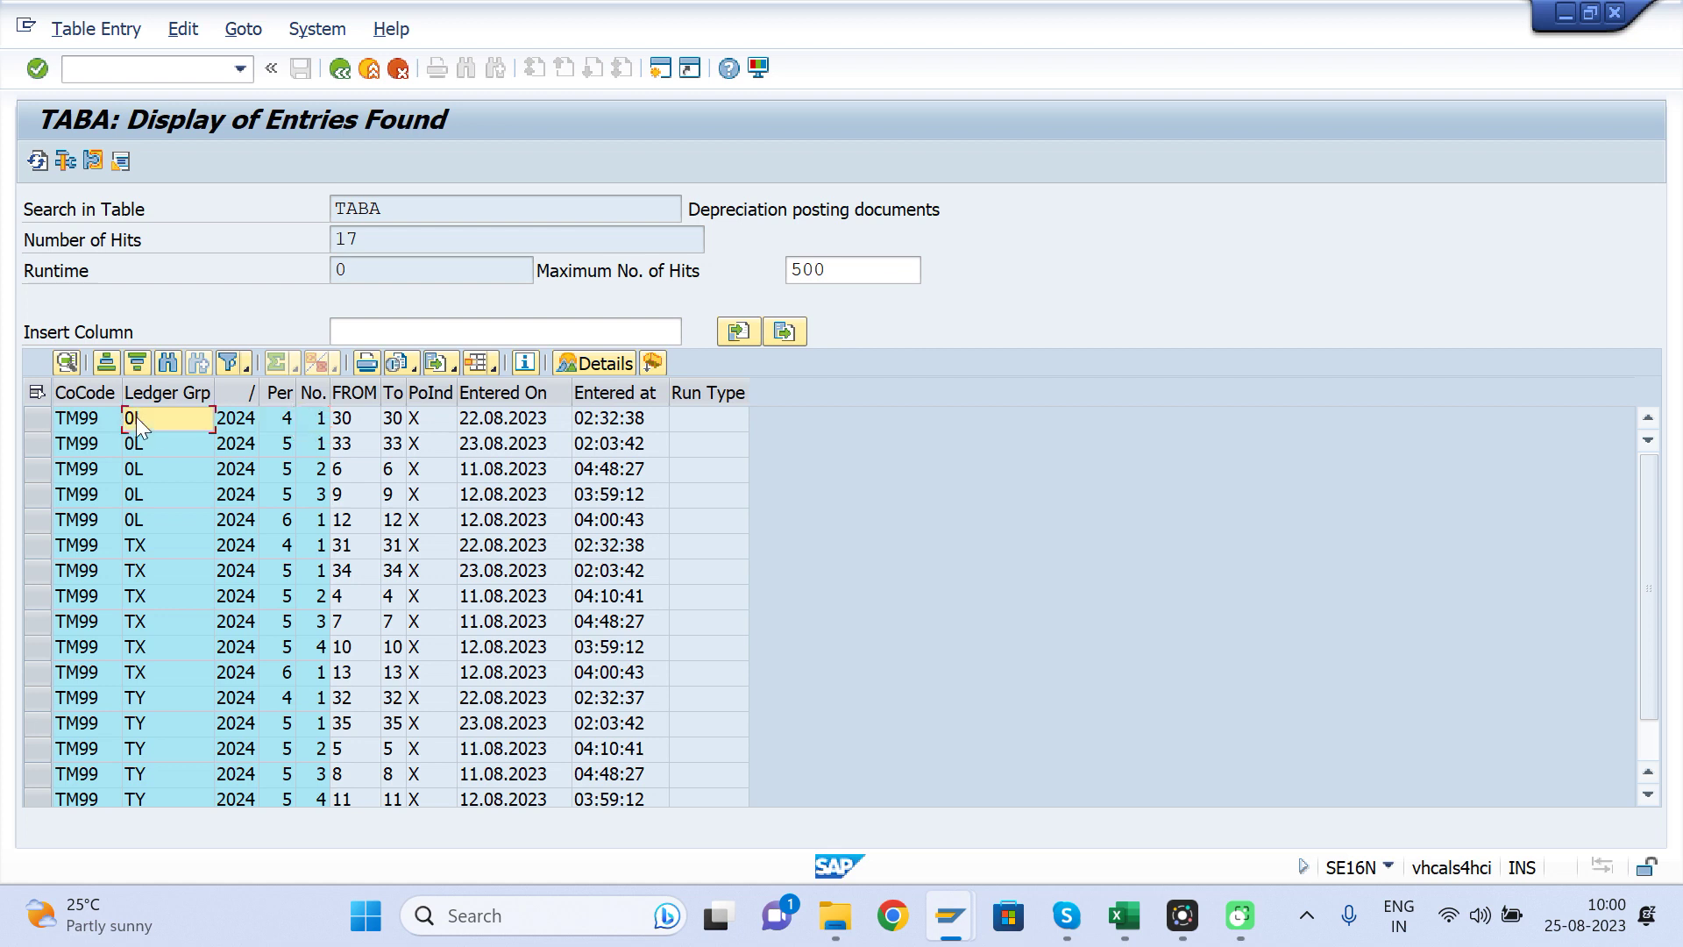
left_click(319, 427)
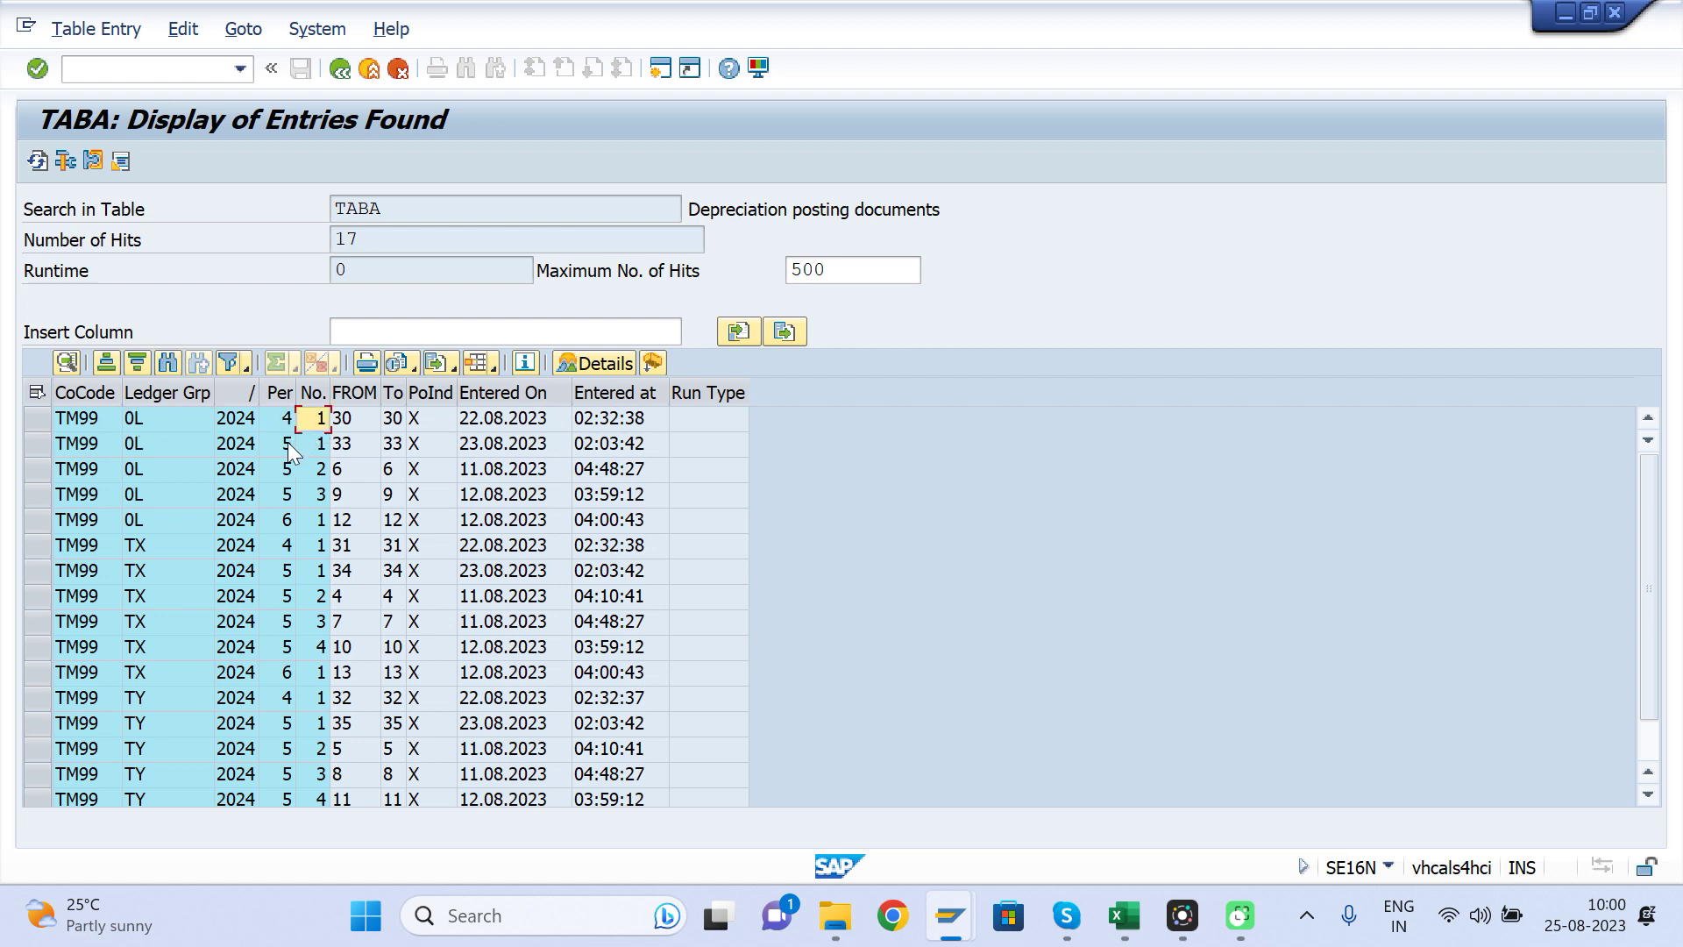
key("shift+Down")
key("shift+Down")
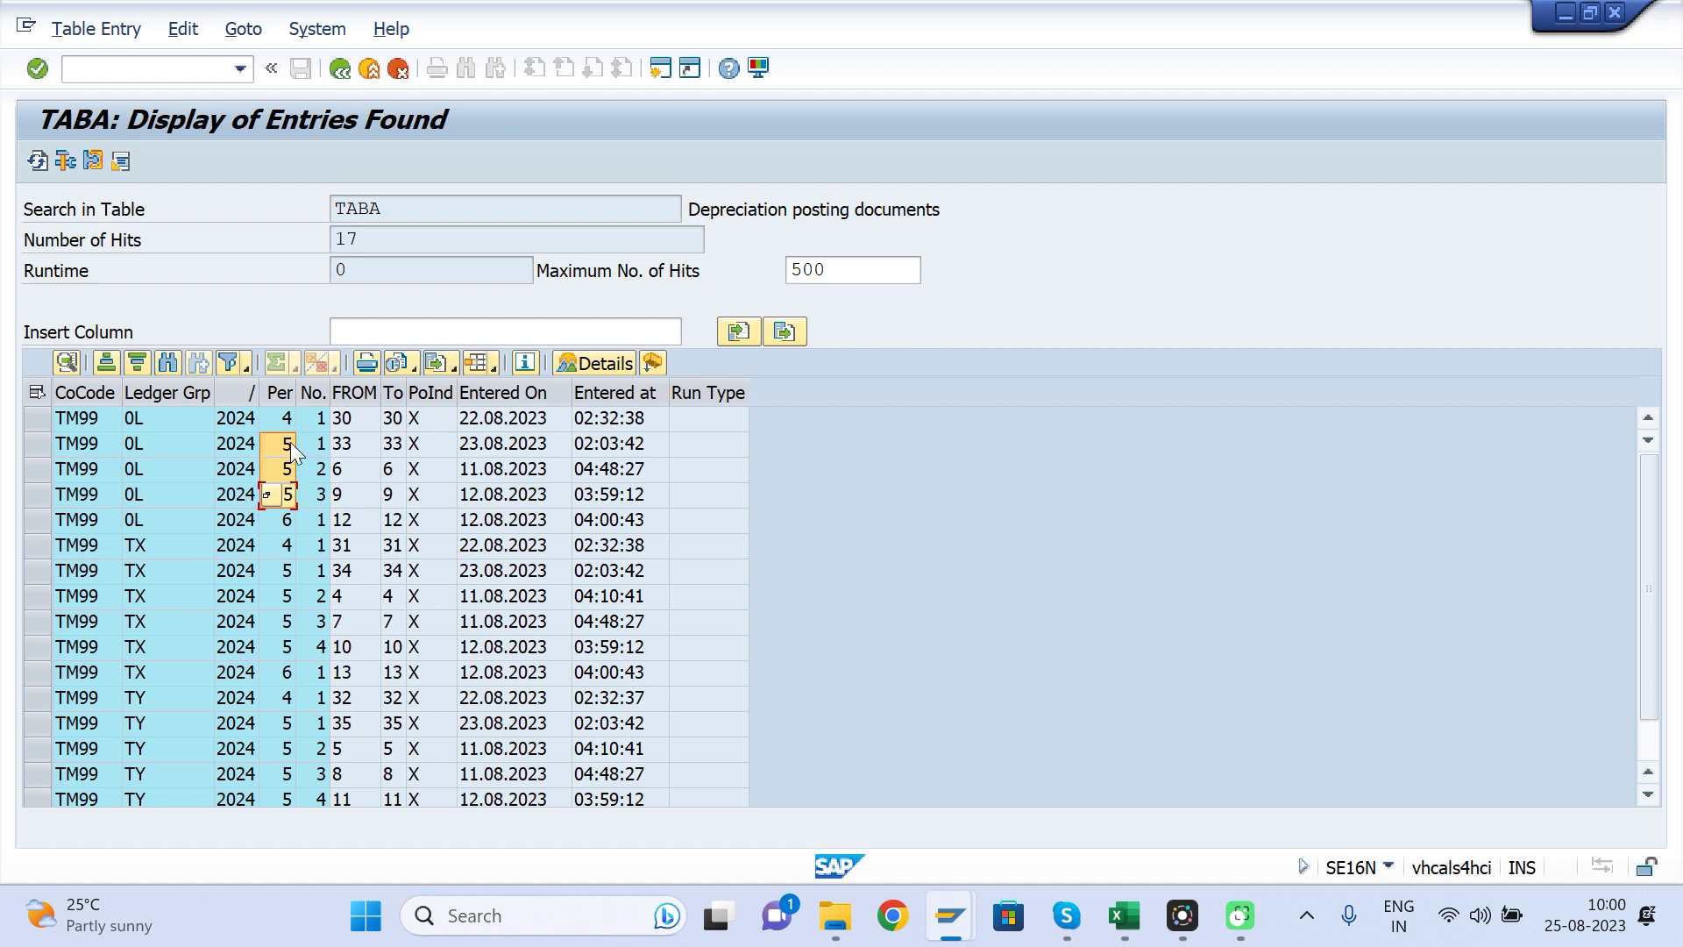
left_click(318, 449)
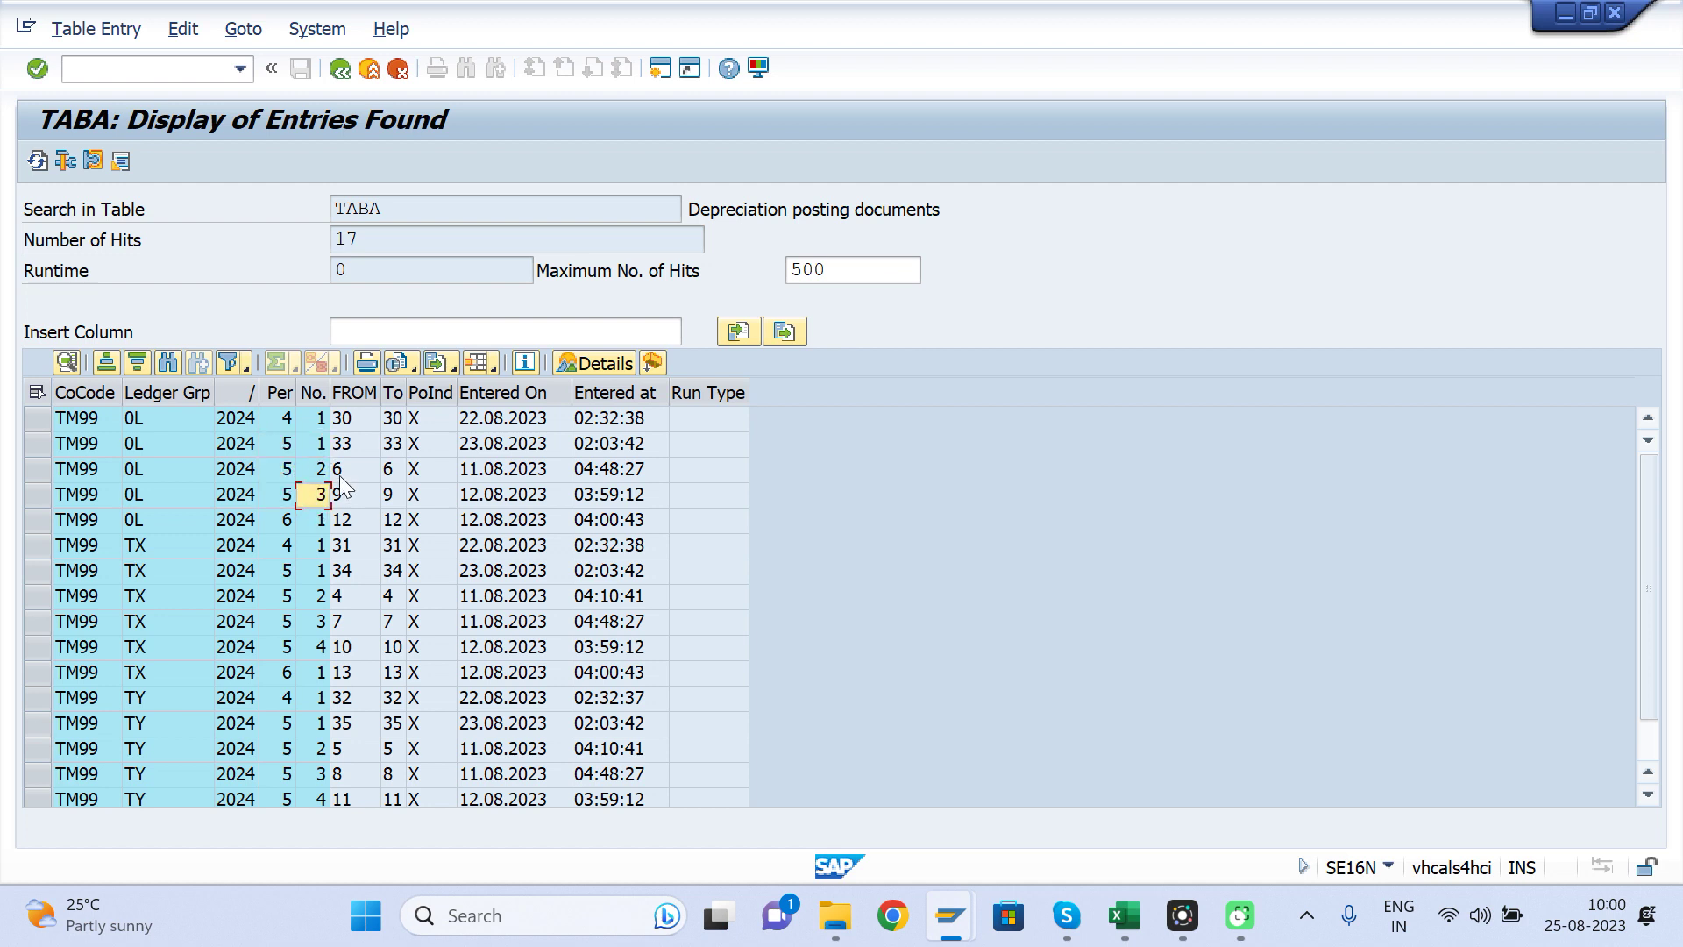
View the possible values and descriptions of the document posted indicator, and close the list without choosing one.
left_click(433, 467)
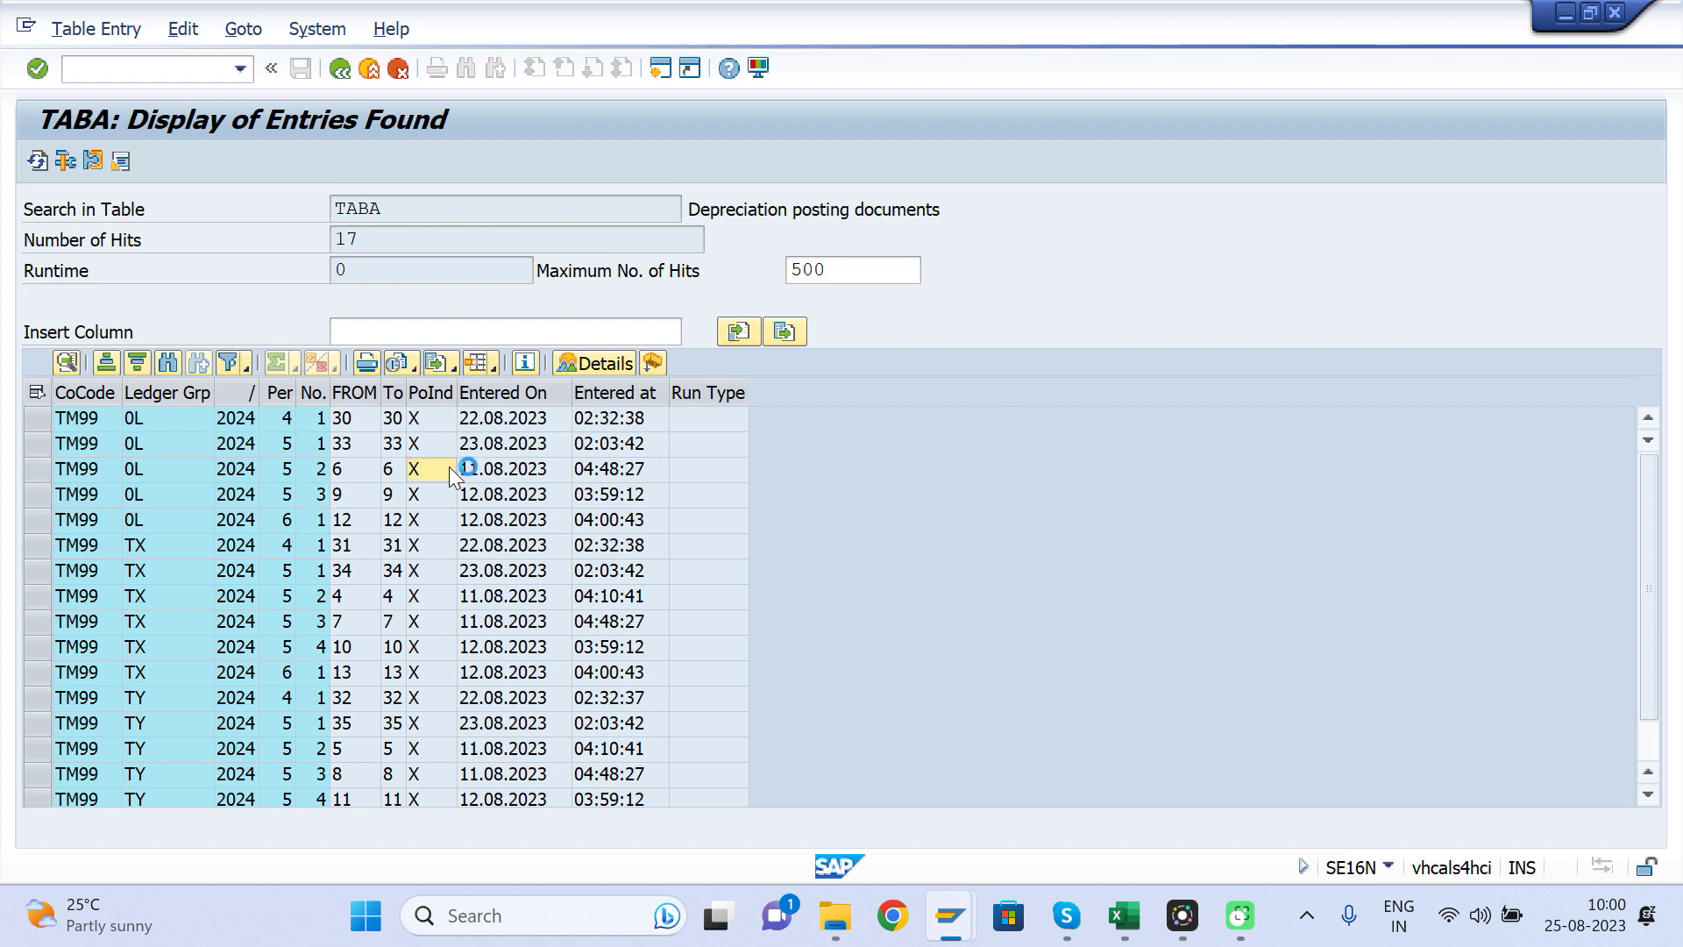
key("F4")
left_click(236, 500)
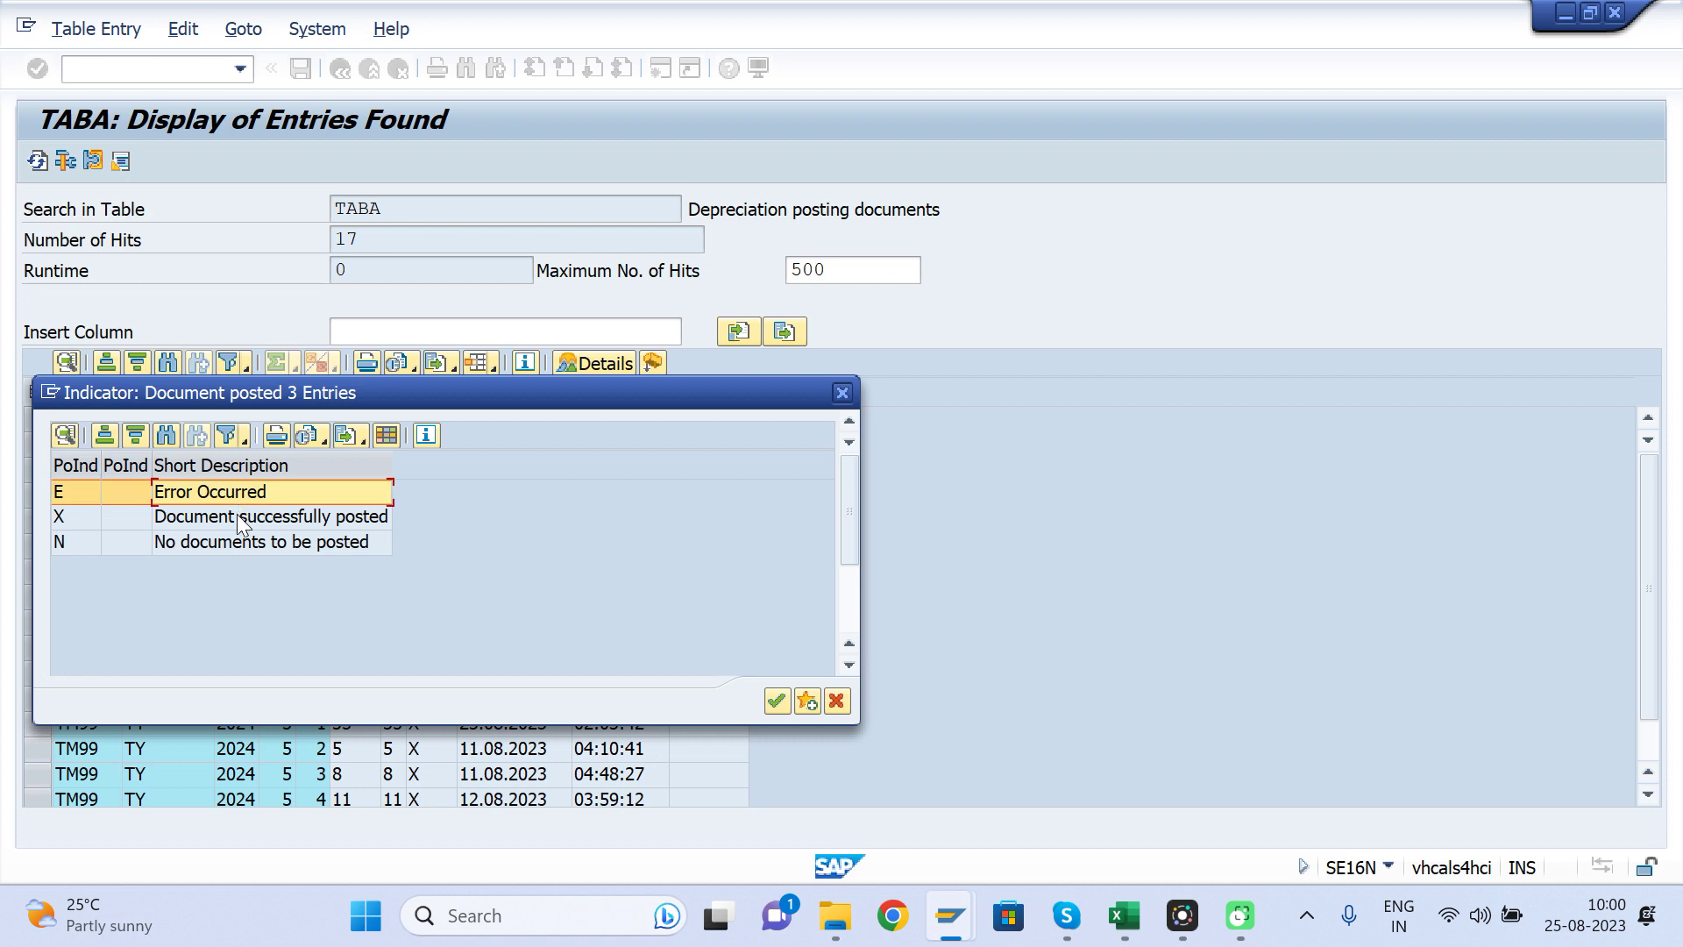
left_click(239, 519)
left_click(204, 534)
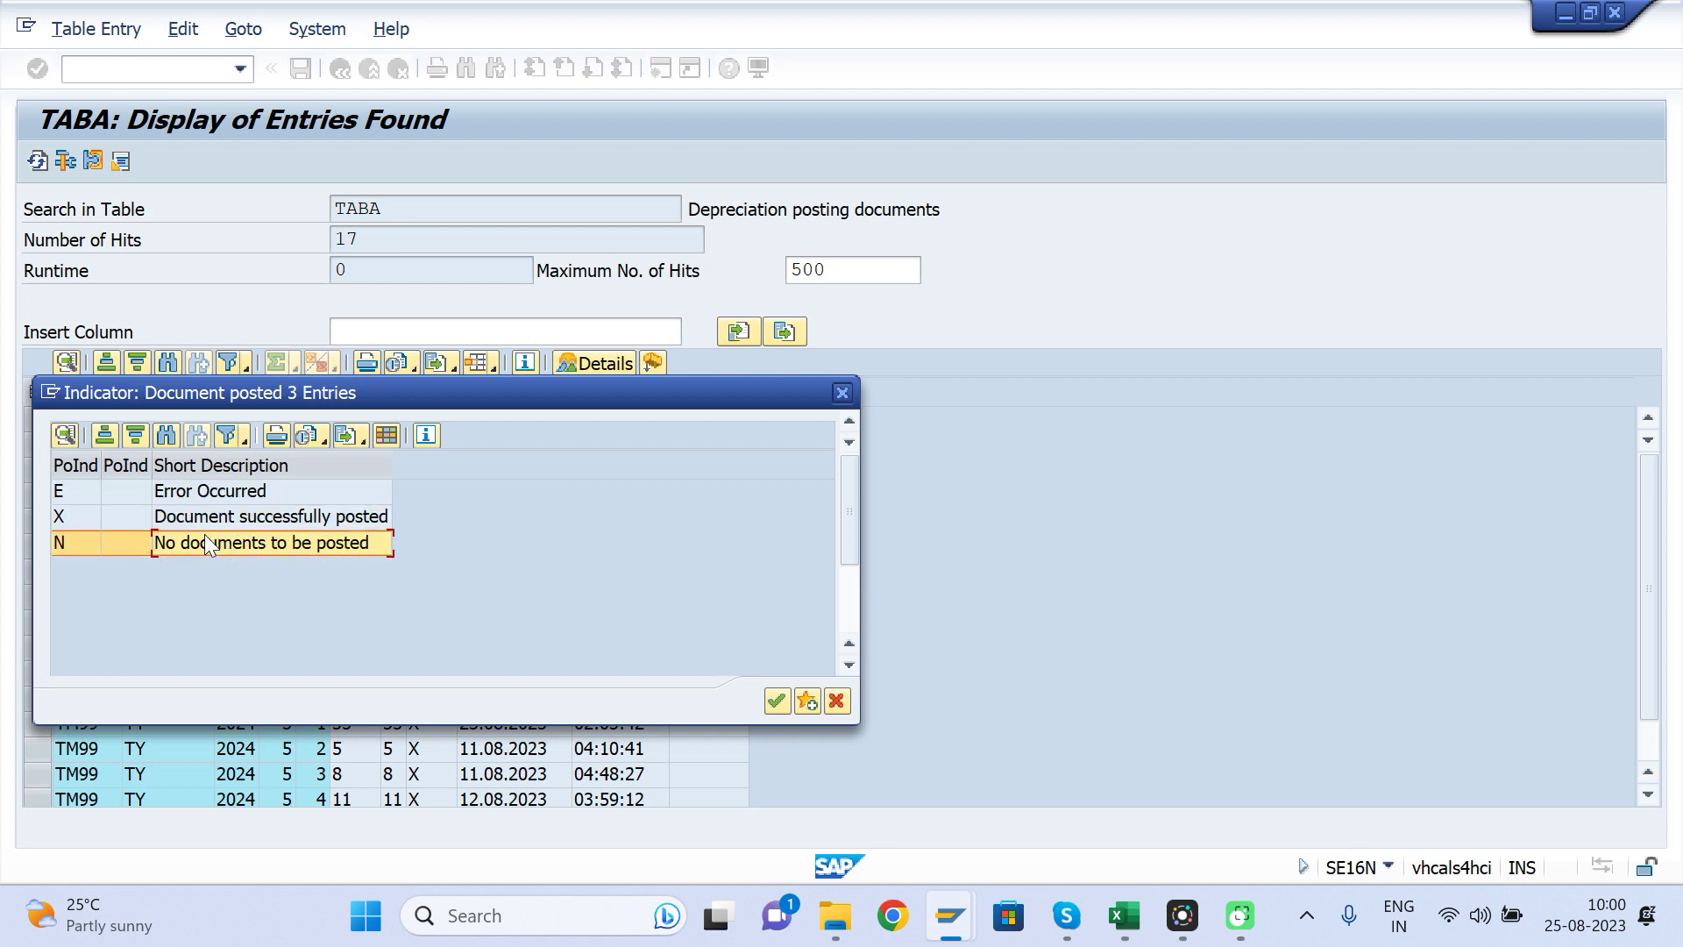
left_click(840, 395)
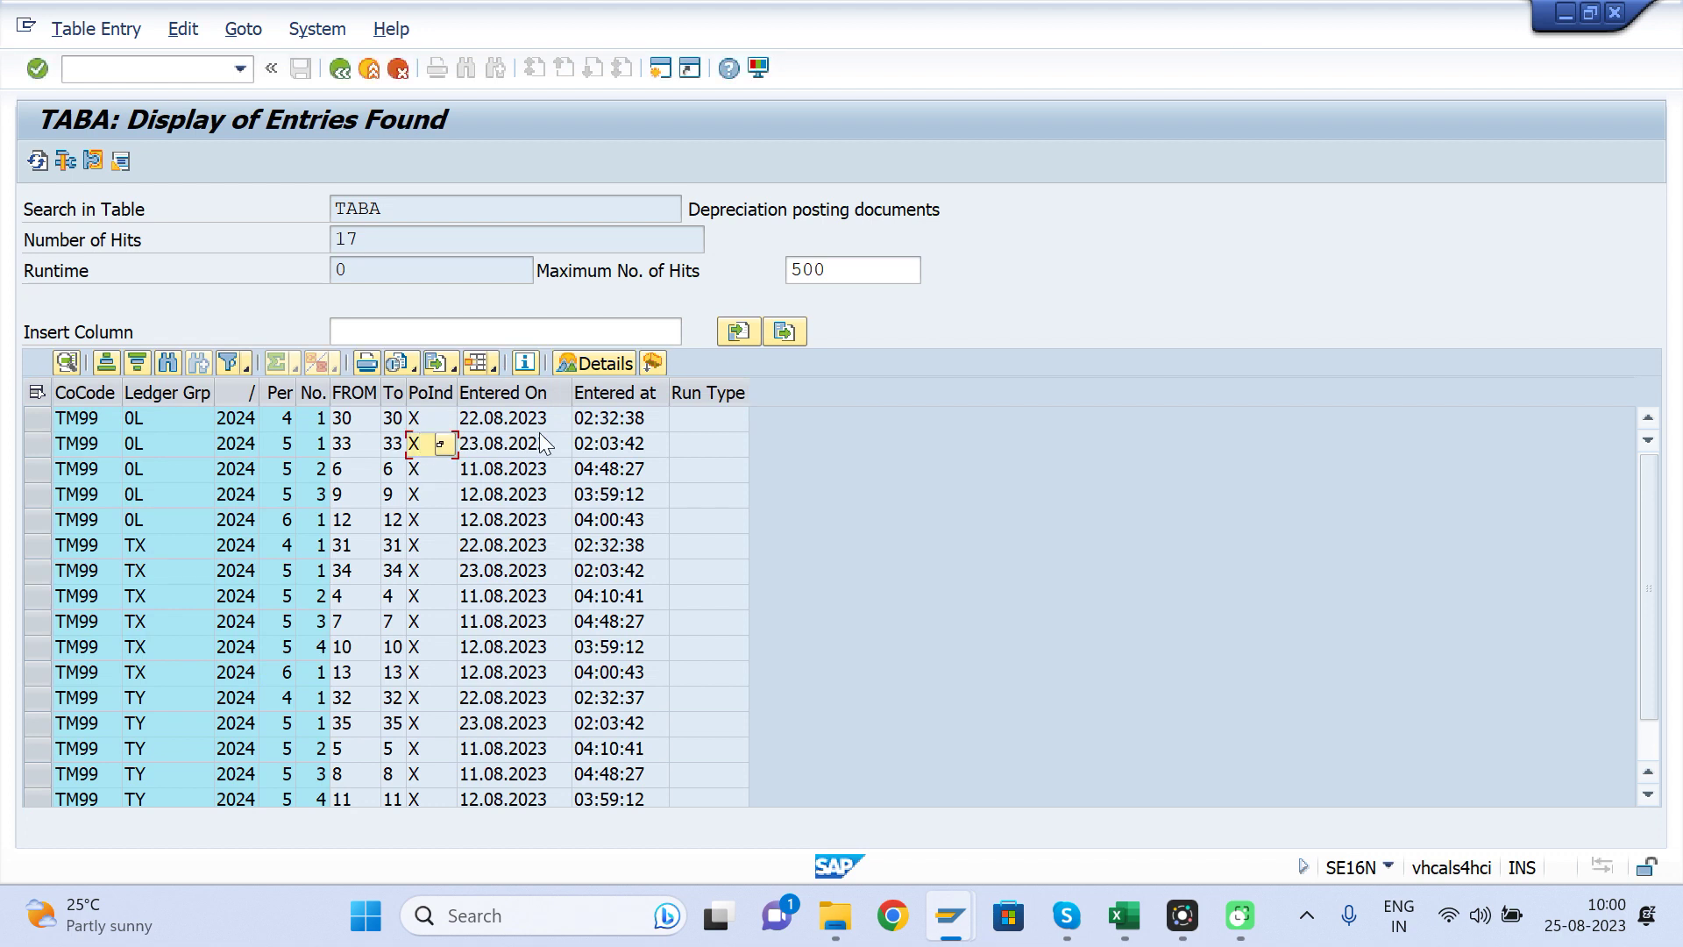
Check the entry date and time in the second 0L row, view the possible run type values, and close the list without choosing one.
left_click(538, 436)
left_click(602, 447)
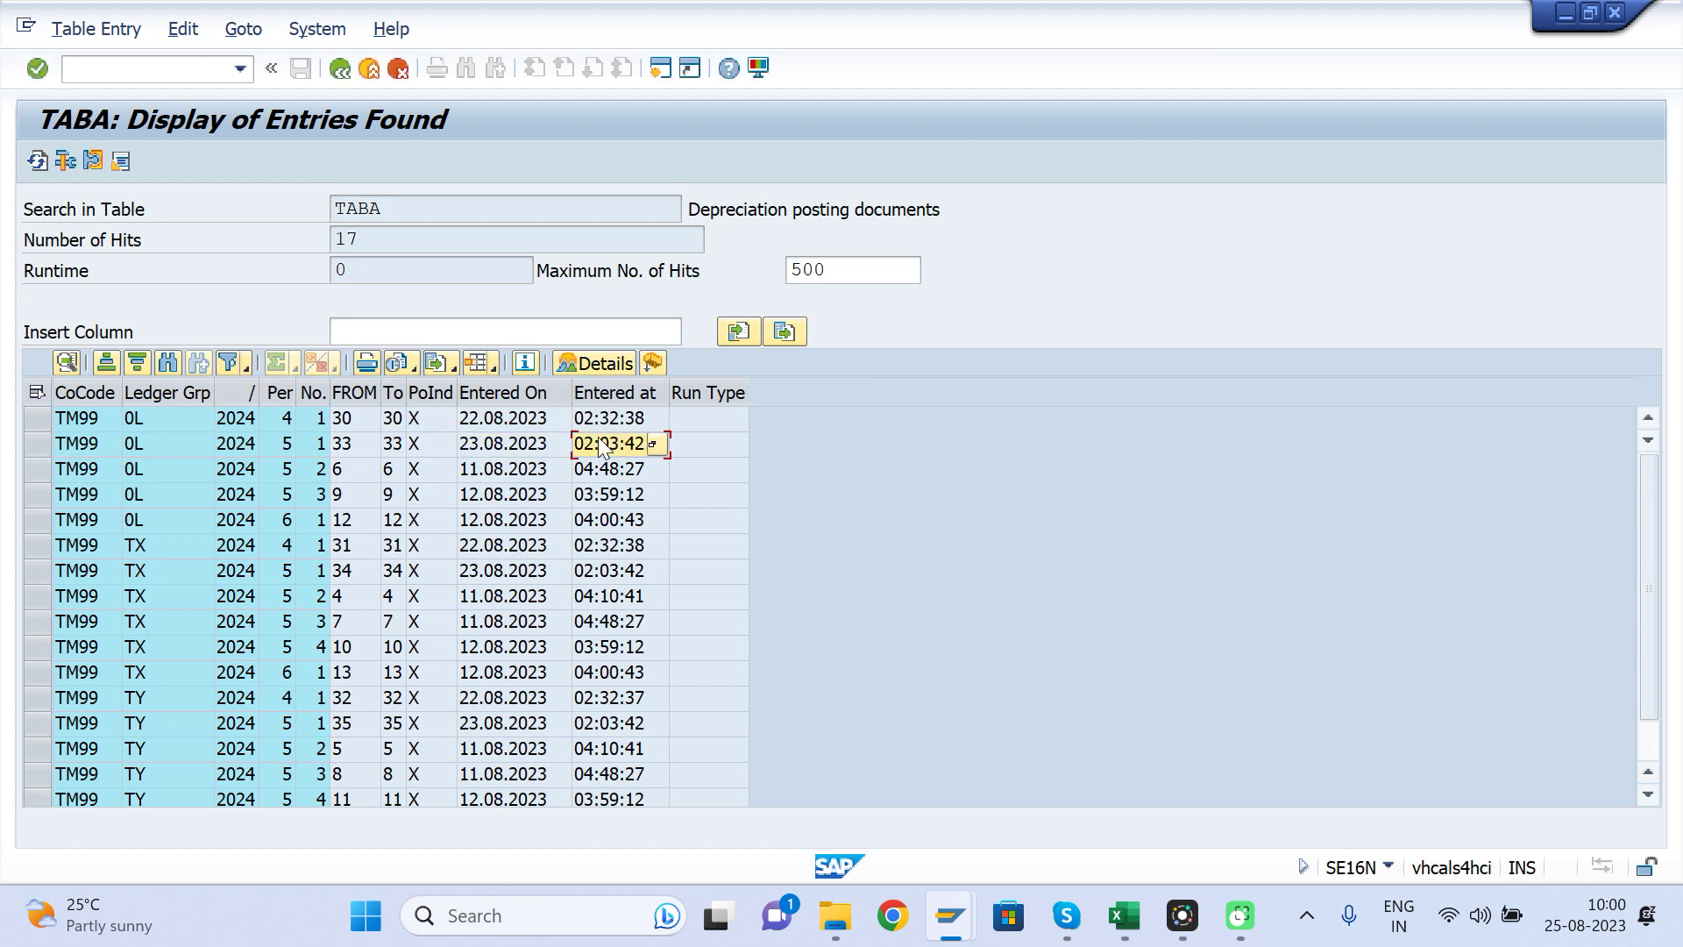
left_click(730, 446)
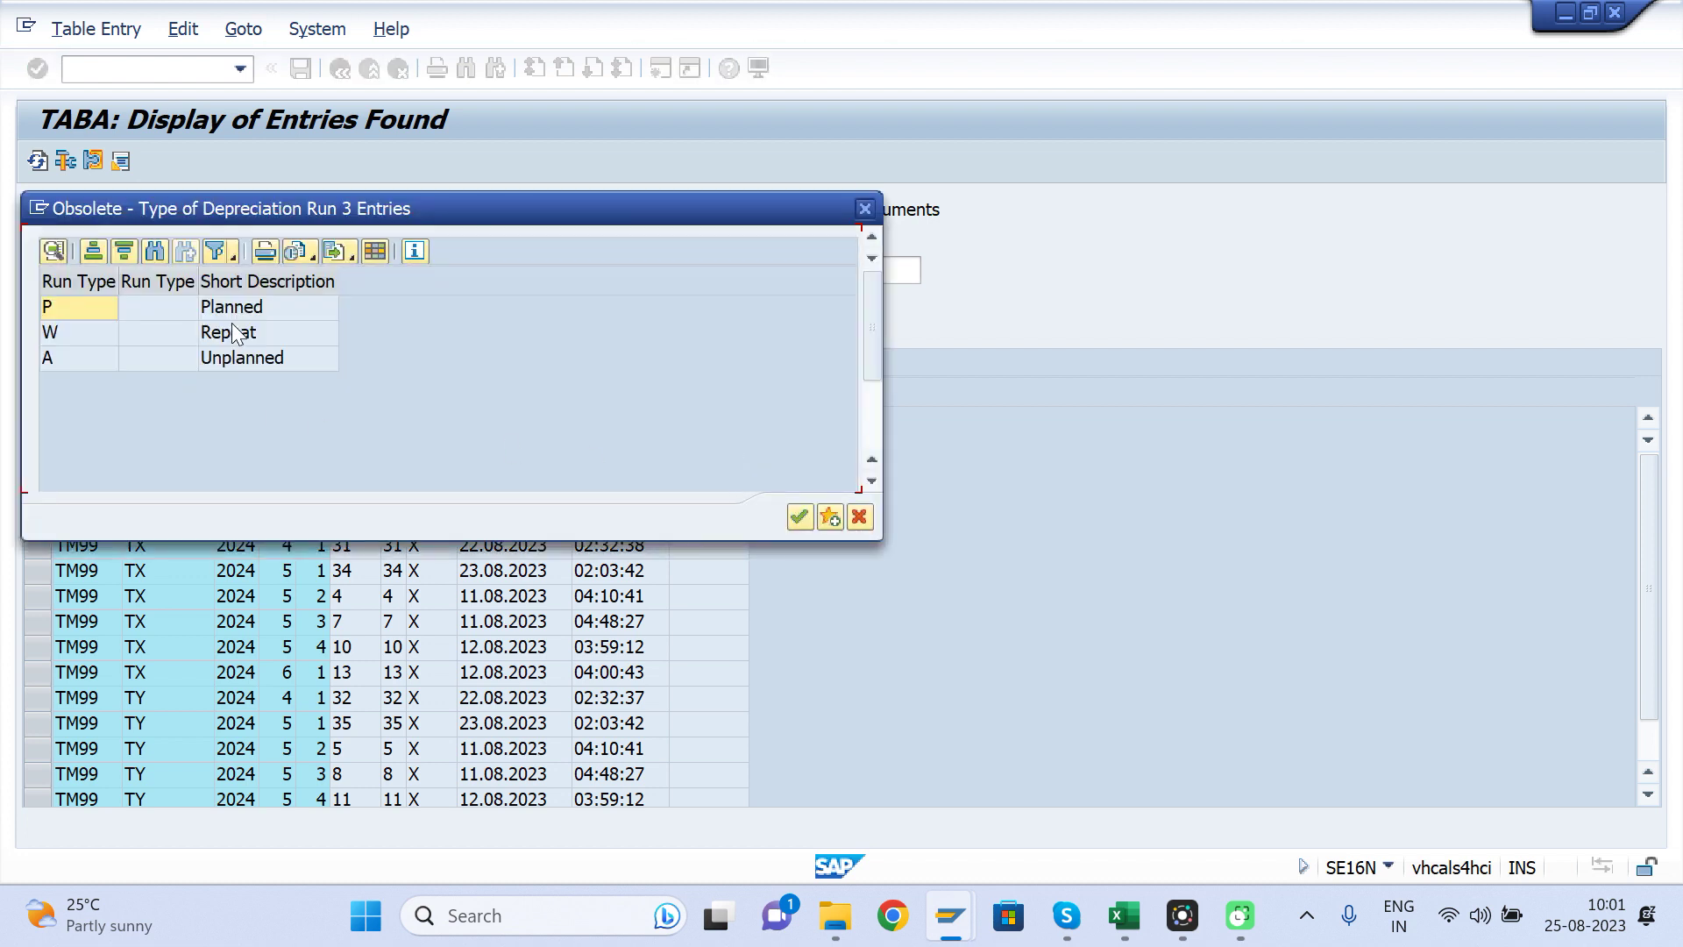
left_click(234, 349)
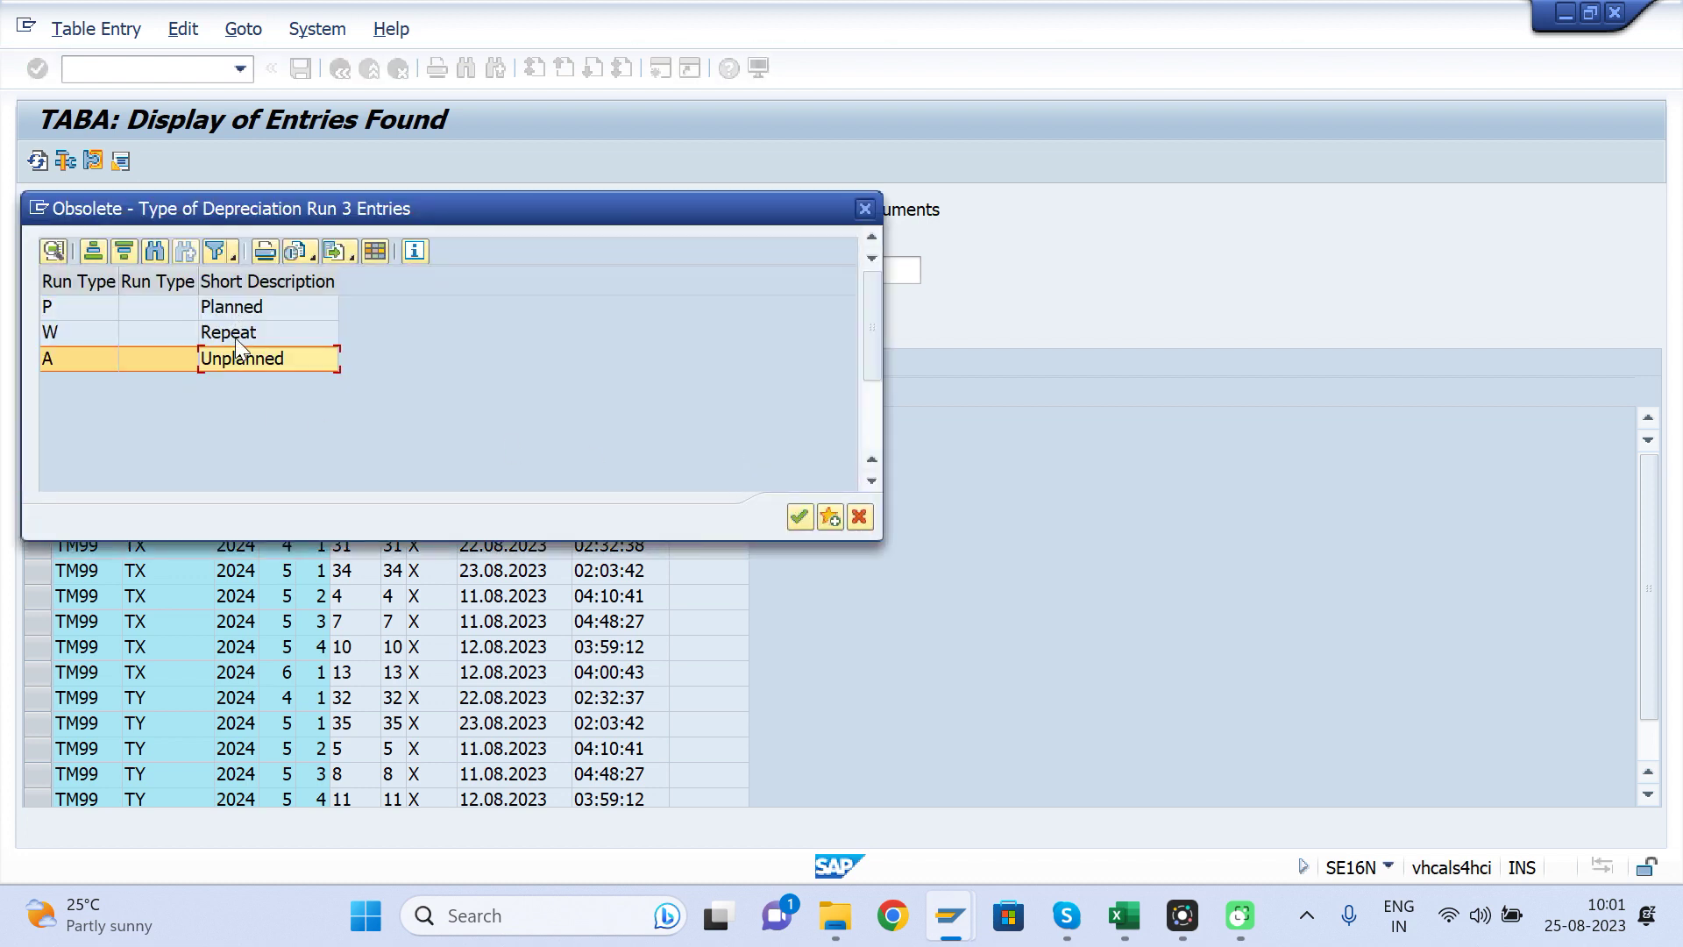
left_click(235, 339)
left_click(223, 360)
left_click(868, 212)
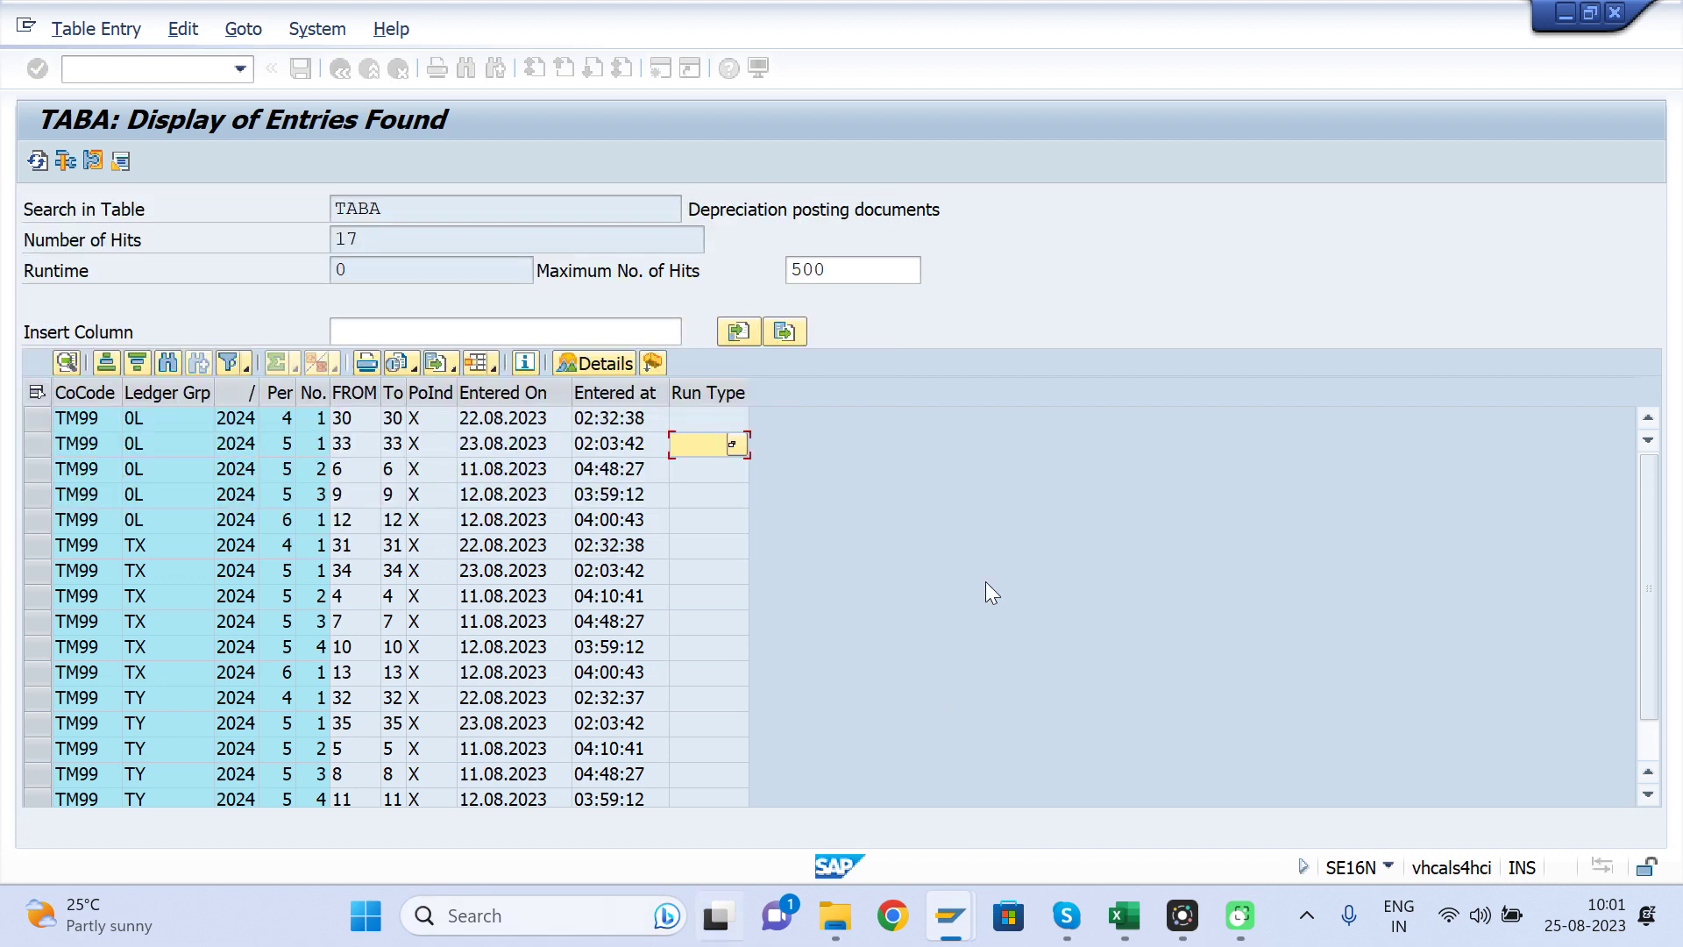
Check the name of the displayed table and view the Depreciation Posting Run selection for company code TM99.
left_click_drag(430, 202, 245, 214)
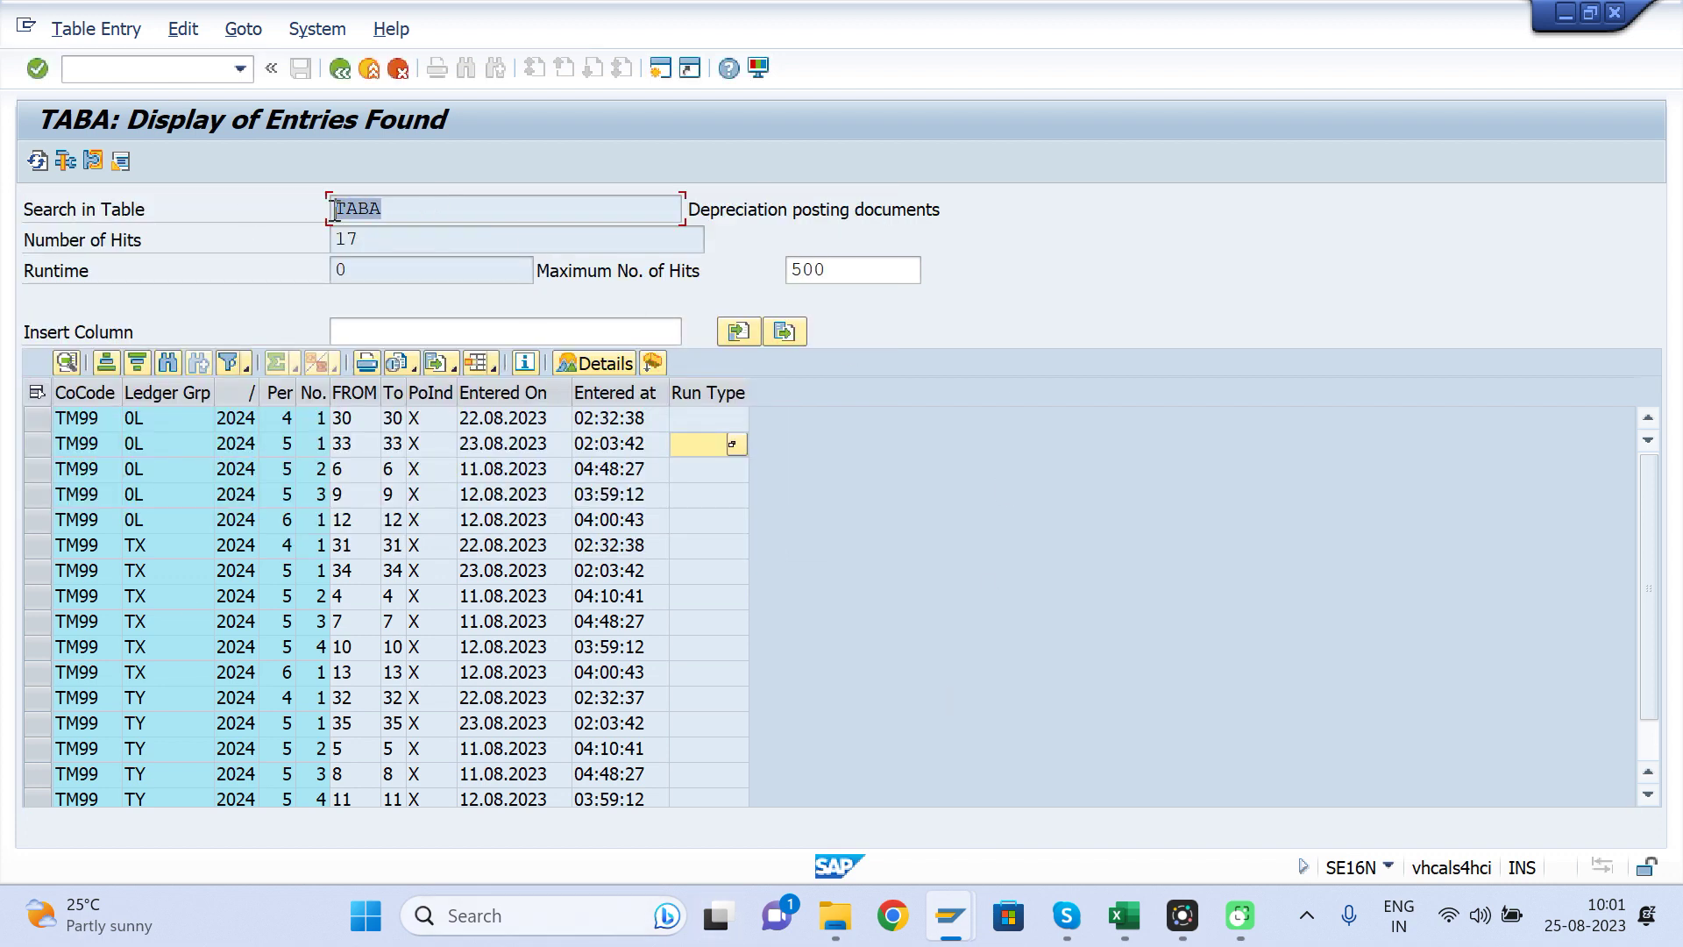
left_click(396, 209)
key("F3")
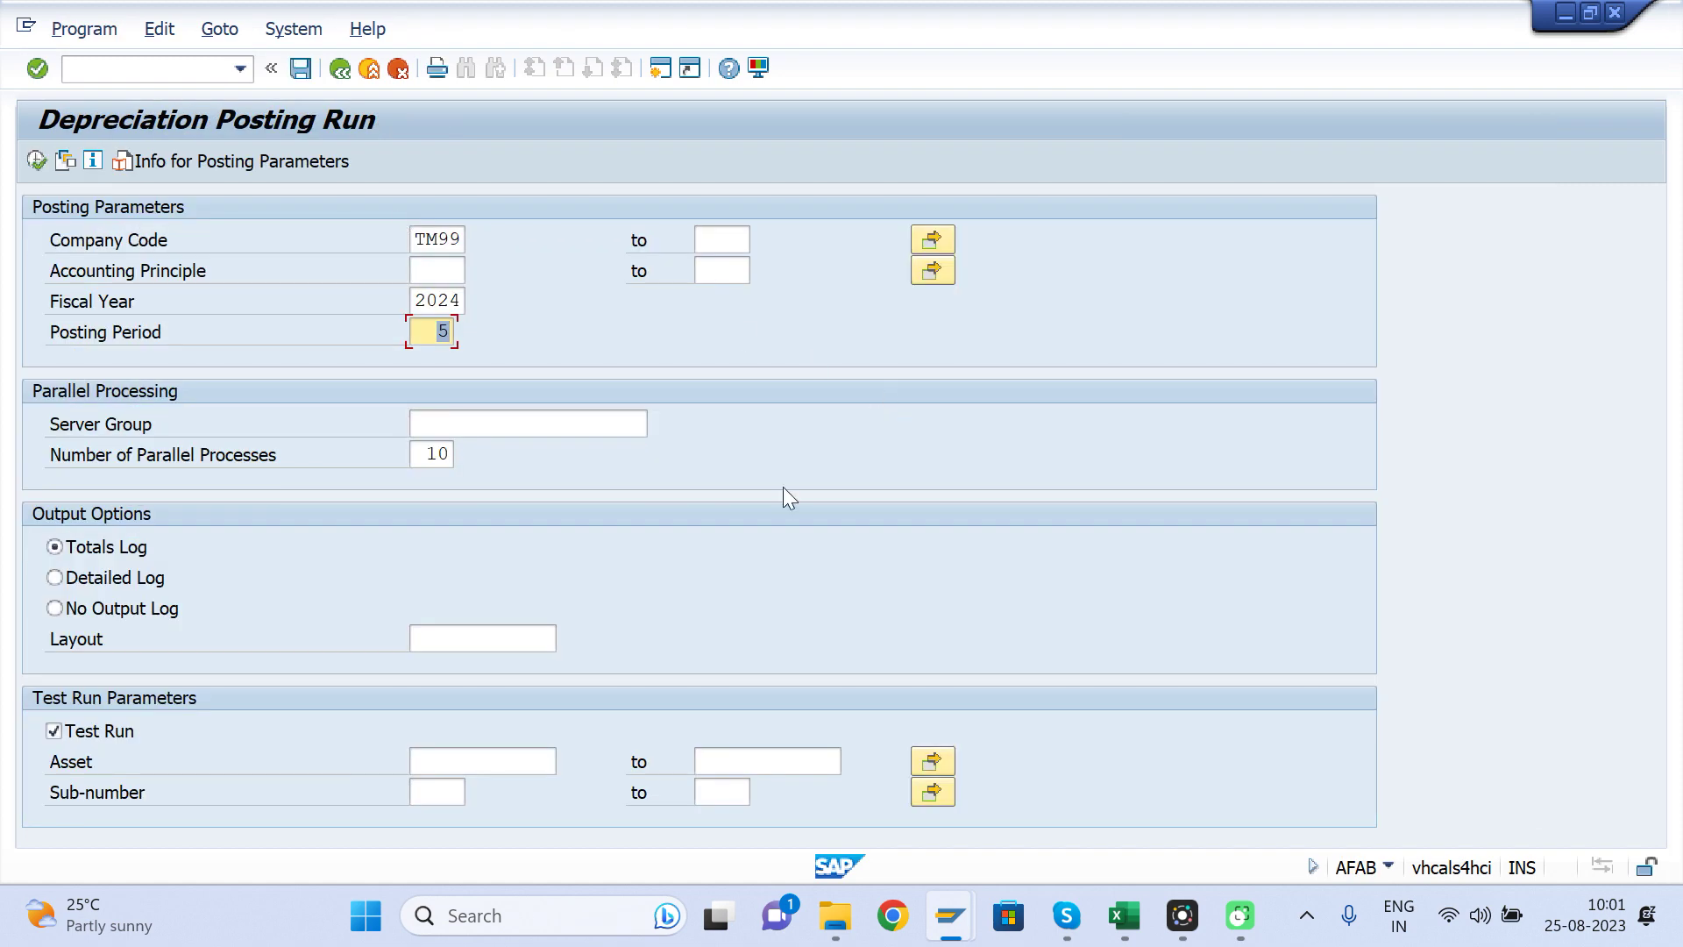
Switch to the Excel table list and examine the rows for ANLA, ANLB and ANLZ.
key("alt+Tab")
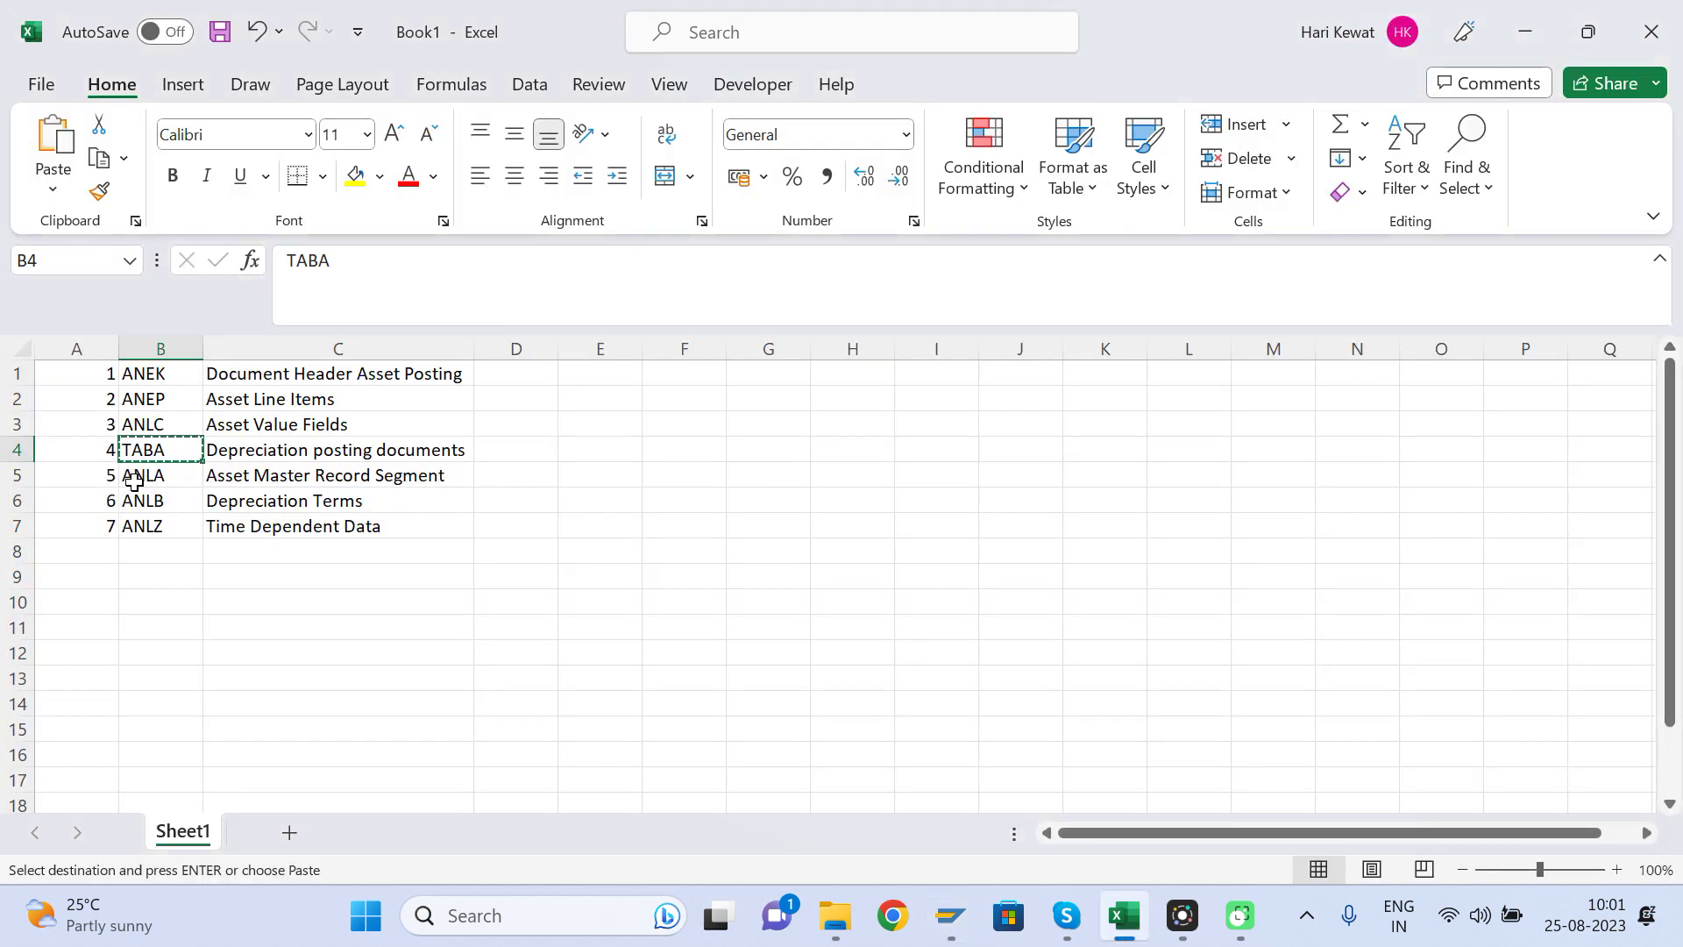
left_click(133, 480)
key("shift+Right")
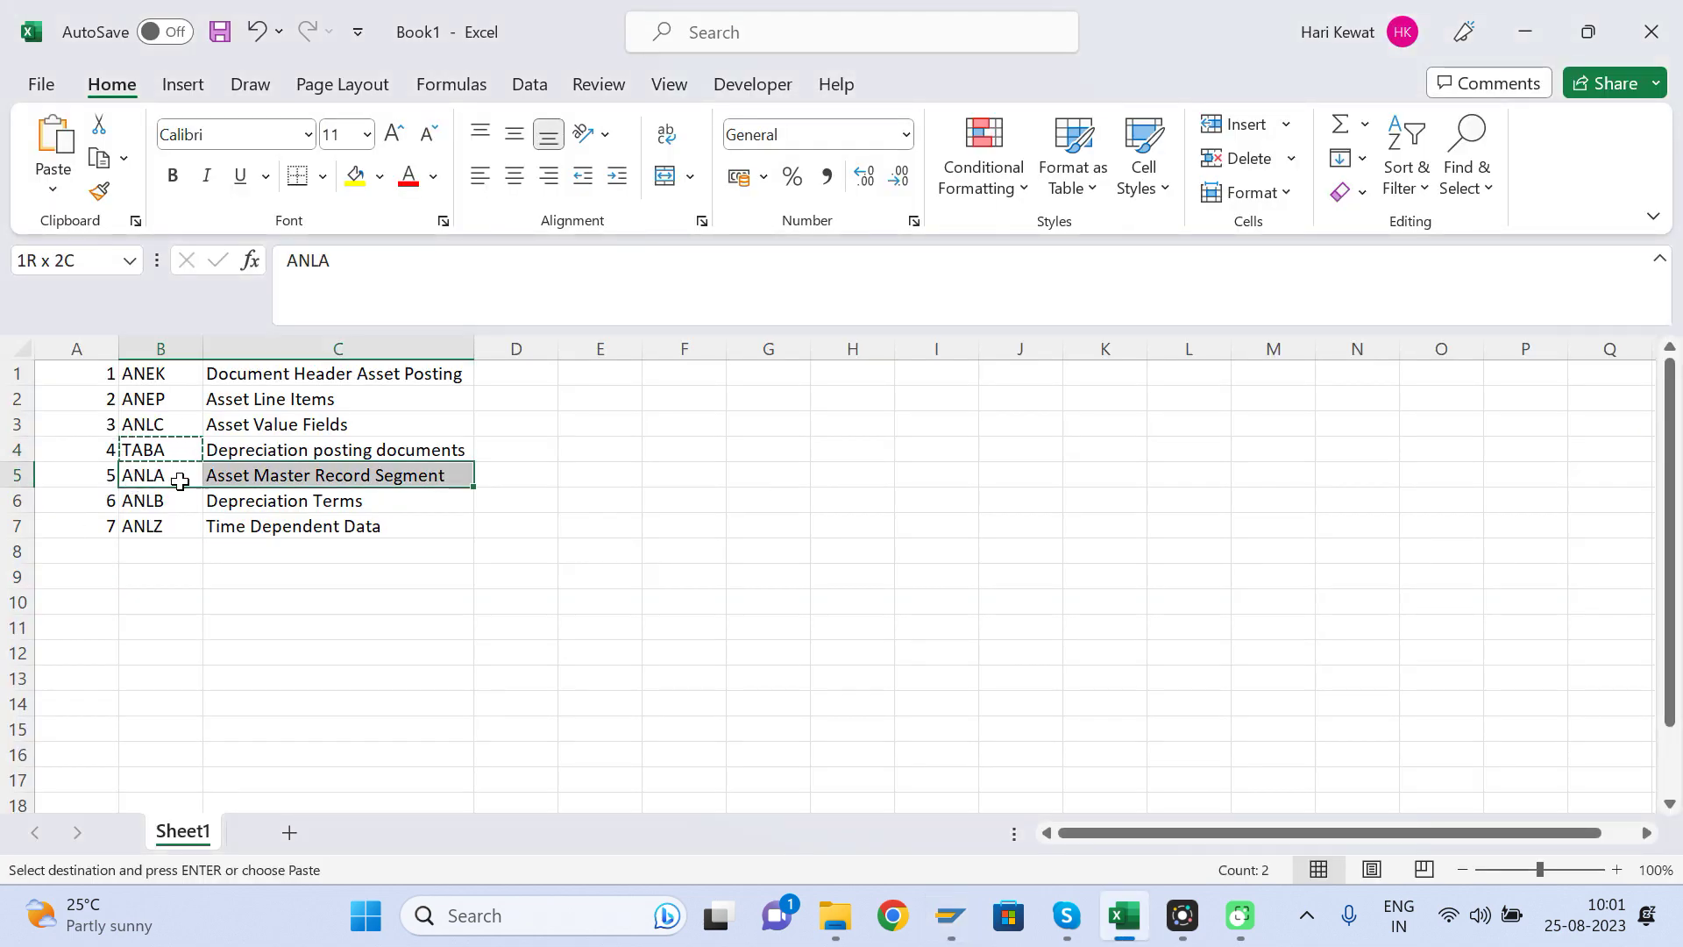
key("shift+Down")
key("shift+Down")
key("Escape")
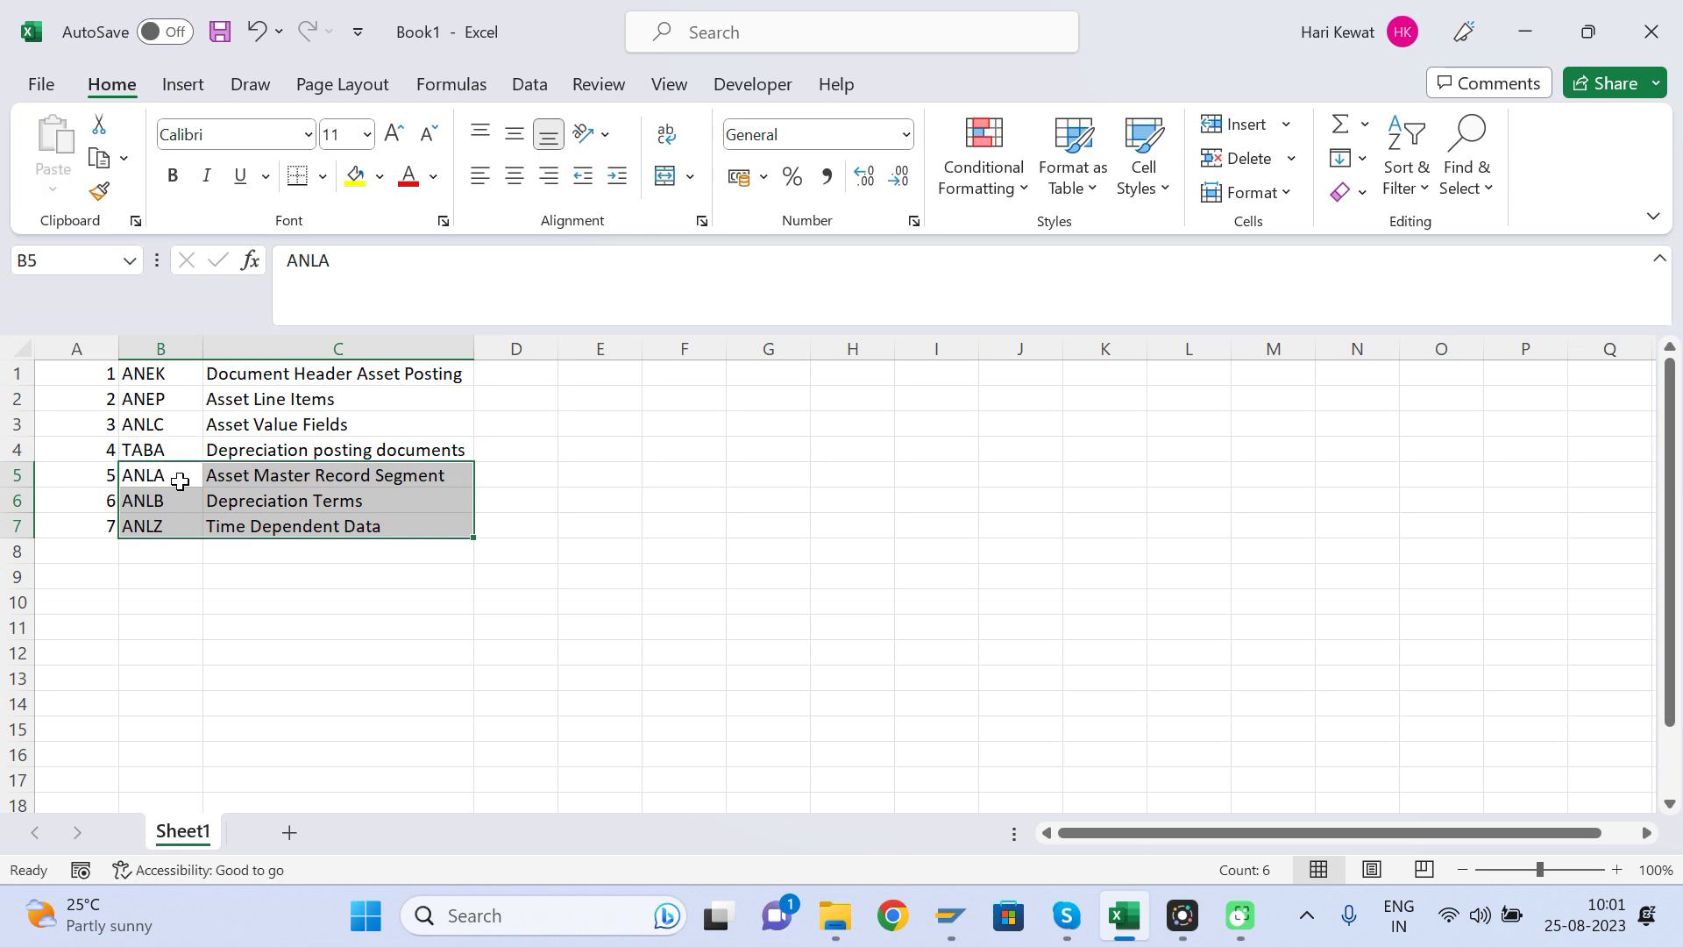
key("Up")
key("Down")
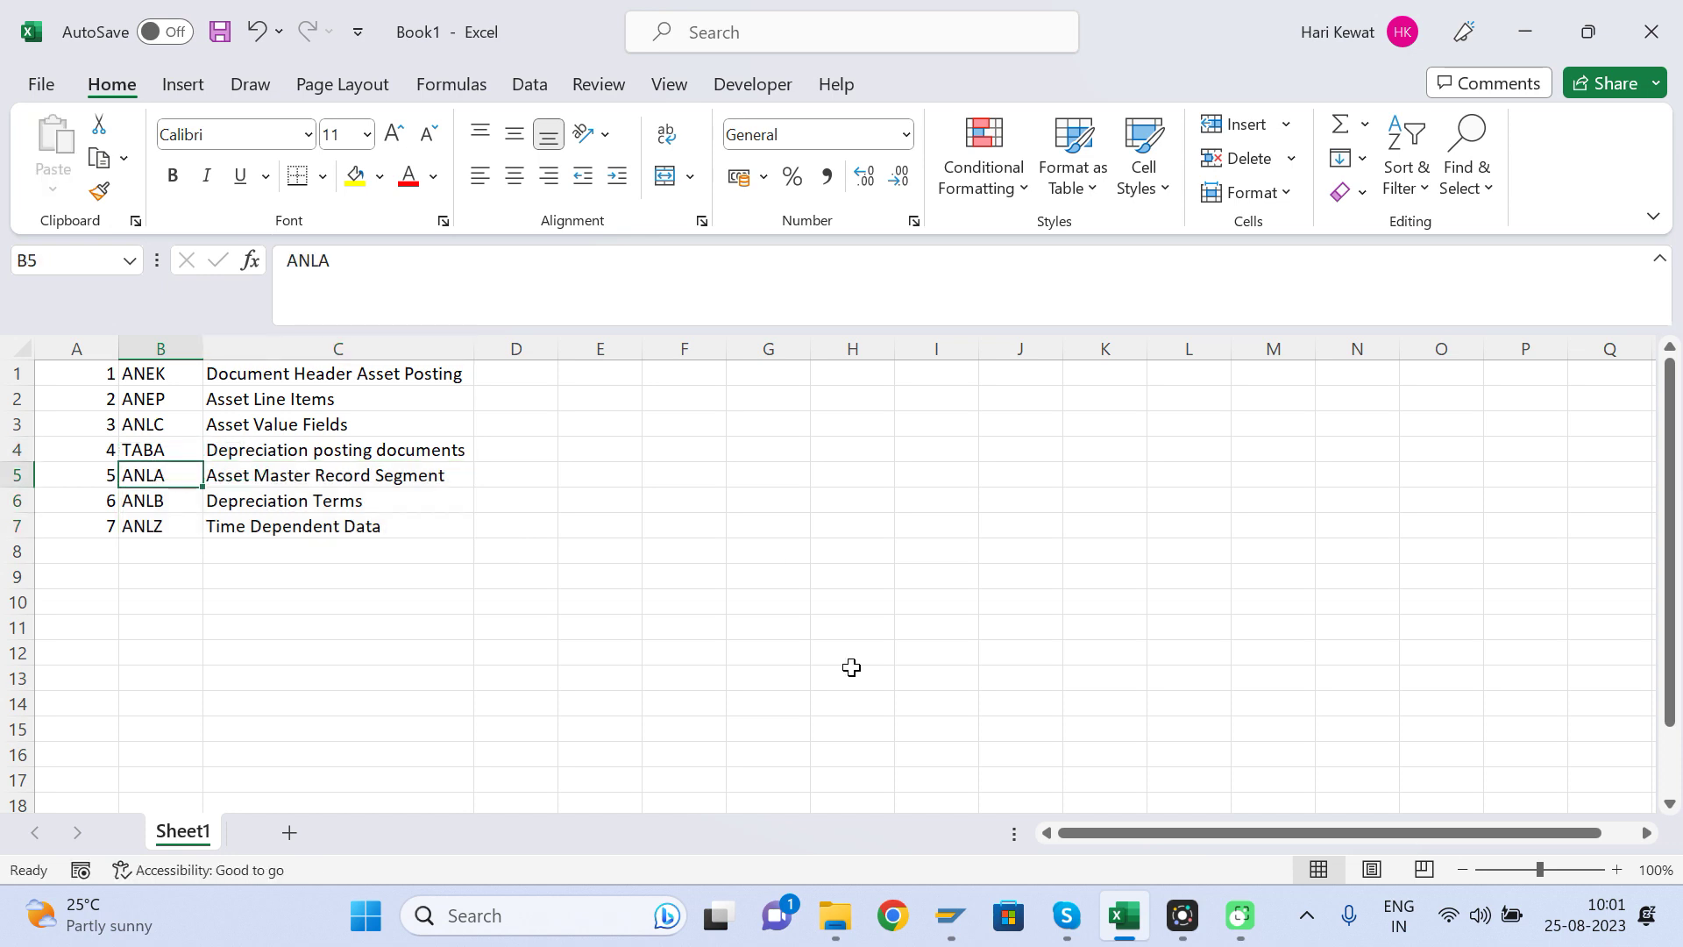
Switch to the SAP Easy Access session and display the master record of asset 100001 in company code TM99 with transaction AS03.
mouse_move(947, 938)
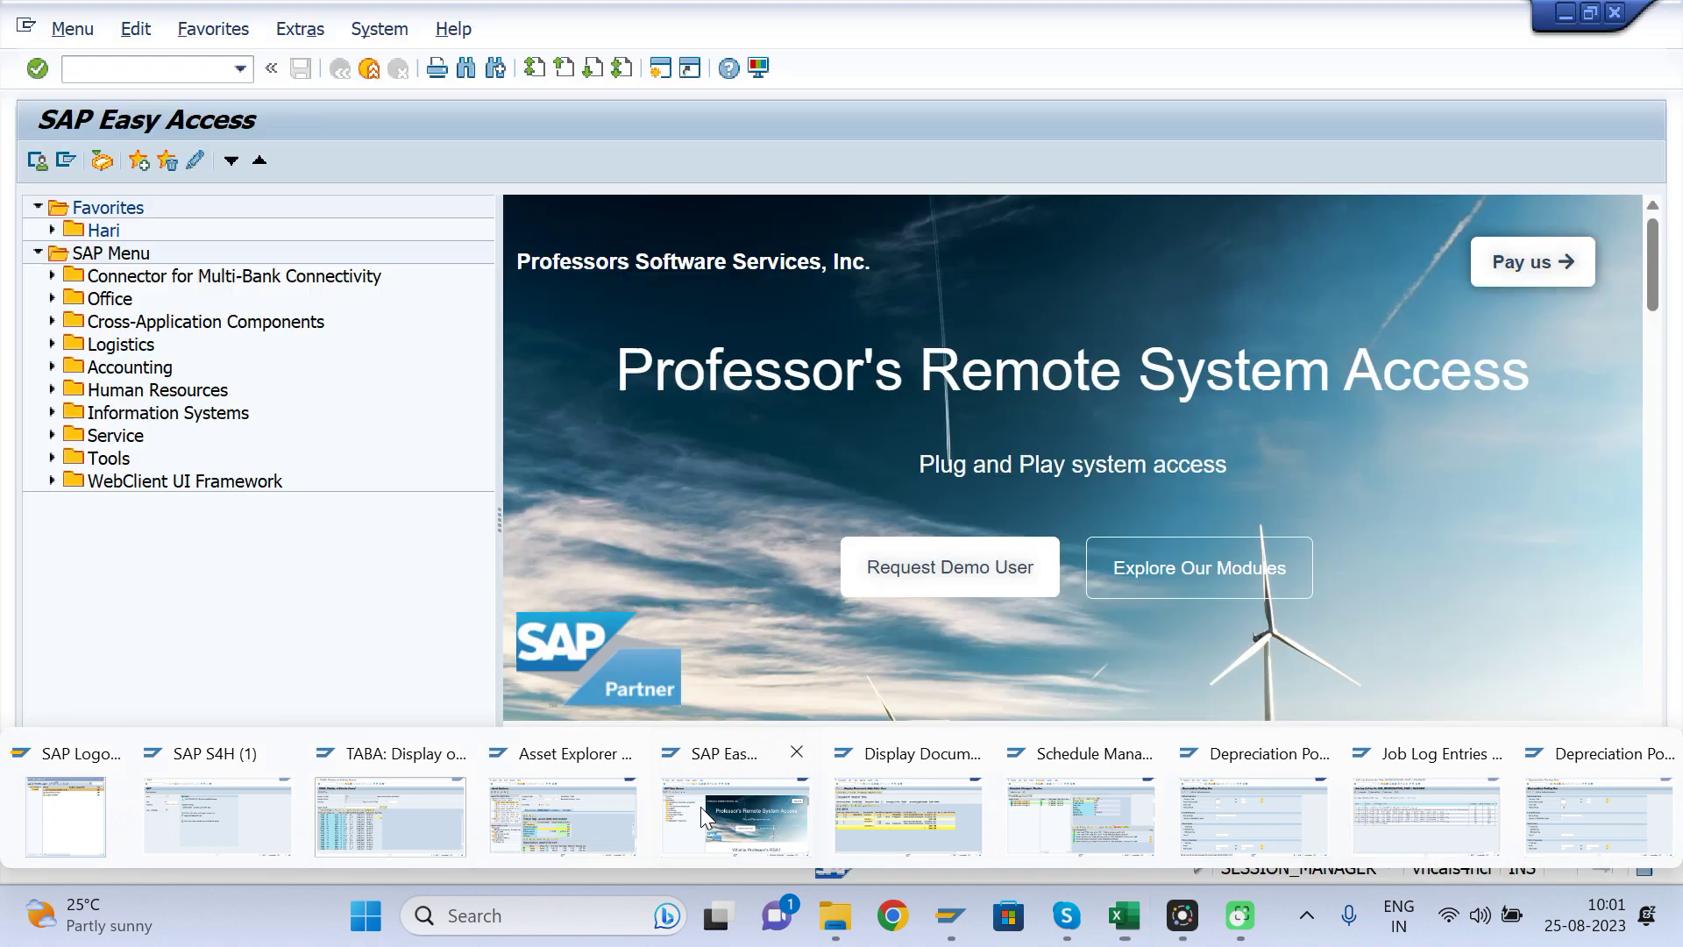
left_click(701, 807)
type("as03")
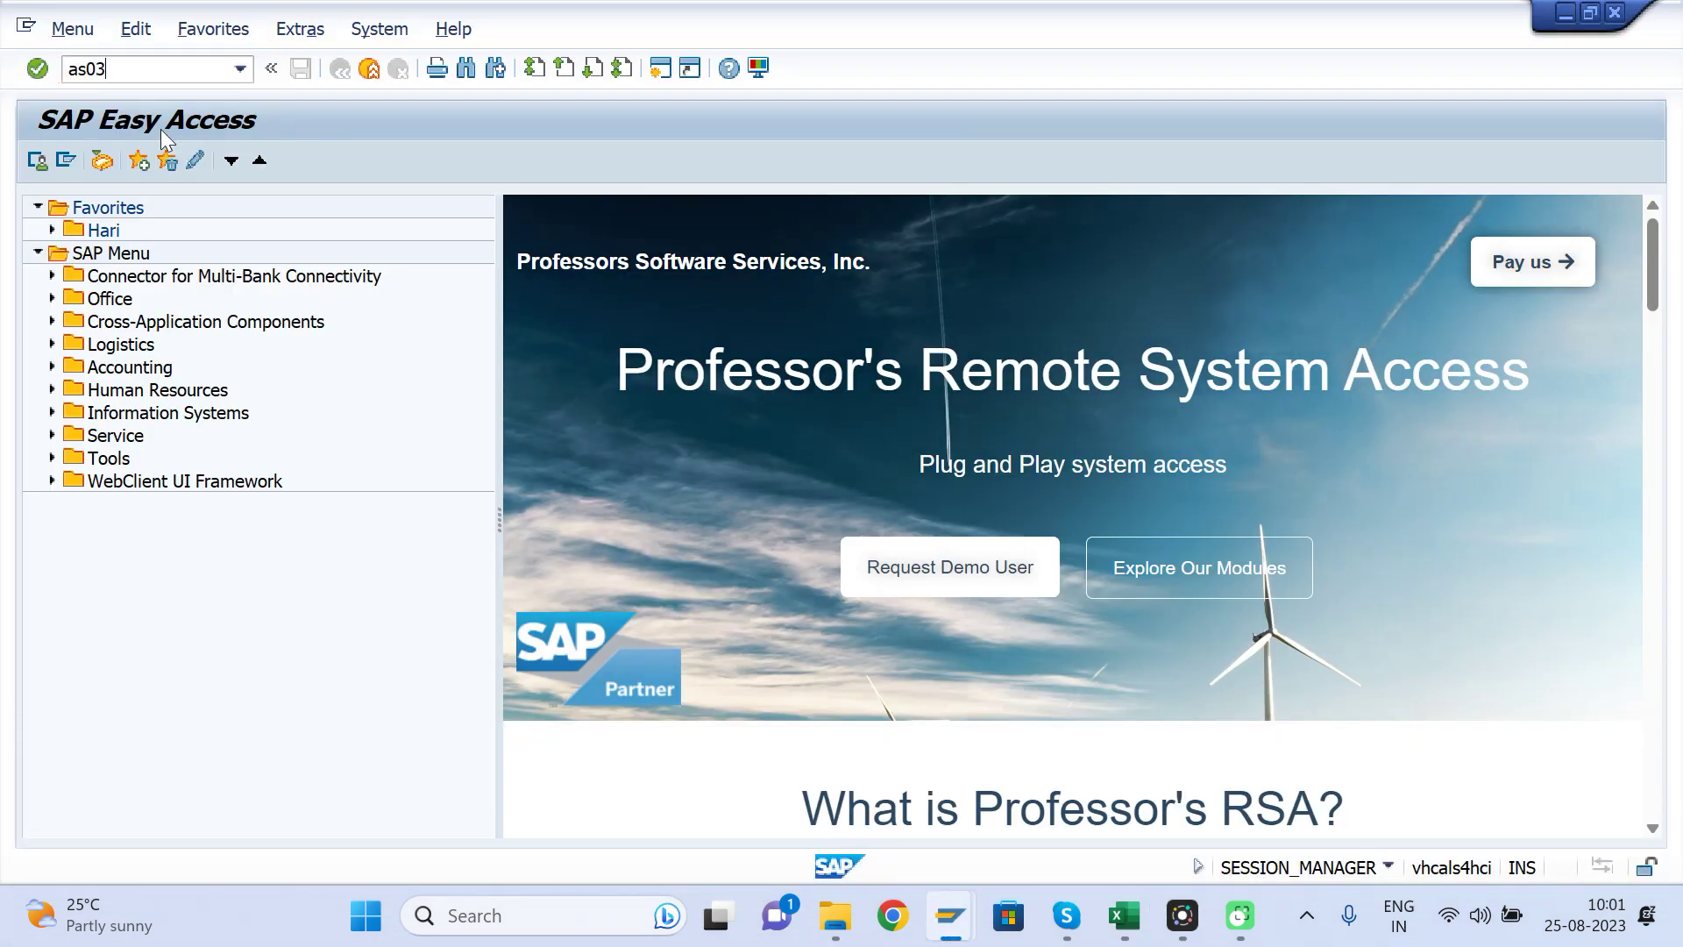
key("Return")
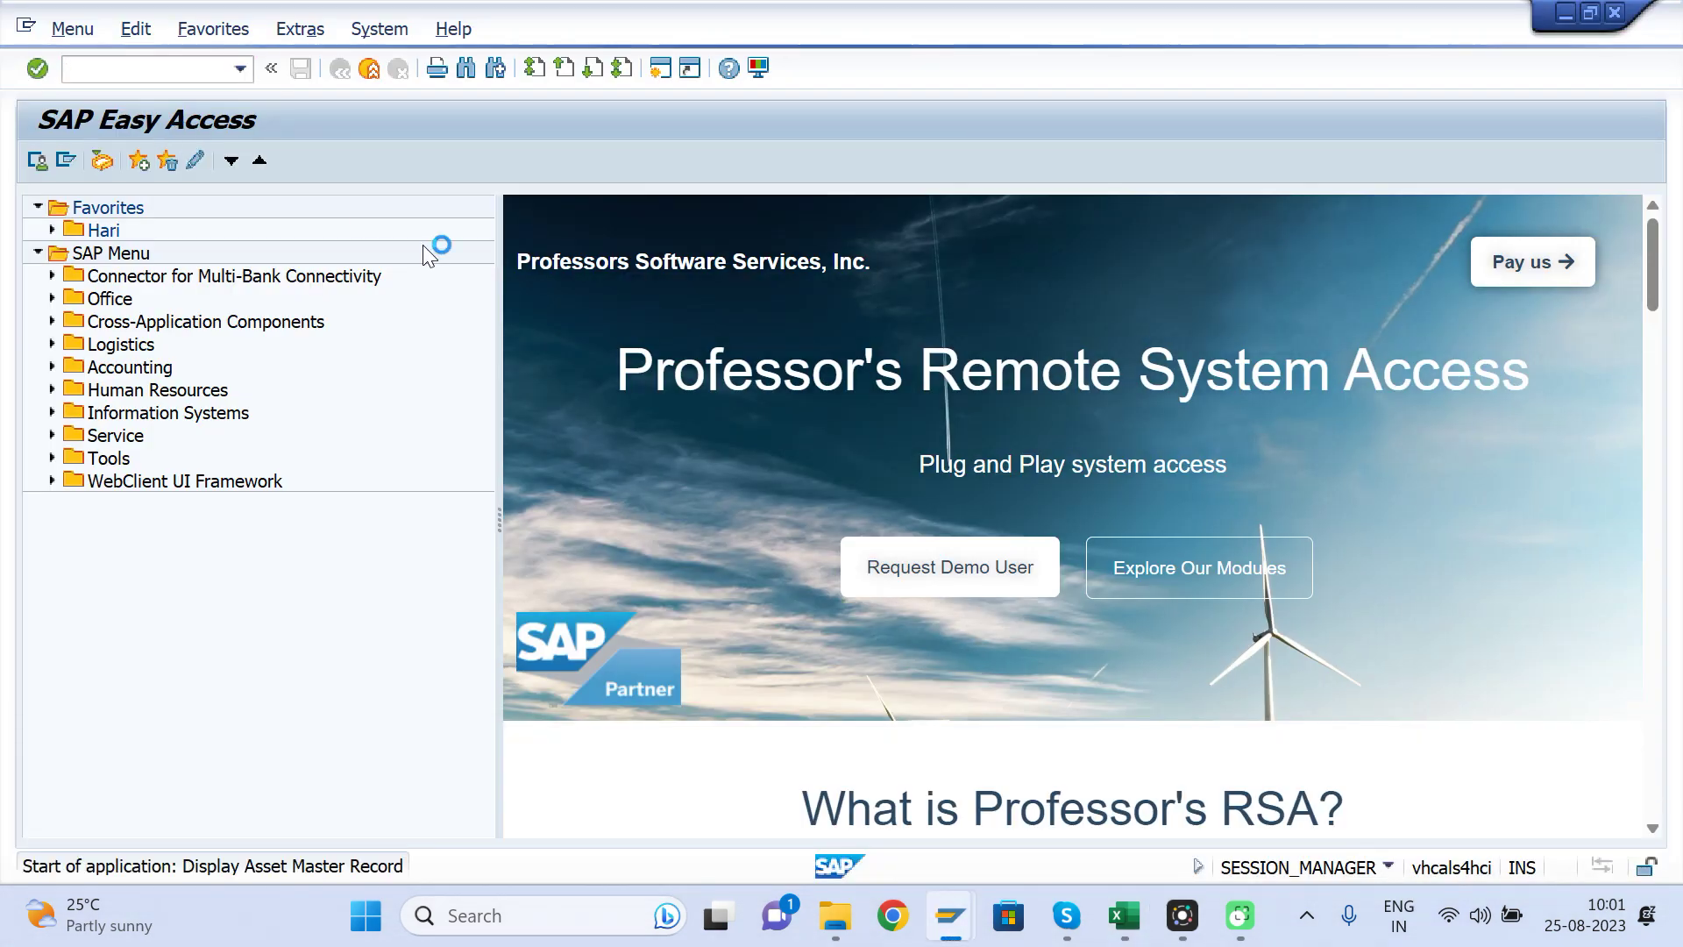
key("Return")
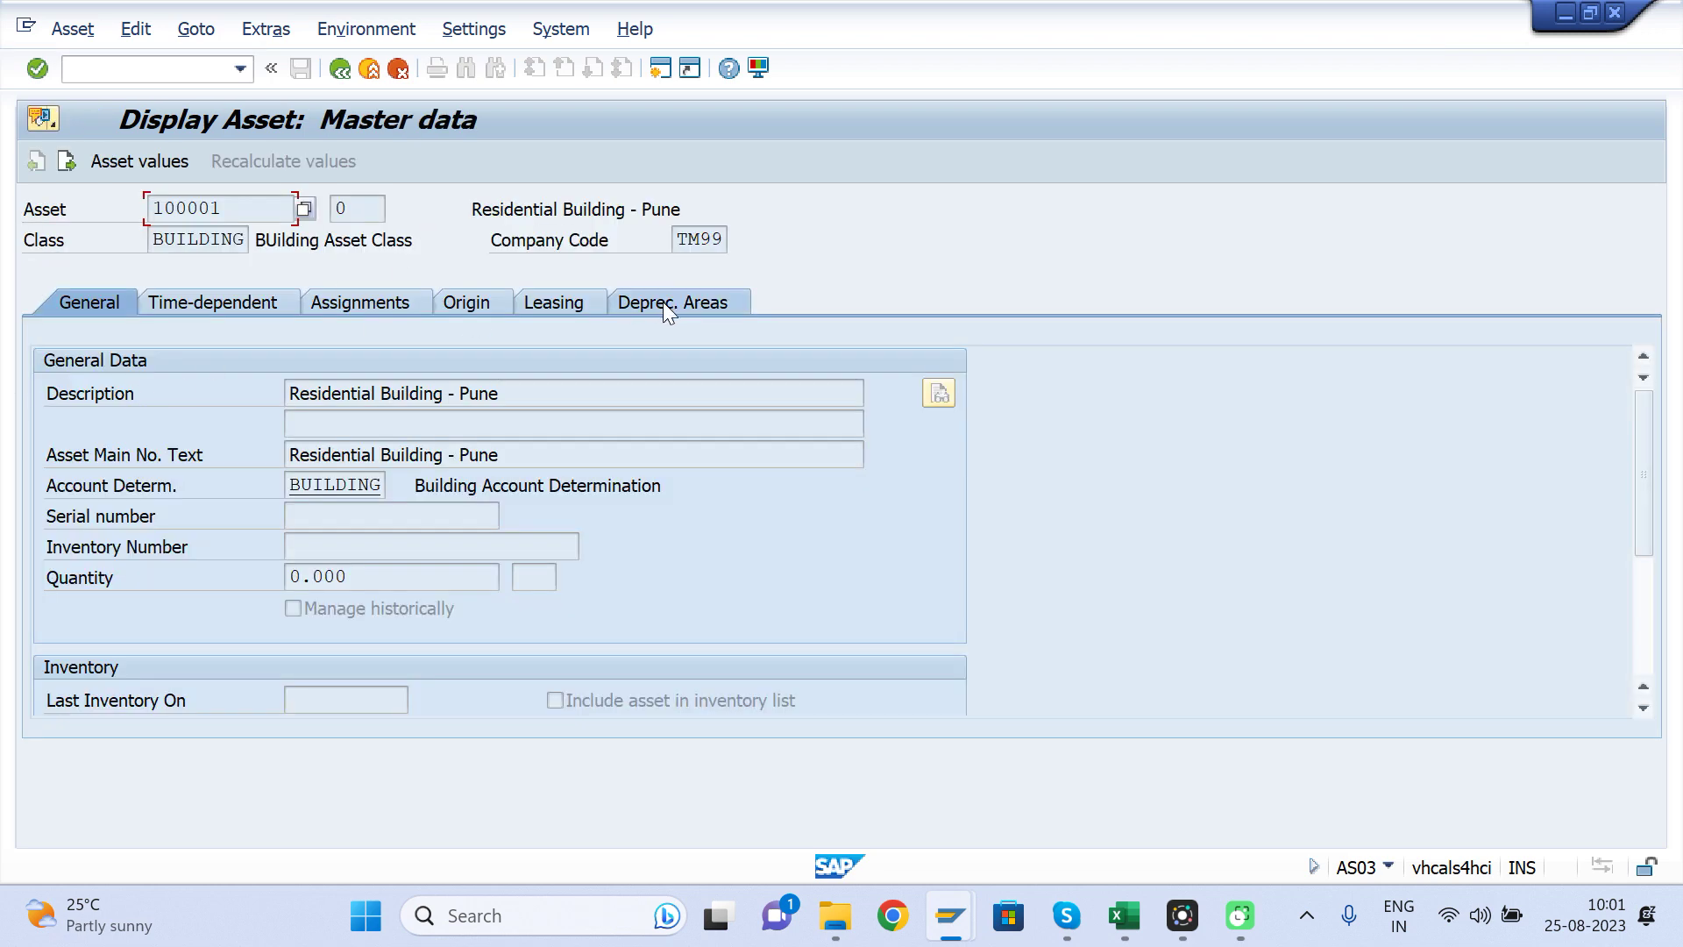
View the depreciation areas and time-dependent data of asset 100001, and compare the master record with the ANLA row in Excel.
left_click(662, 301)
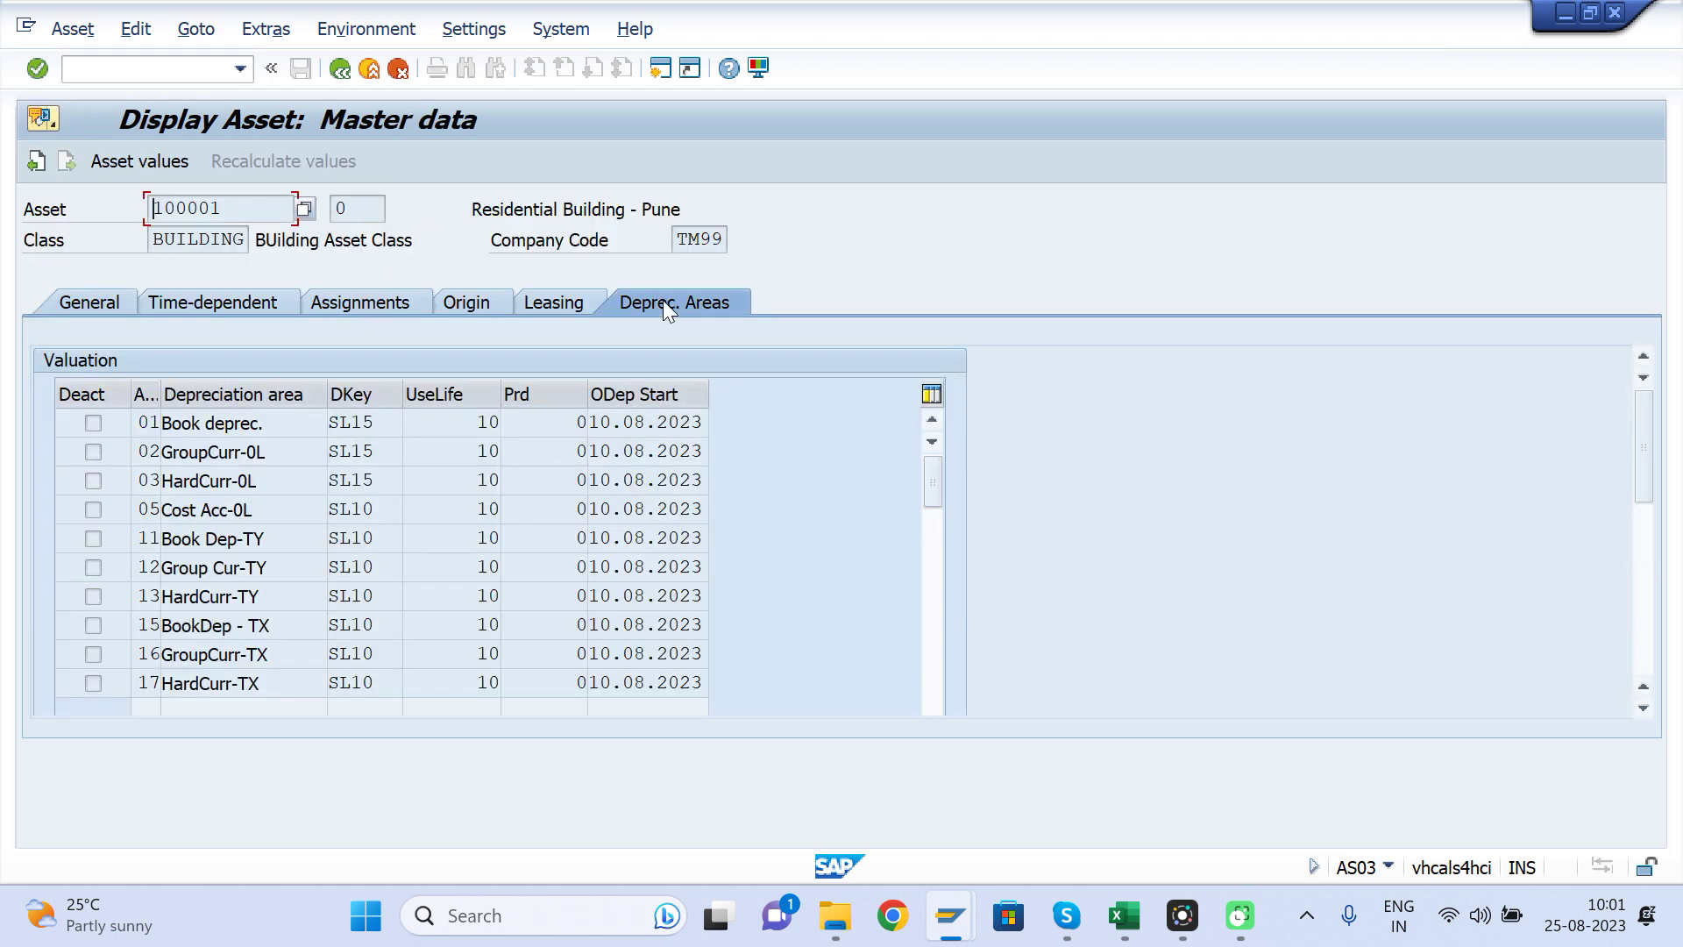
left_click(213, 298)
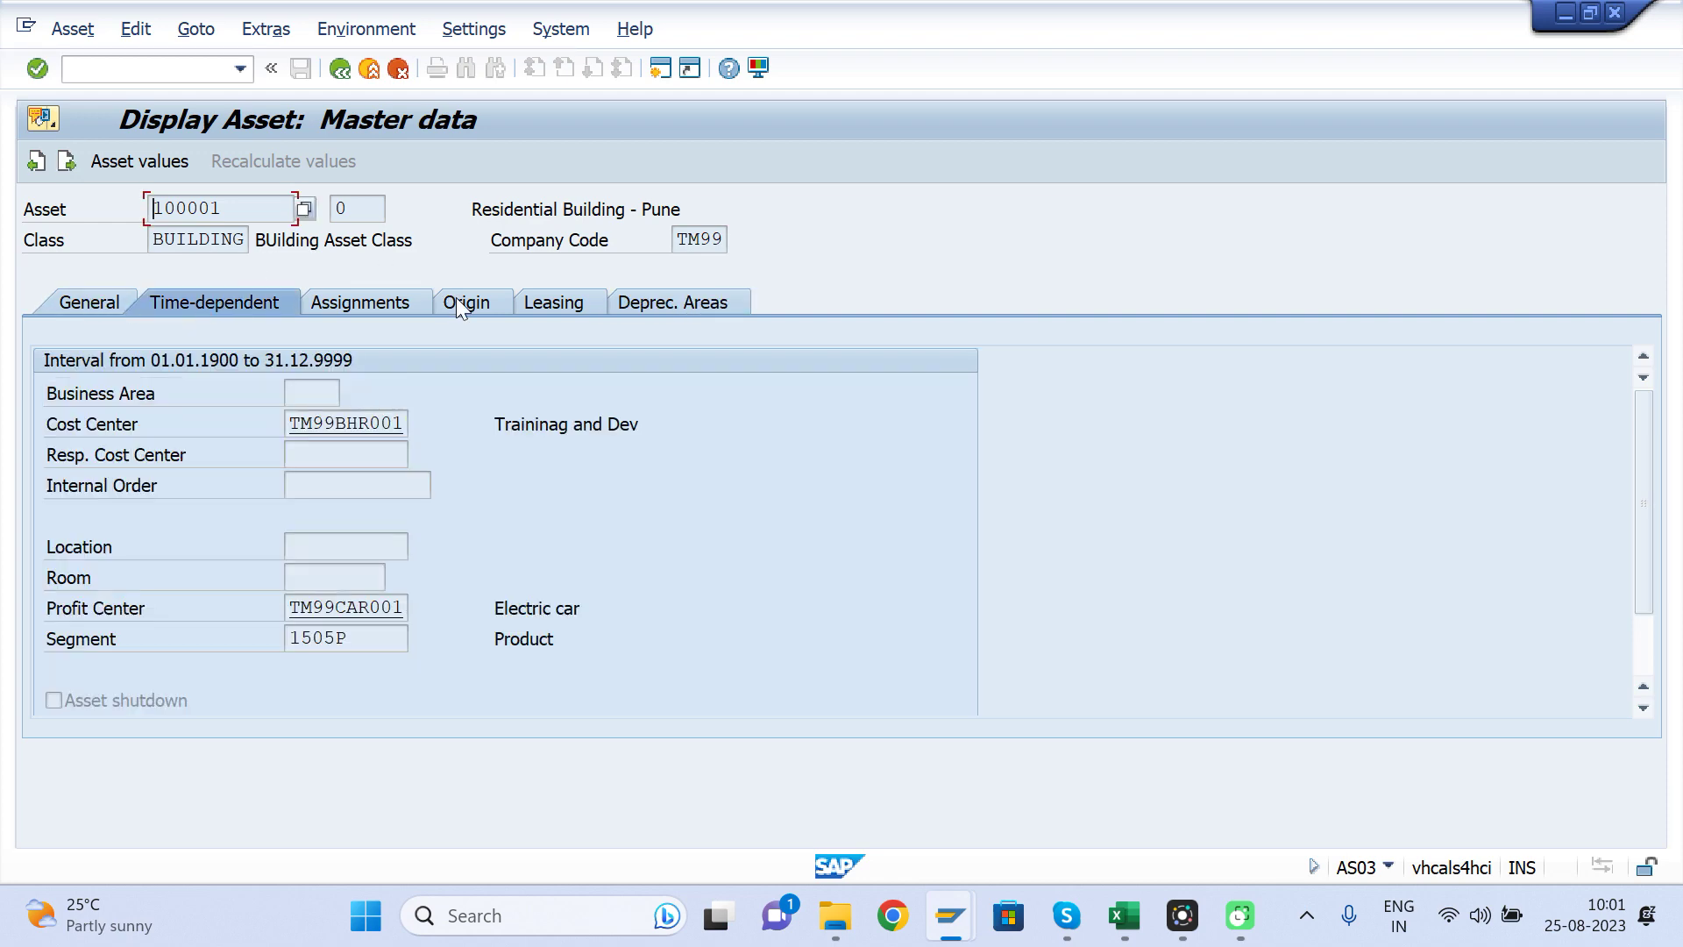
key("alt+Tab")
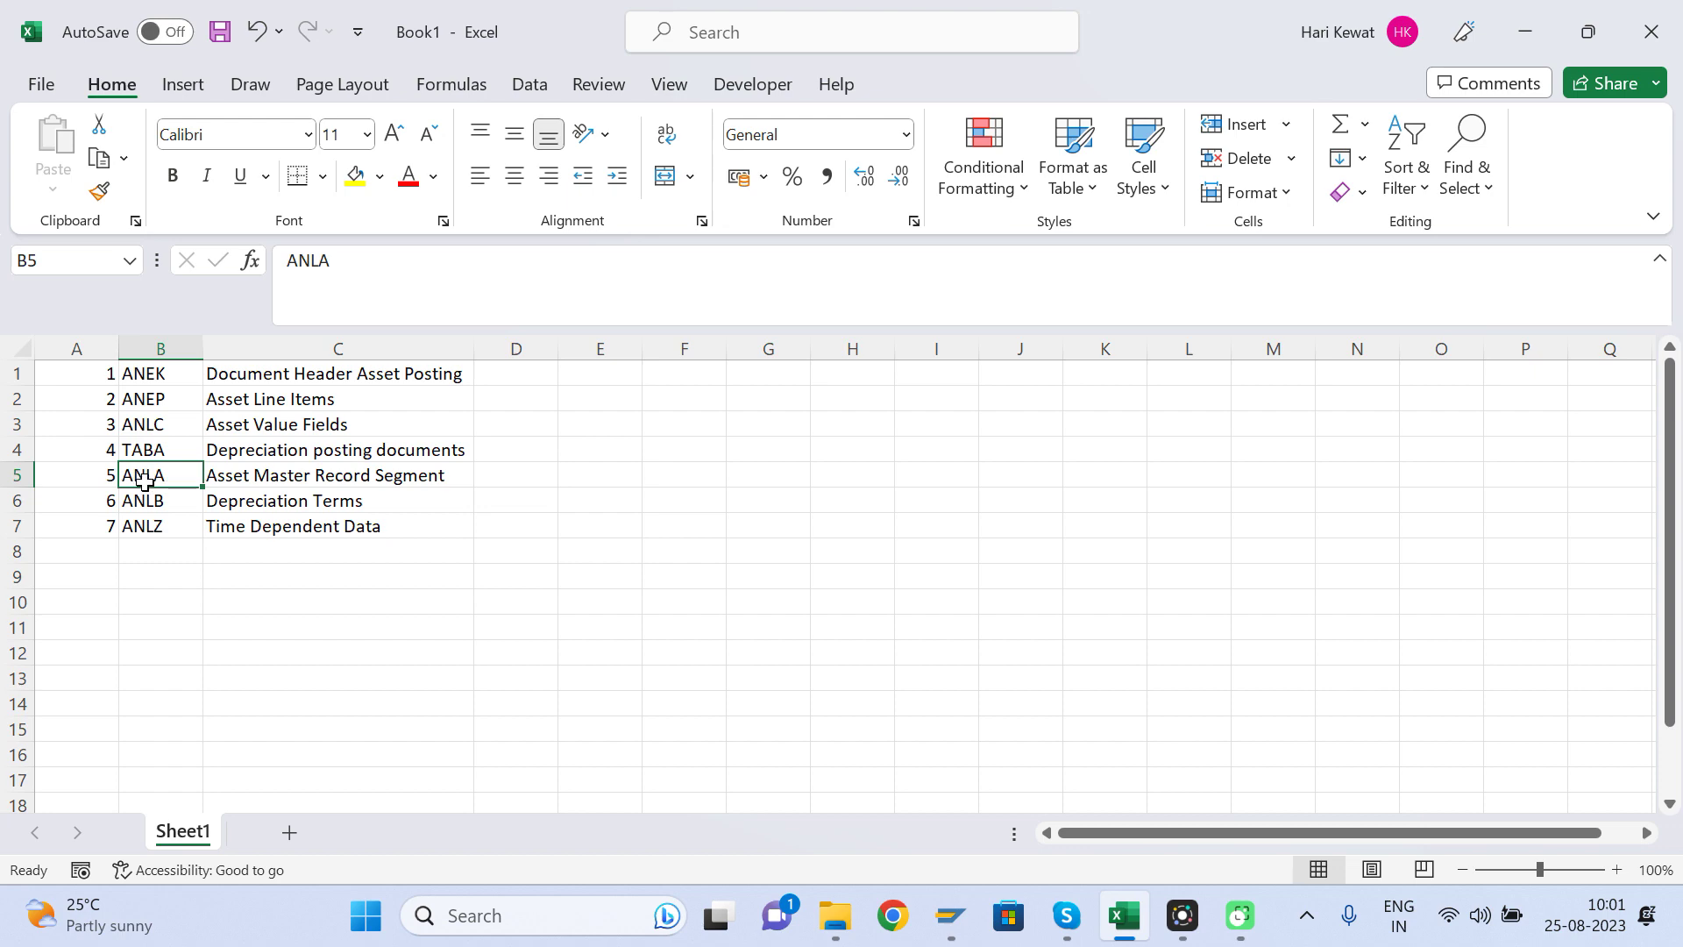
key("alt+Tab")
key("alt+Tab")
key("alt+Tab")
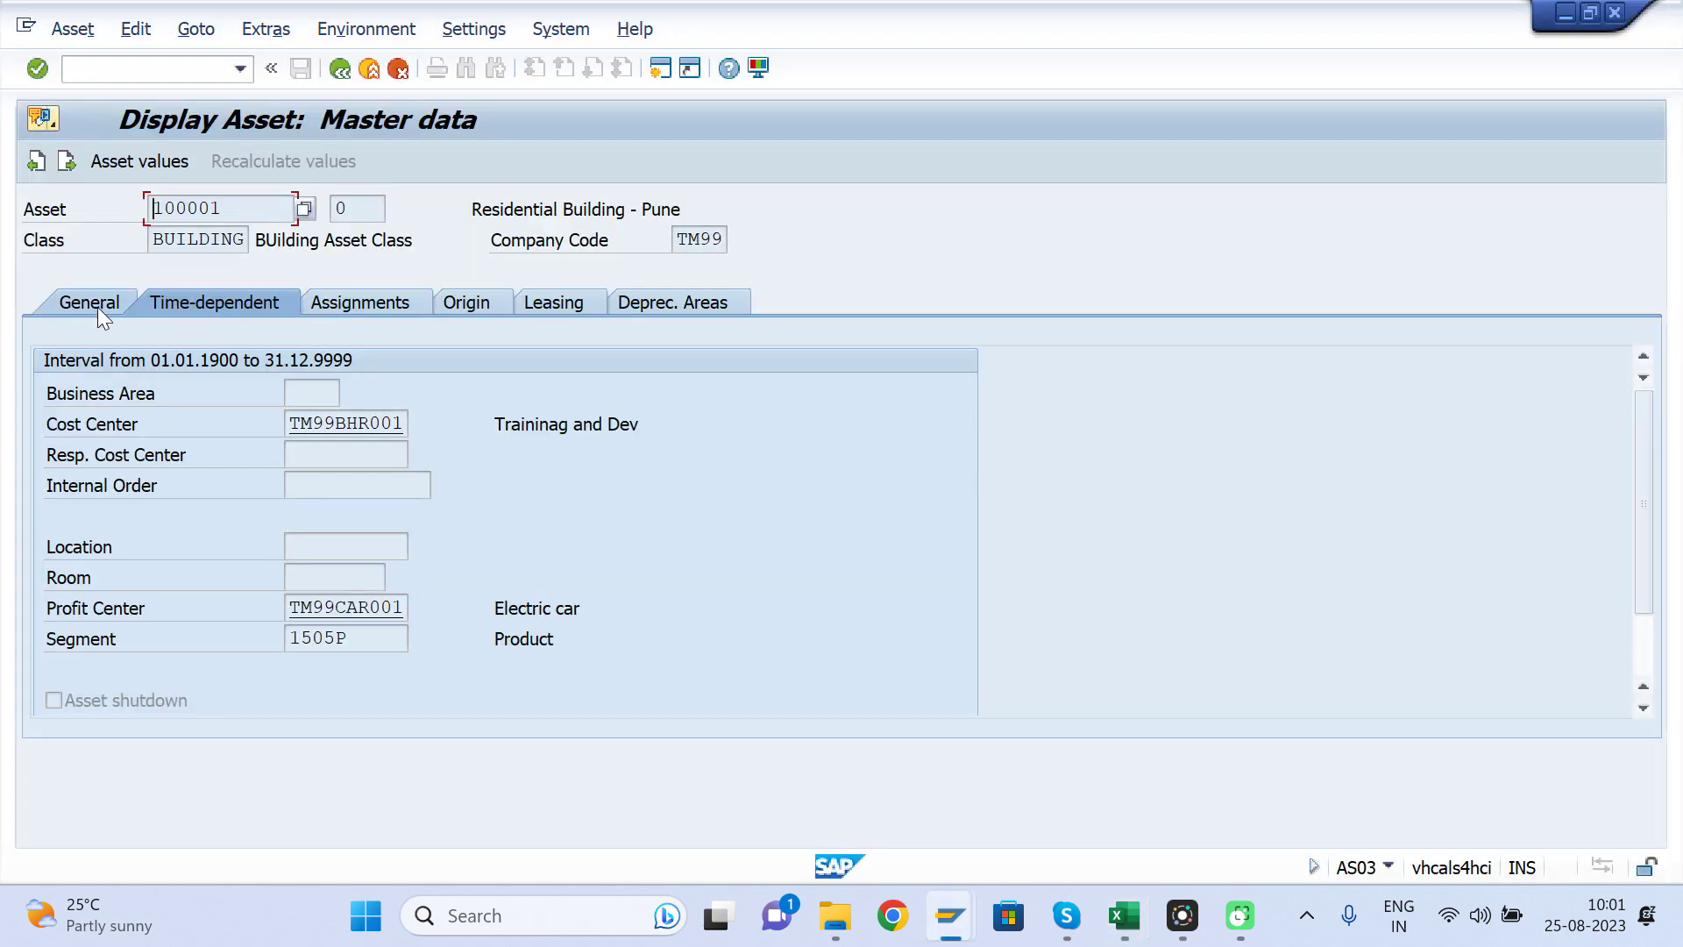
Match the ANLB row in Excel with the depreciation areas of the asset master record.
key("alt+Tab")
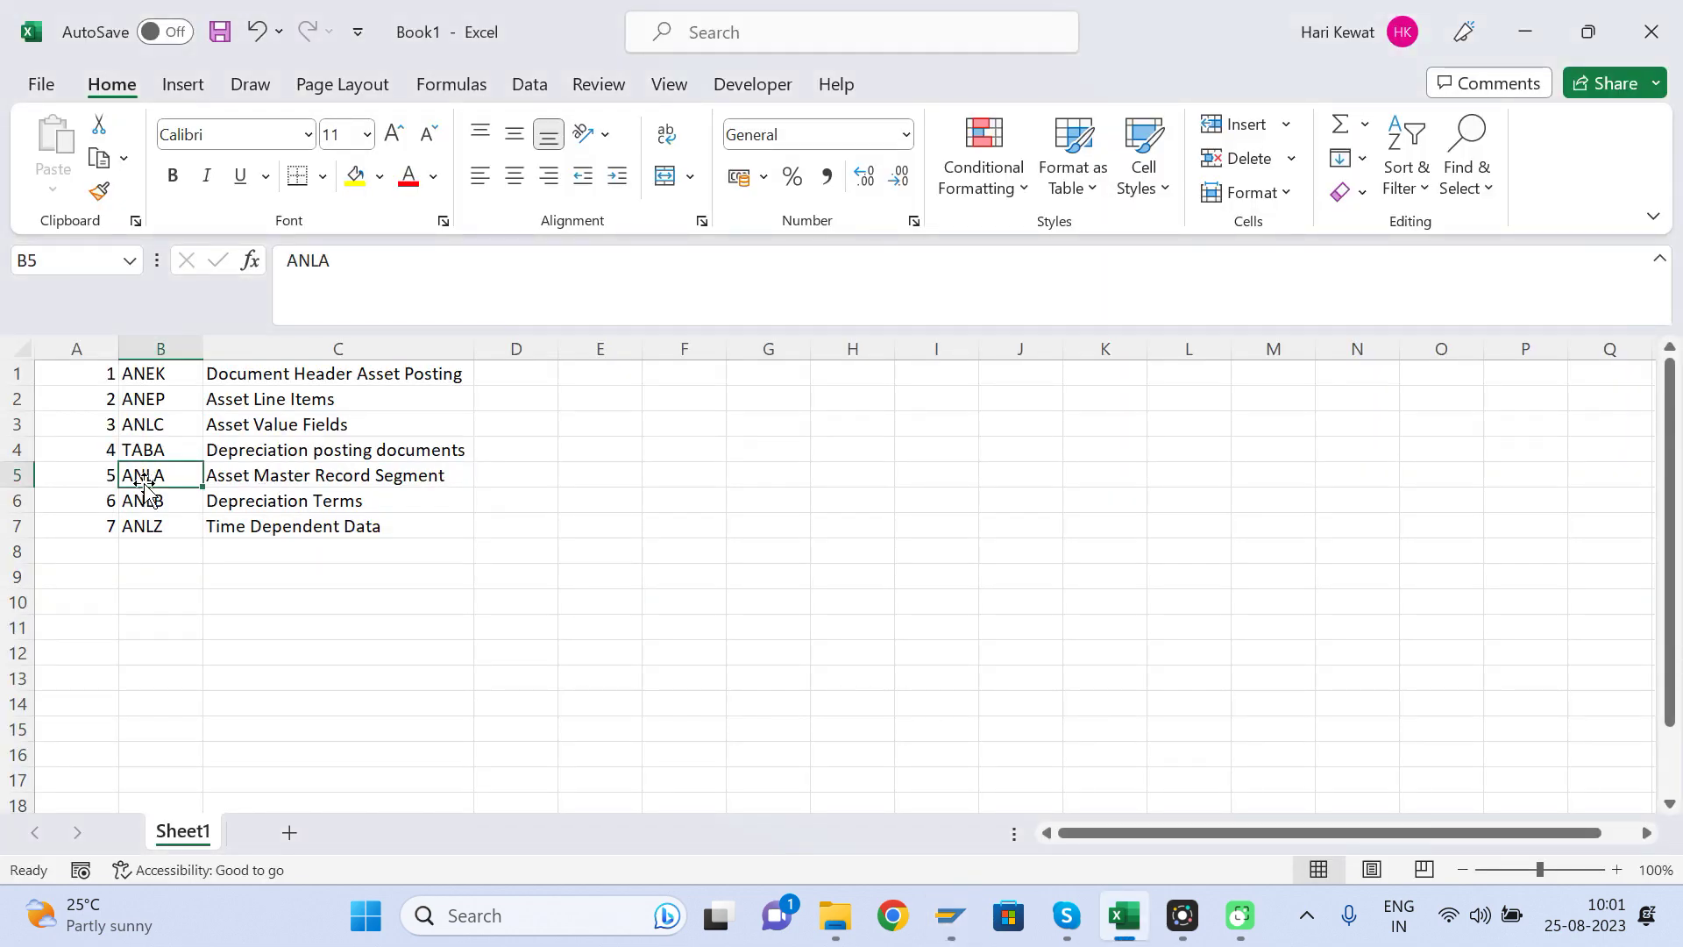
left_click(134, 506)
key("alt+Tab")
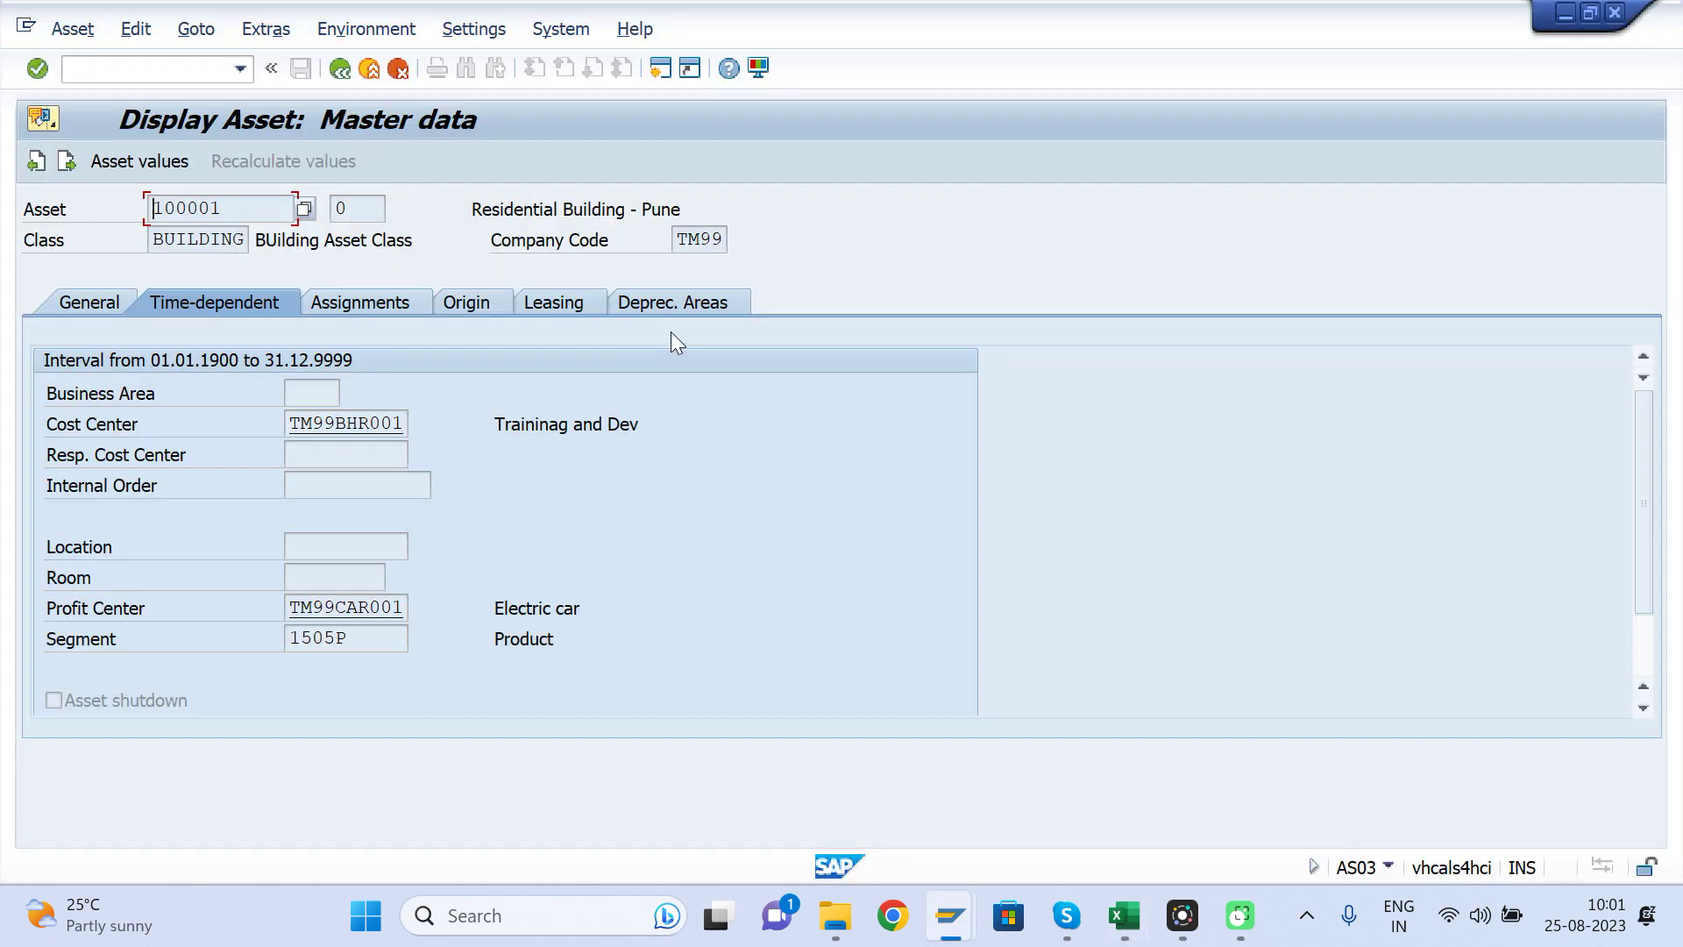
left_click(685, 301)
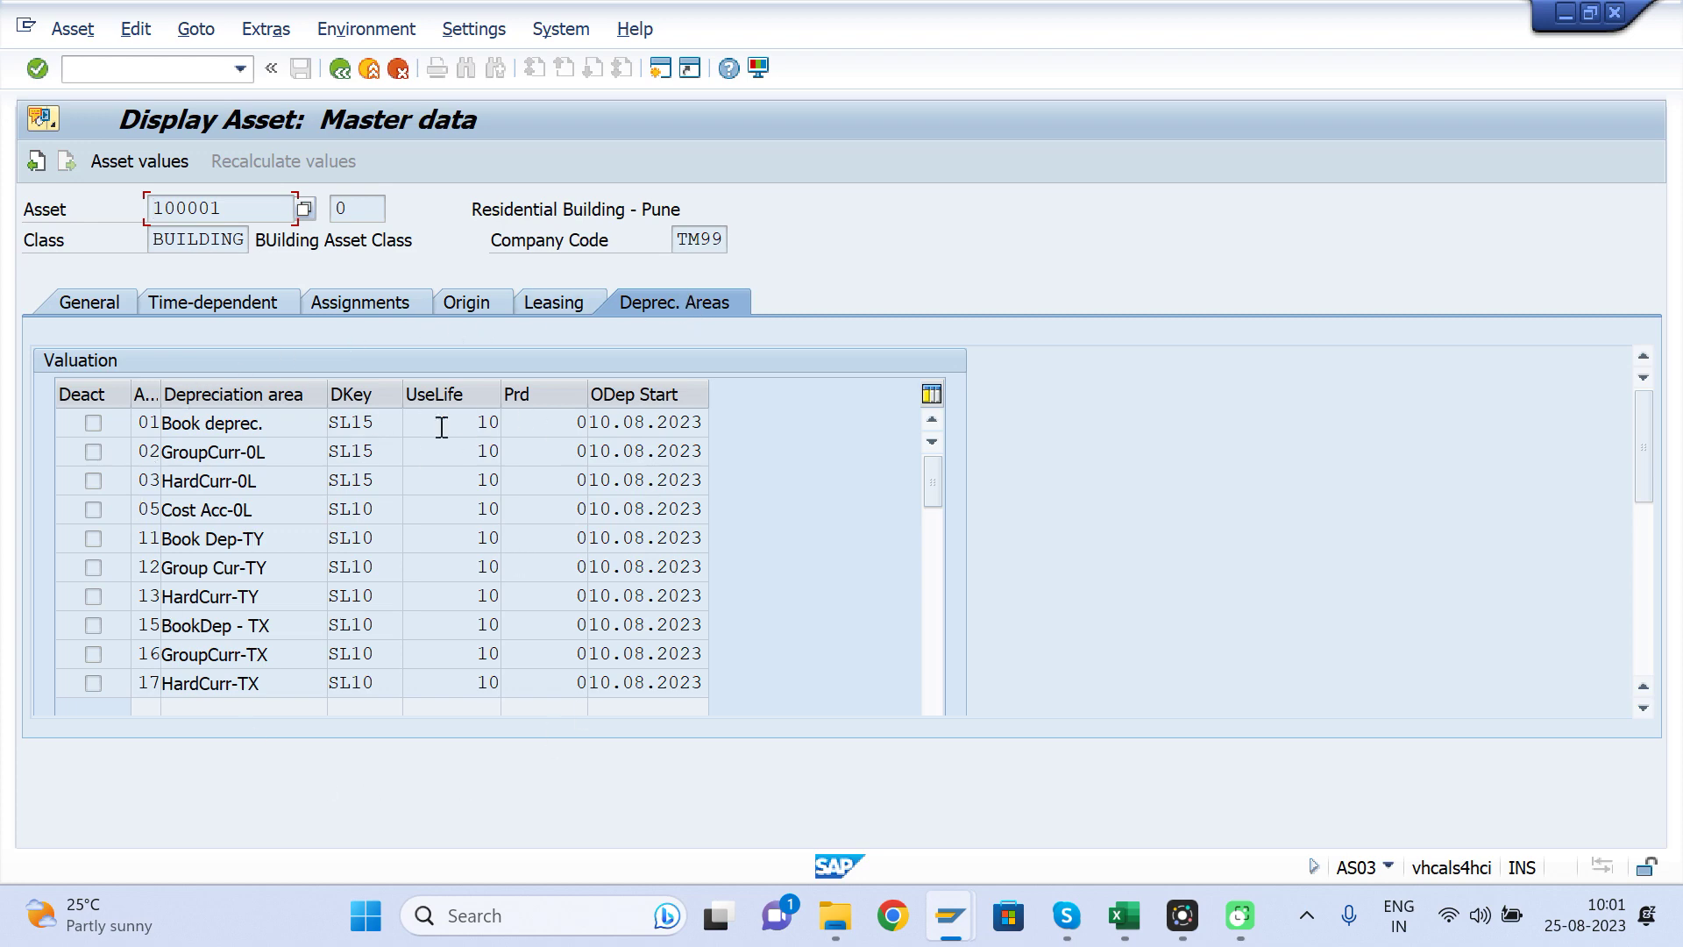
Match the ANLZ row in Excel with the time-dependent data of the asset master record.
key("alt+Tab")
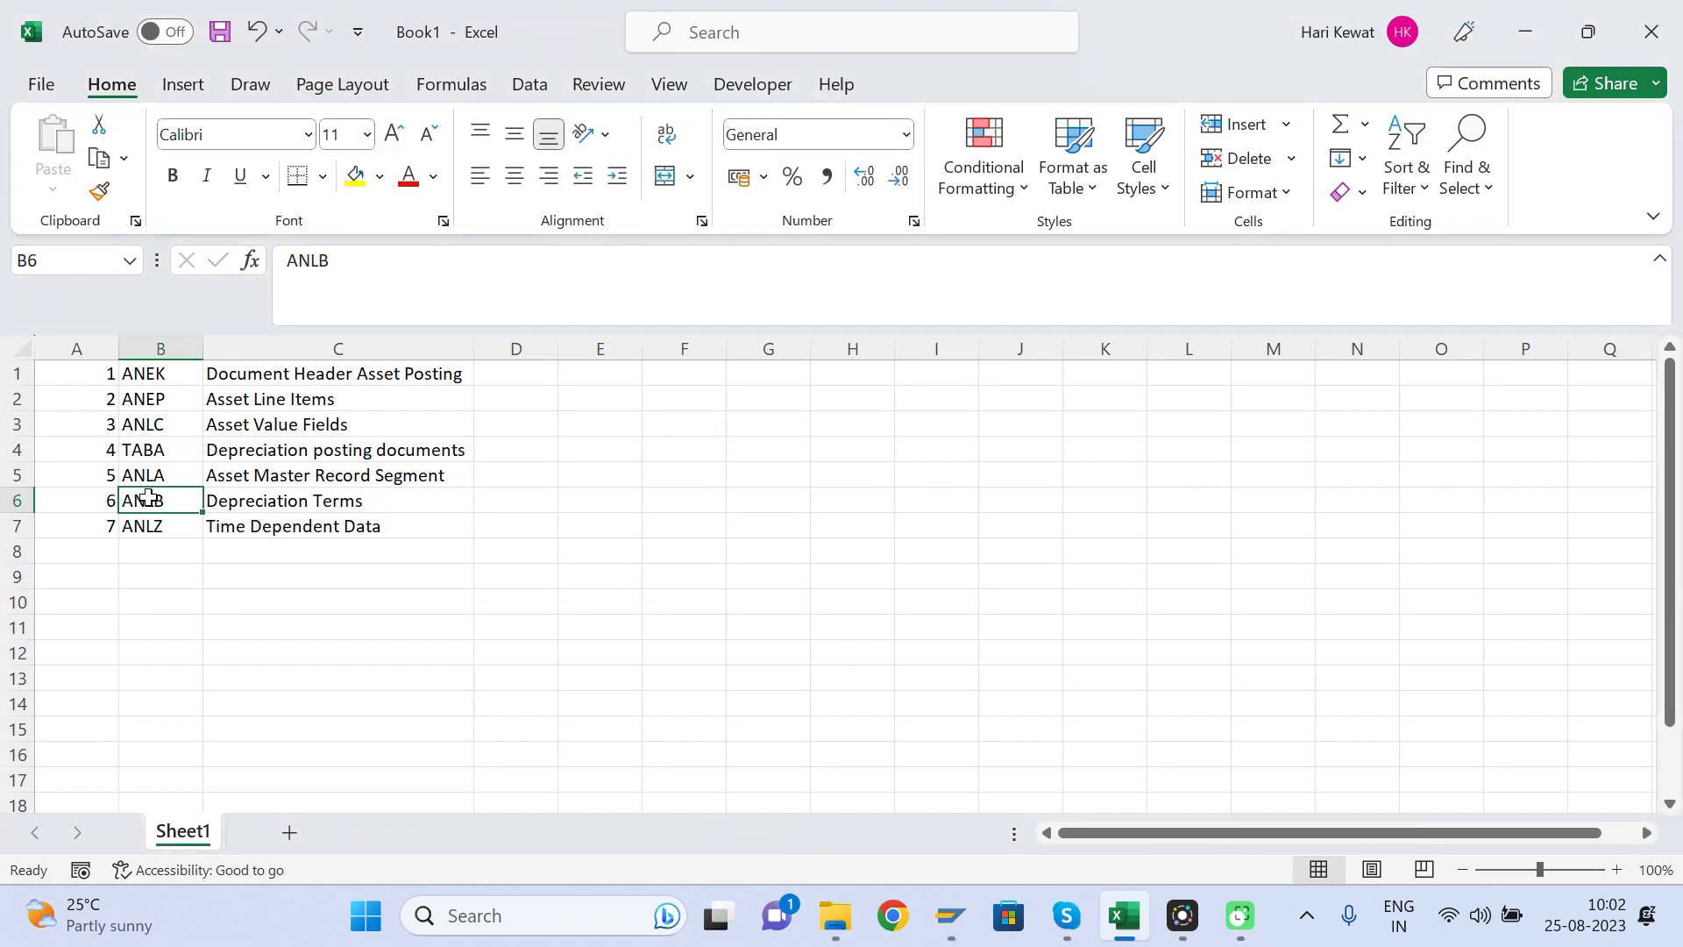
left_click(157, 523)
key("alt+Tab")
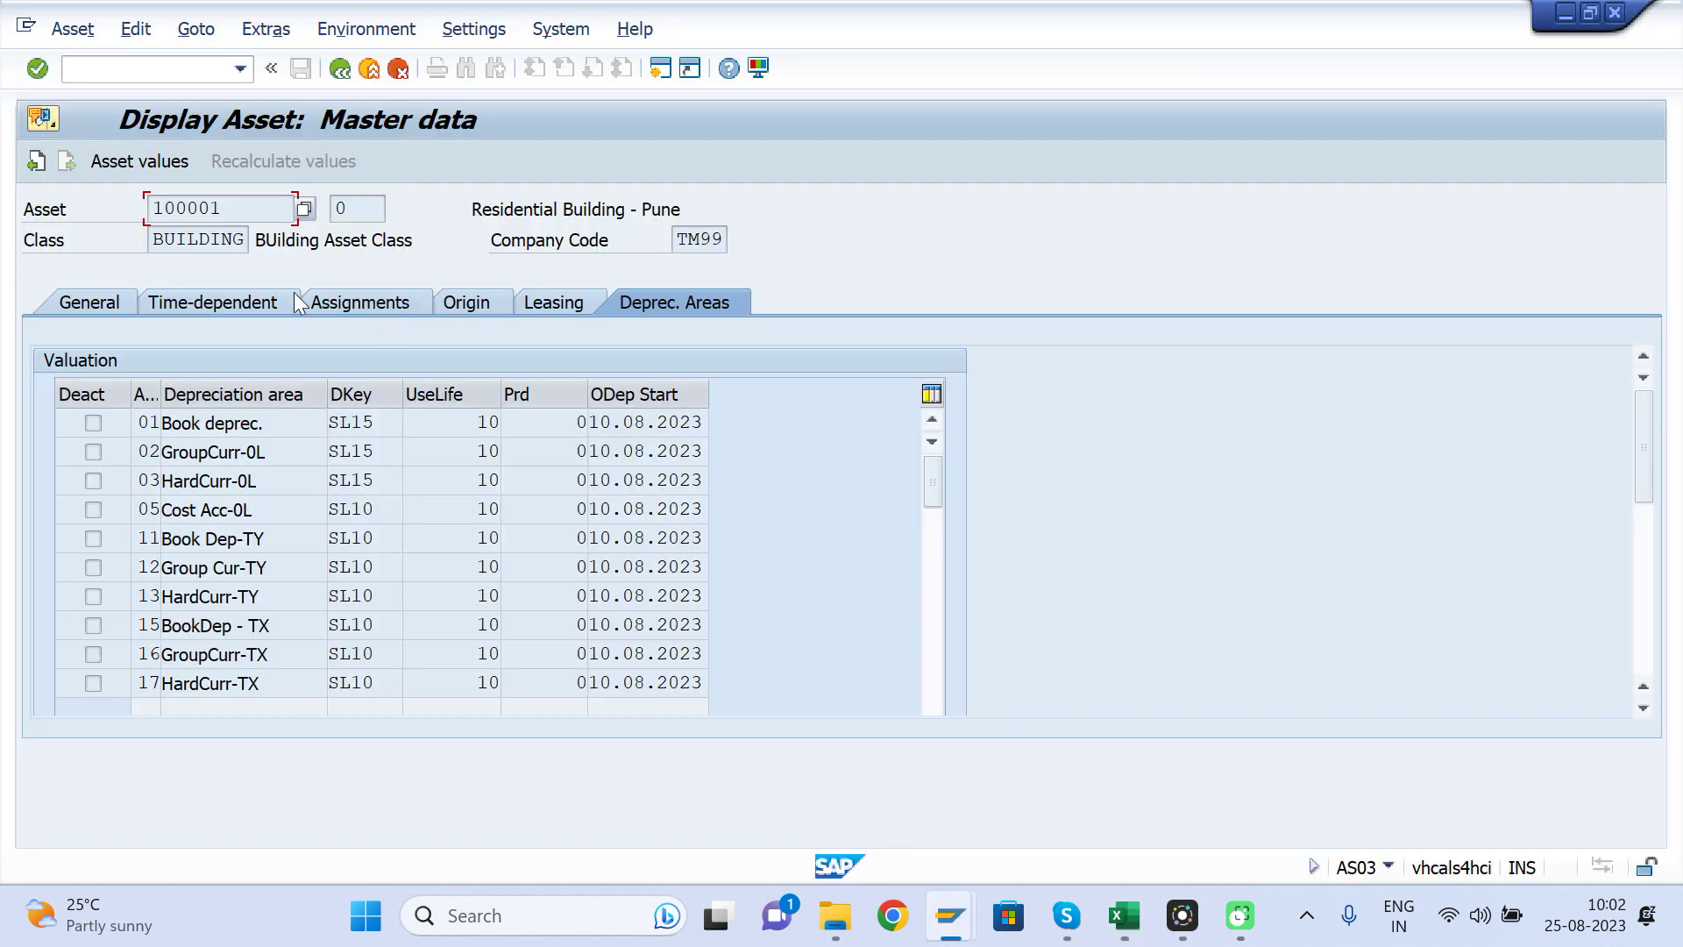
left_click(254, 298)
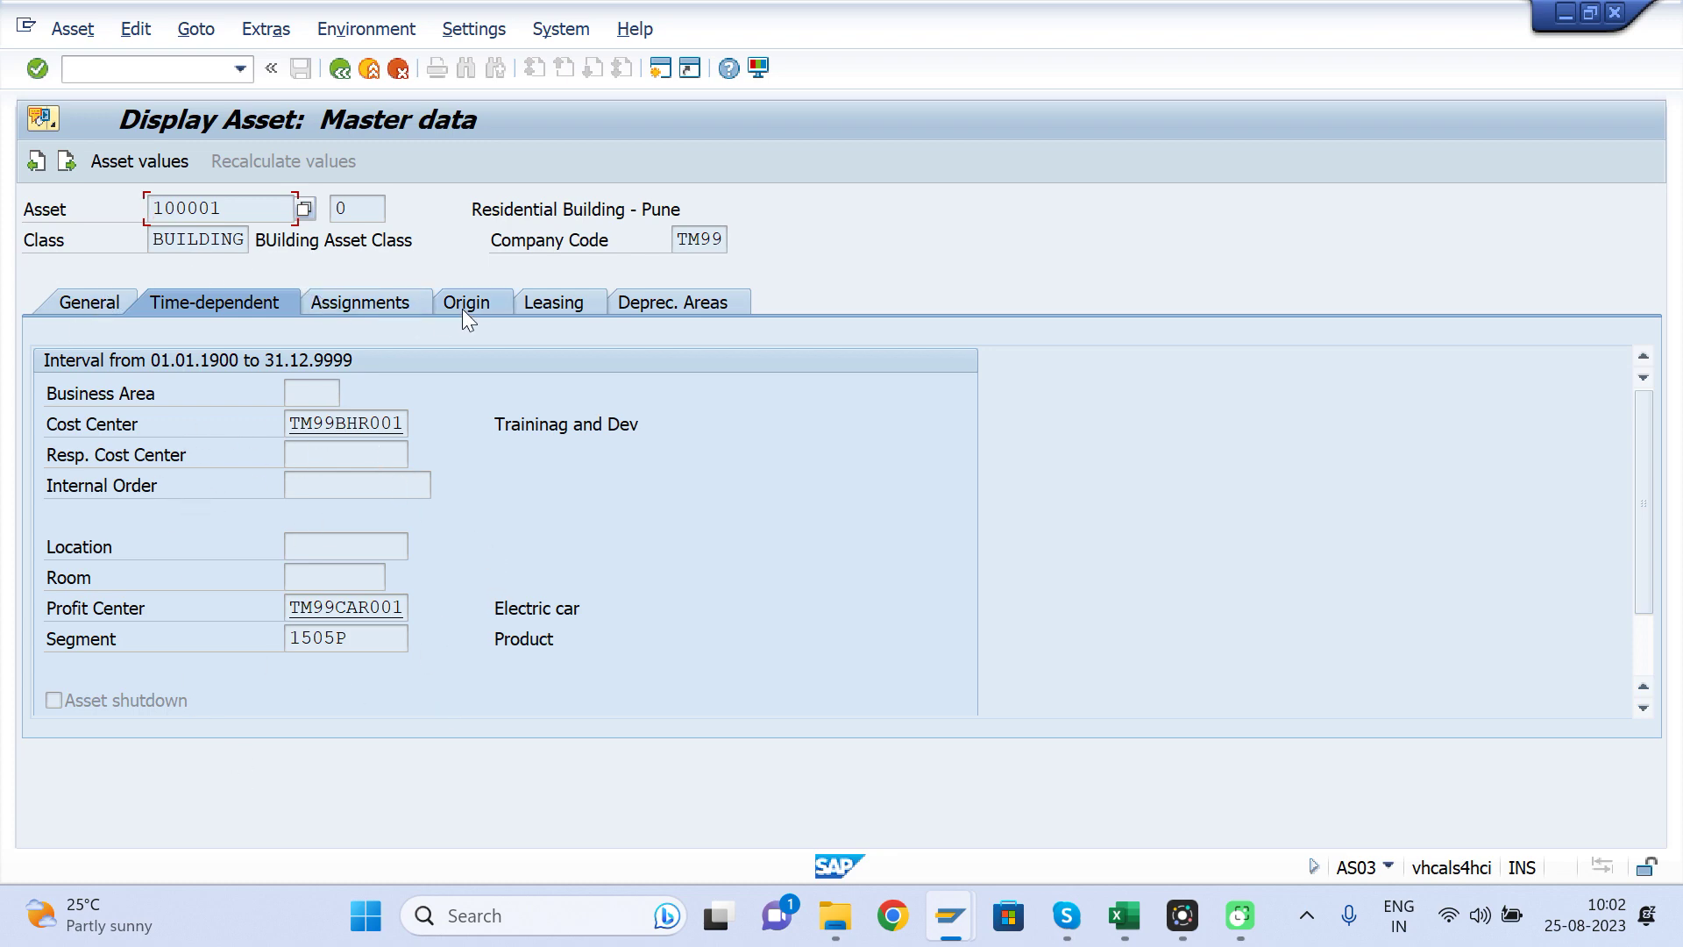
Check the ANLA row in the Excel list again and return to the asset master record in SAP.
key("alt+Tab")
left_click(160, 478)
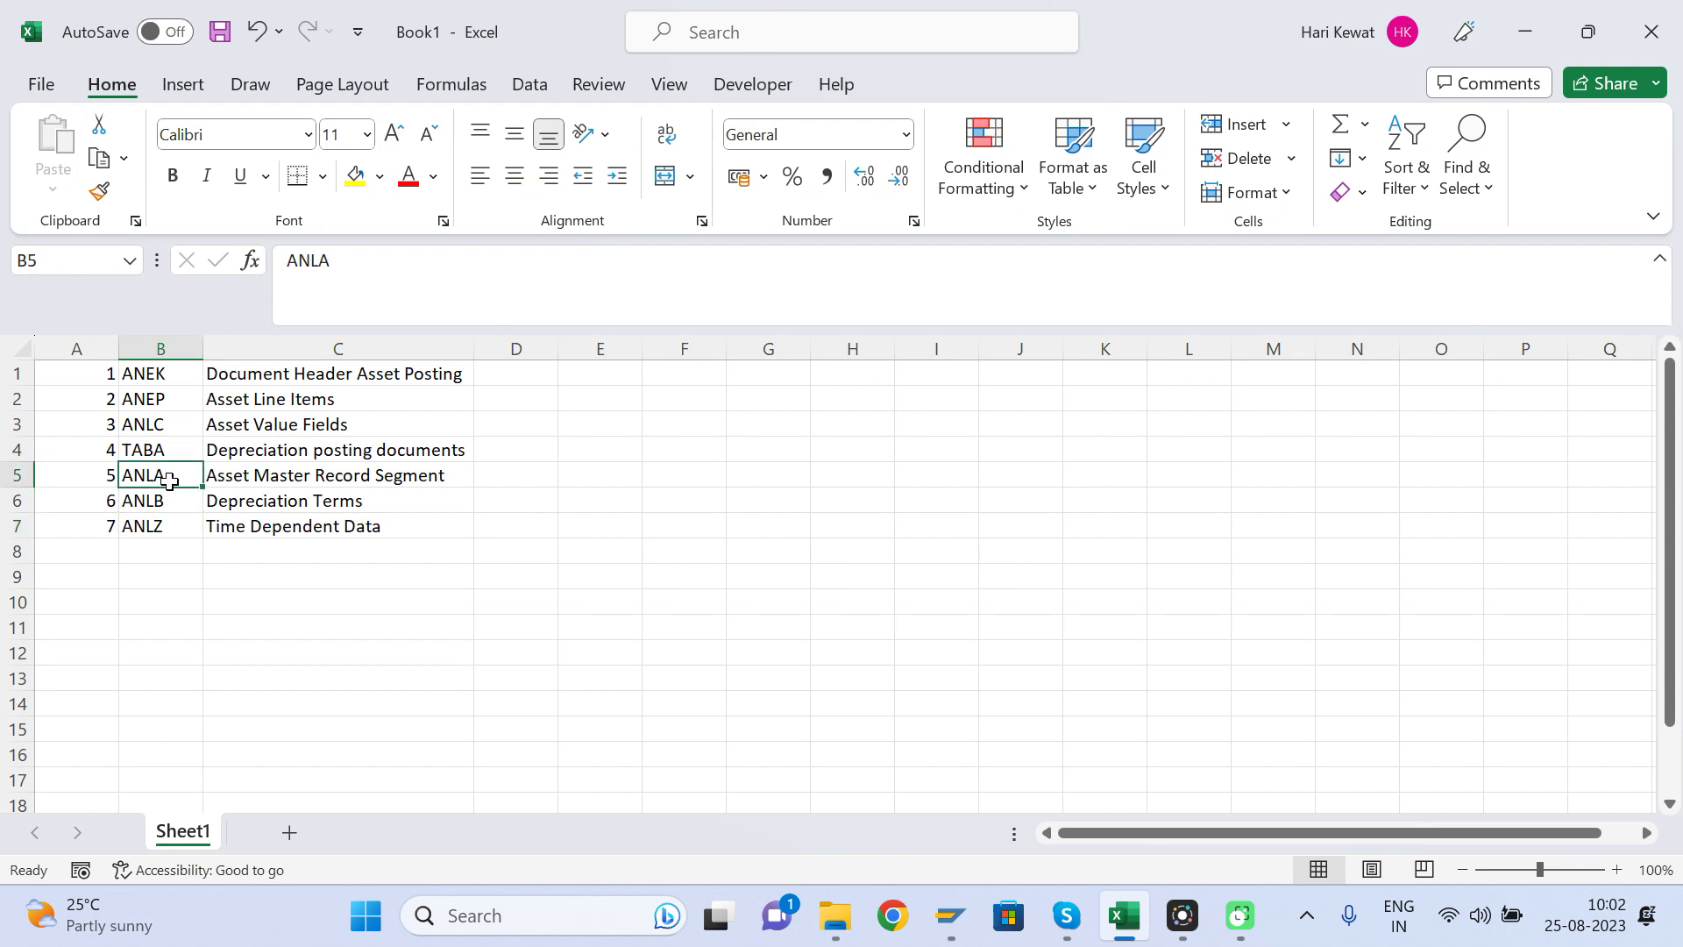
mouse_move(953, 918)
key("alt+Tab")
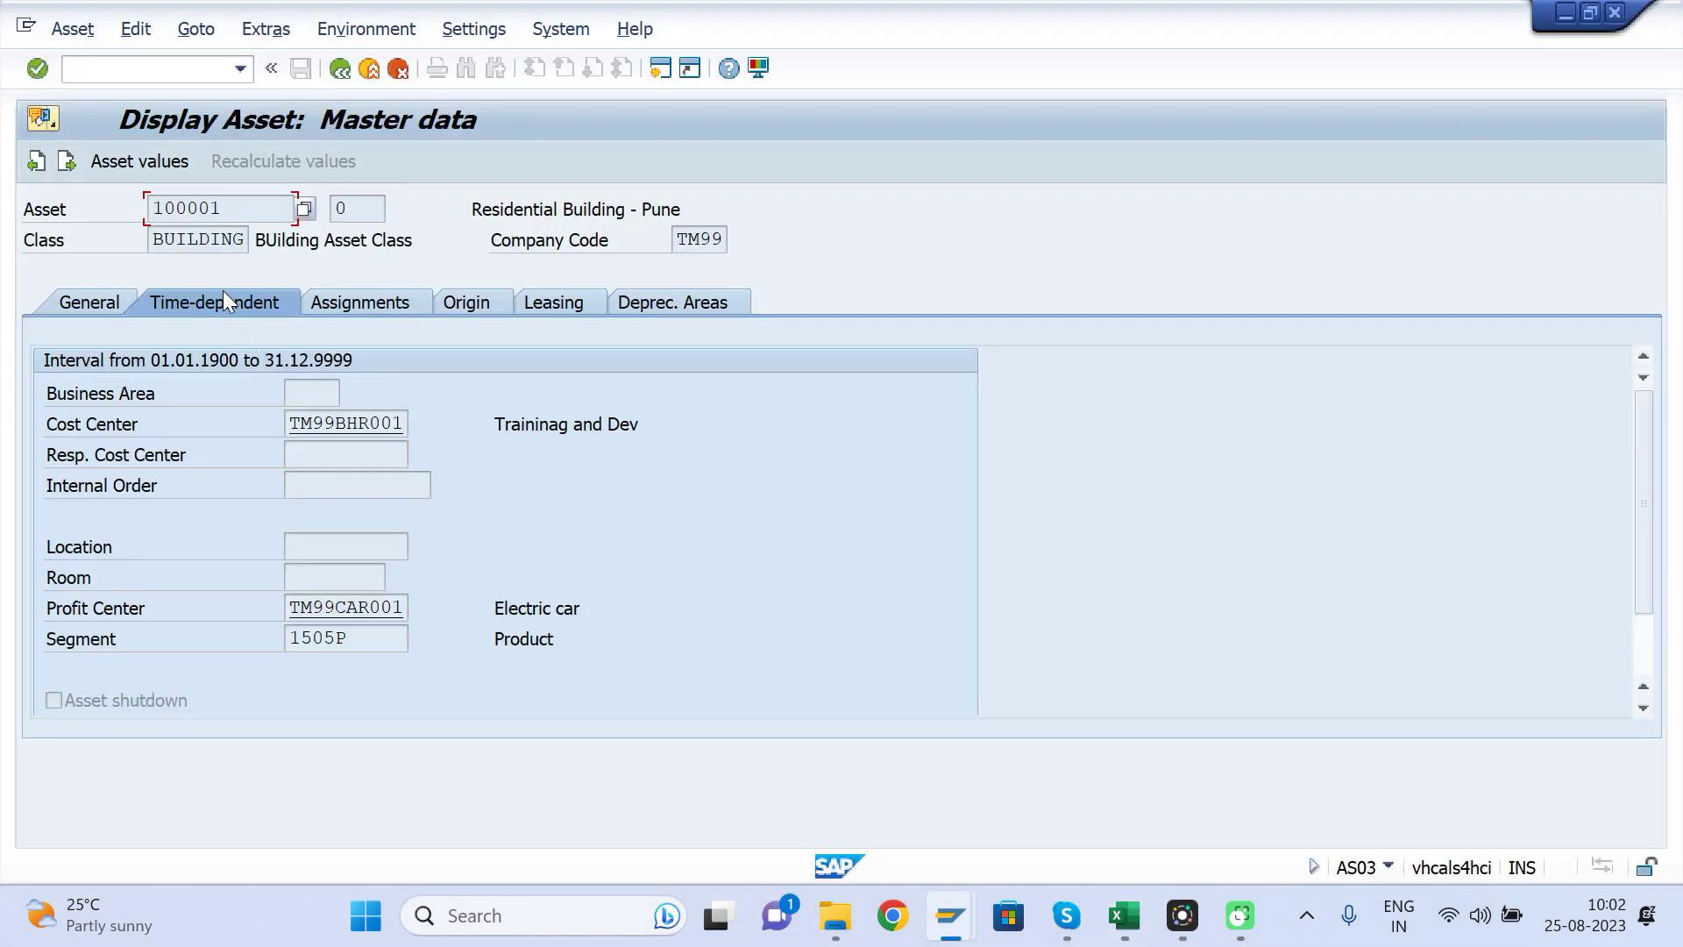
Compare the asset's depreciation areas and time-dependent data once more with the ANLB and ANLZ rows in Excel.
left_click(703, 311)
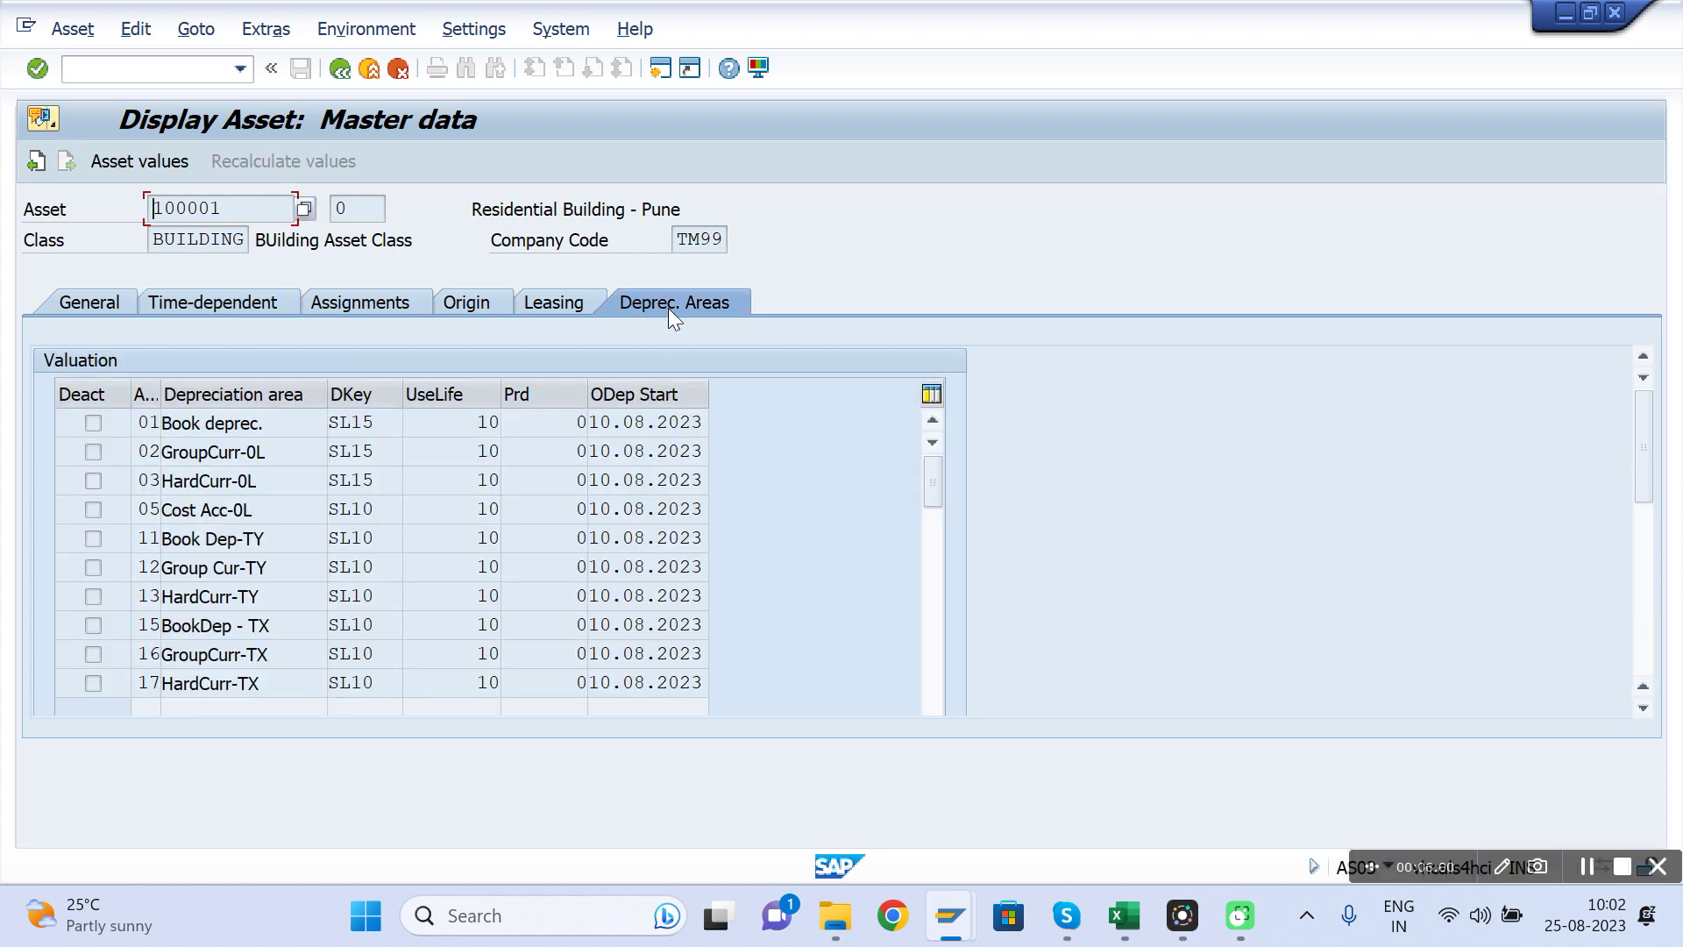
key("alt+Tab")
left_click(161, 506)
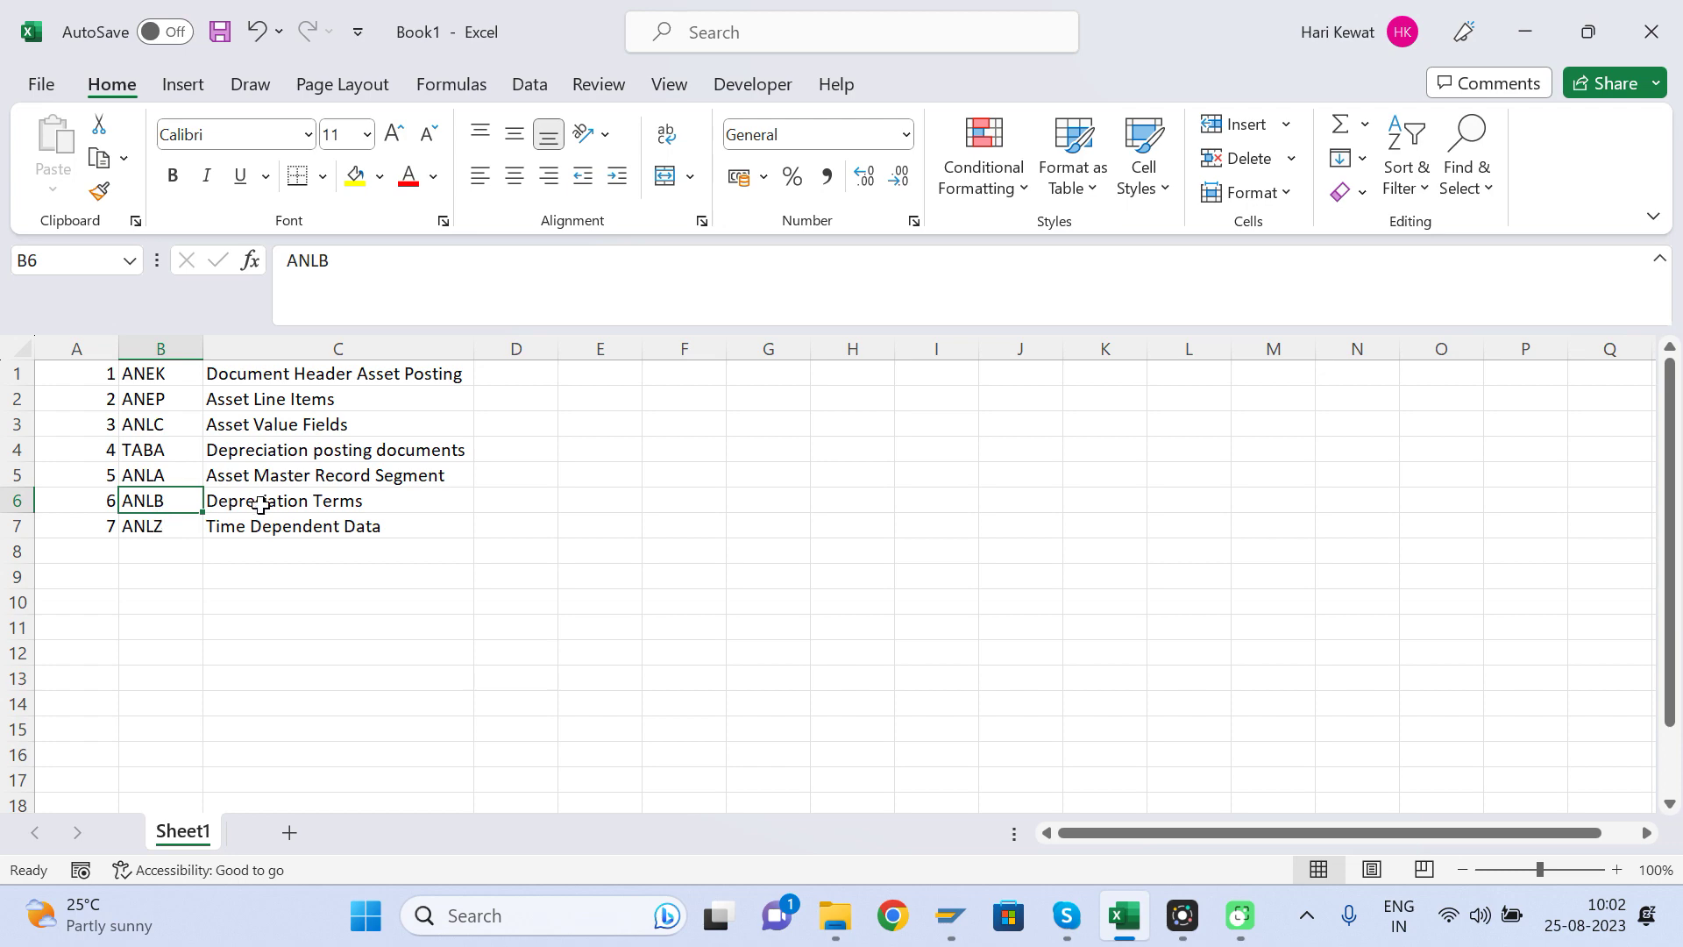
left_click(147, 531)
key("alt+Tab")
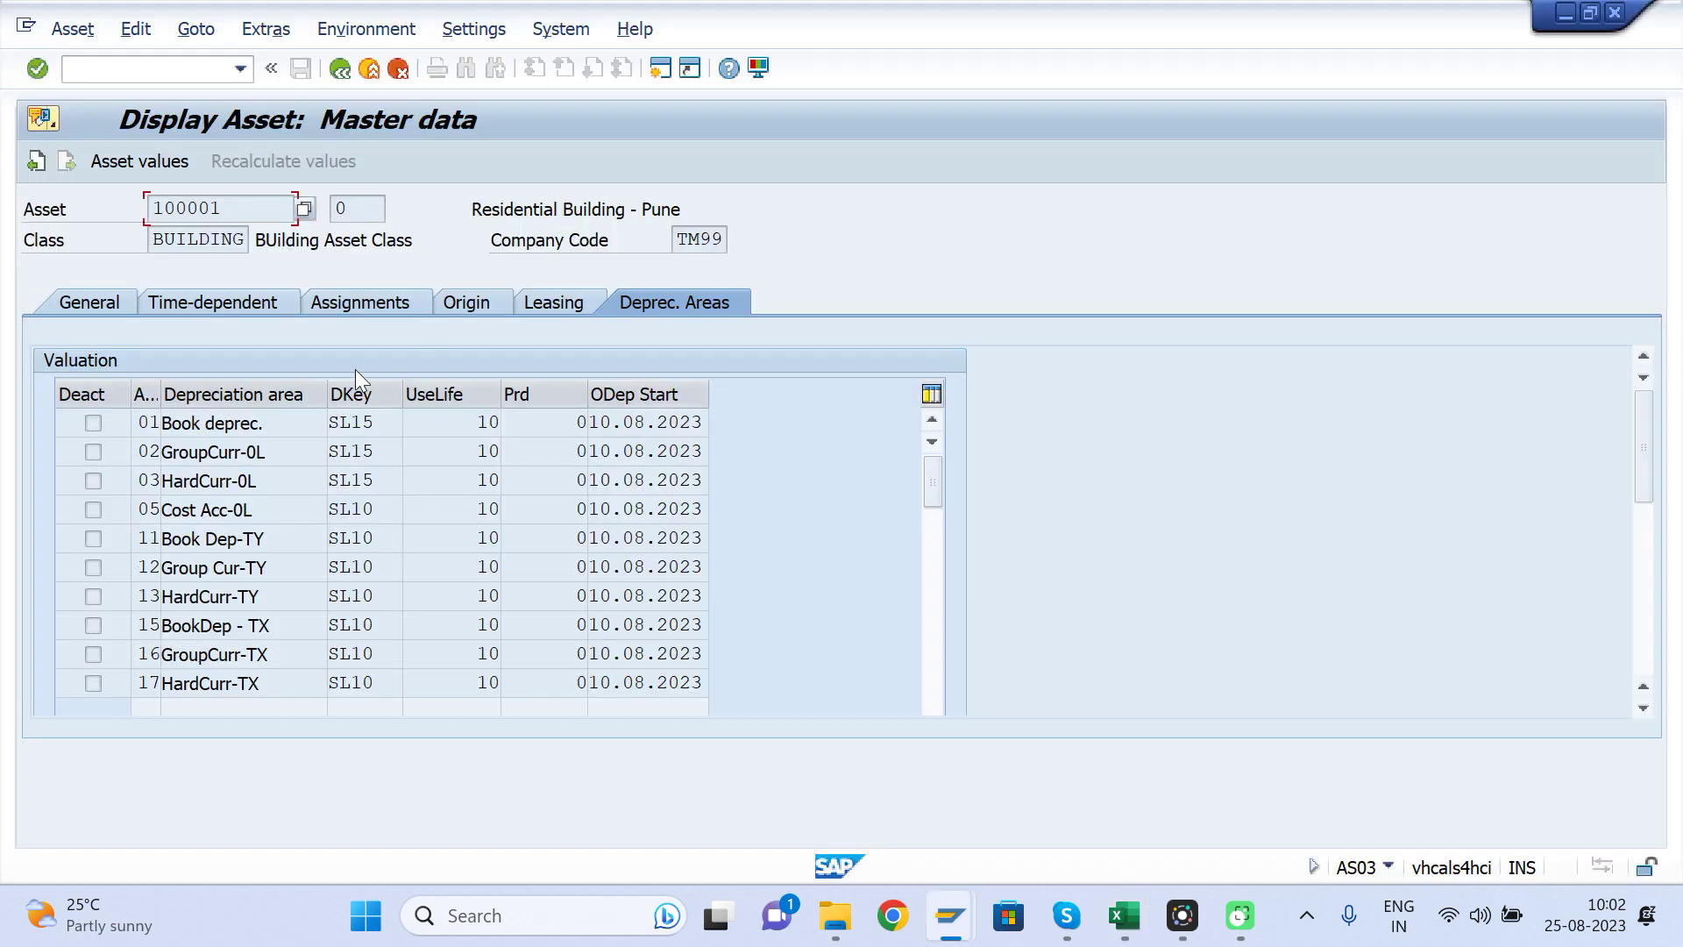
left_click(218, 308)
Return to the General Table Display session, load table ANLZ and display its time-dependent asset allocations for company code TM99.
key("alt+Tab")
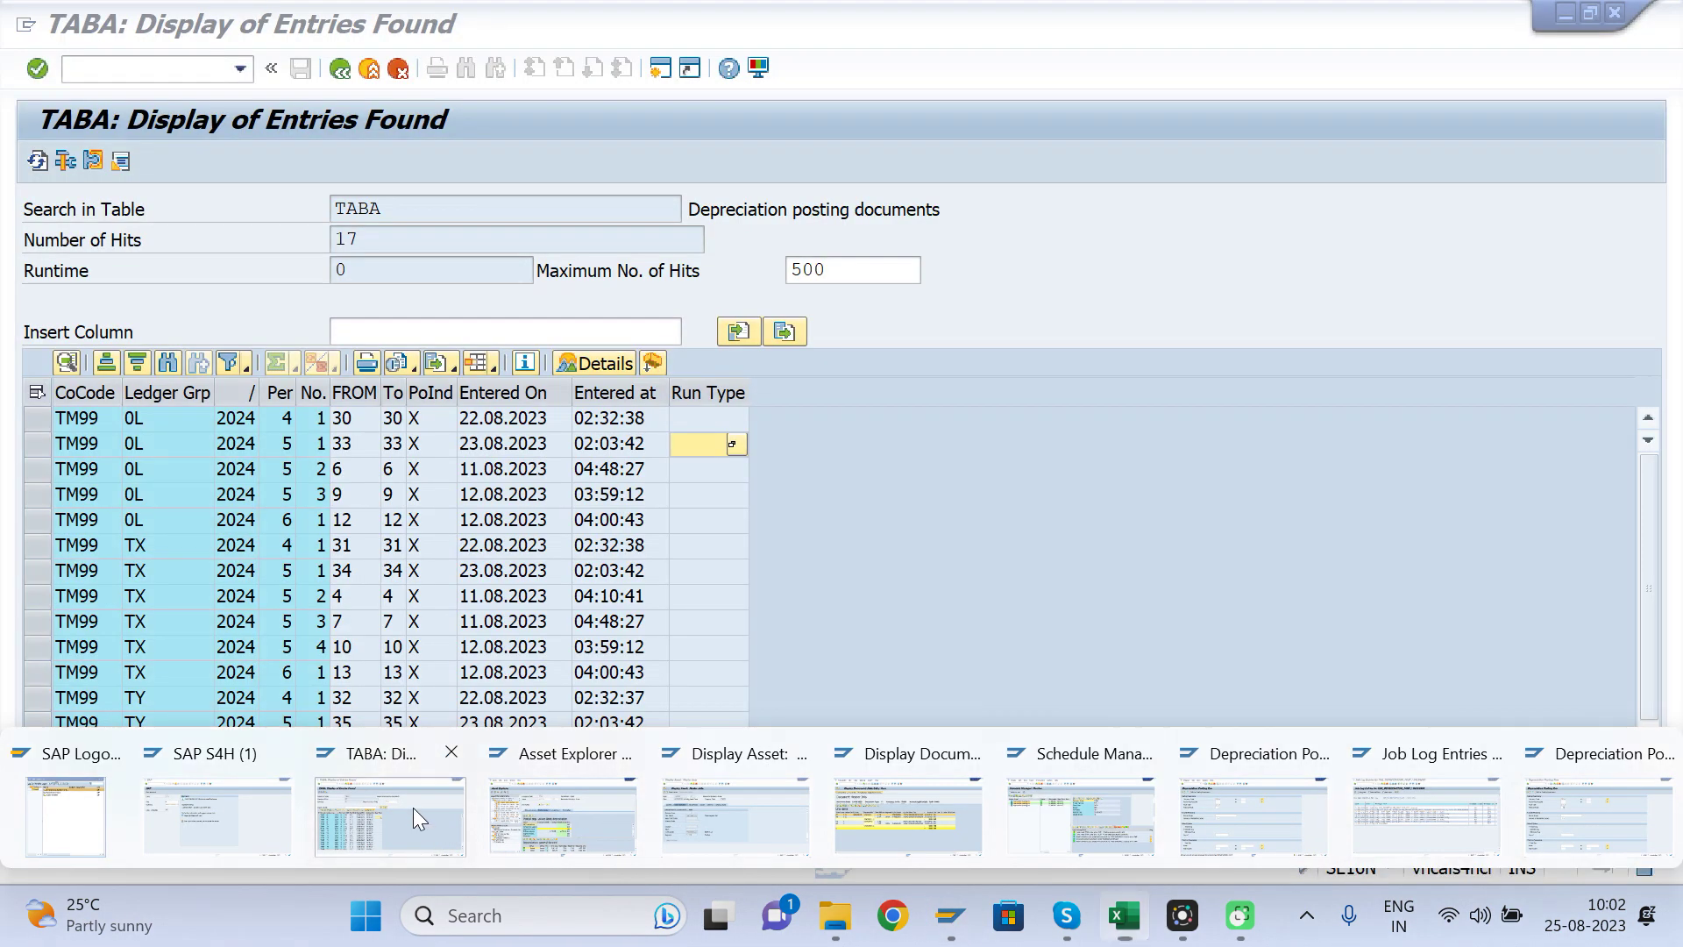
left_click(413, 807)
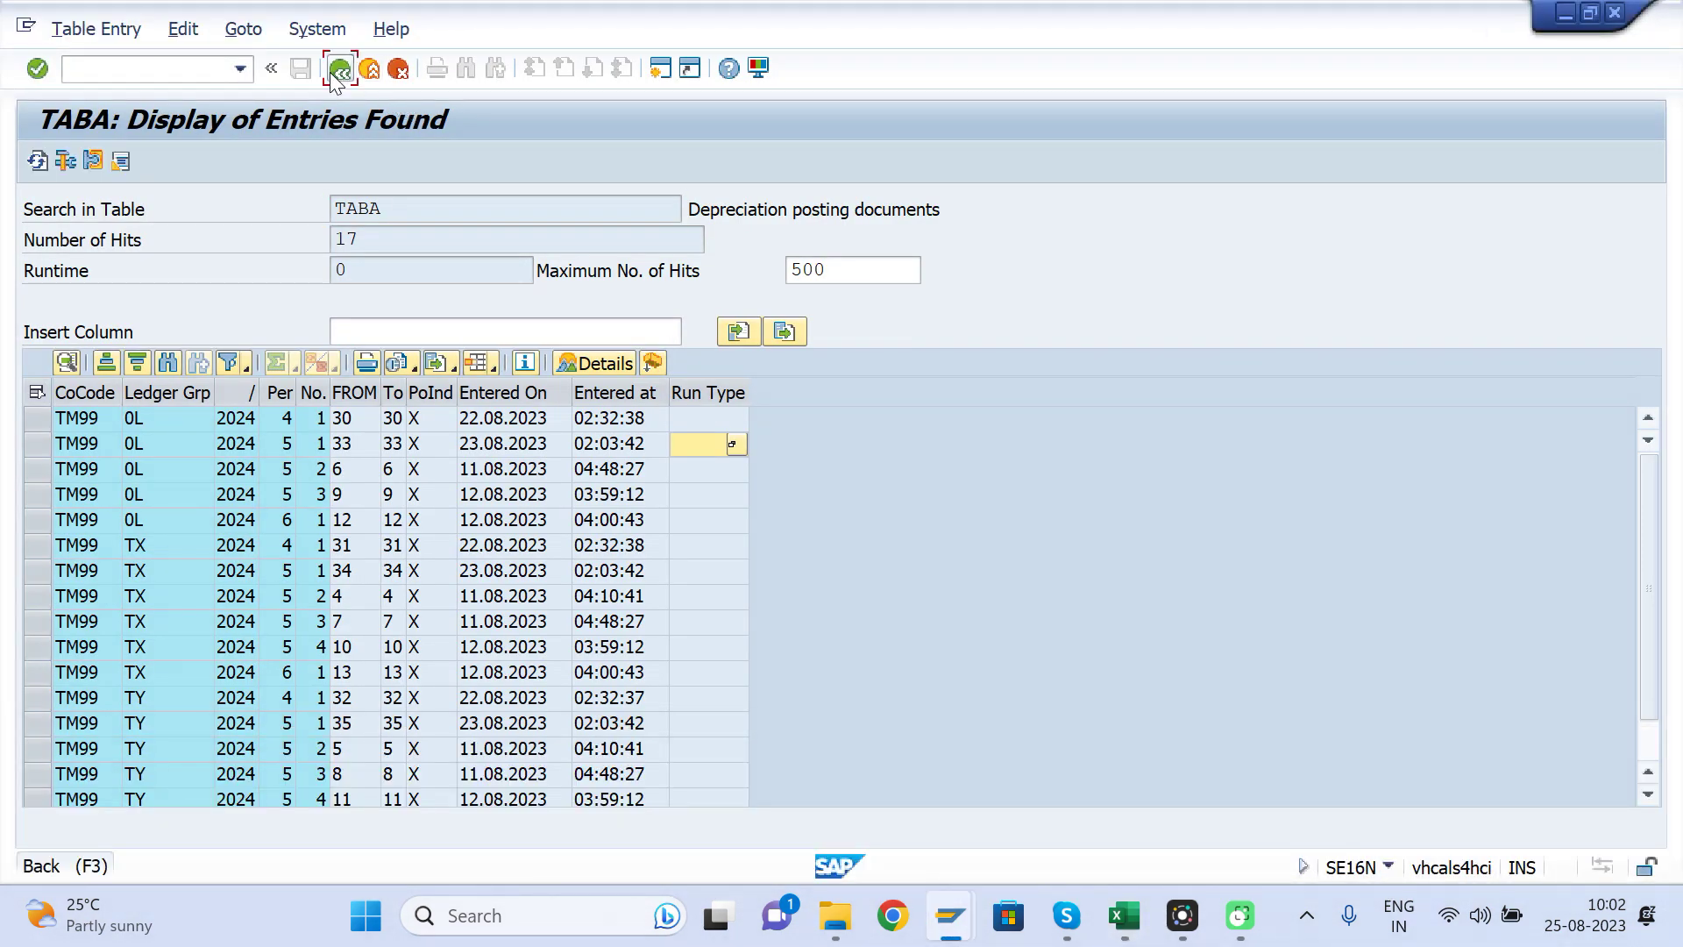
left_click(338, 70)
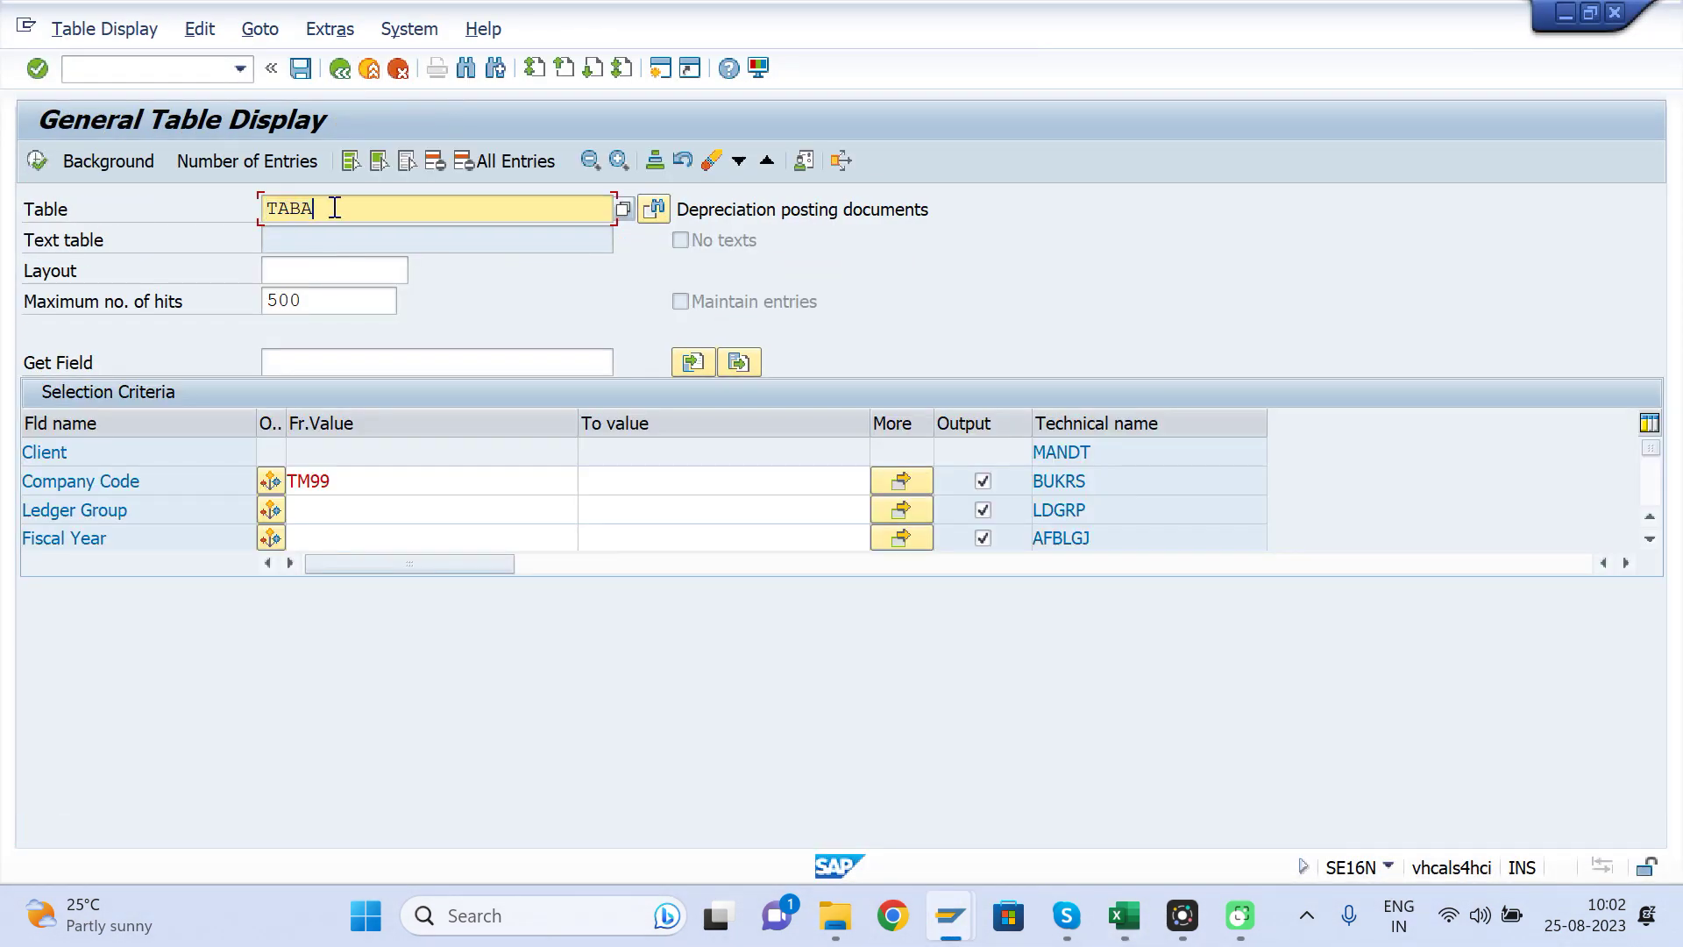
key("BackSpace")
key("BackSpace")
key("BackSpace")
key("BackSpace")
type("anlz")
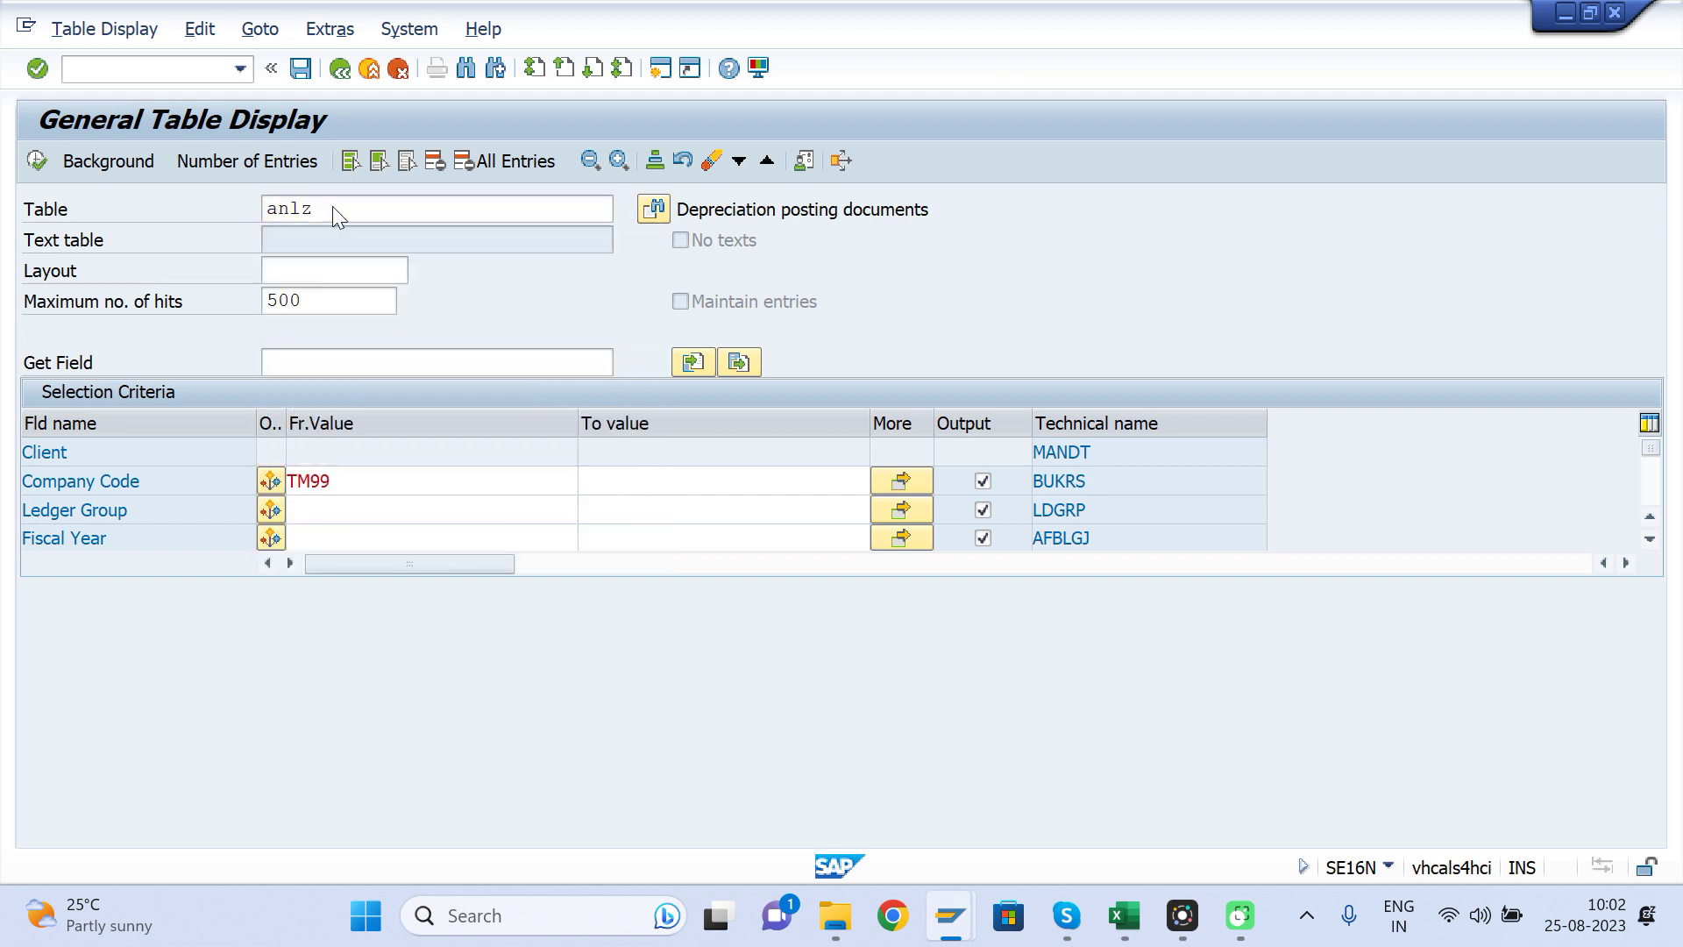
key("Return")
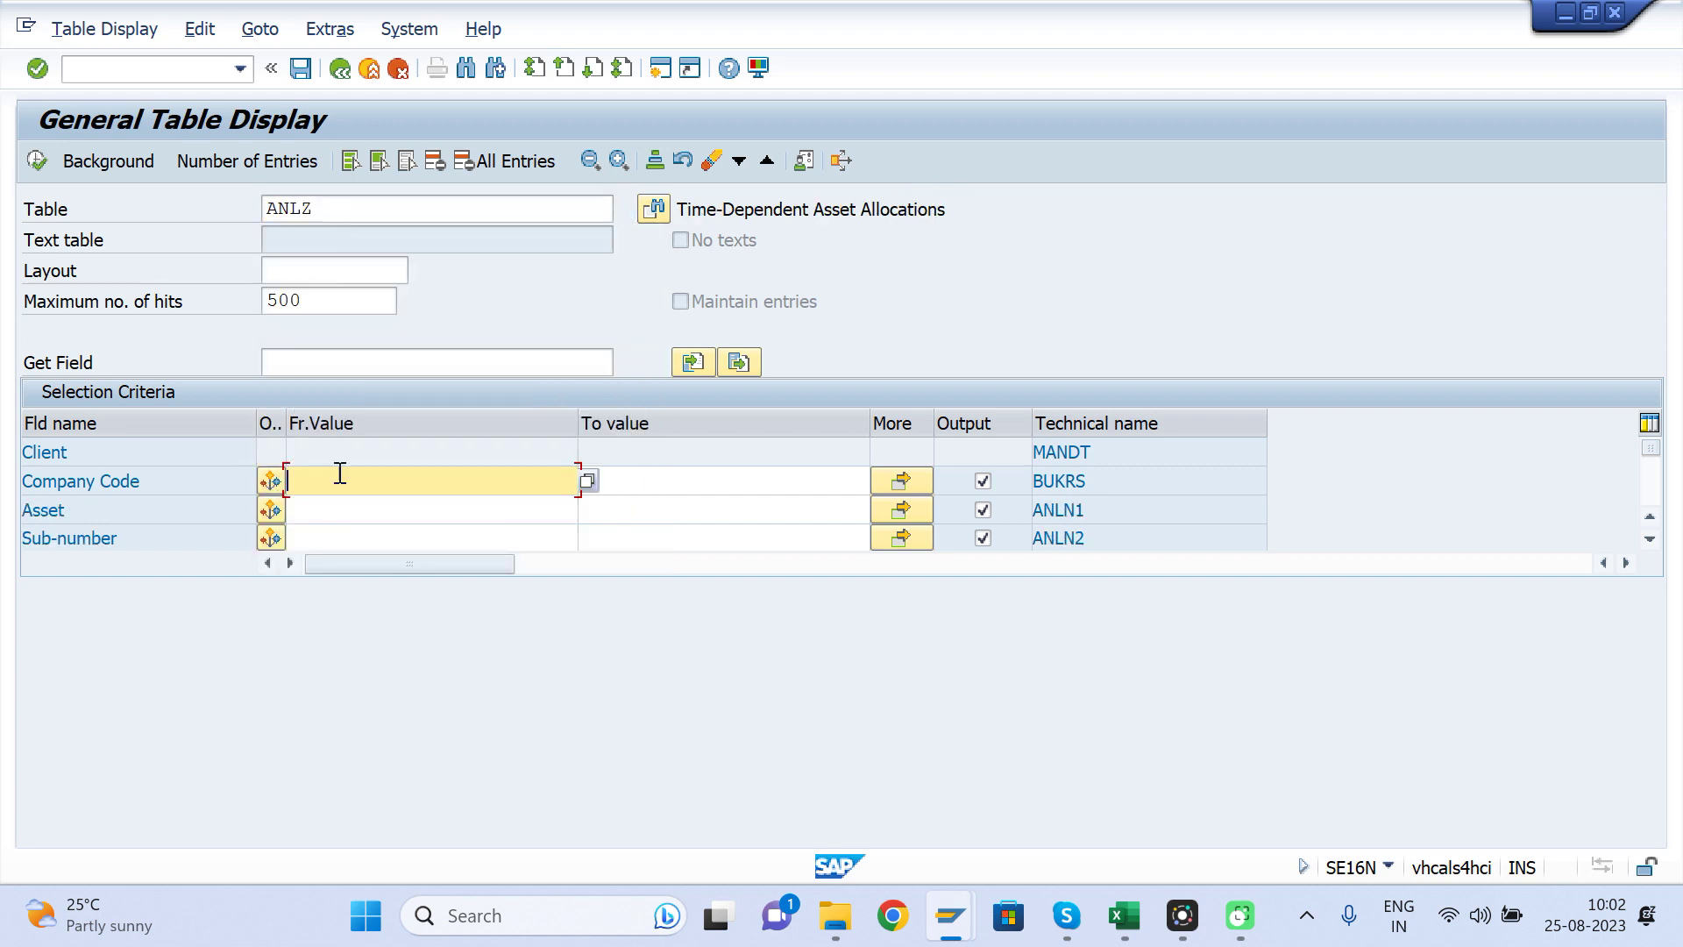
type("tm99")
left_click(36, 160)
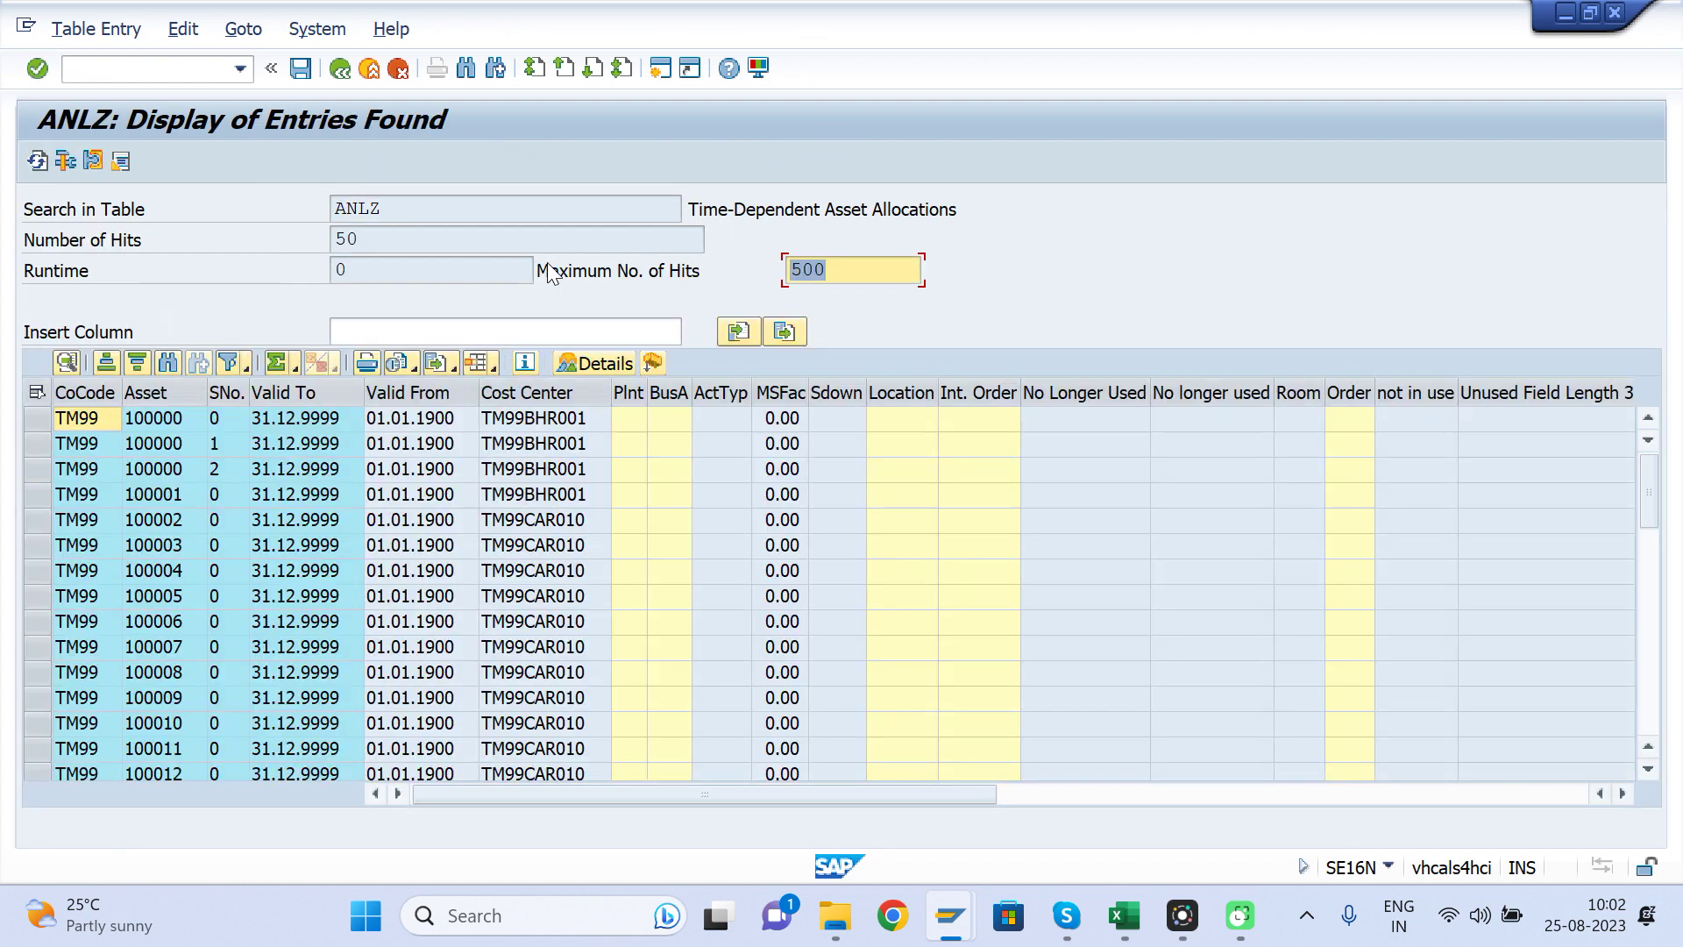
Examine the remaining columns of the ANLZ entries through to the segment and profit center.
left_click(536, 473)
key("Right")
key("Right")
key("Right")
key("Right")
key("Right")
key("Right")
key("Right")
key("Right")
key("Right")
key("Right")
key("Right")
key("Right")
key("Right")
key("Right")
key("Right")
key("Right")
key("Right")
key("Right")
key("Right")
key("Right")
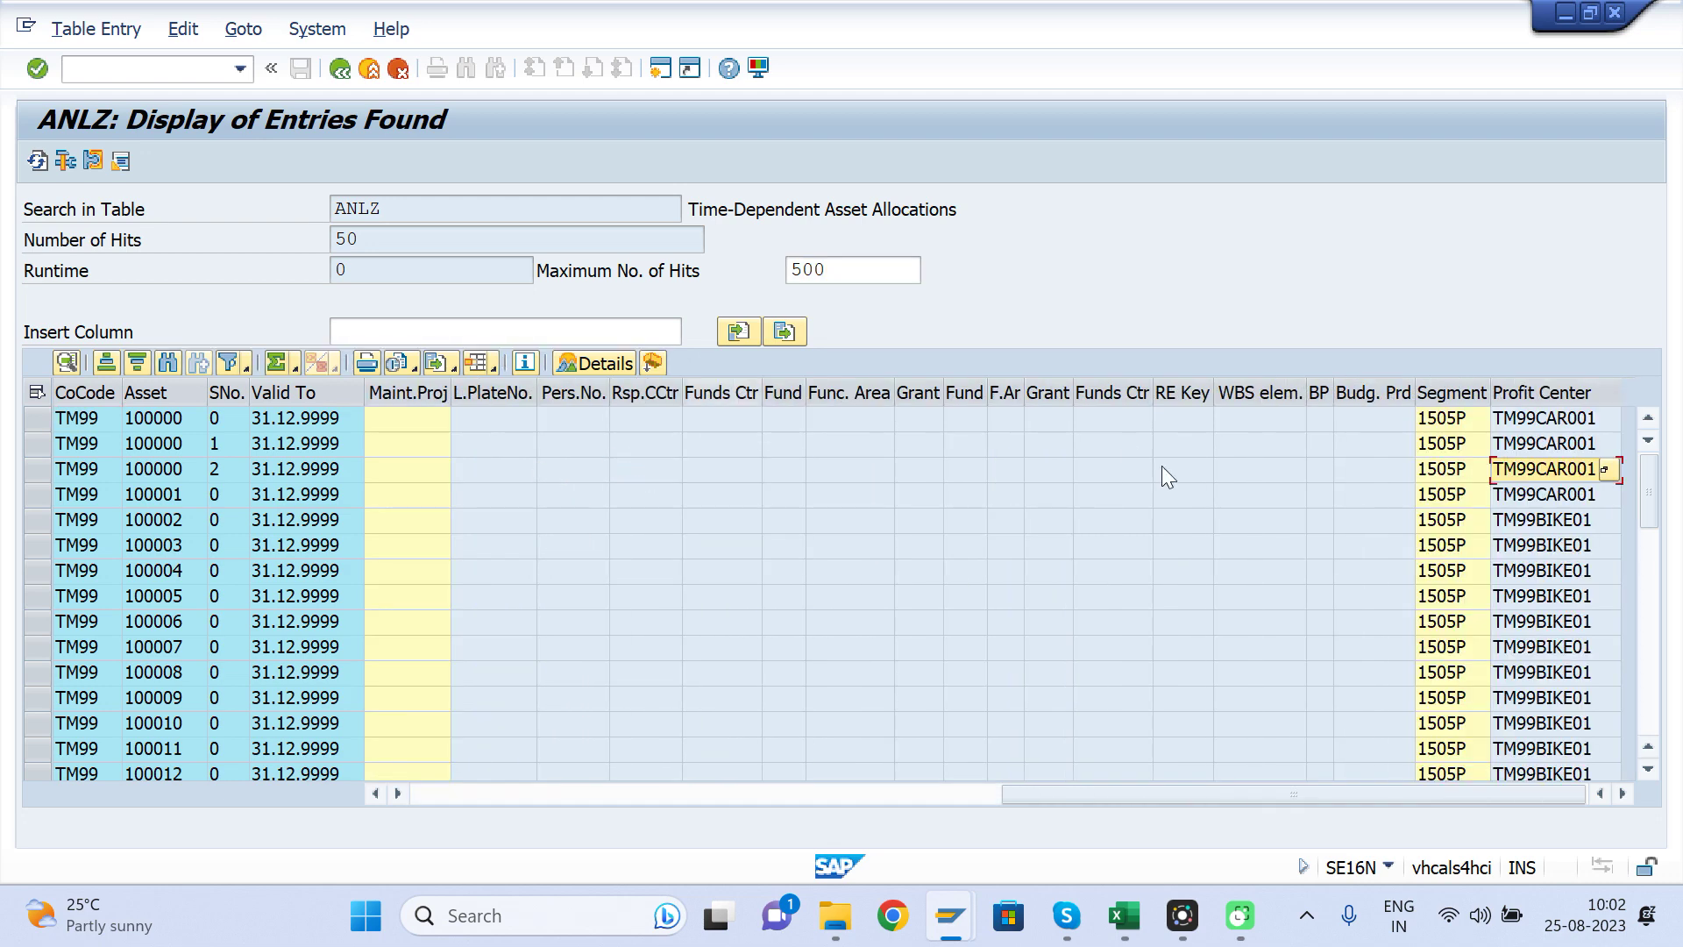
Return to the table selection, load table ANLB and display its depreciation terms for company code TM99.
left_click(340, 67)
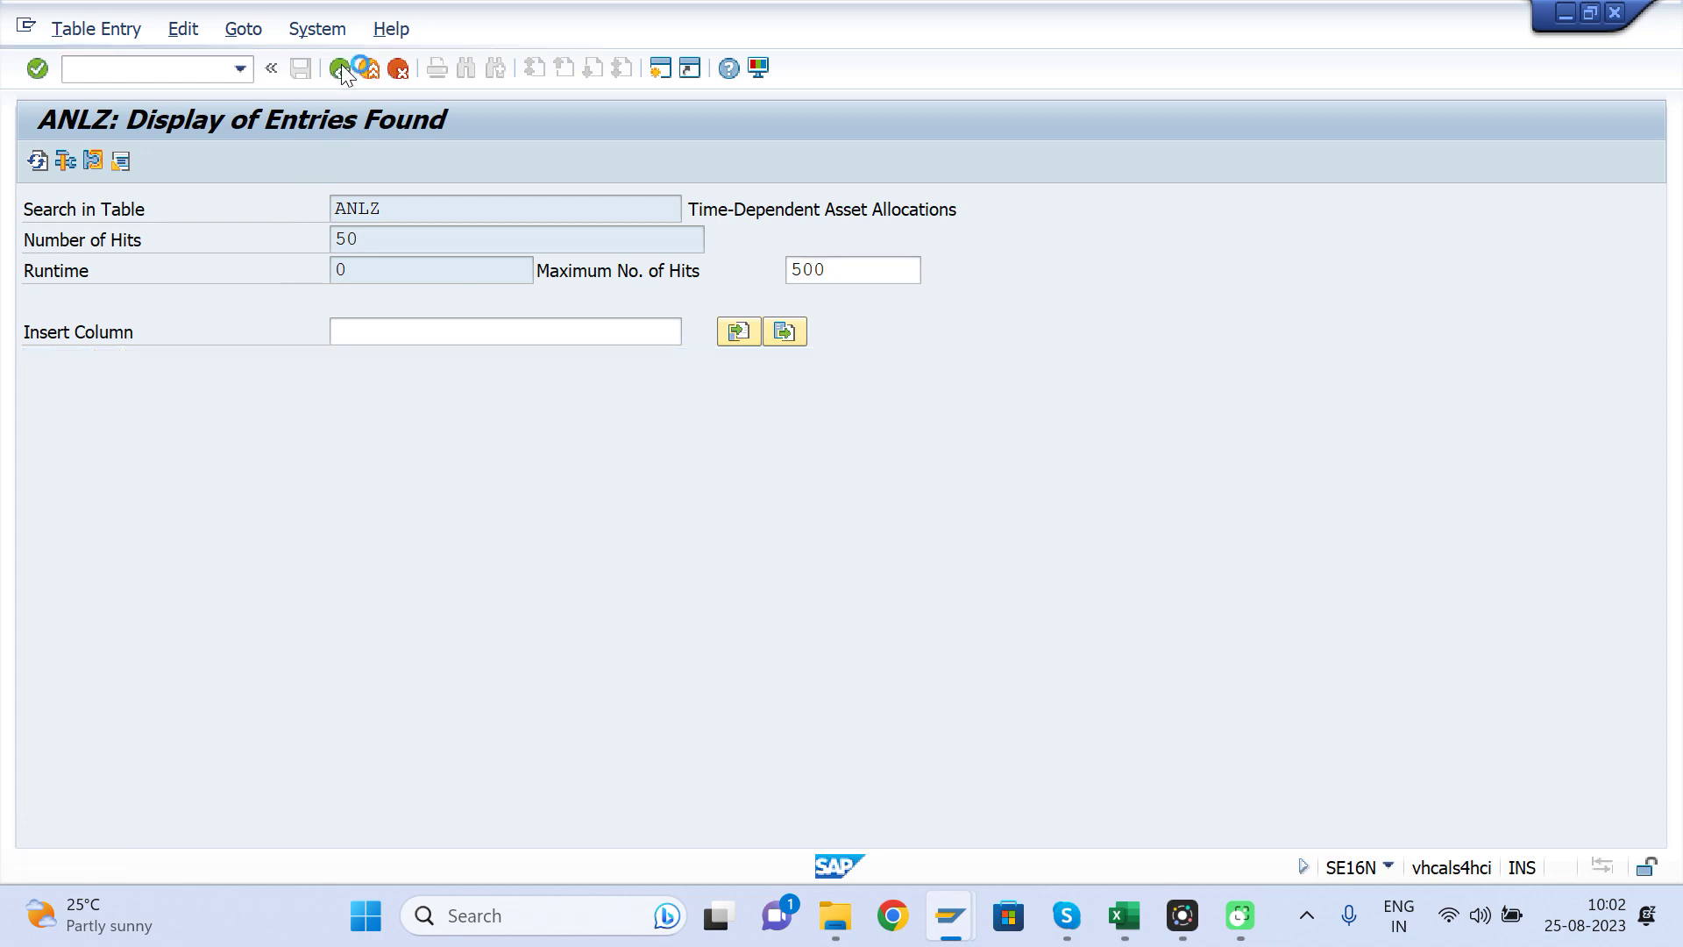
type("ANLB")
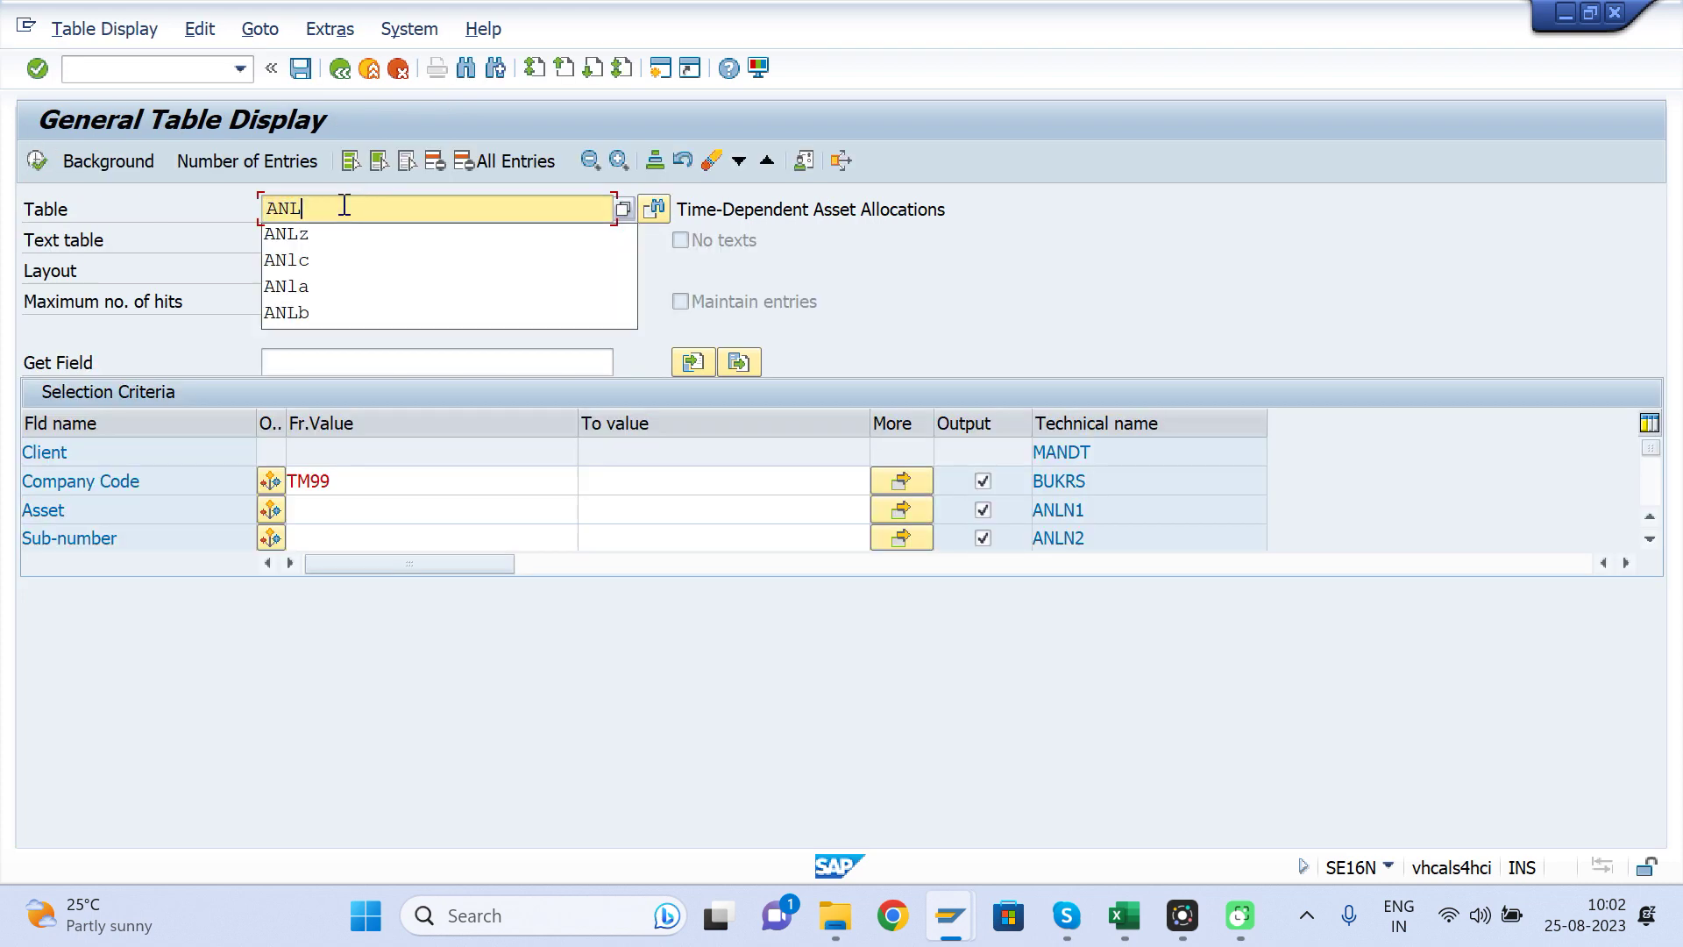
key("Return")
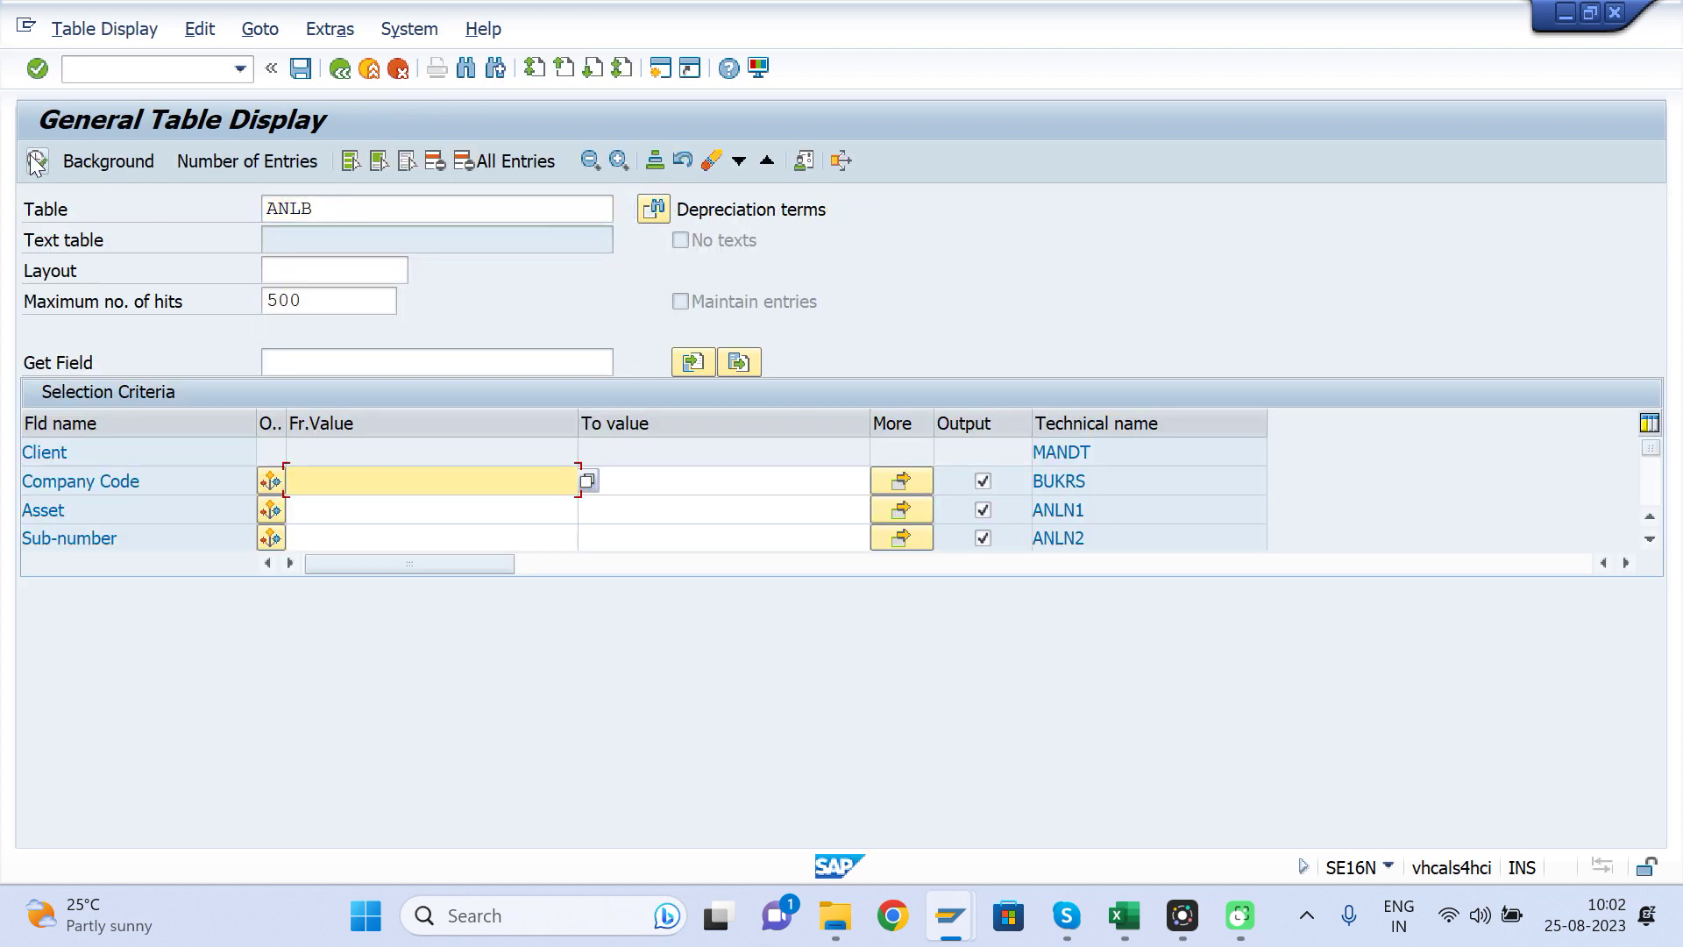
type("tm99")
left_click(39, 160)
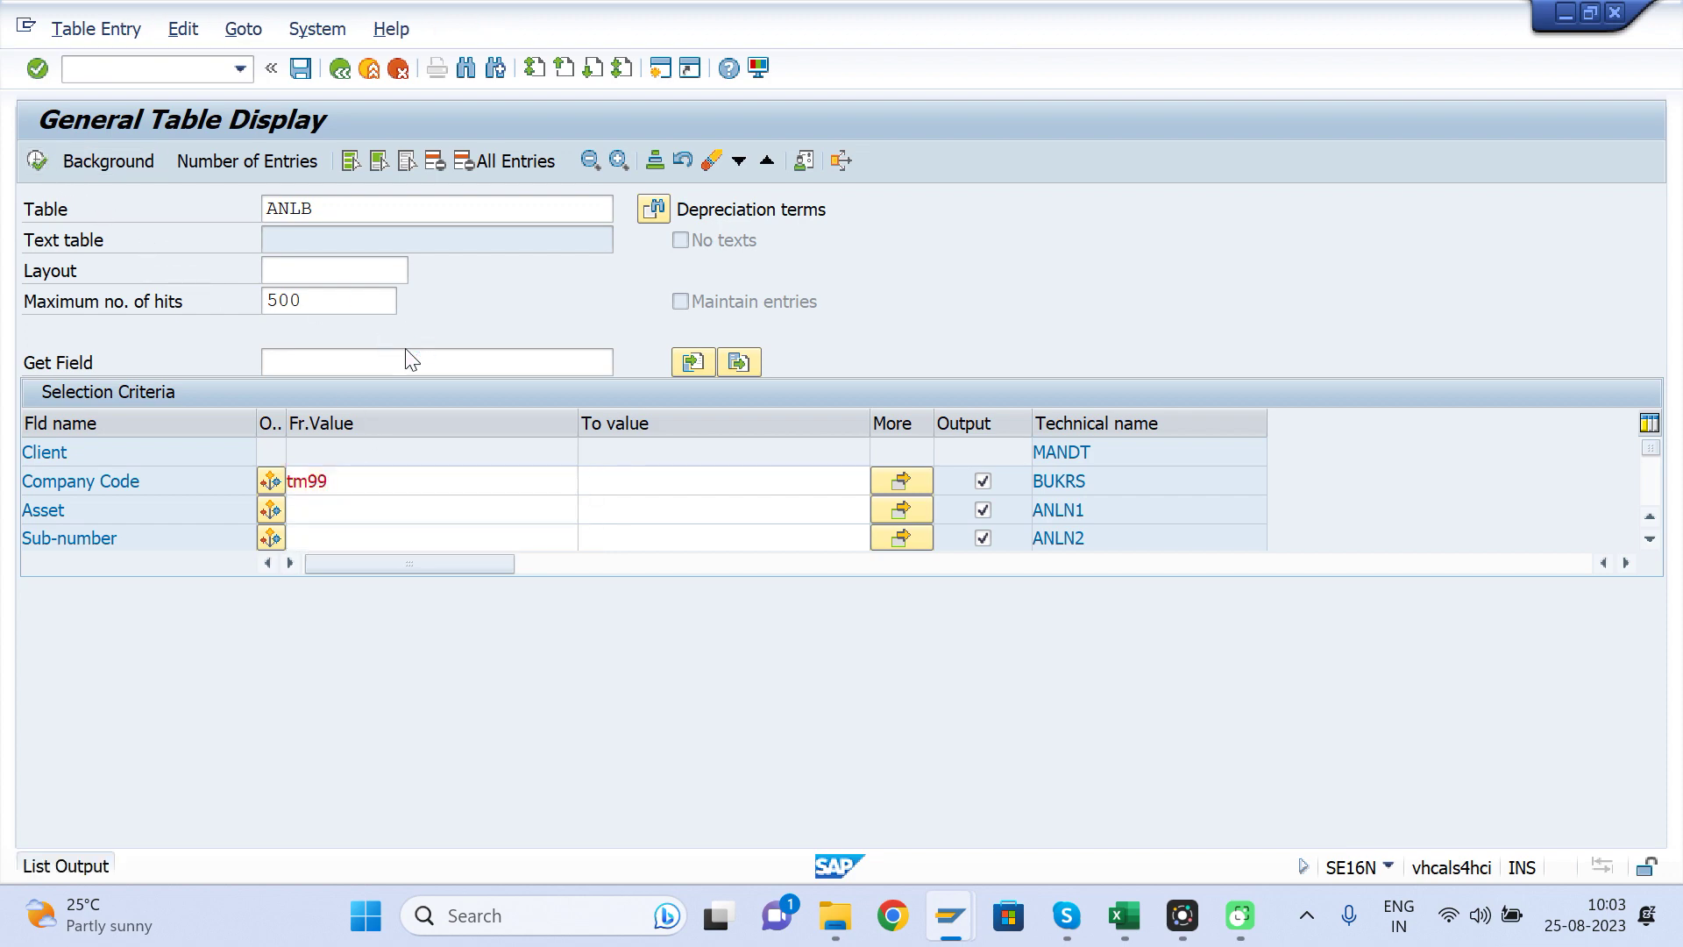
left_click(587, 447)
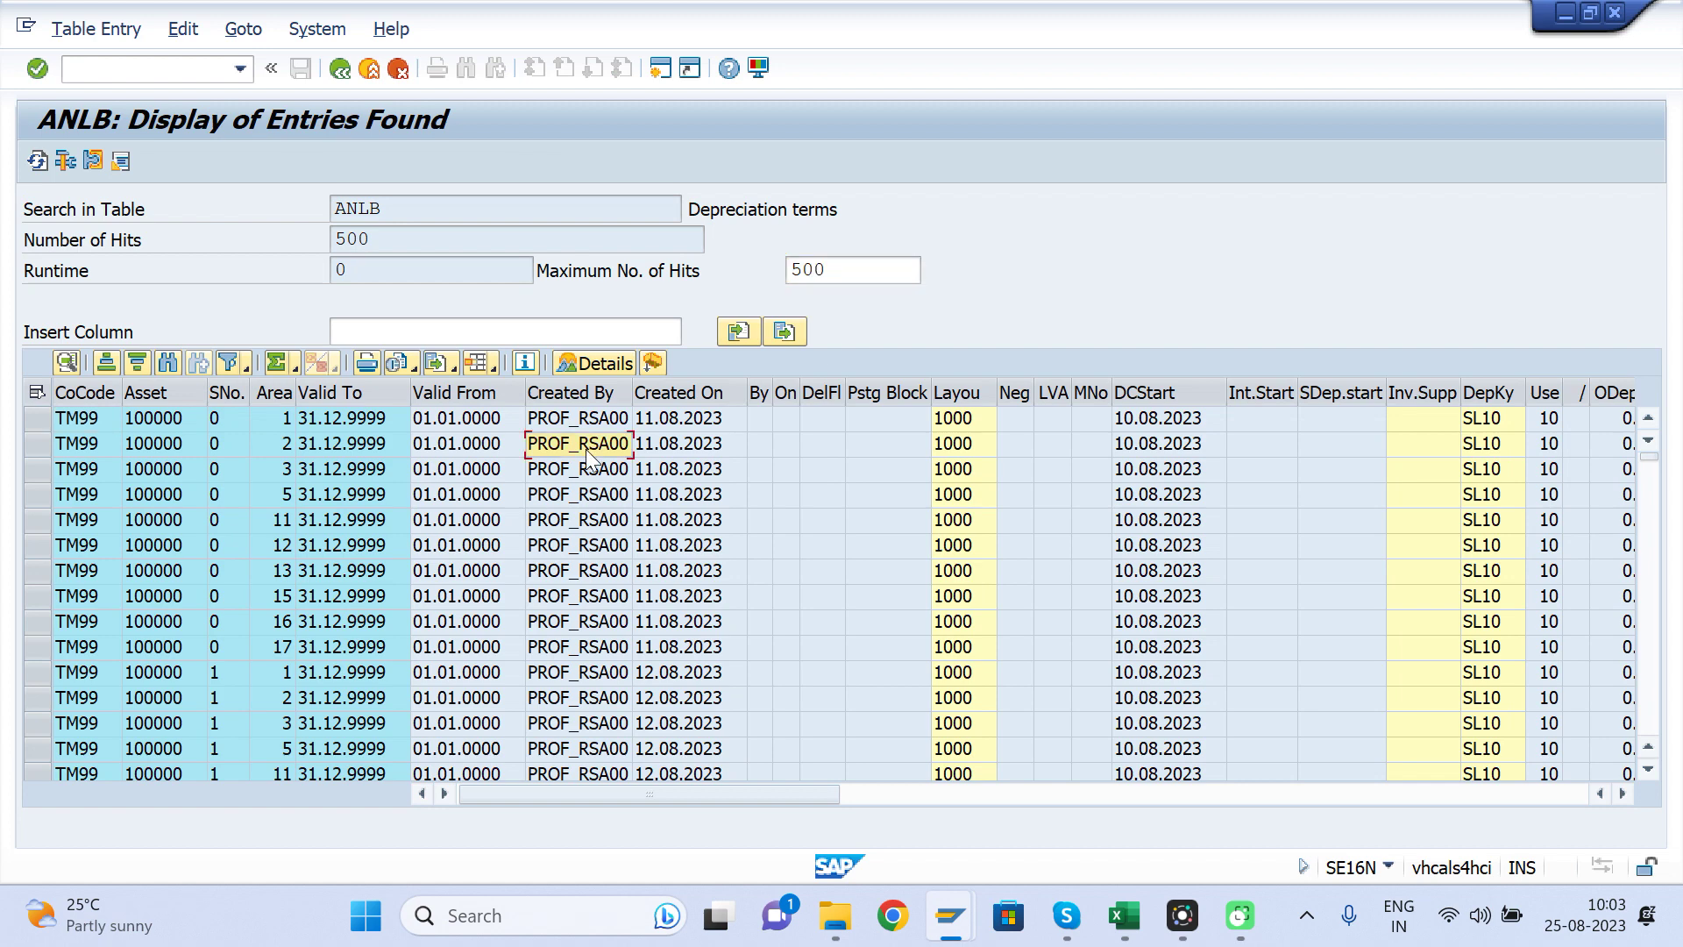
Examine the ANLB entries across the depreciation, acquisition, retirement and deactivation date columns.
left_click(1175, 494)
key("Right")
key("Right")
key("Right")
key("Right")
key("Right")
key("Right")
key("Right")
key("Right")
key("Right")
key("Right")
key("Right")
key("Right")
key("Right")
key("Right")
key("Right")
key("Right")
key("Right")
key("Right")
key("Right")
key("Right")
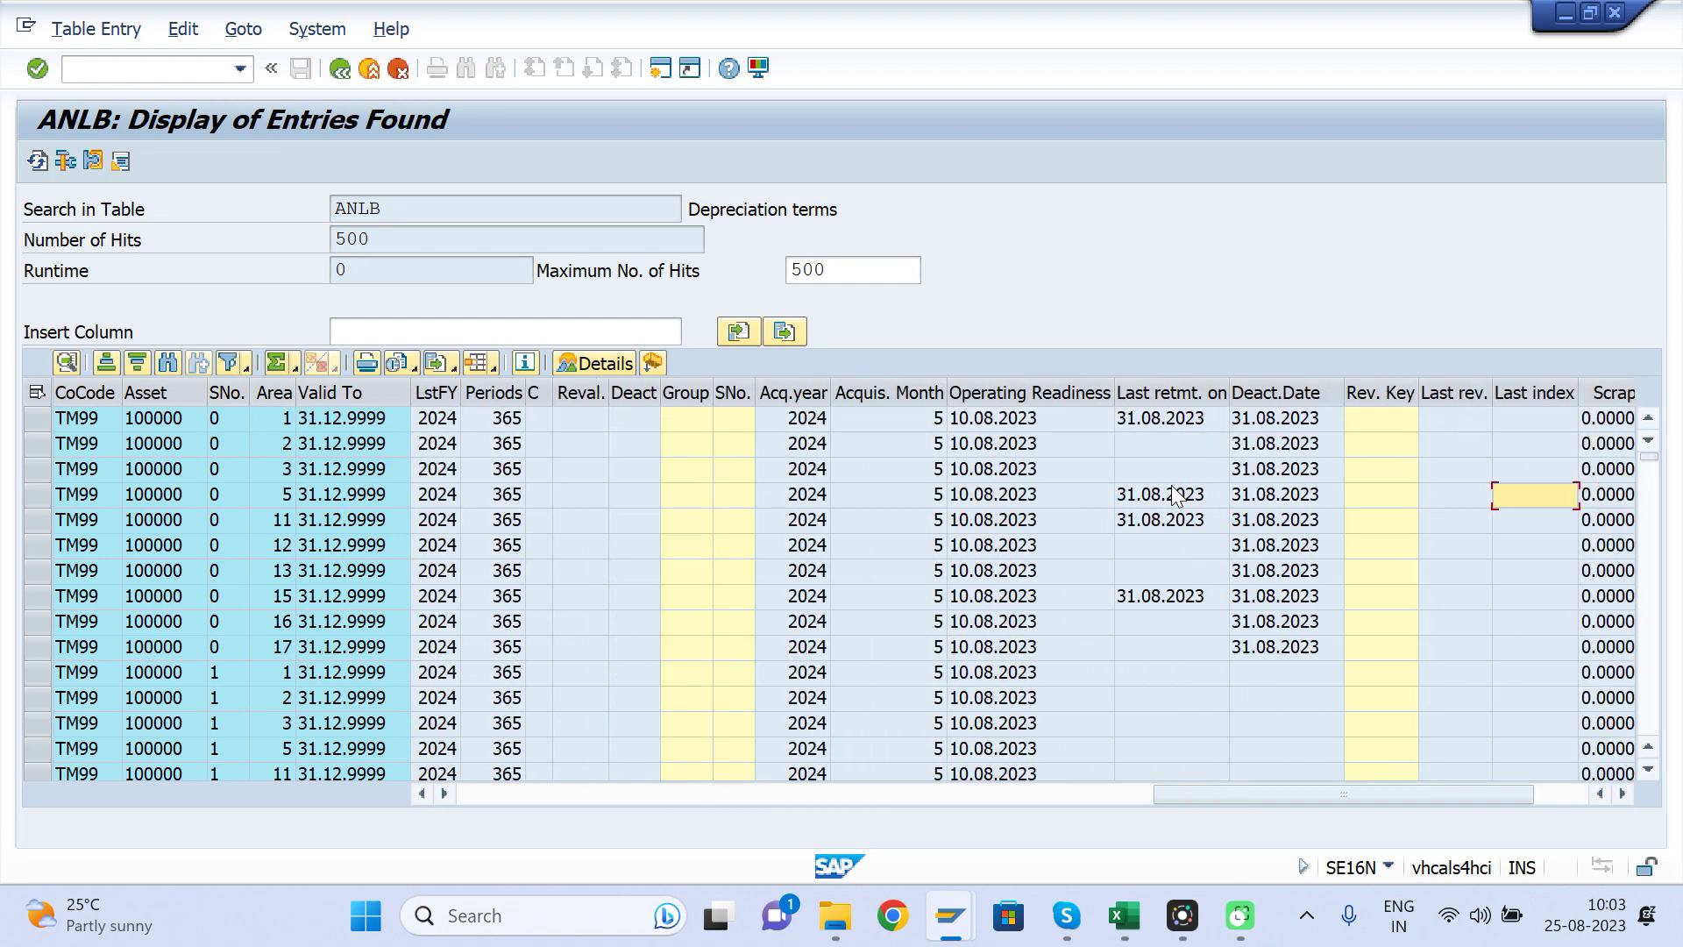
Return to the table selection, load table ANLA and display its asset master record segments for company code TM99.
left_click(348, 71)
type("ANLA")
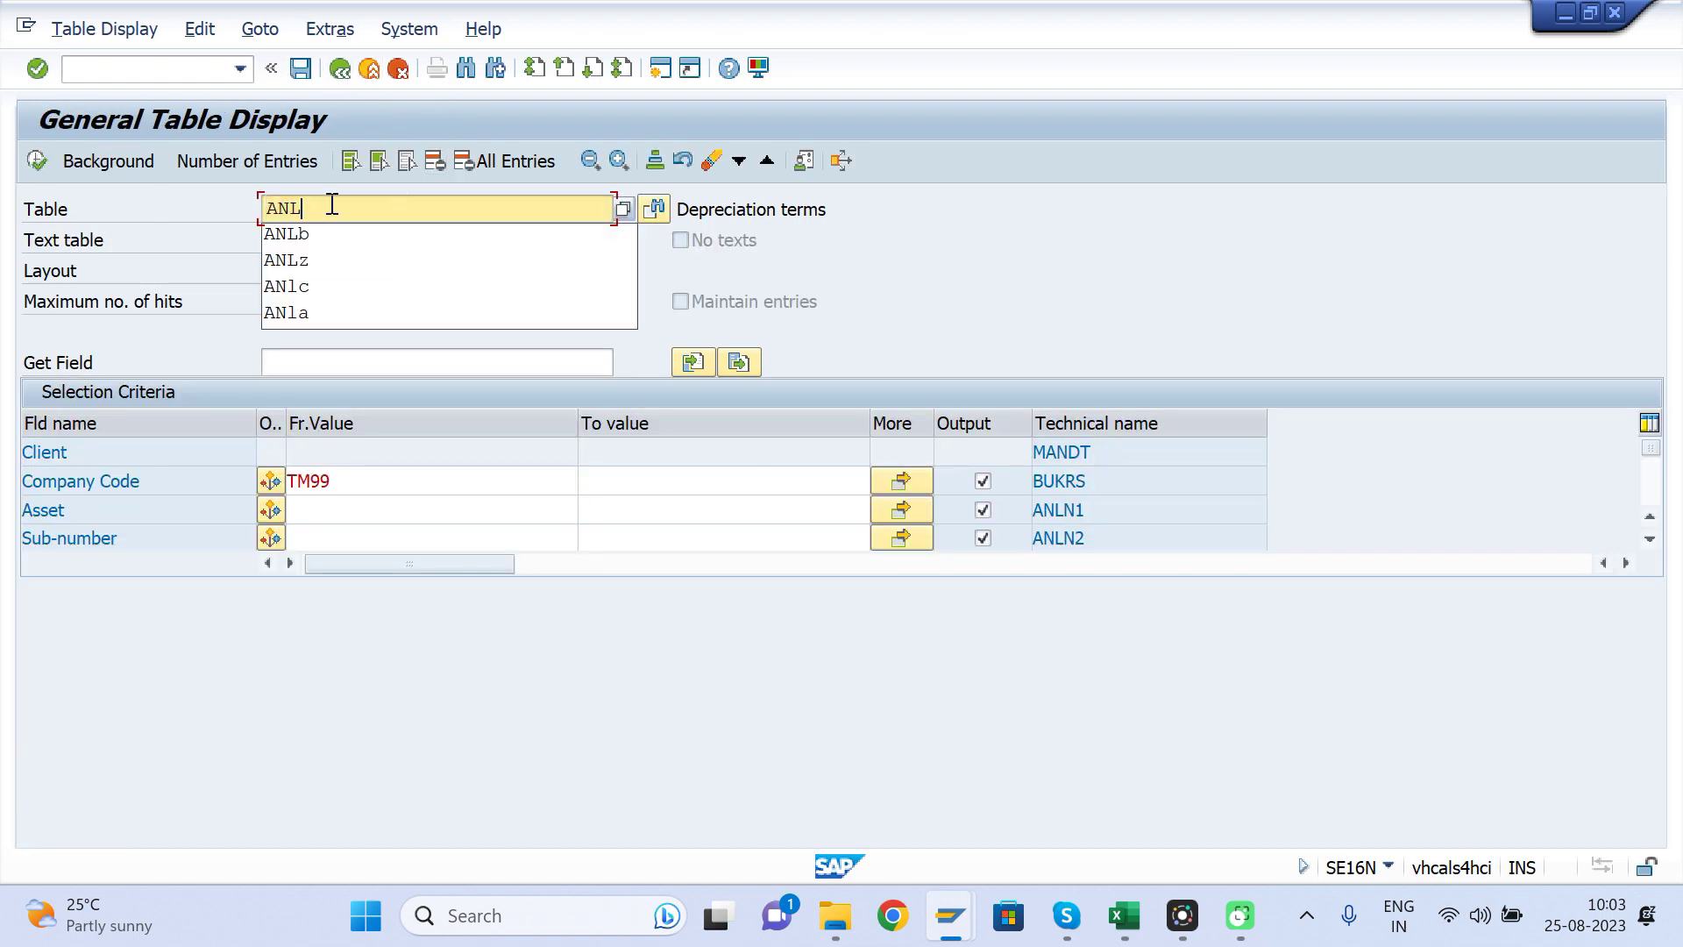
key("Return")
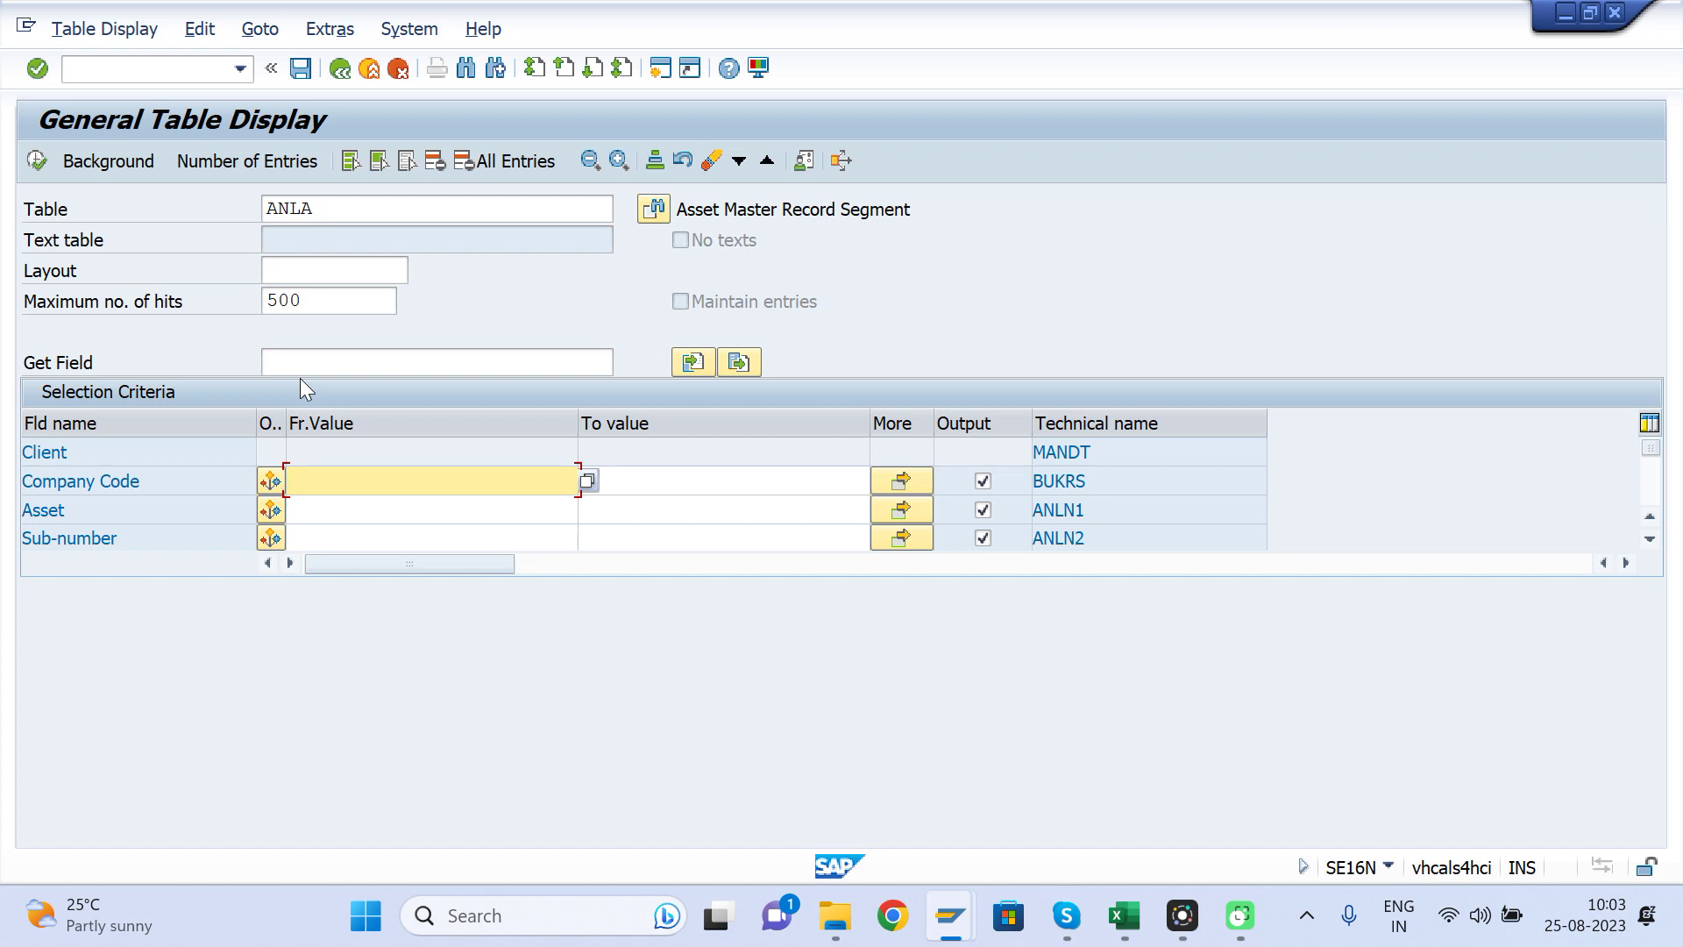
type("tm99")
left_click(36, 161)
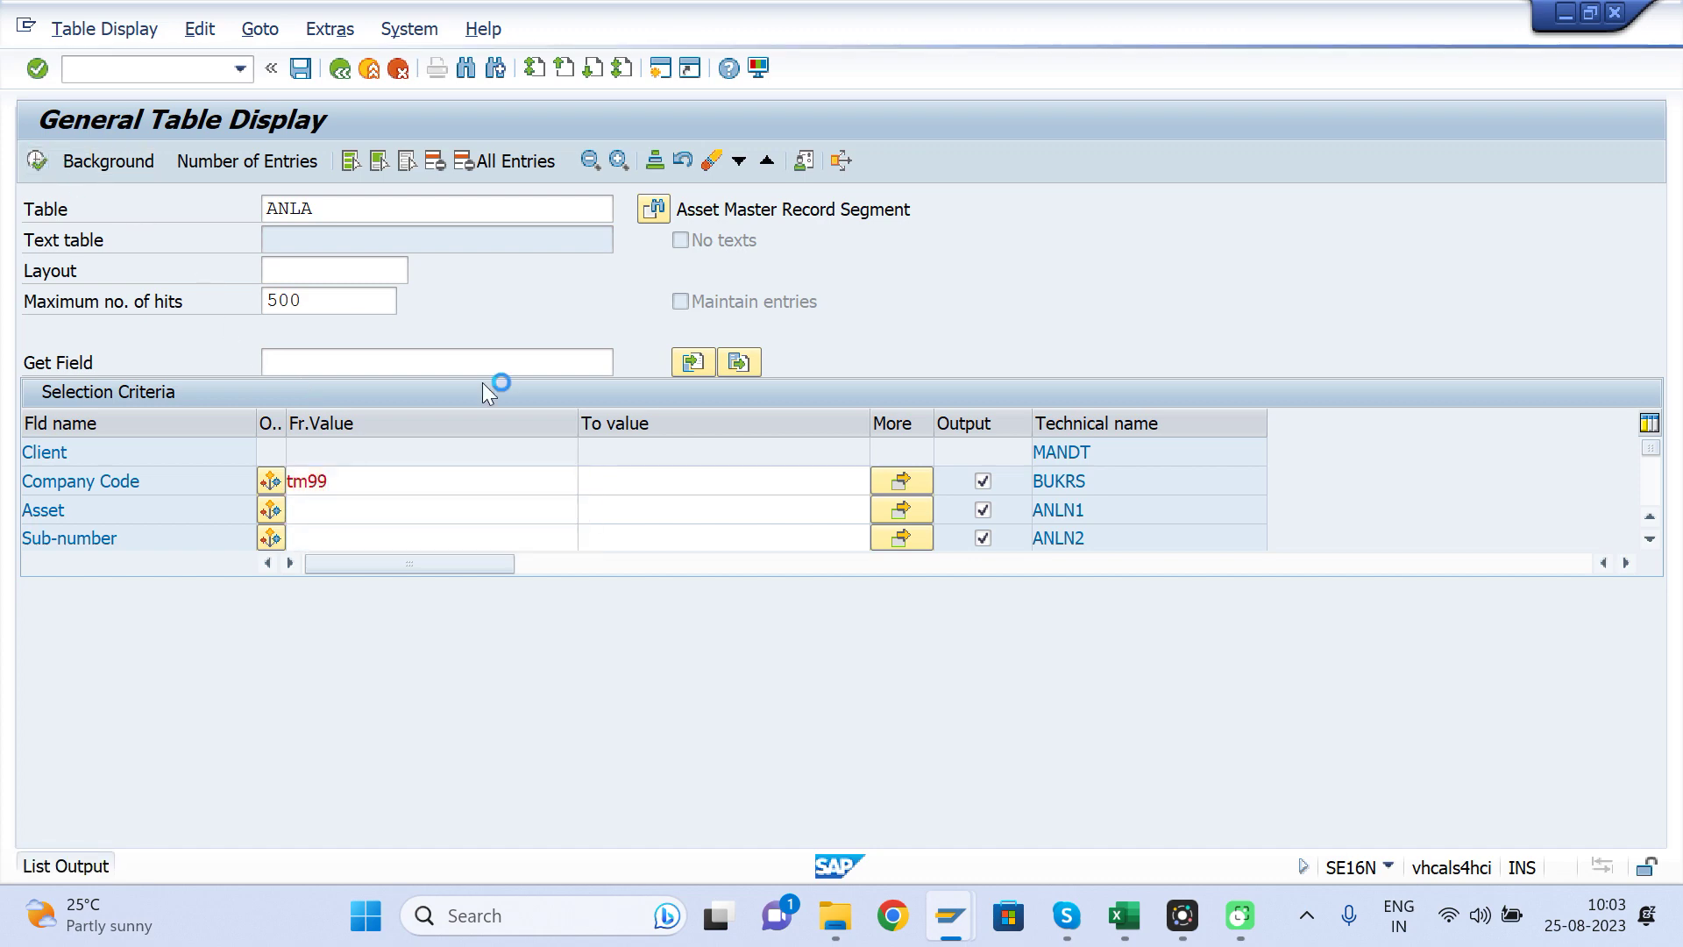
left_click(638, 602)
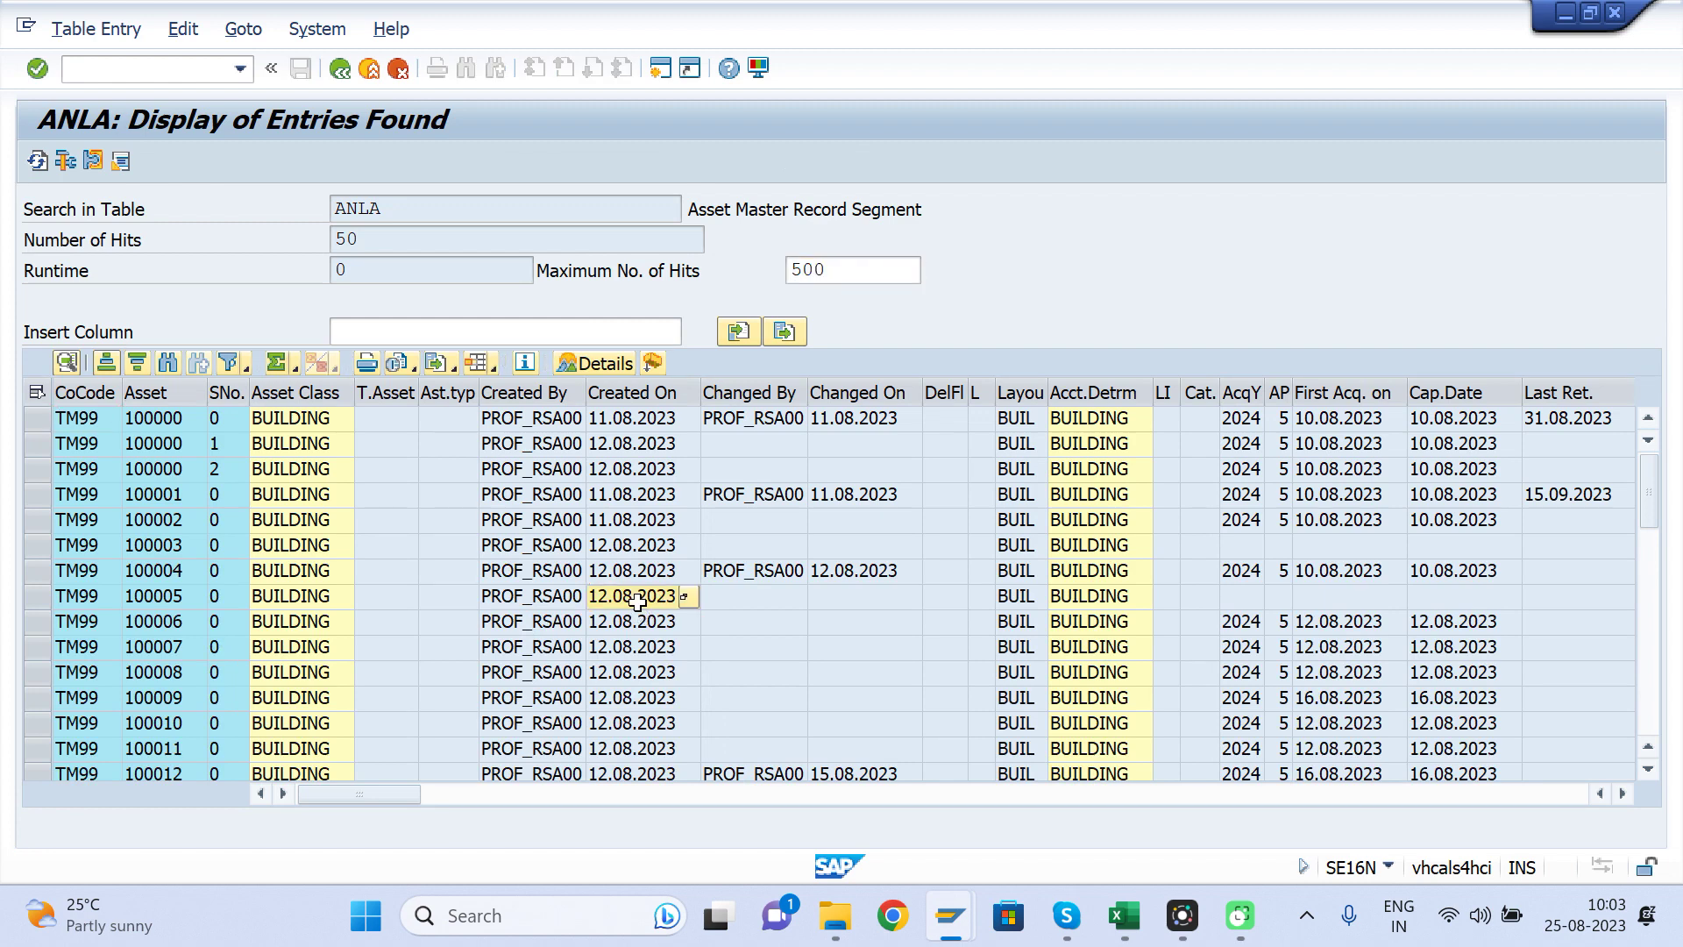
Switch to the asset master record and check the table and field name in the technical information of the Business Area field.
key("alt+Tab")
key("alt+Tab")
key("alt+Tab")
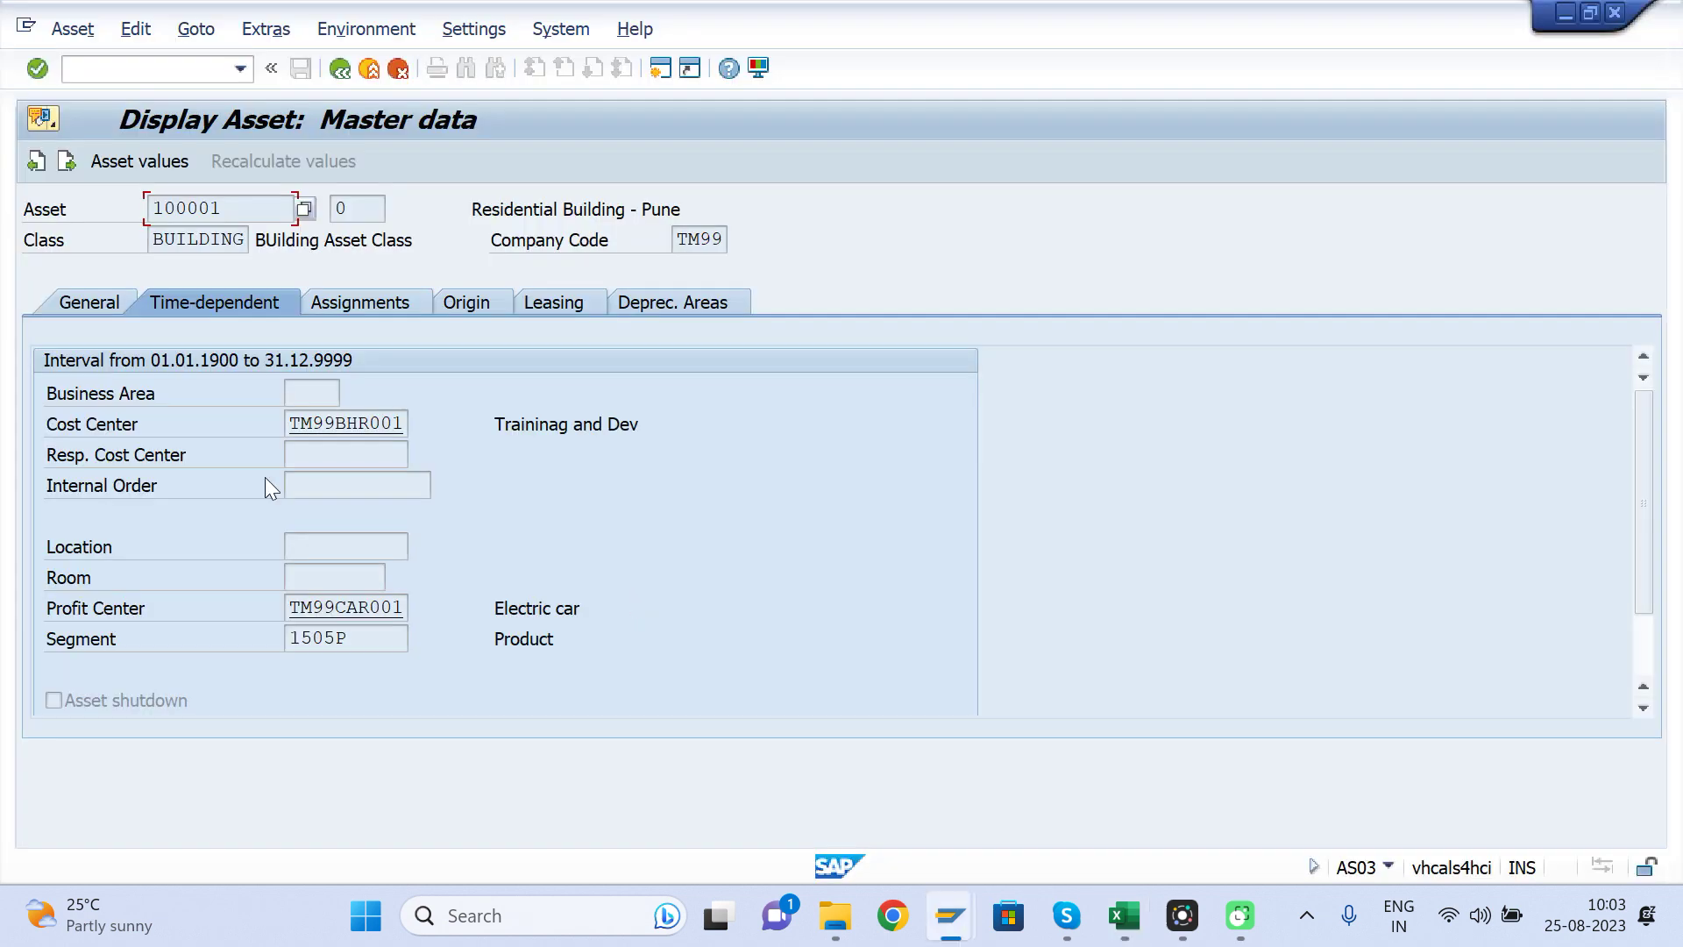
left_click(312, 395)
key("F4")
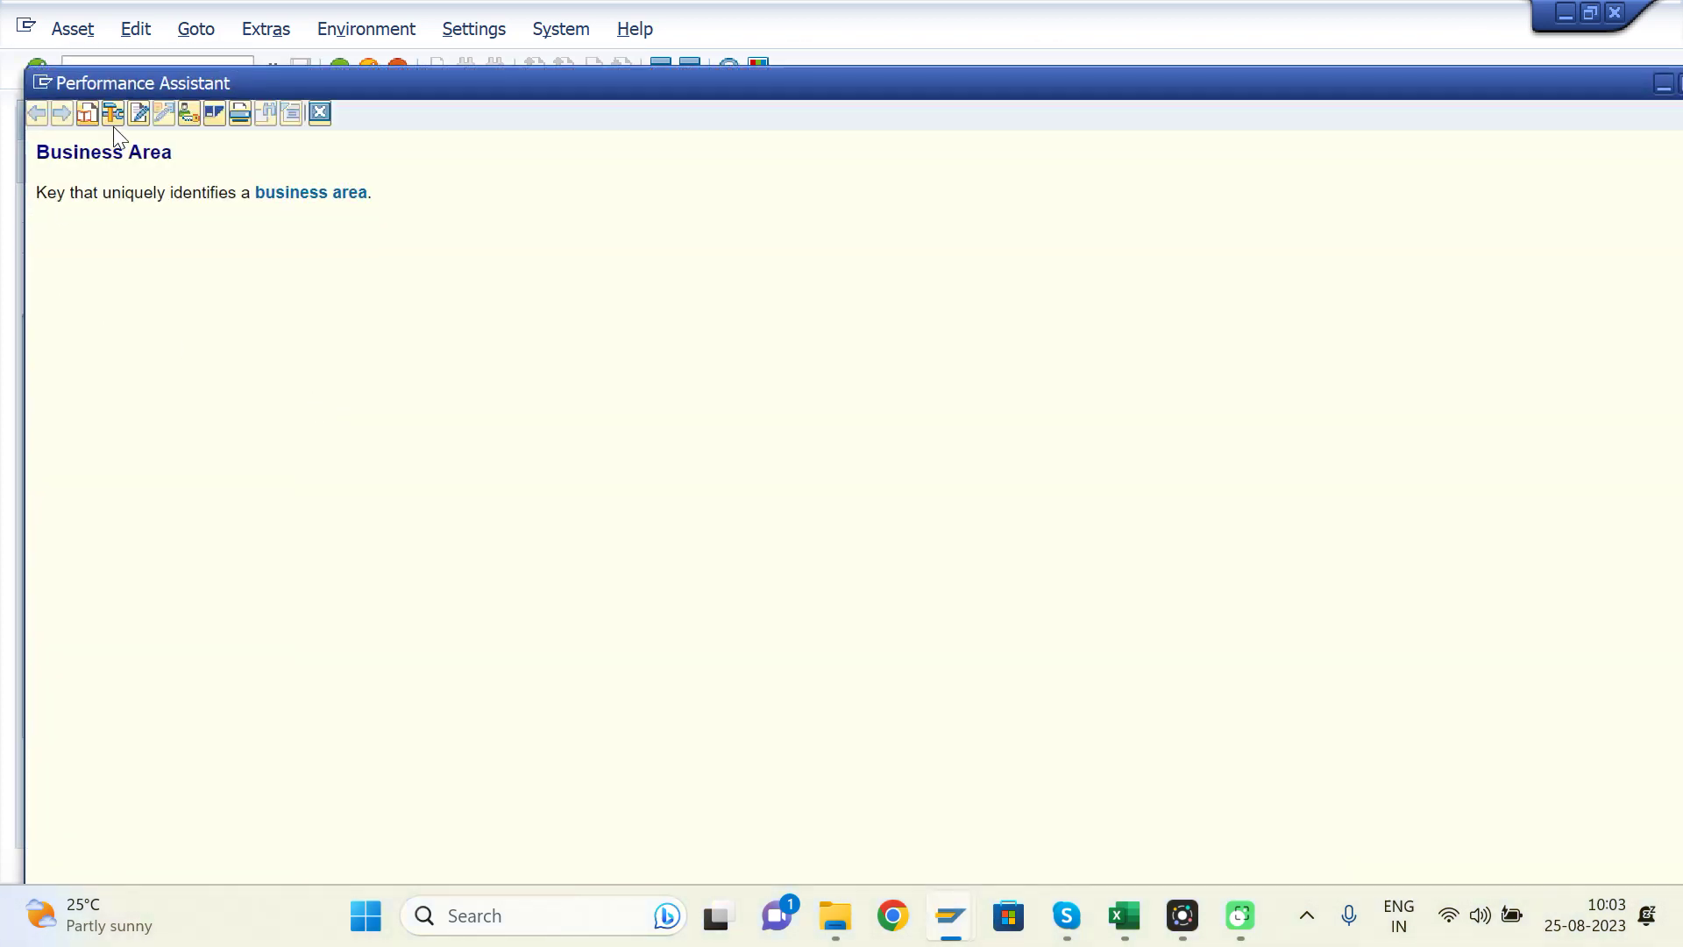
left_click(114, 118)
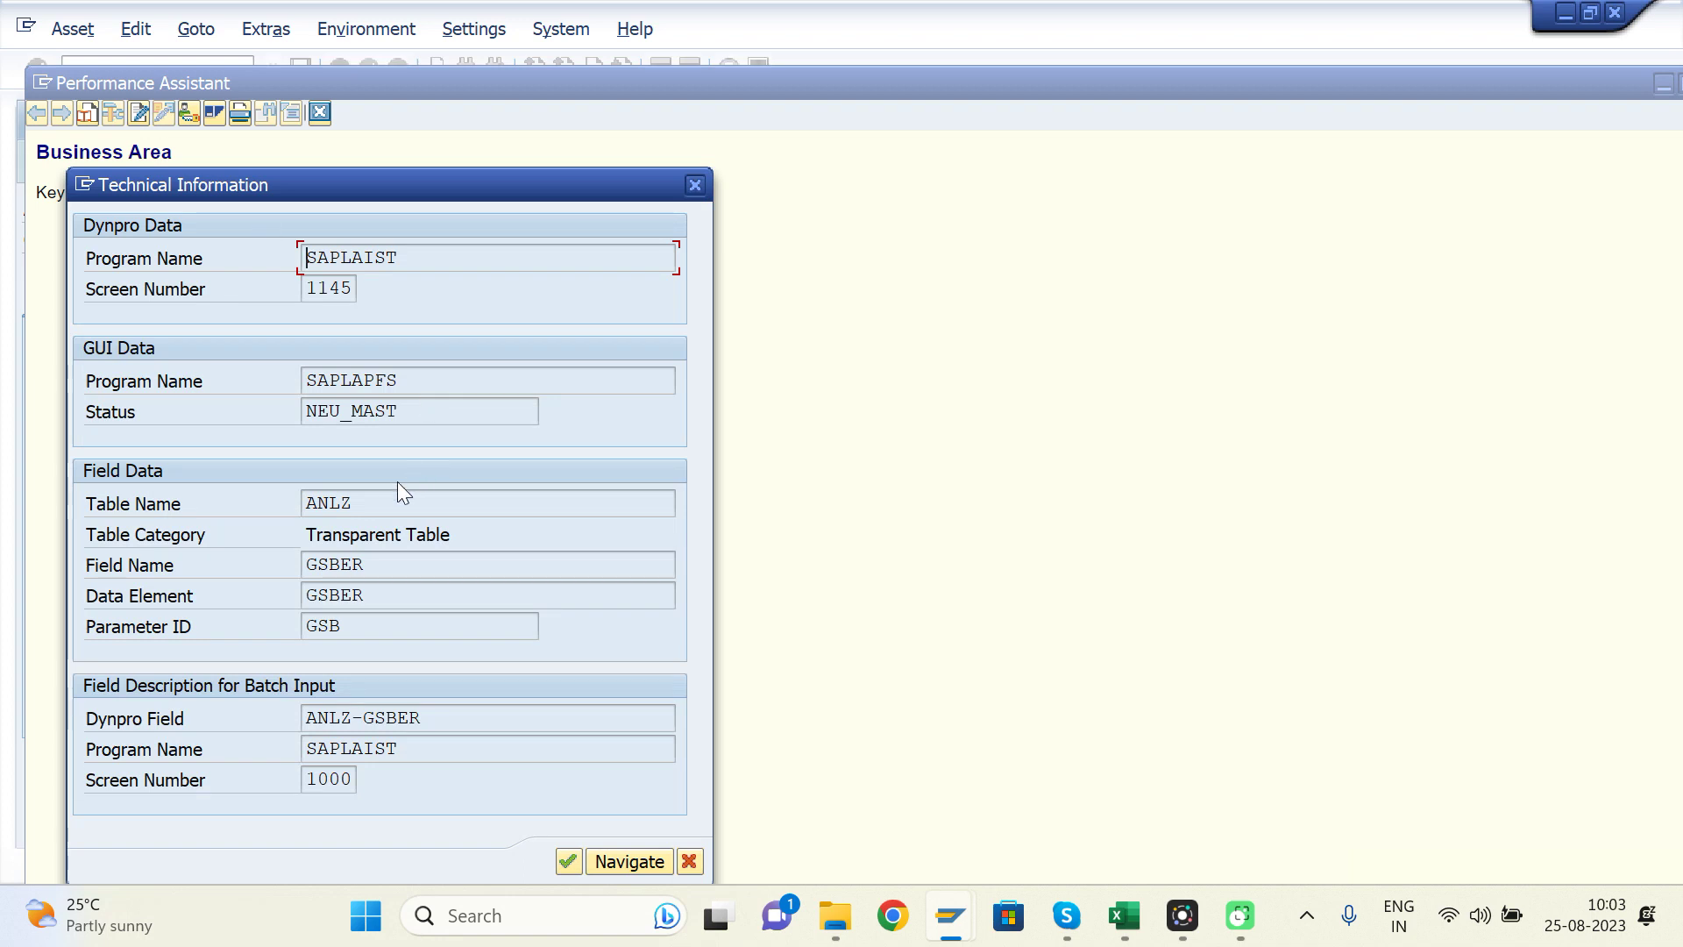
double_click(367, 493)
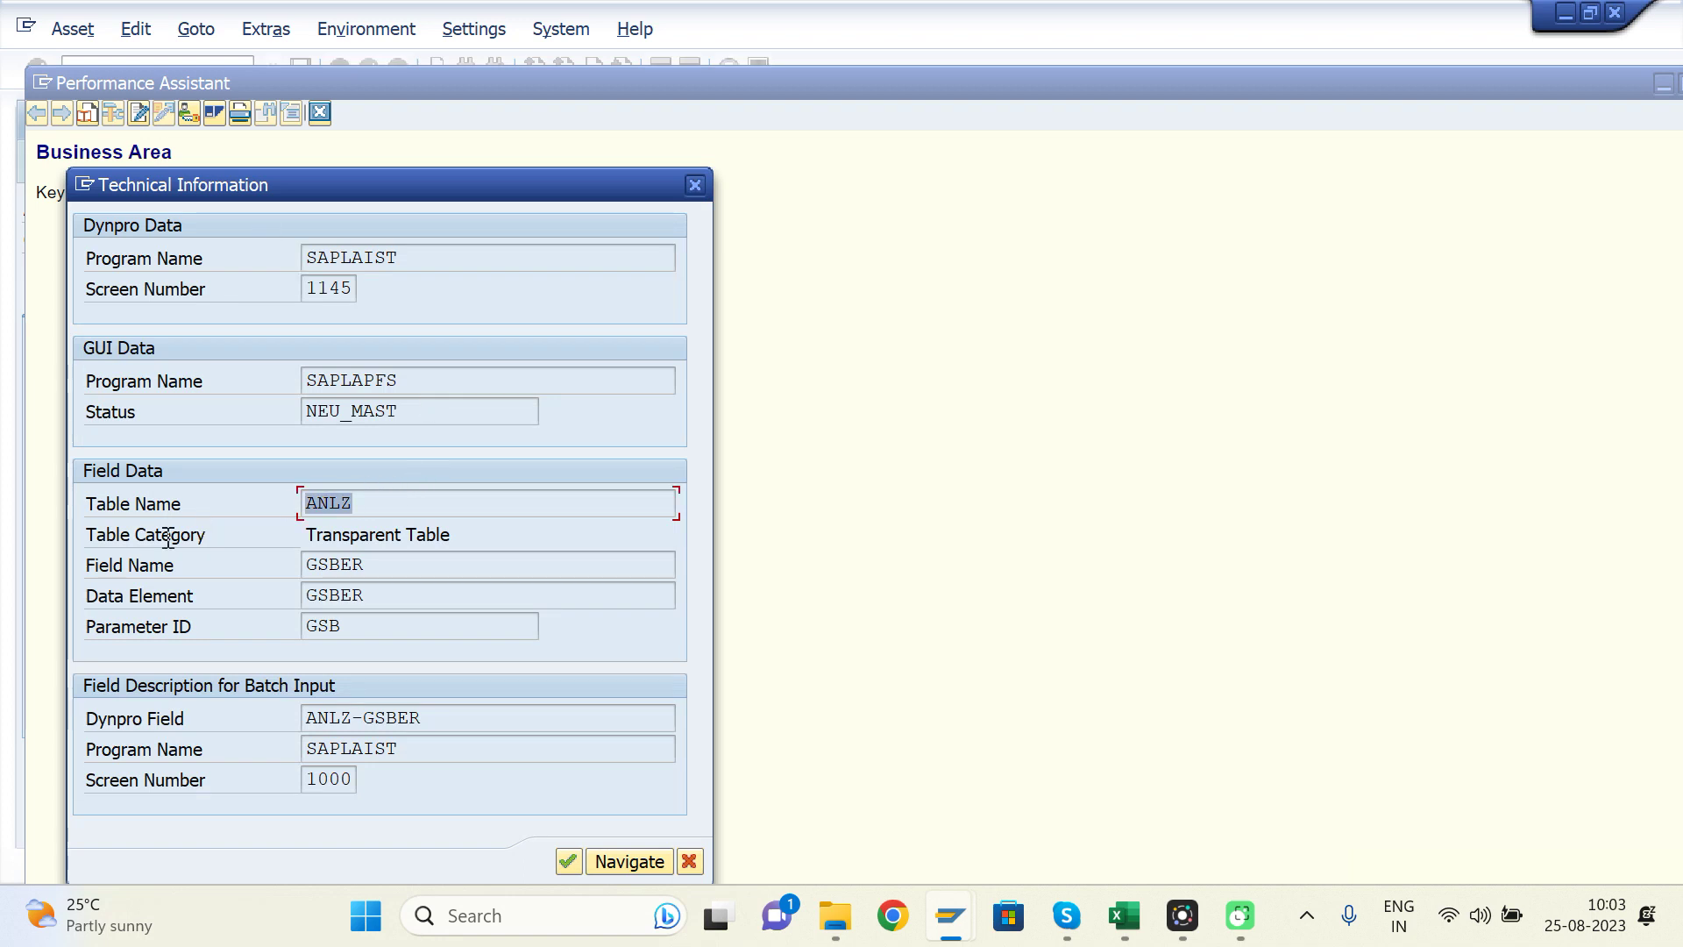
double_click(386, 574)
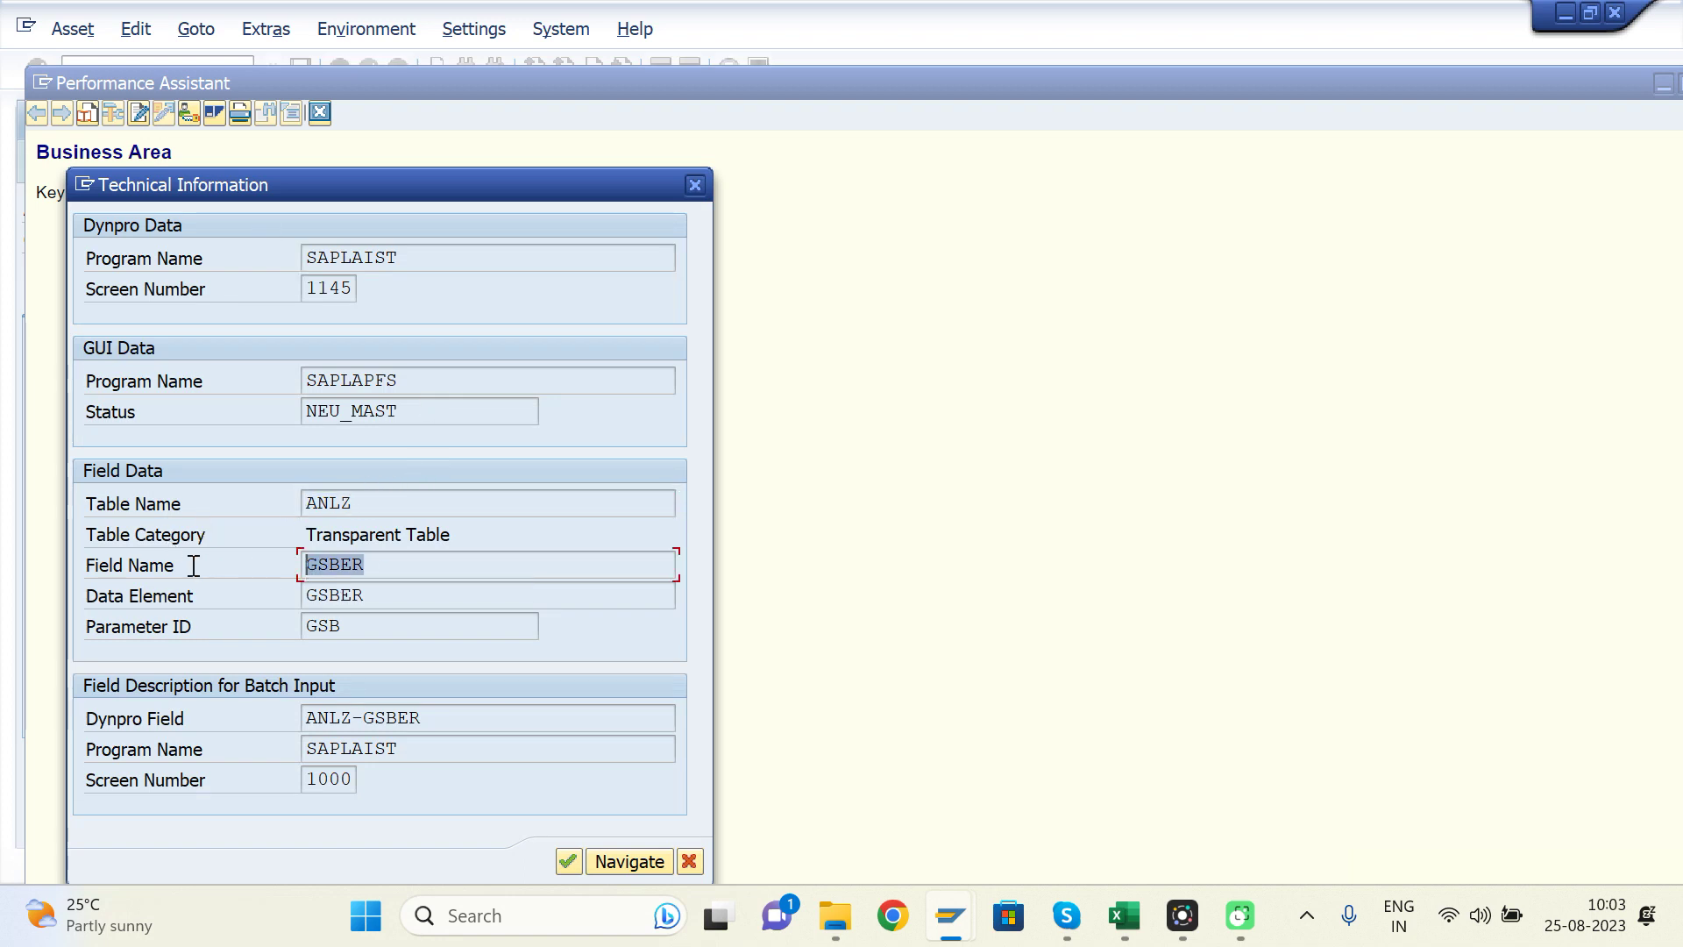
double_click(358, 506)
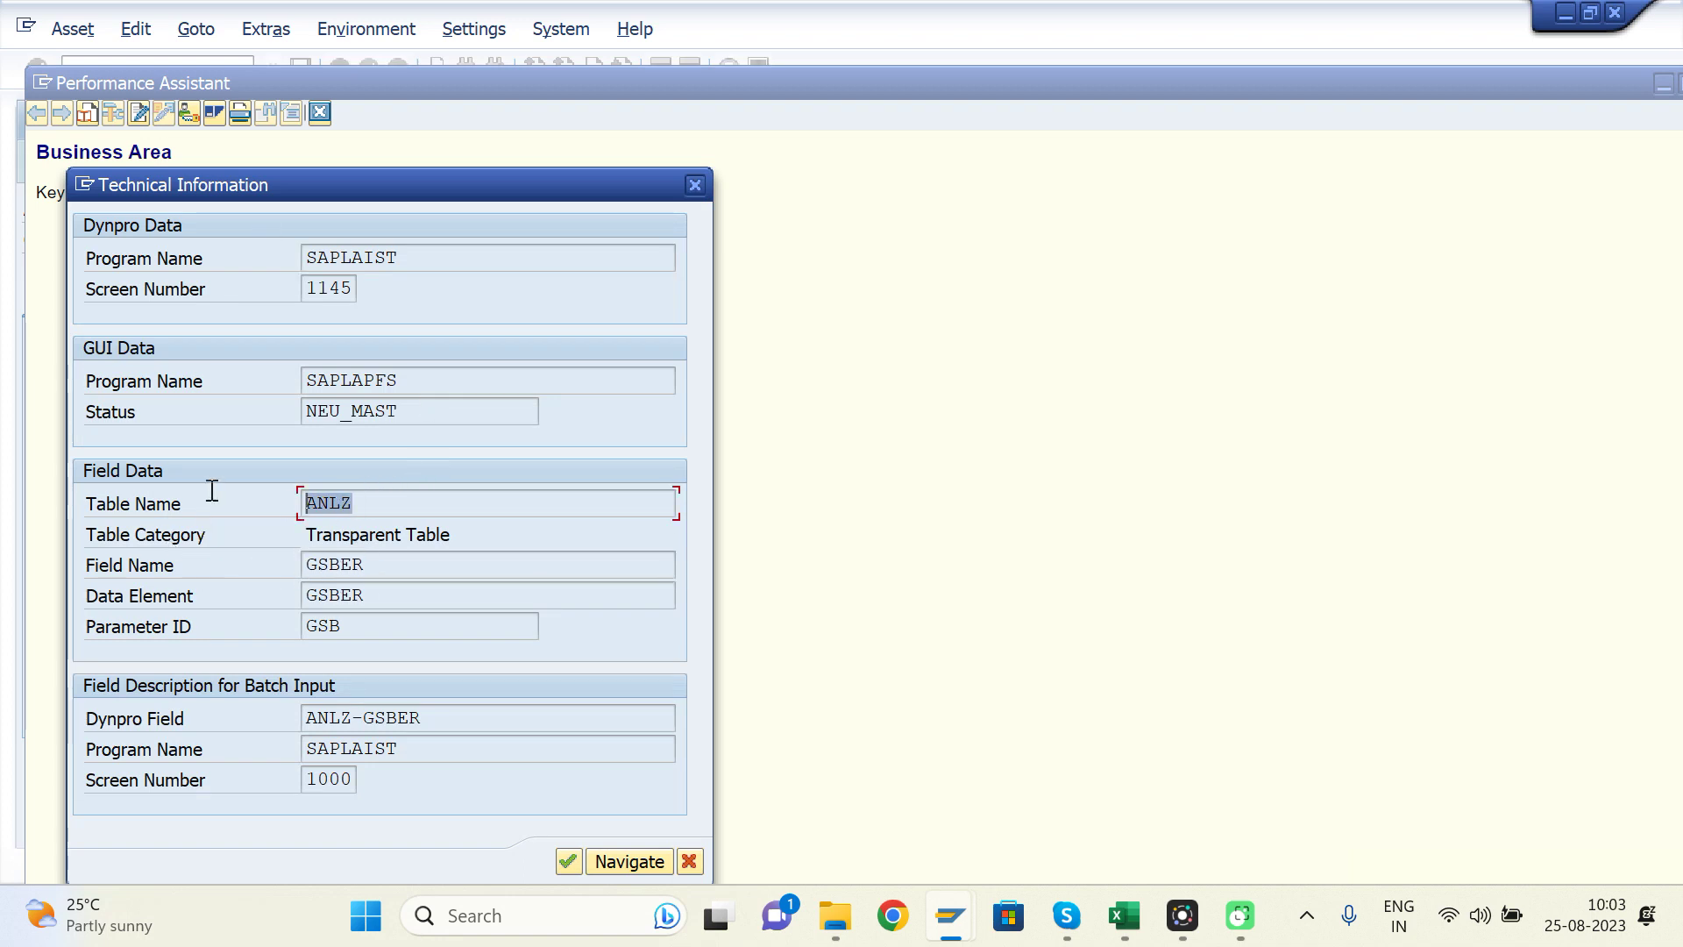
left_click(699, 184)
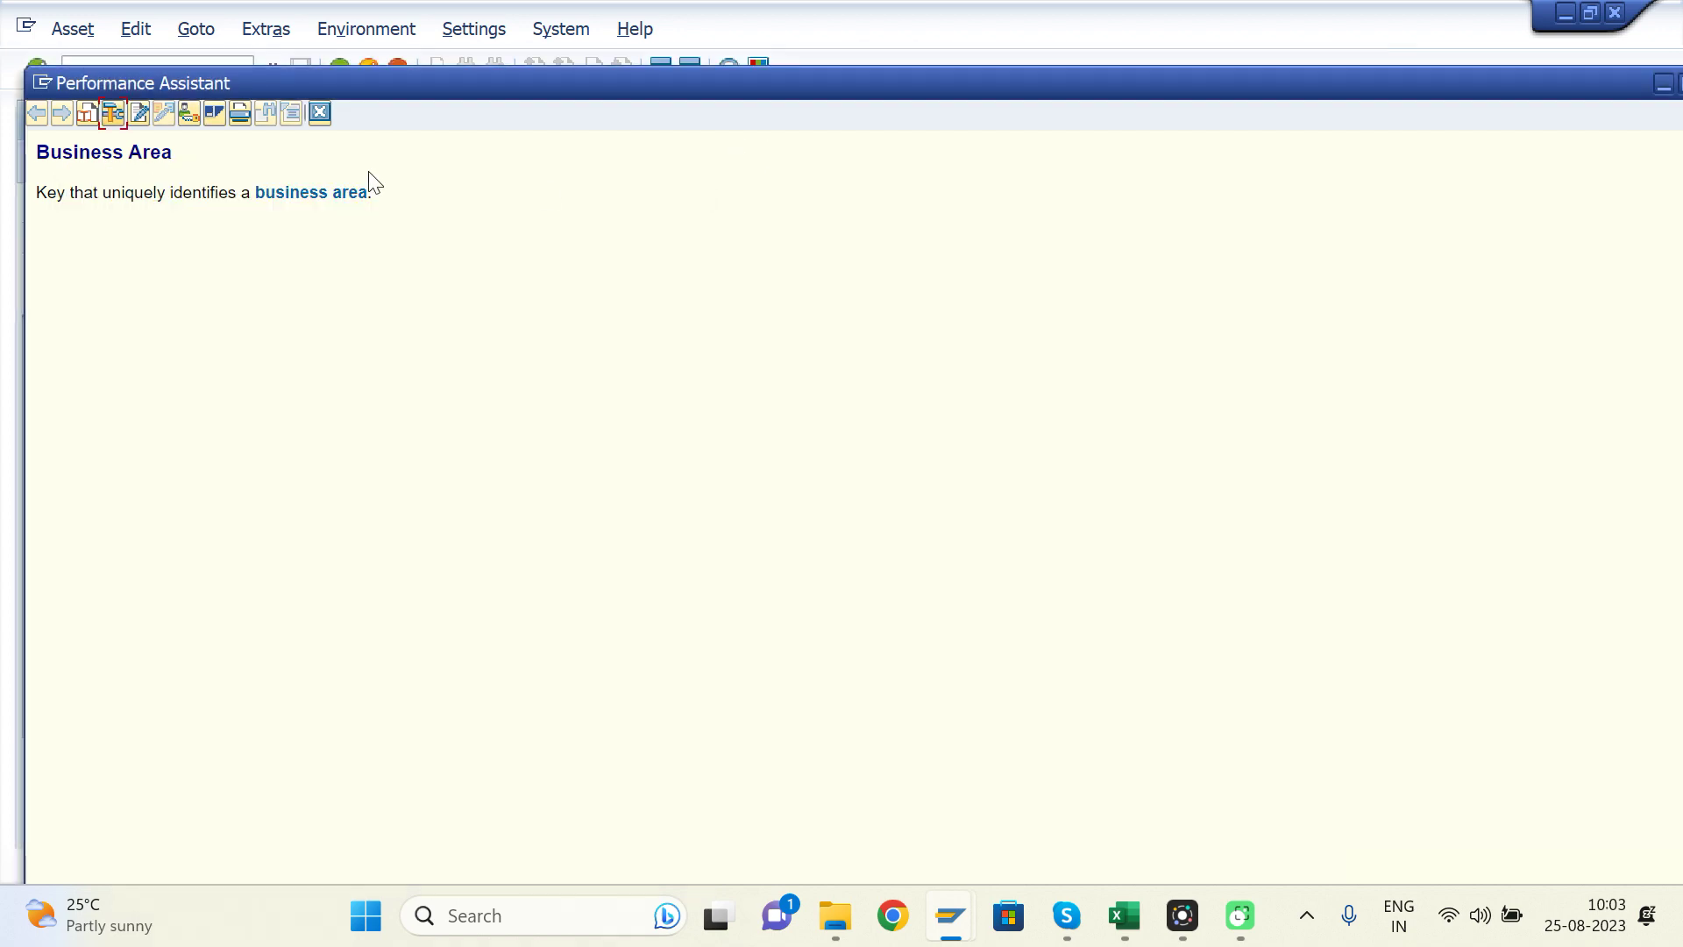
left_click(319, 113)
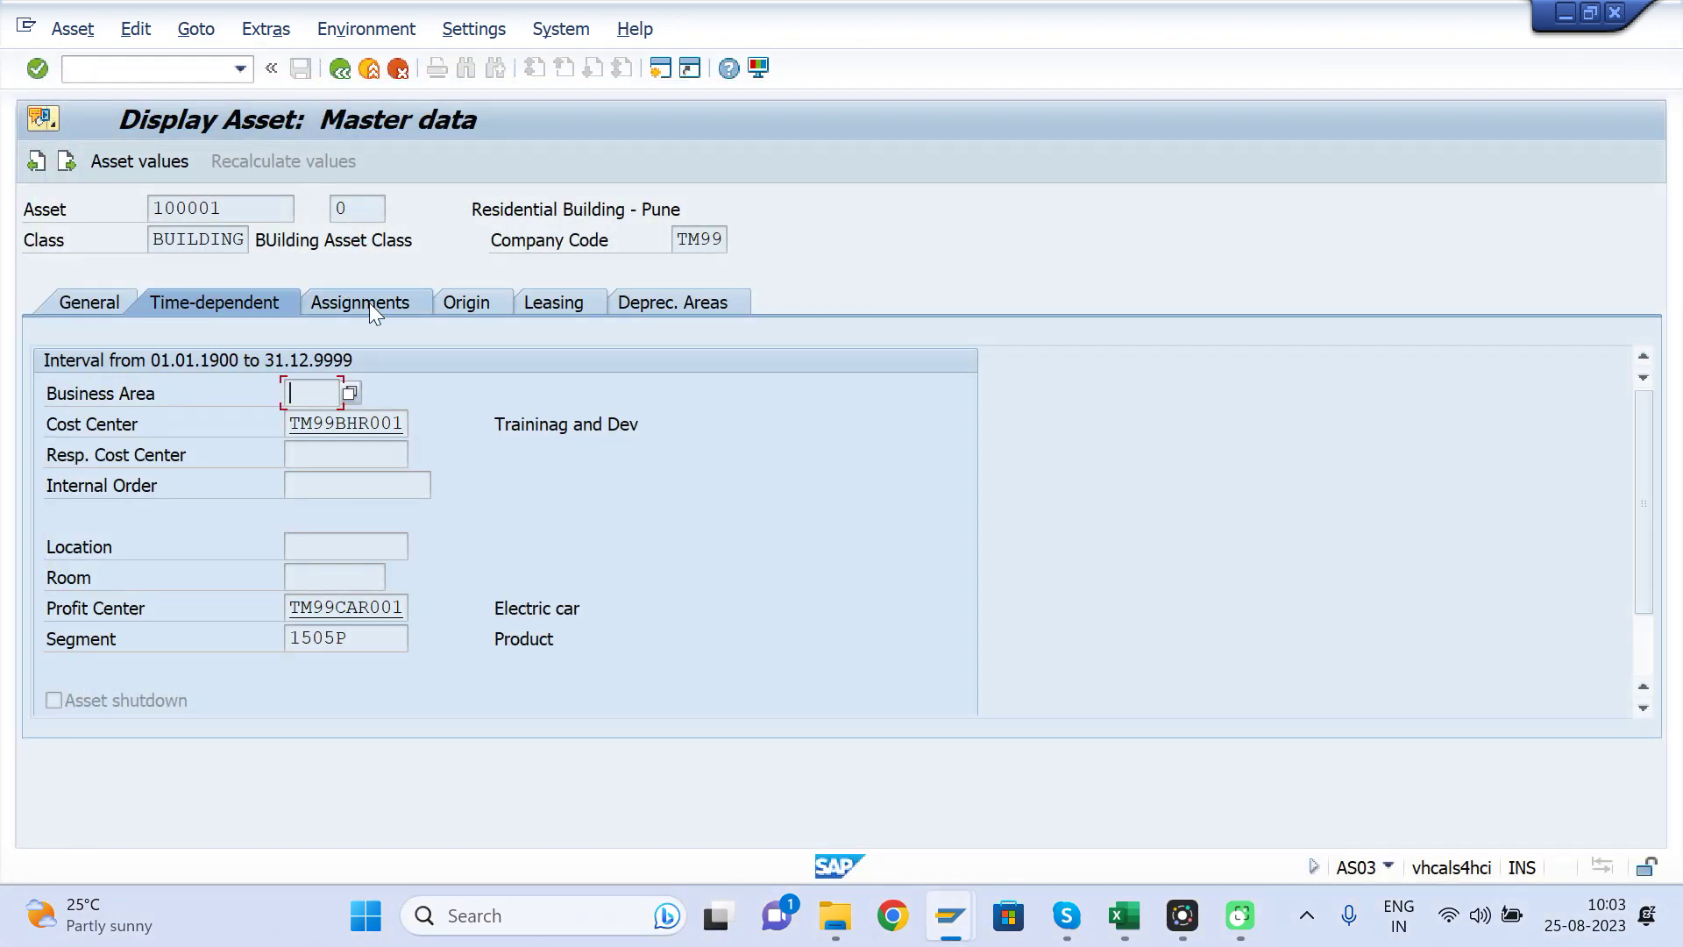
Check the table name in the technical information of the Evaluation group 1 field among the asset's assignments.
left_click(370, 303)
left_click(307, 400)
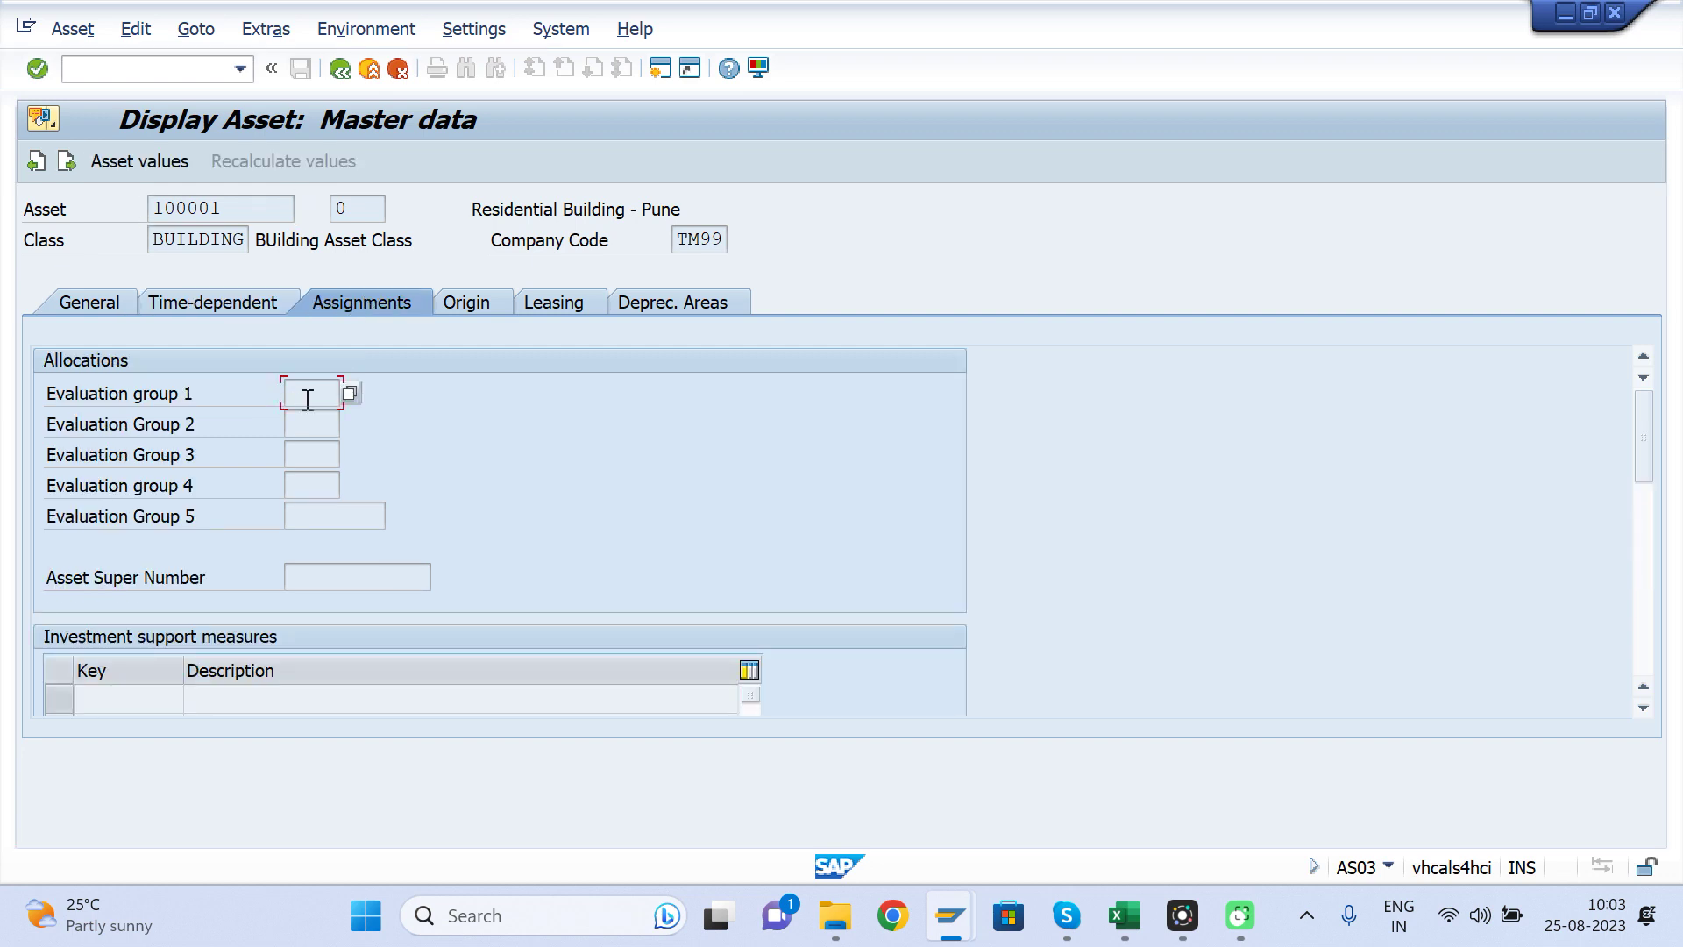
key("F1")
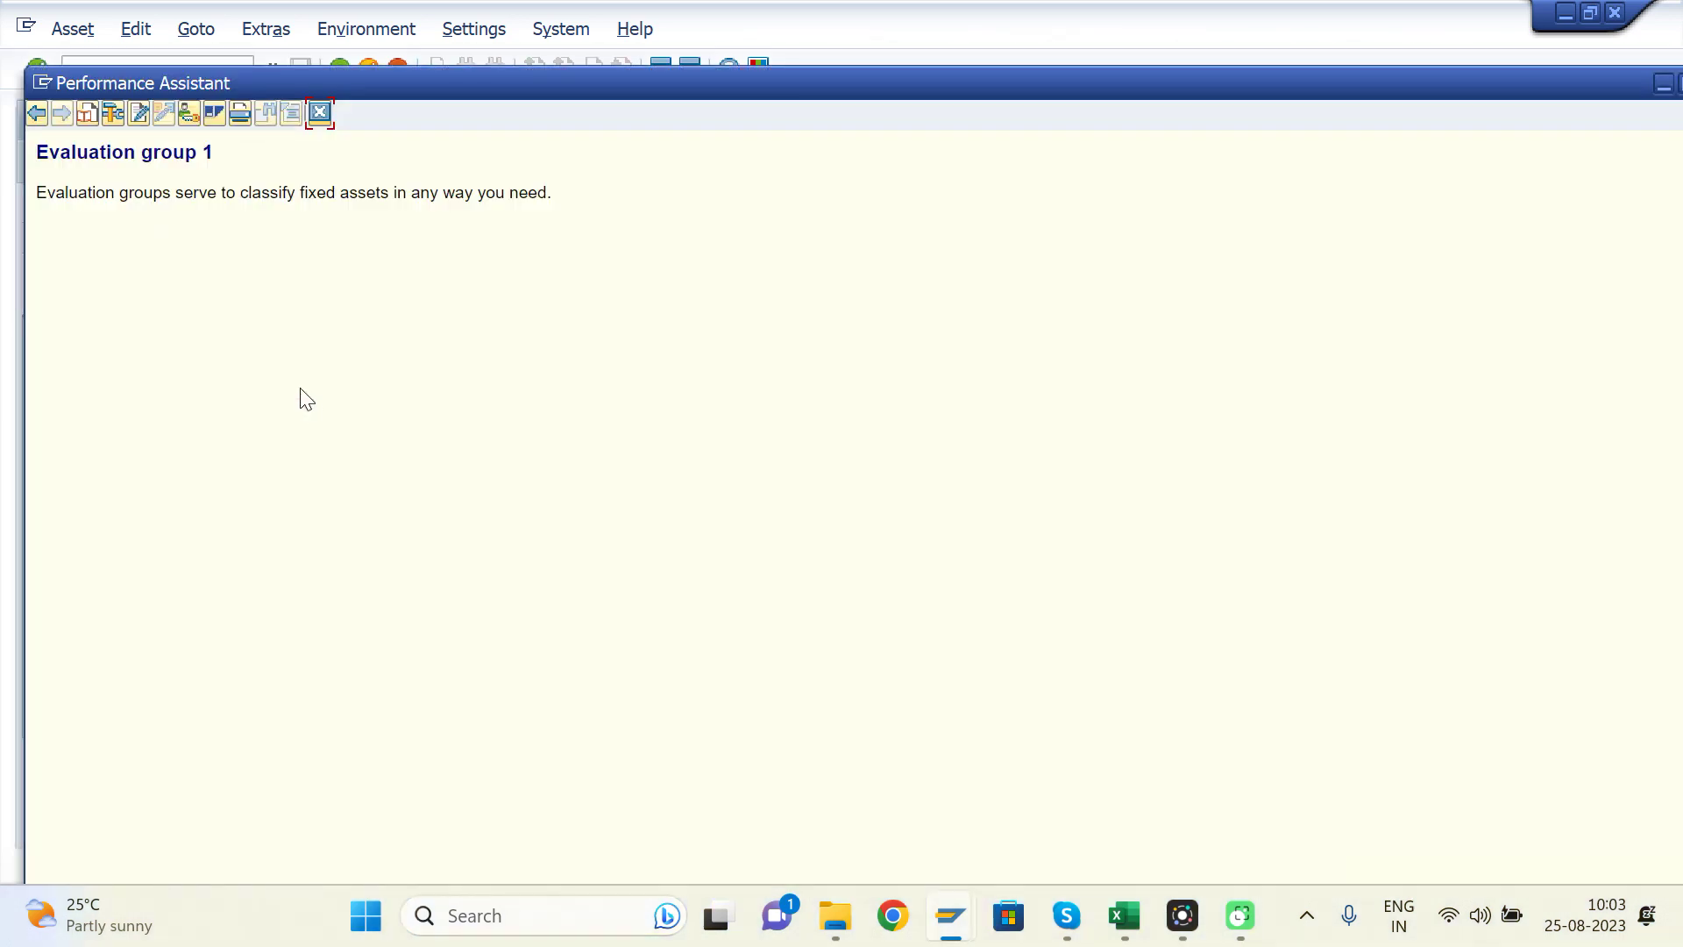
left_click(119, 113)
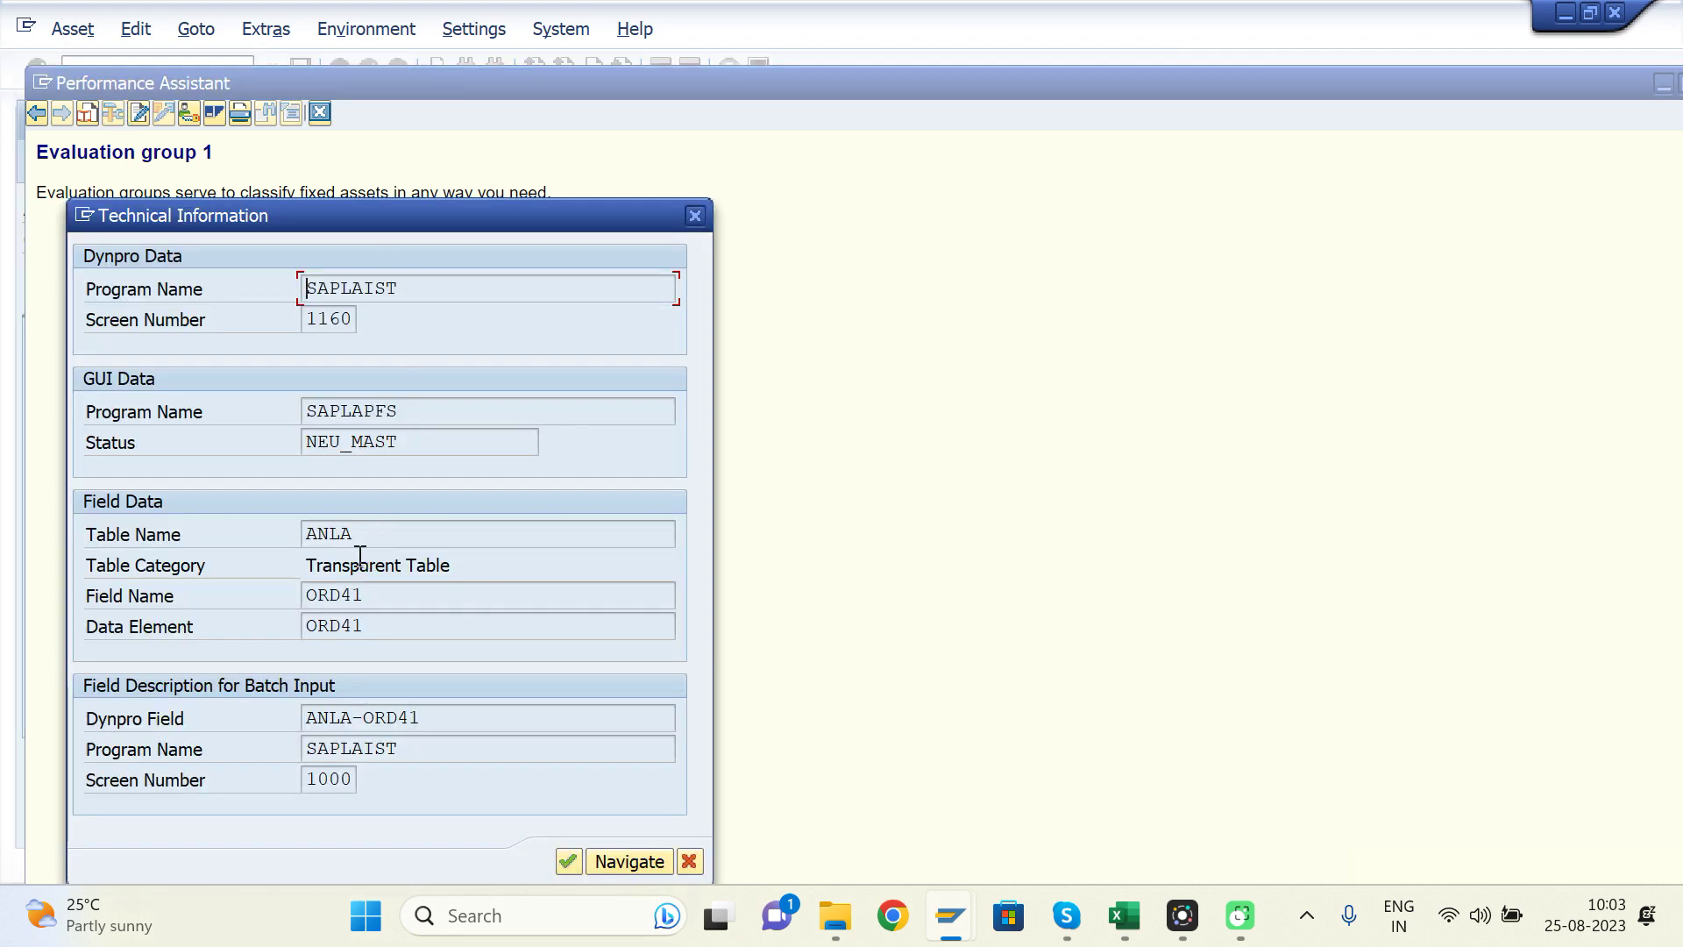
double_click(358, 537)
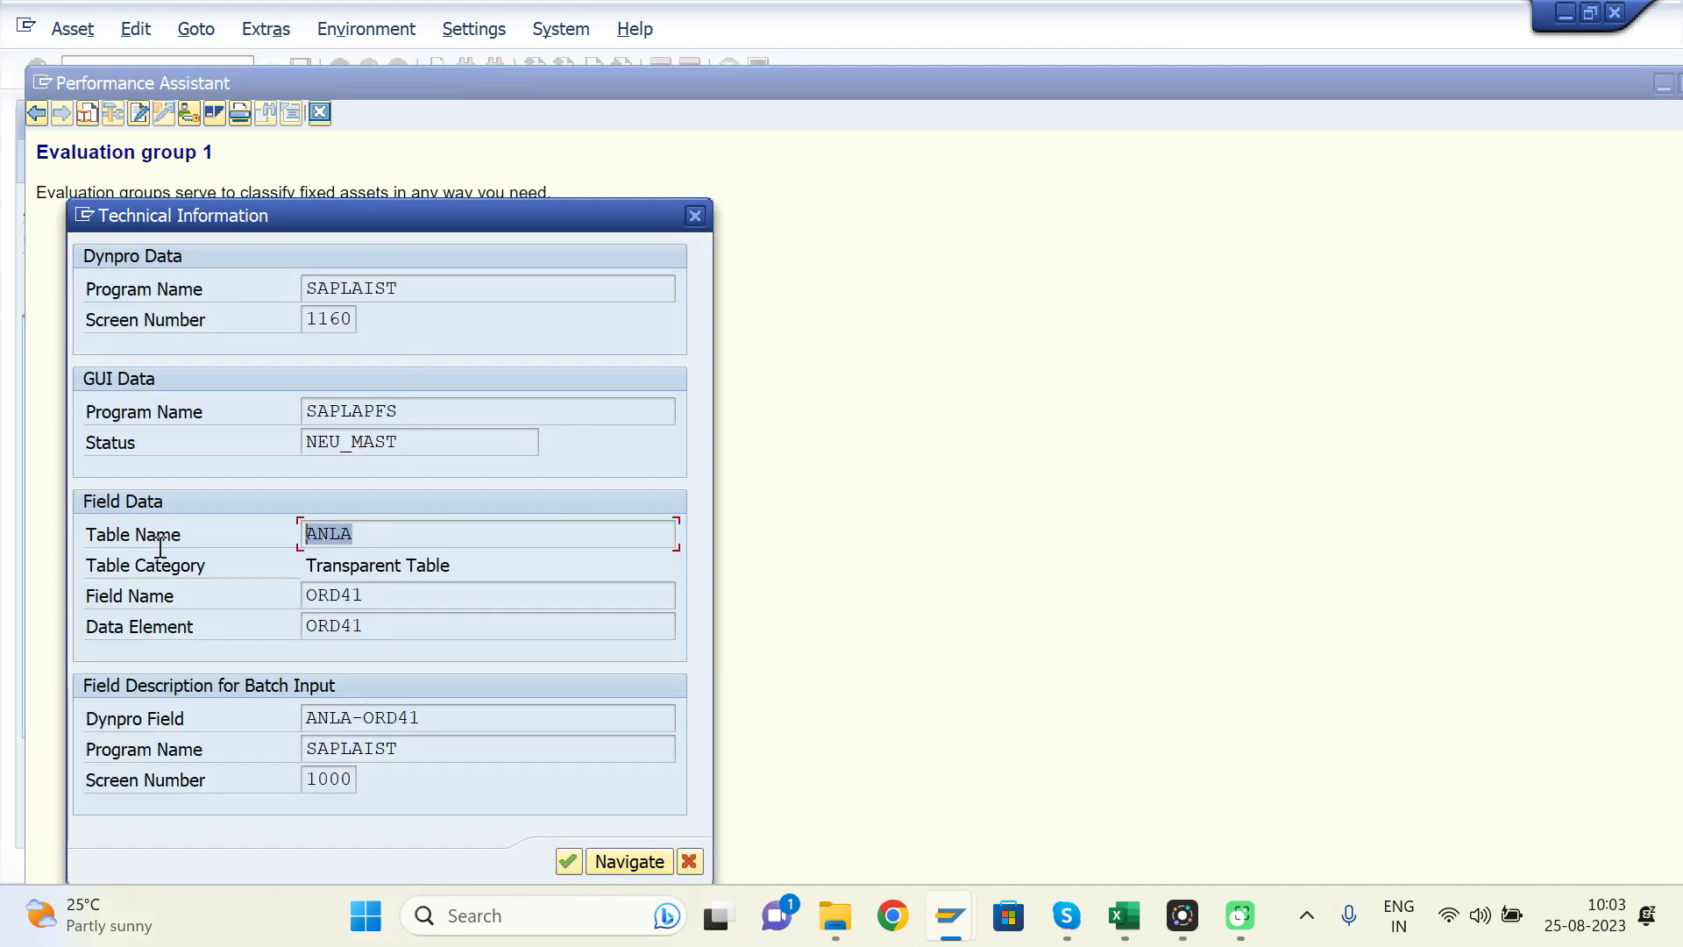
left_click(696, 216)
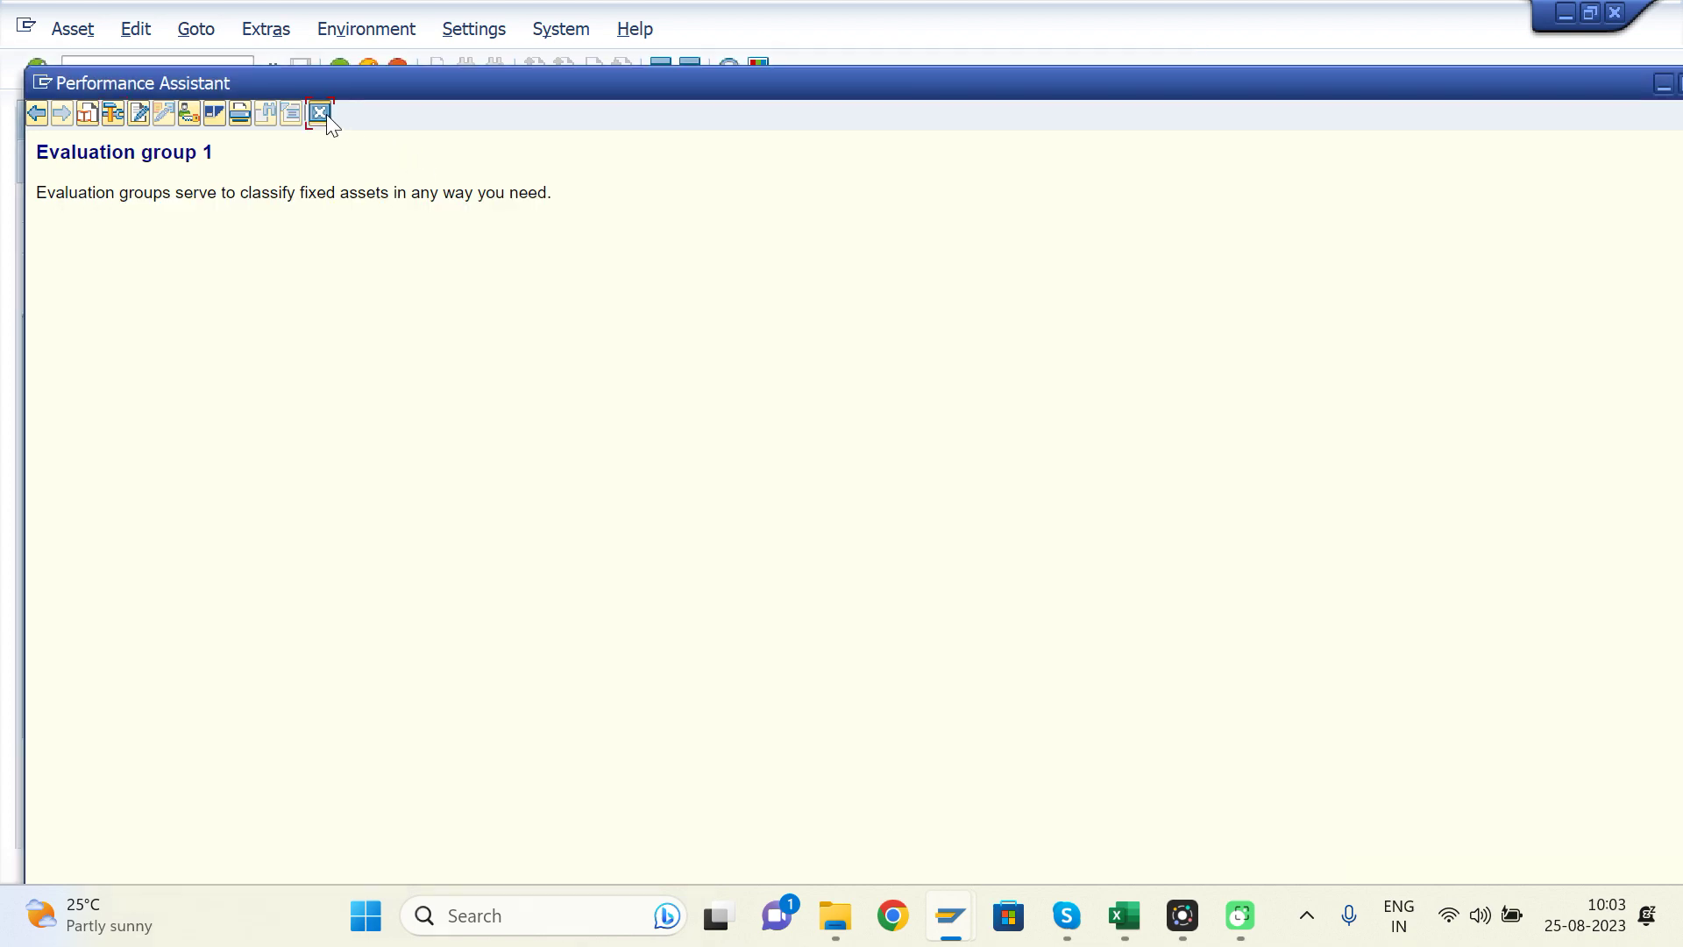
left_click(320, 113)
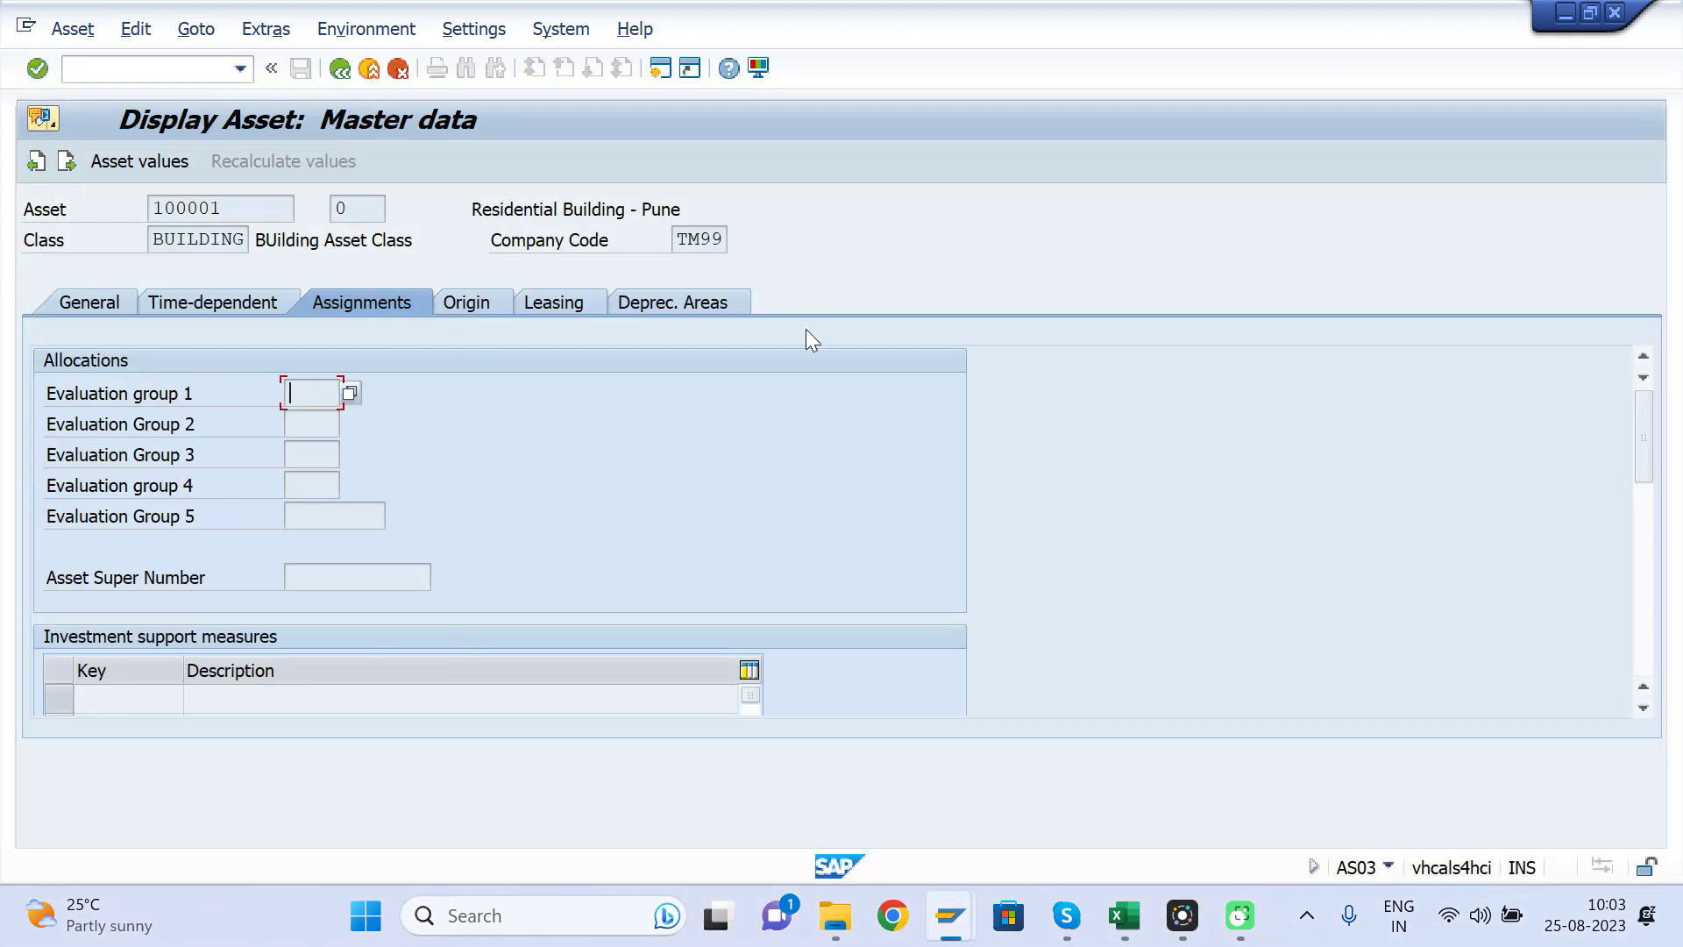
Switch to the Excel list and review the asset table names and descriptions from ANLZ back up to ANEK.
left_click(1124, 915)
left_click(336, 503)
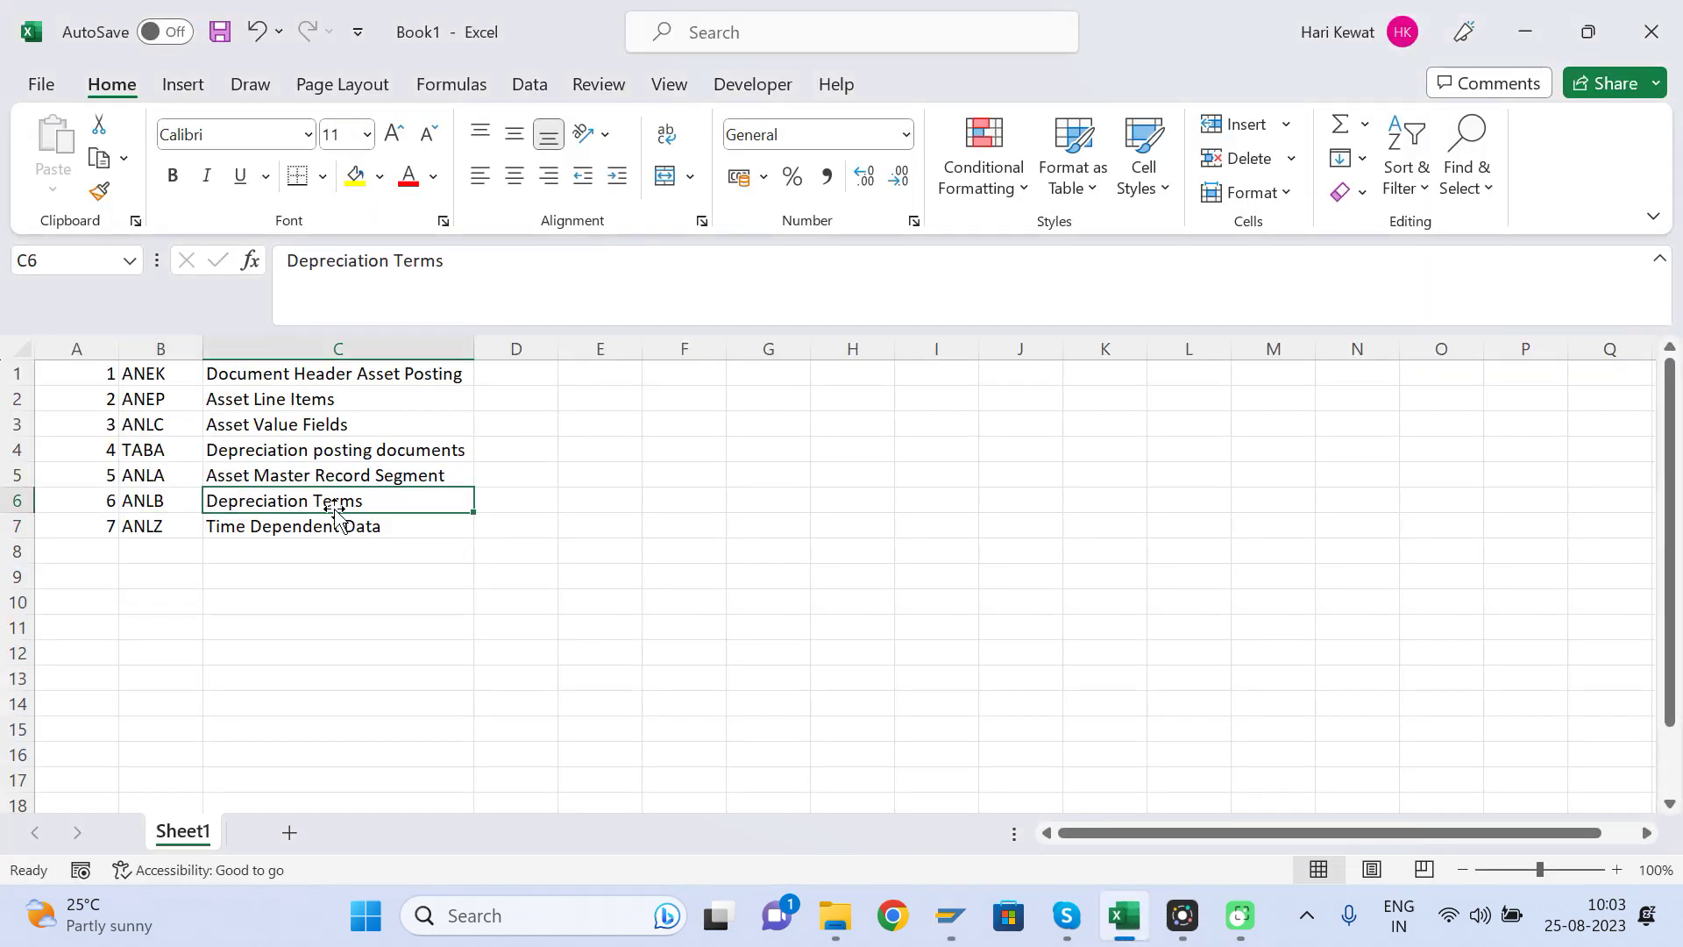
key("Down")
key("Left")
key("Up")
key("Up")
key("Up")
key("Up")
key("Up")
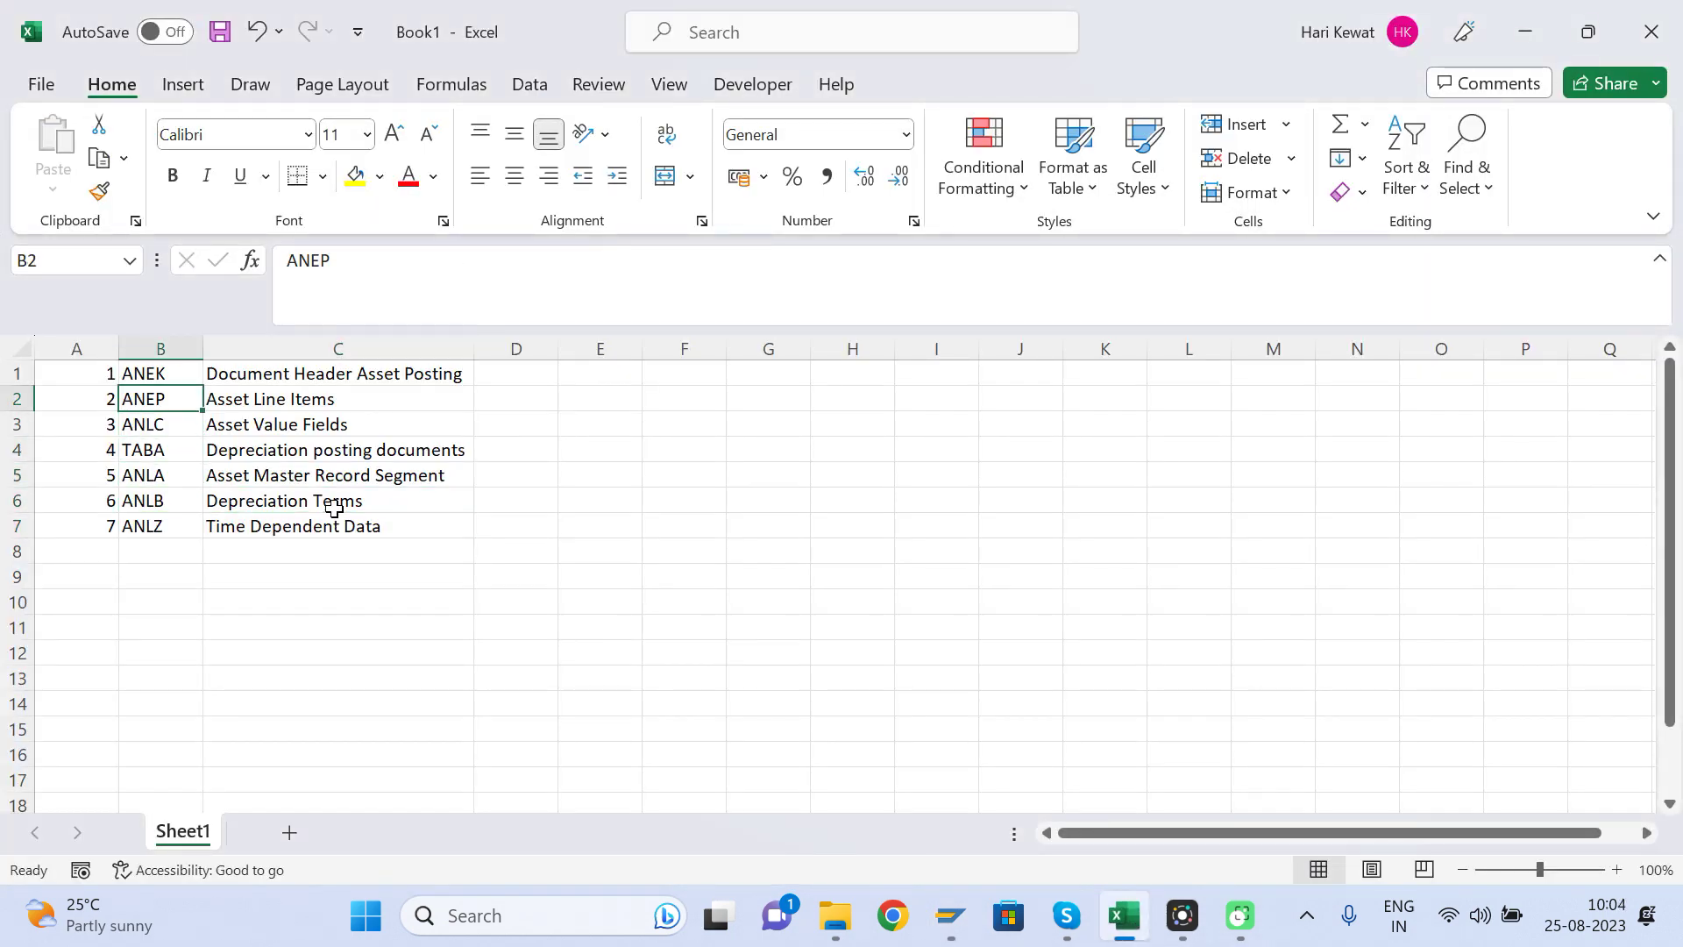
key("Up")
key("Right")
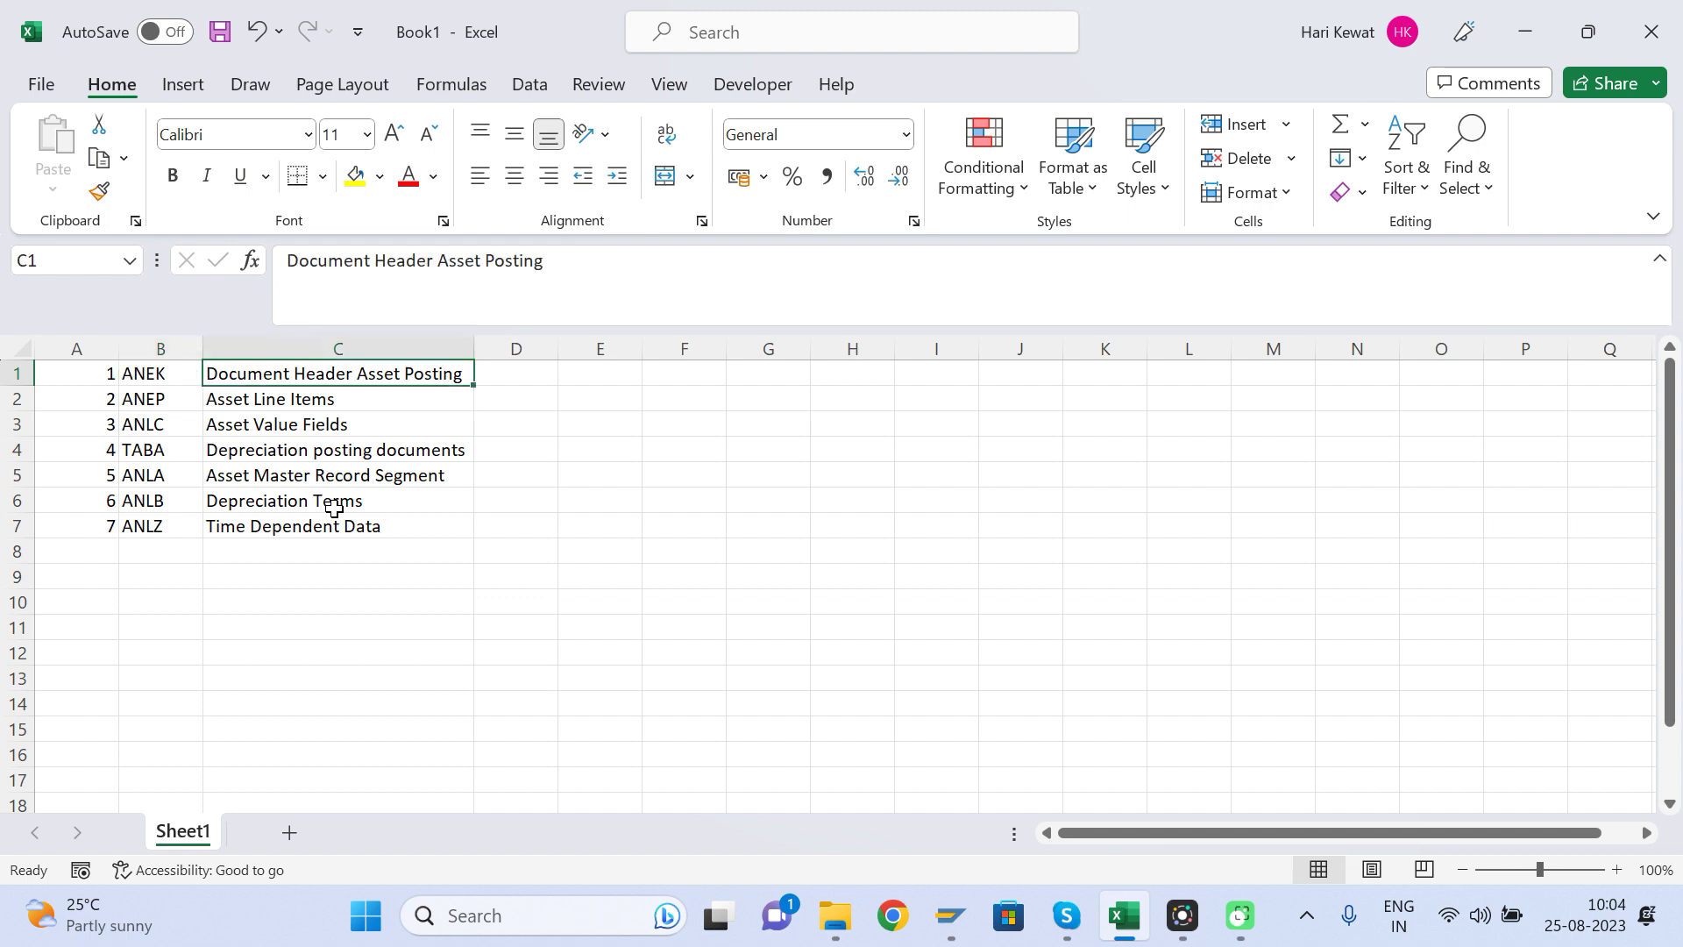